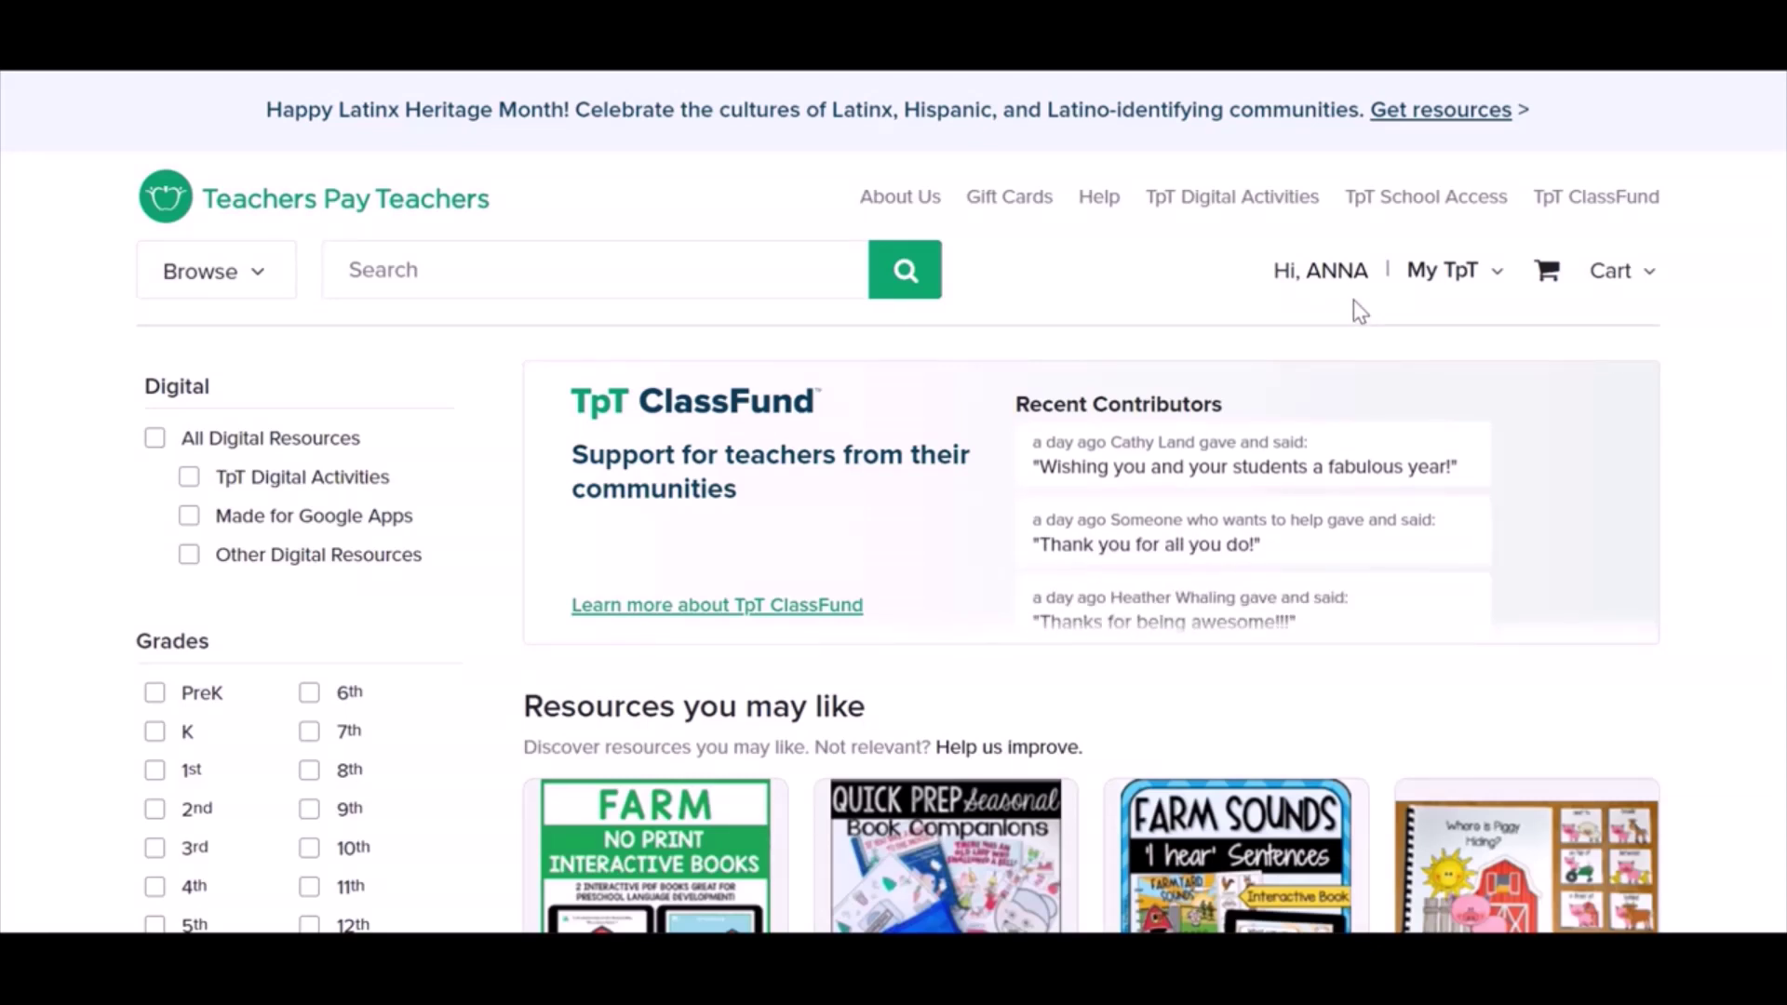
Check the price categories available for browsing and search the resources for "prepositions"
{"action": "left_click", "coordinate": [279, 284]}
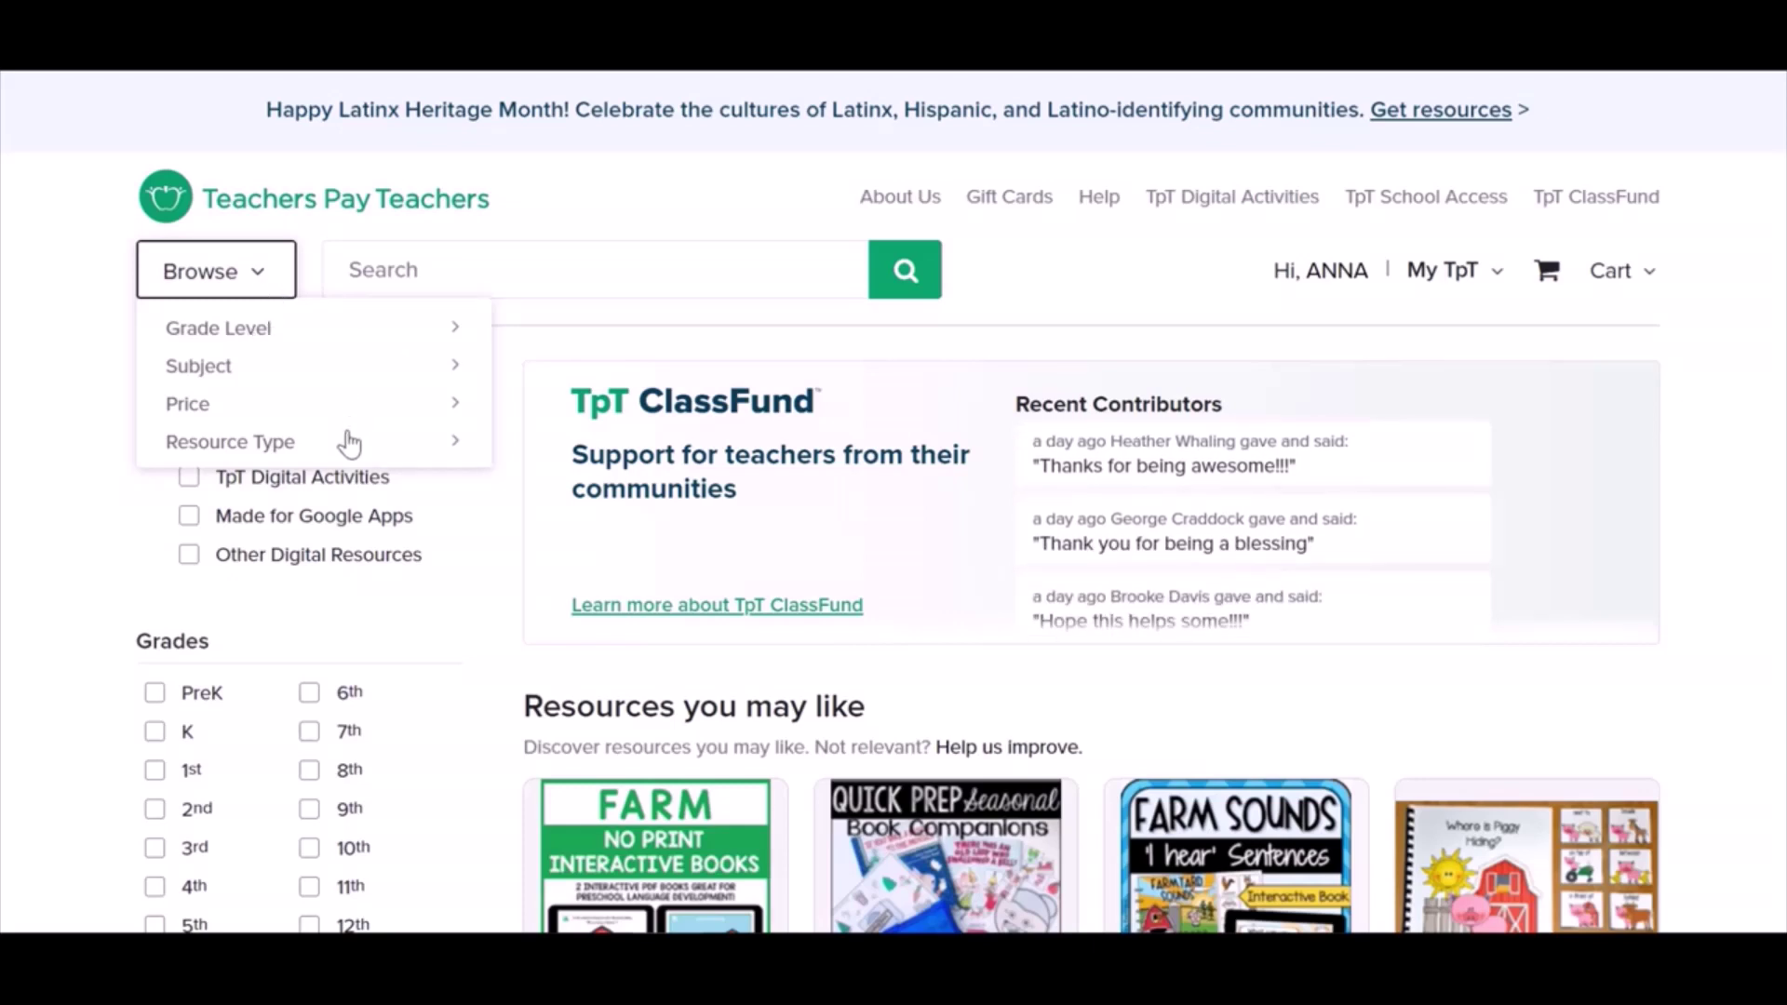
{"action": "left_click", "coordinate": [444, 407]}
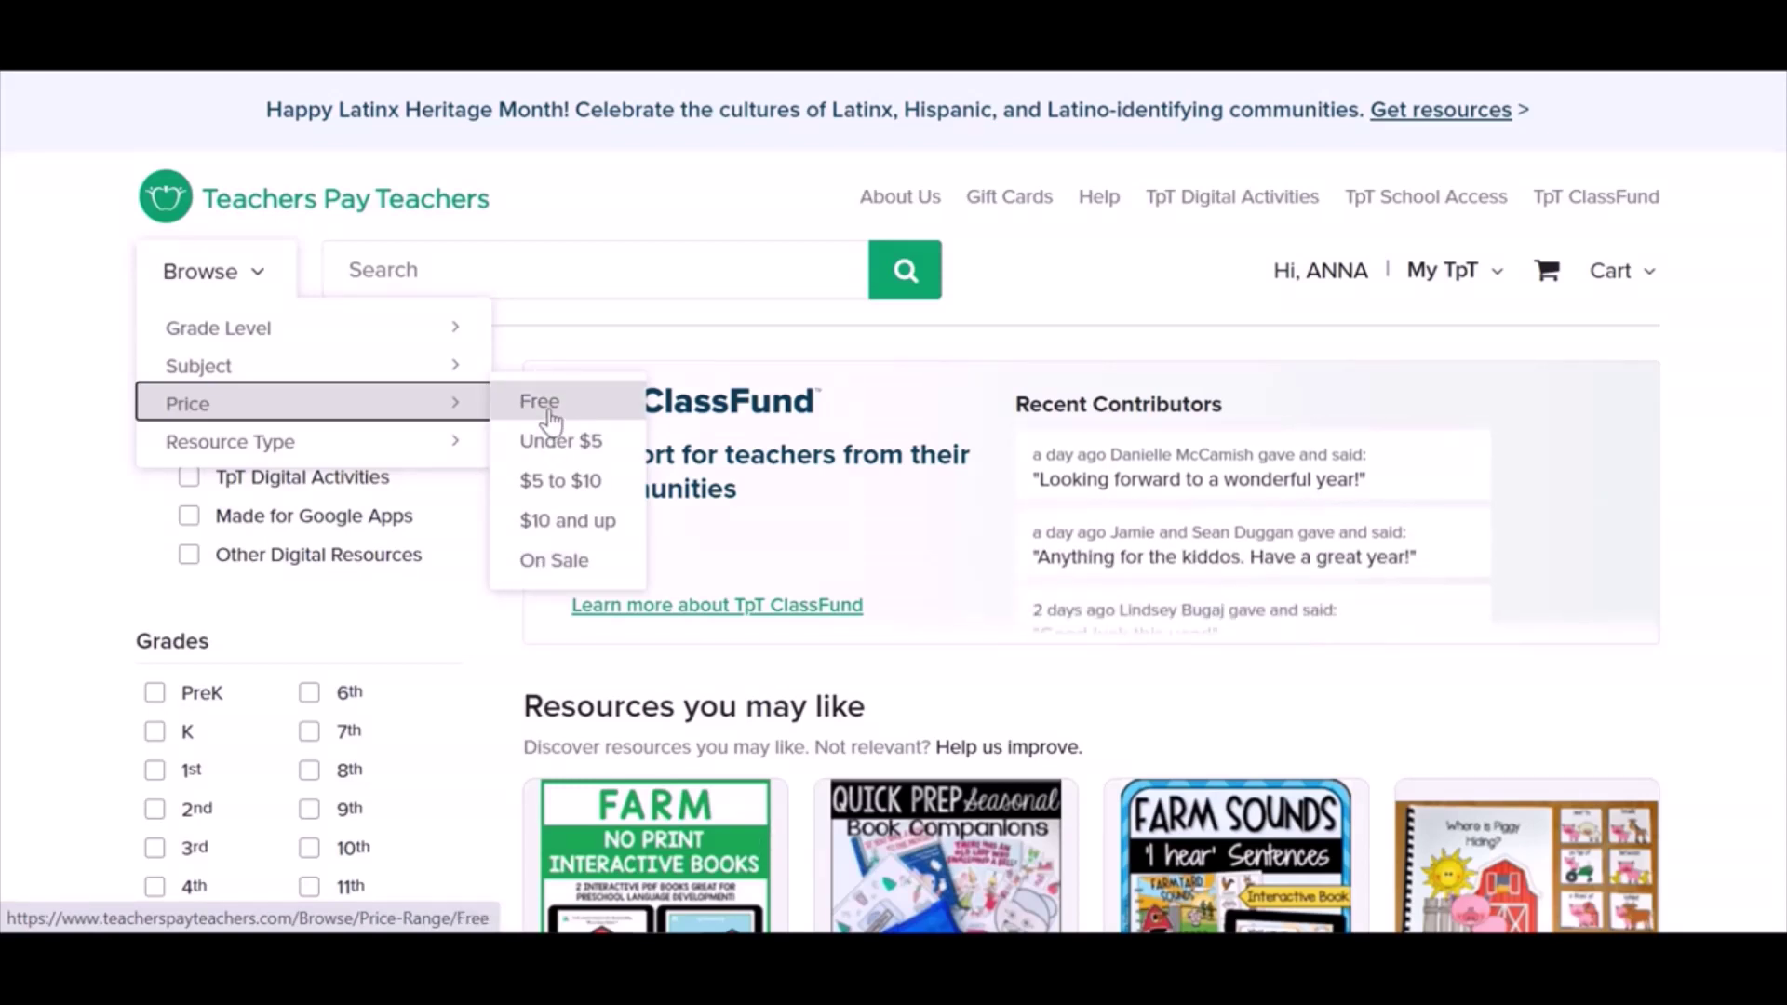
{"action": "left_click", "coordinate": [451, 267]}
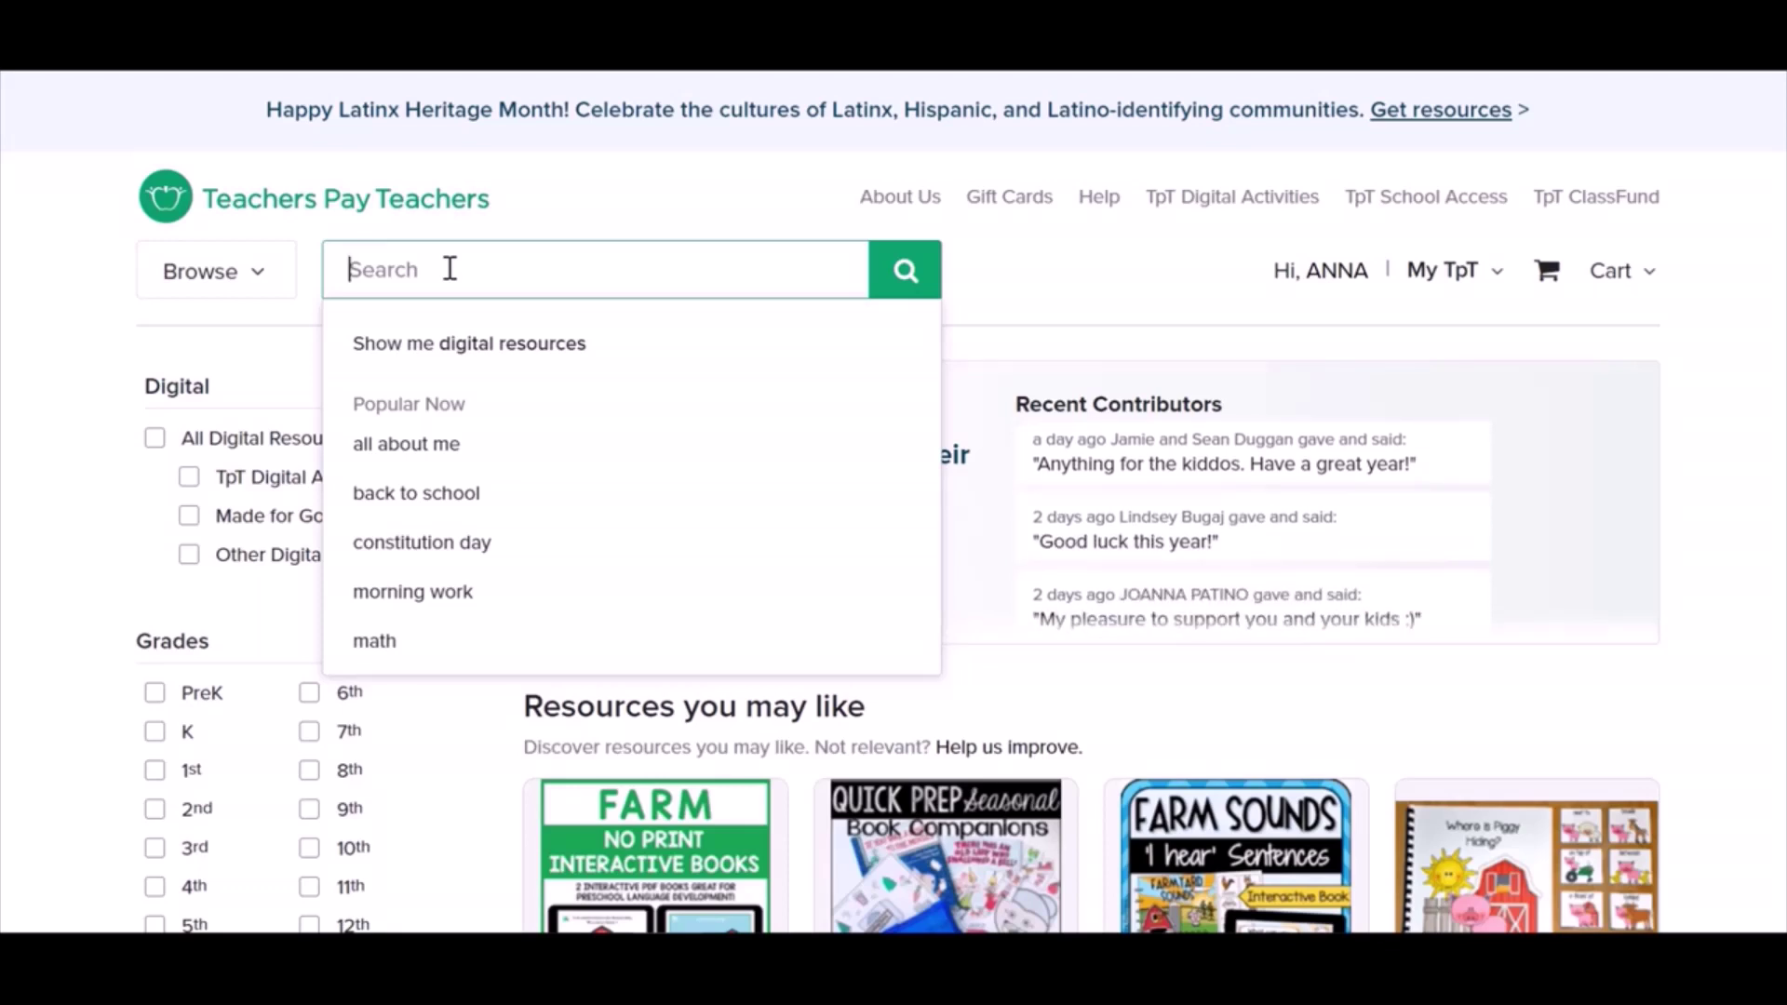
{"action": "type", "text": "prepositi"}
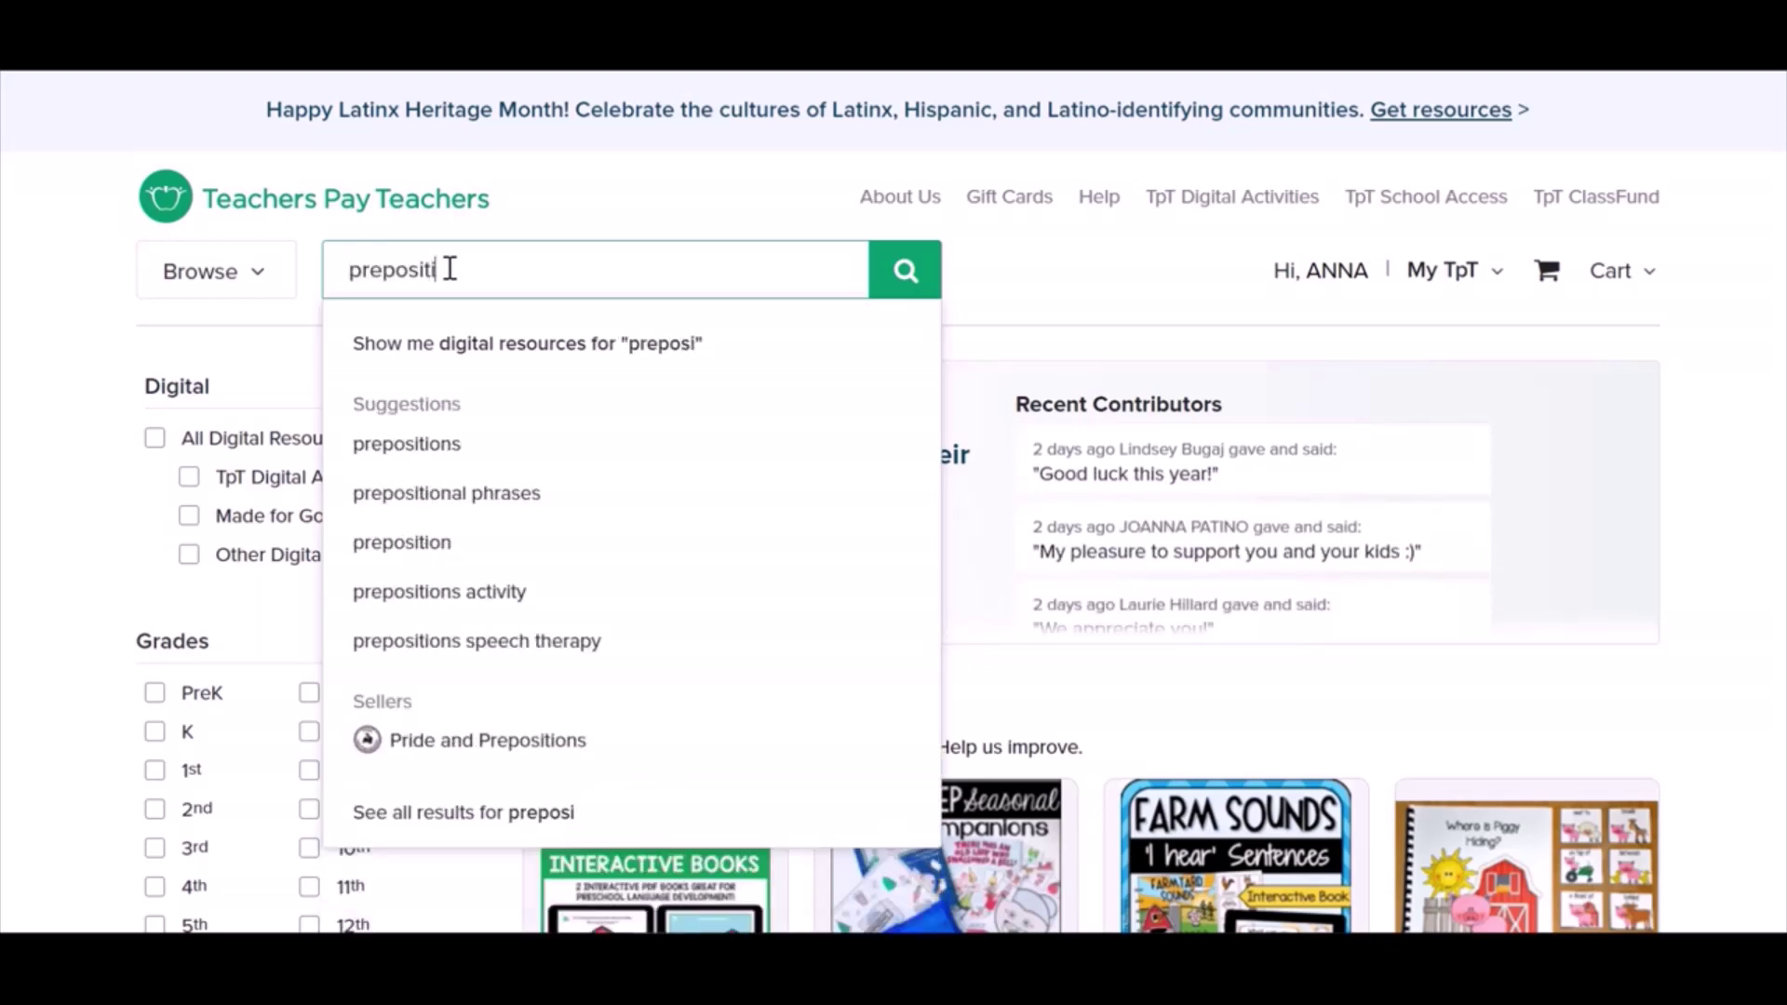
{"action": "type", "text": "ons"}
{"action": "key", "text": "Return"}
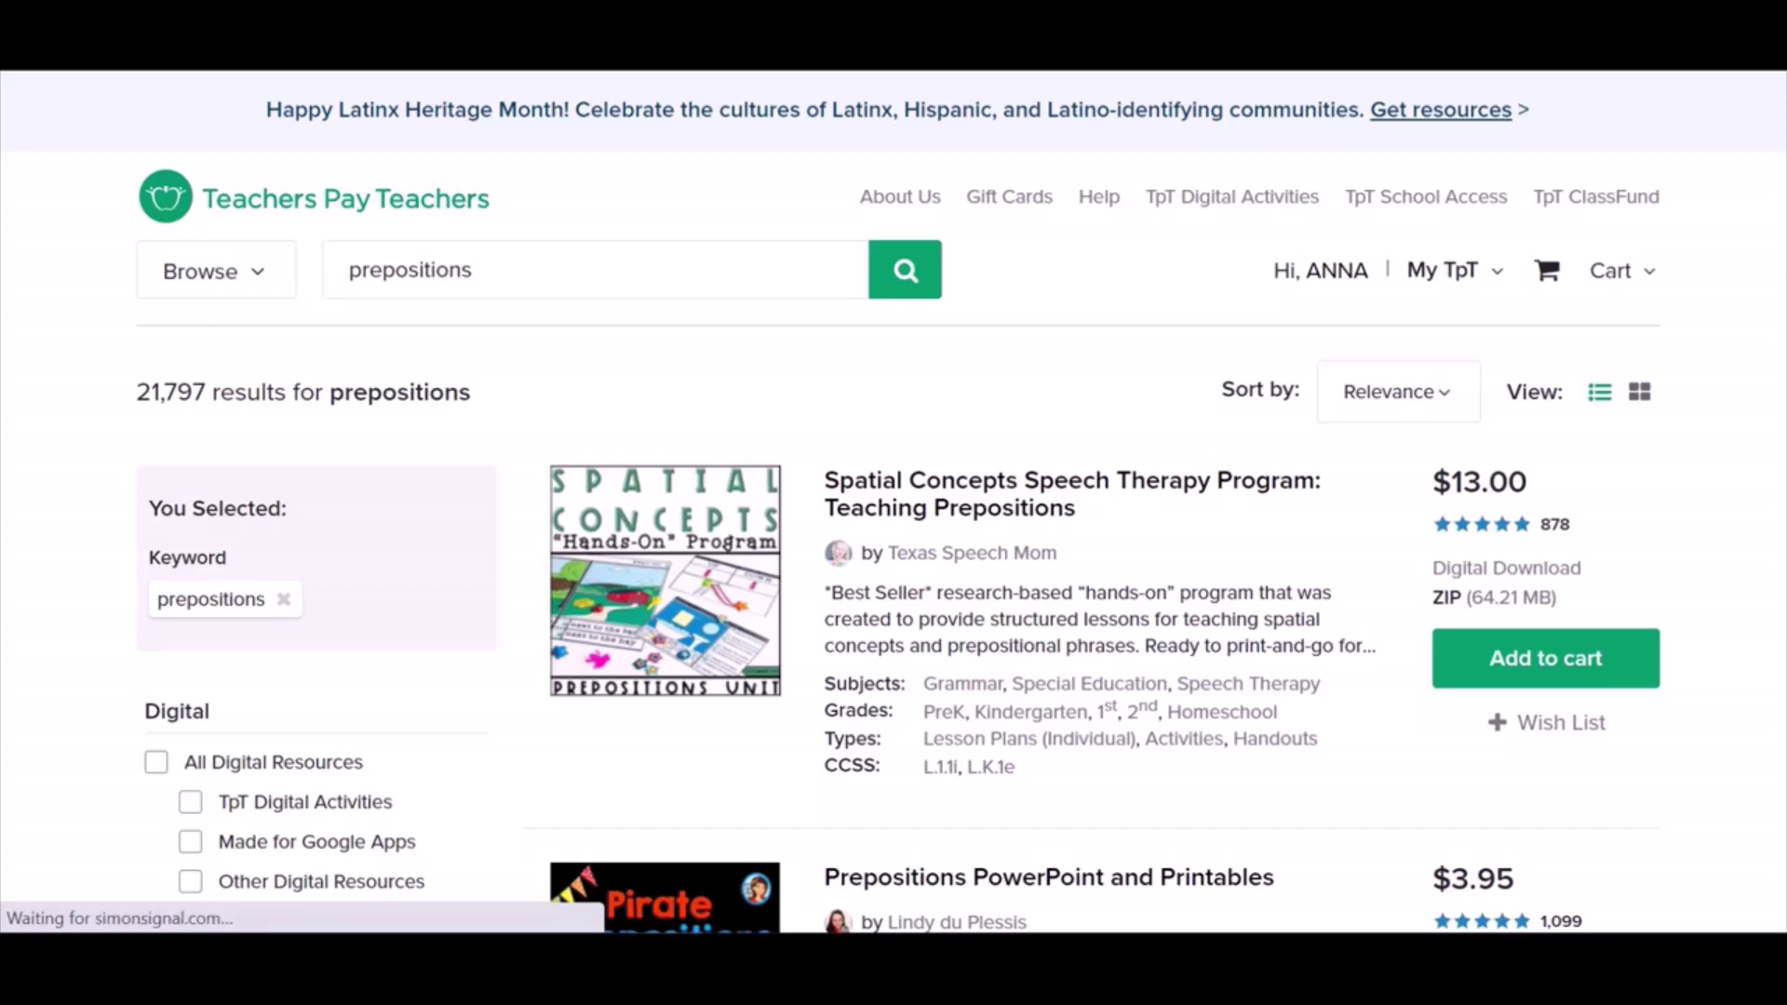
Look through the prepositions results and sort them by ascending price
{"action": "scroll", "coordinate": [1457, 293], "scroll_direction": "down", "scroll_amount": 5}
{"action": "scroll", "coordinate": [893, 503], "scroll_direction": "down", "scroll_amount": 5}
{"action": "scroll", "coordinate": [893, 503], "scroll_direction": "down", "scroll_amount": 5}
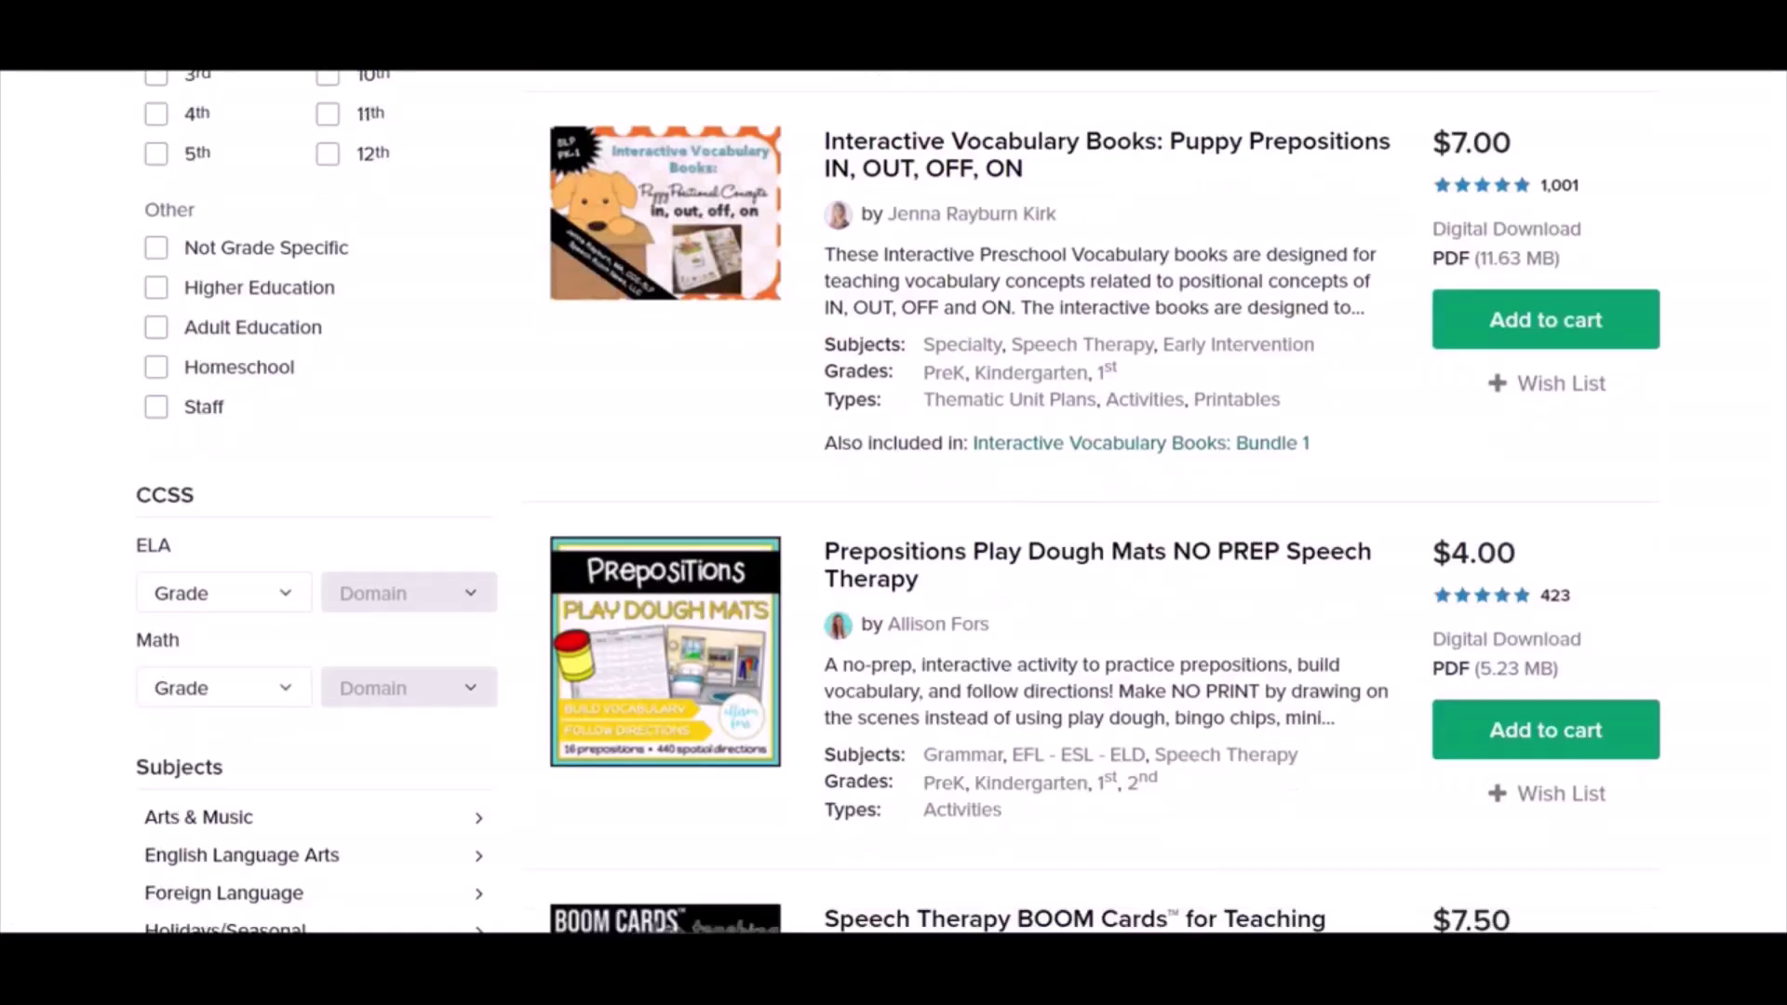
{"action": "scroll", "coordinate": [1634, 393], "scroll_direction": "up", "scroll_amount": 1}
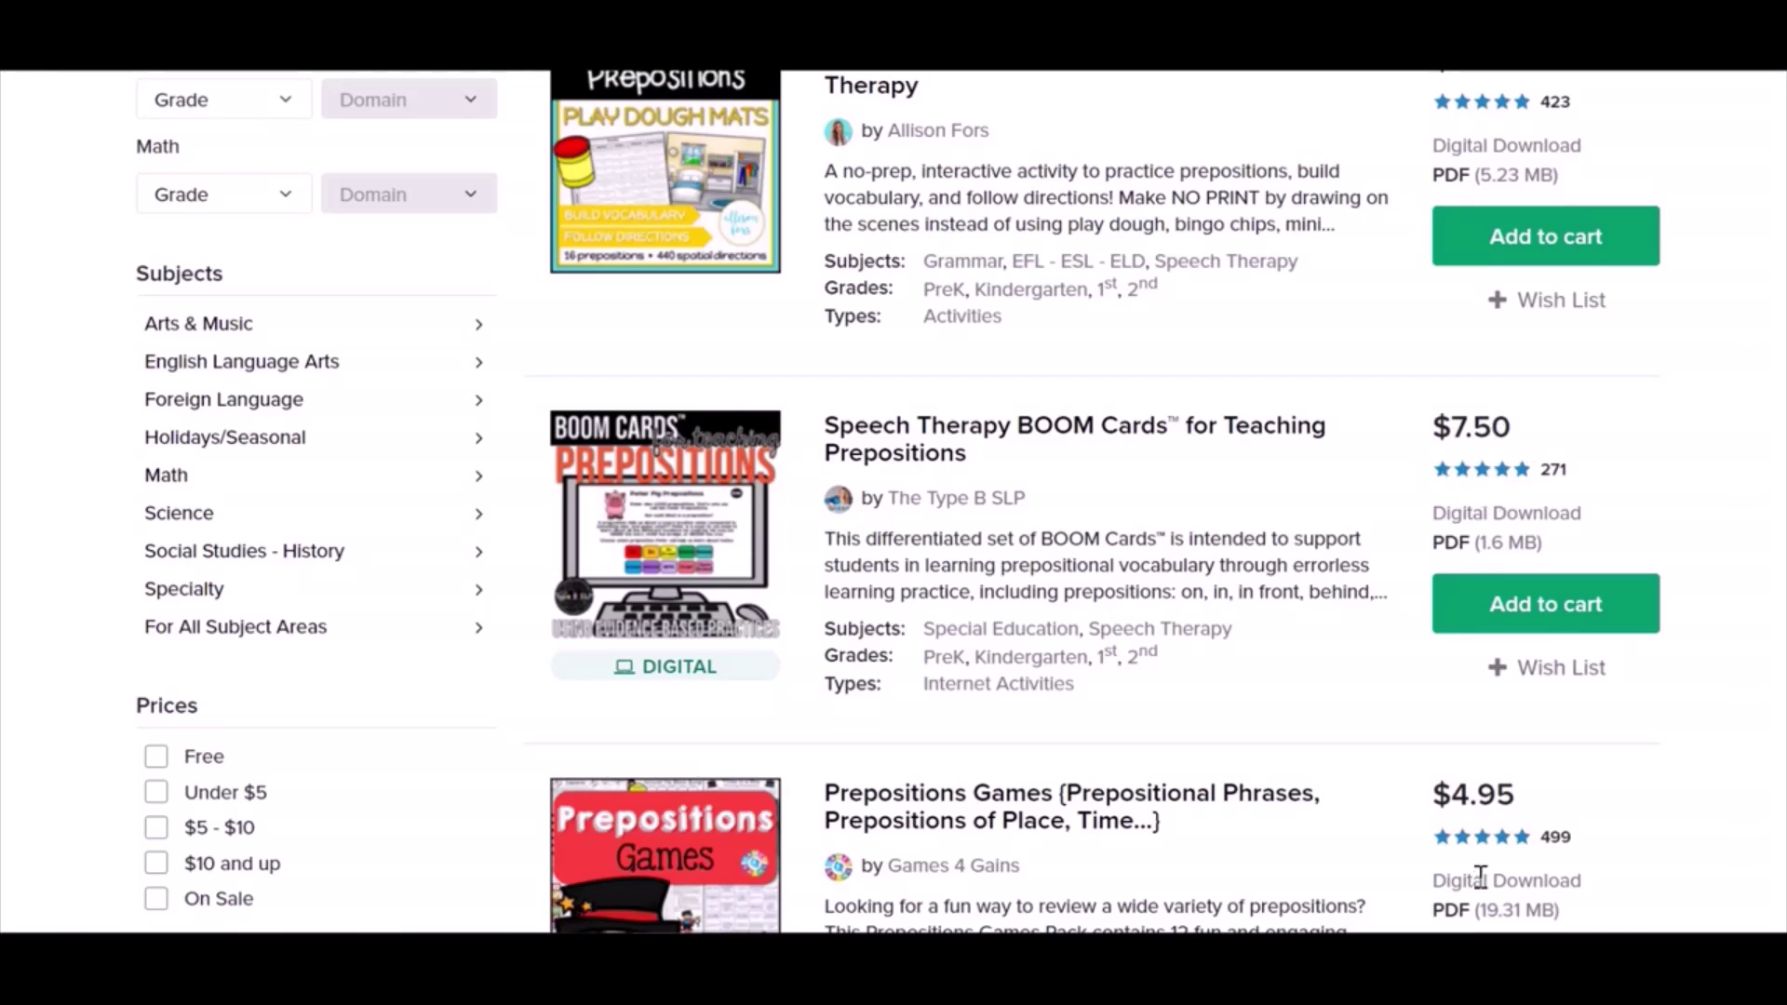
{"action": "scroll", "coordinate": [894, 502], "scroll_direction": "up", "scroll_amount": 10}
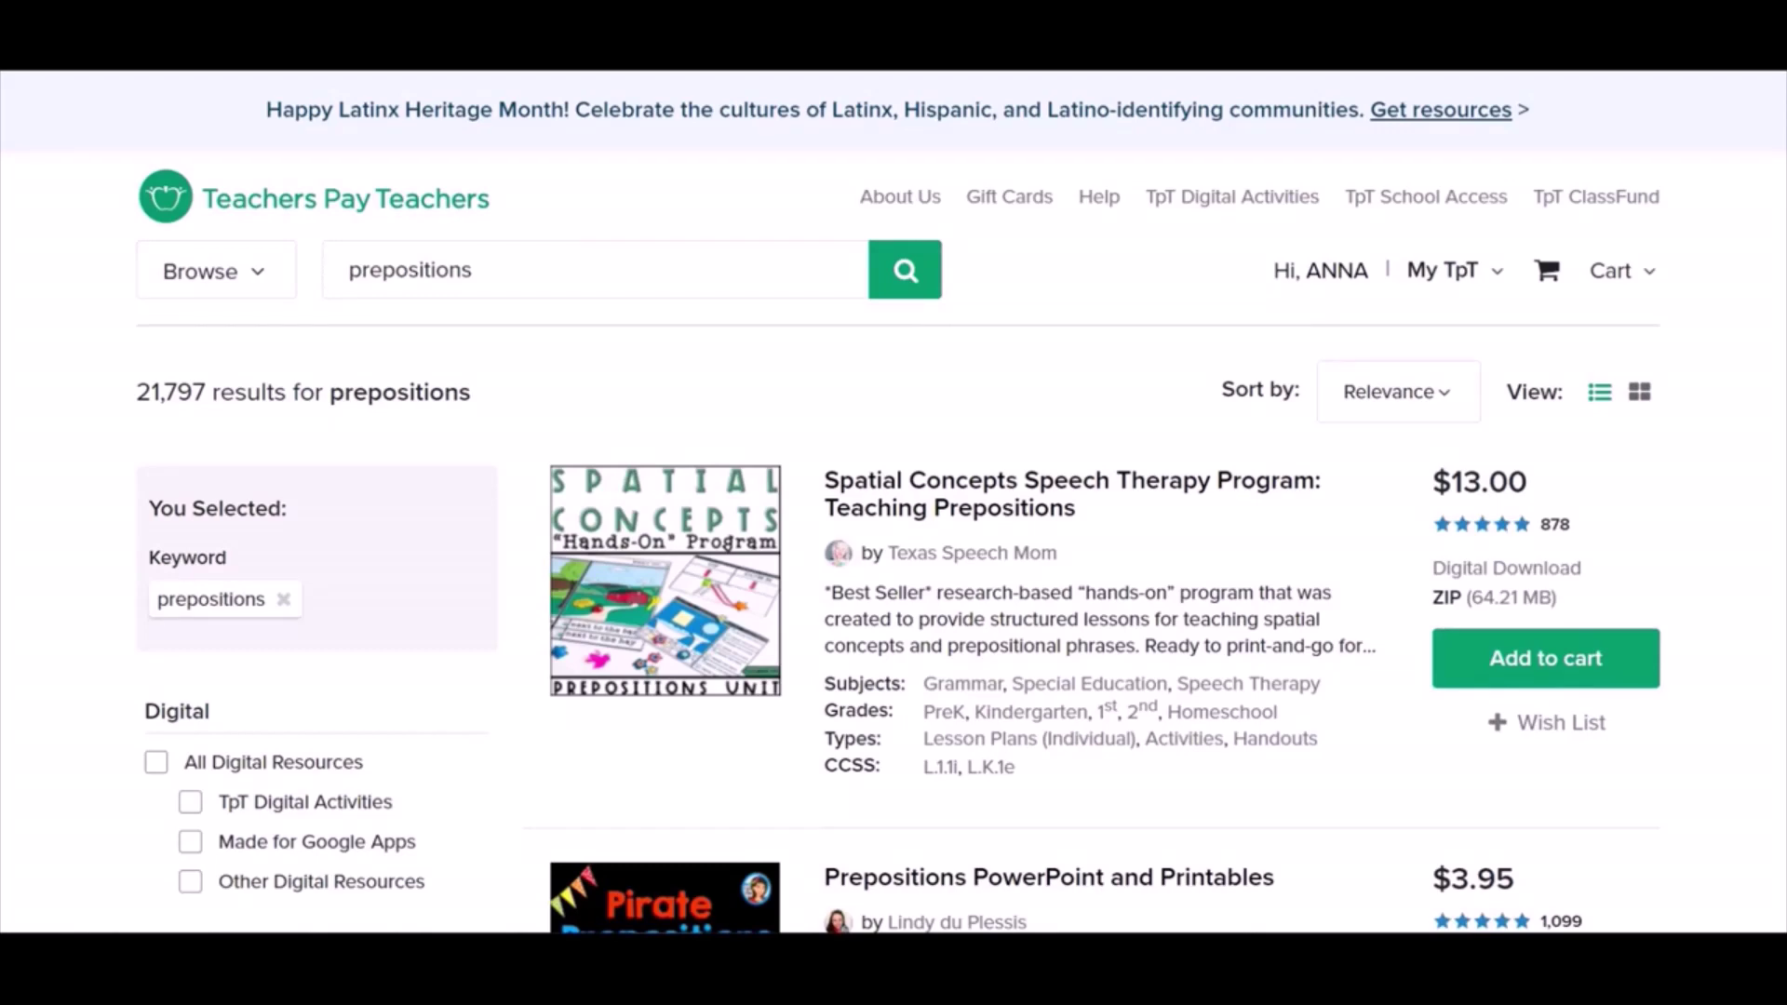
{"action": "left_click", "coordinate": [1438, 410]}
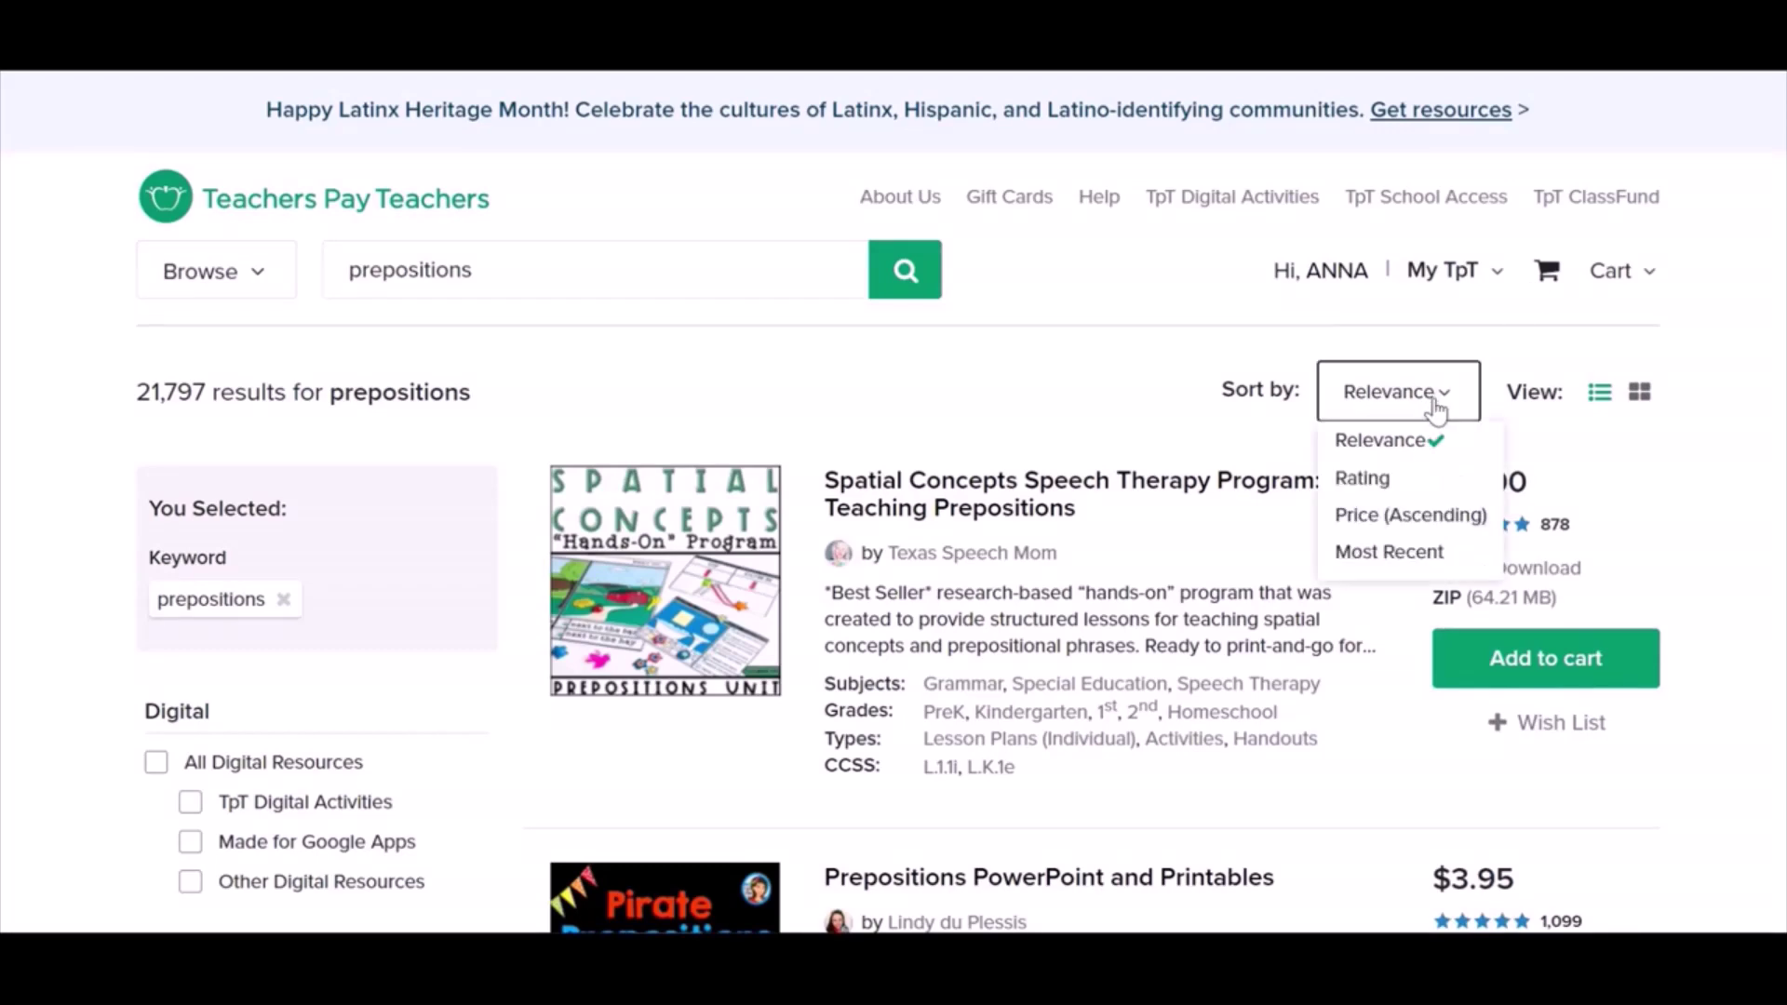
{"action": "left_click", "coordinate": [1368, 515]}
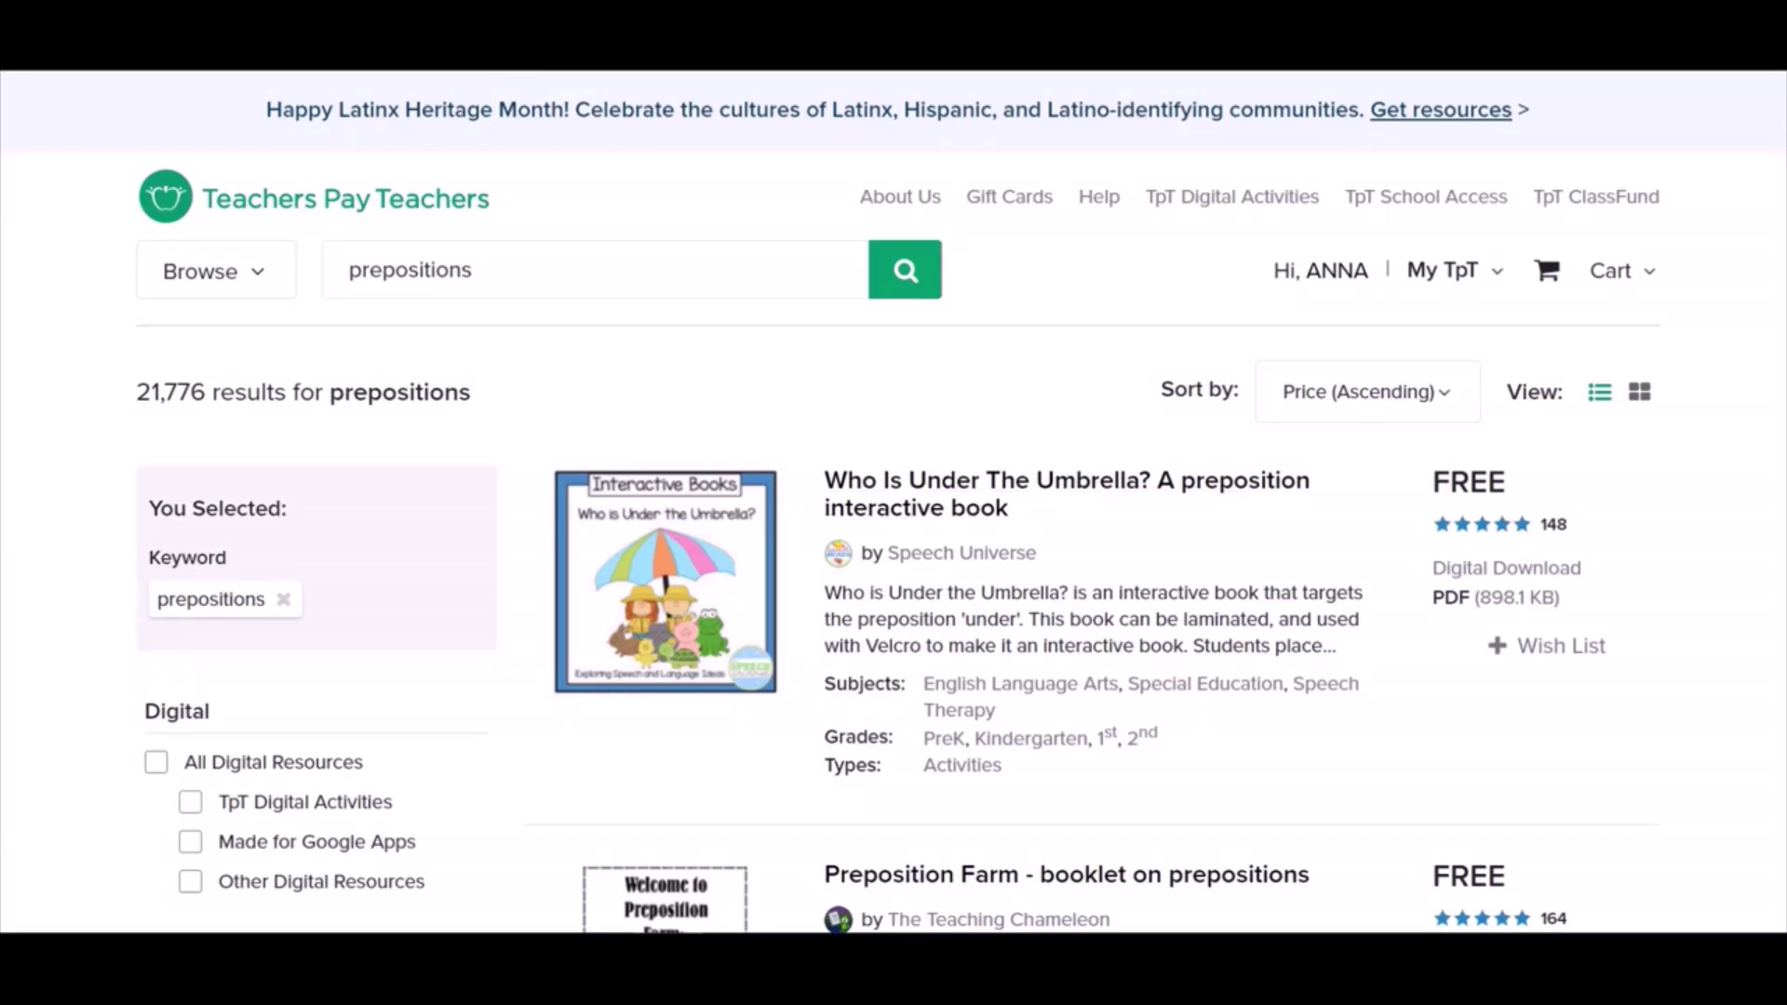
Find the No Print Prepositions Freebie among the free results and download it from its product page
{"action": "scroll", "coordinate": [893, 503], "scroll_direction": "down", "scroll_amount": 2}
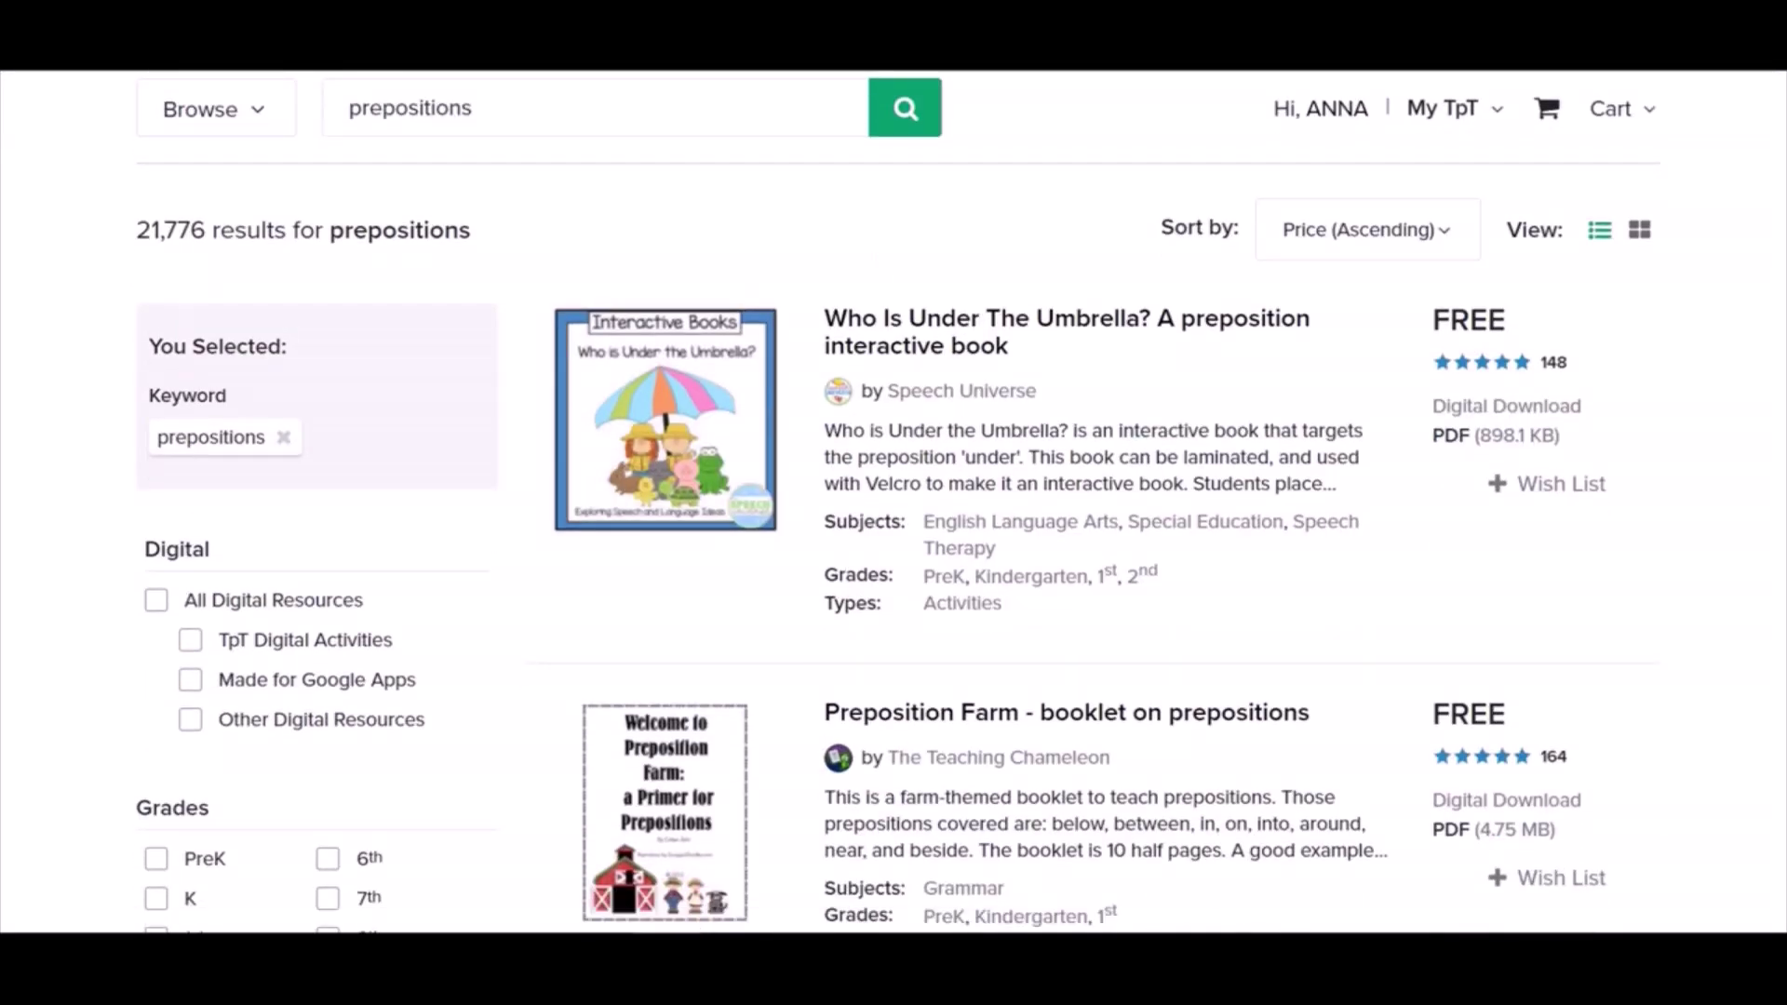
{"action": "scroll", "coordinate": [1309, 335], "scroll_direction": "up", "scroll_amount": 2}
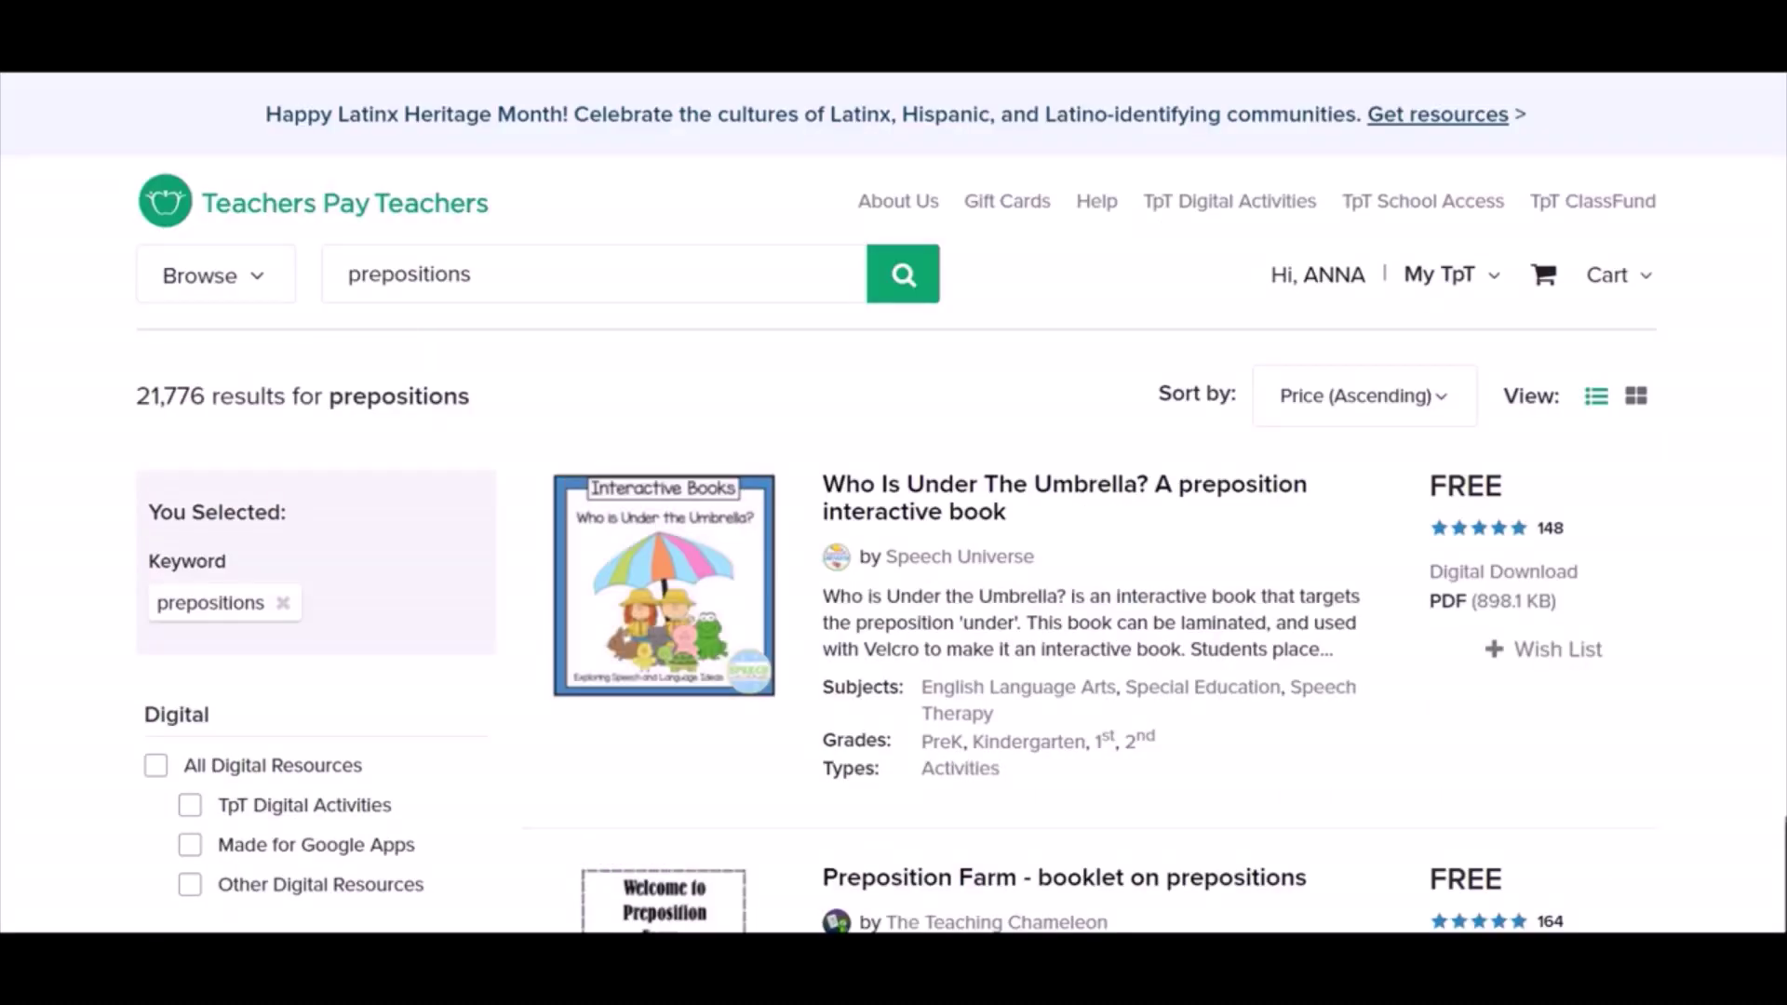
{"action": "scroll", "coordinate": [893, 502], "scroll_direction": "down", "scroll_amount": 4}
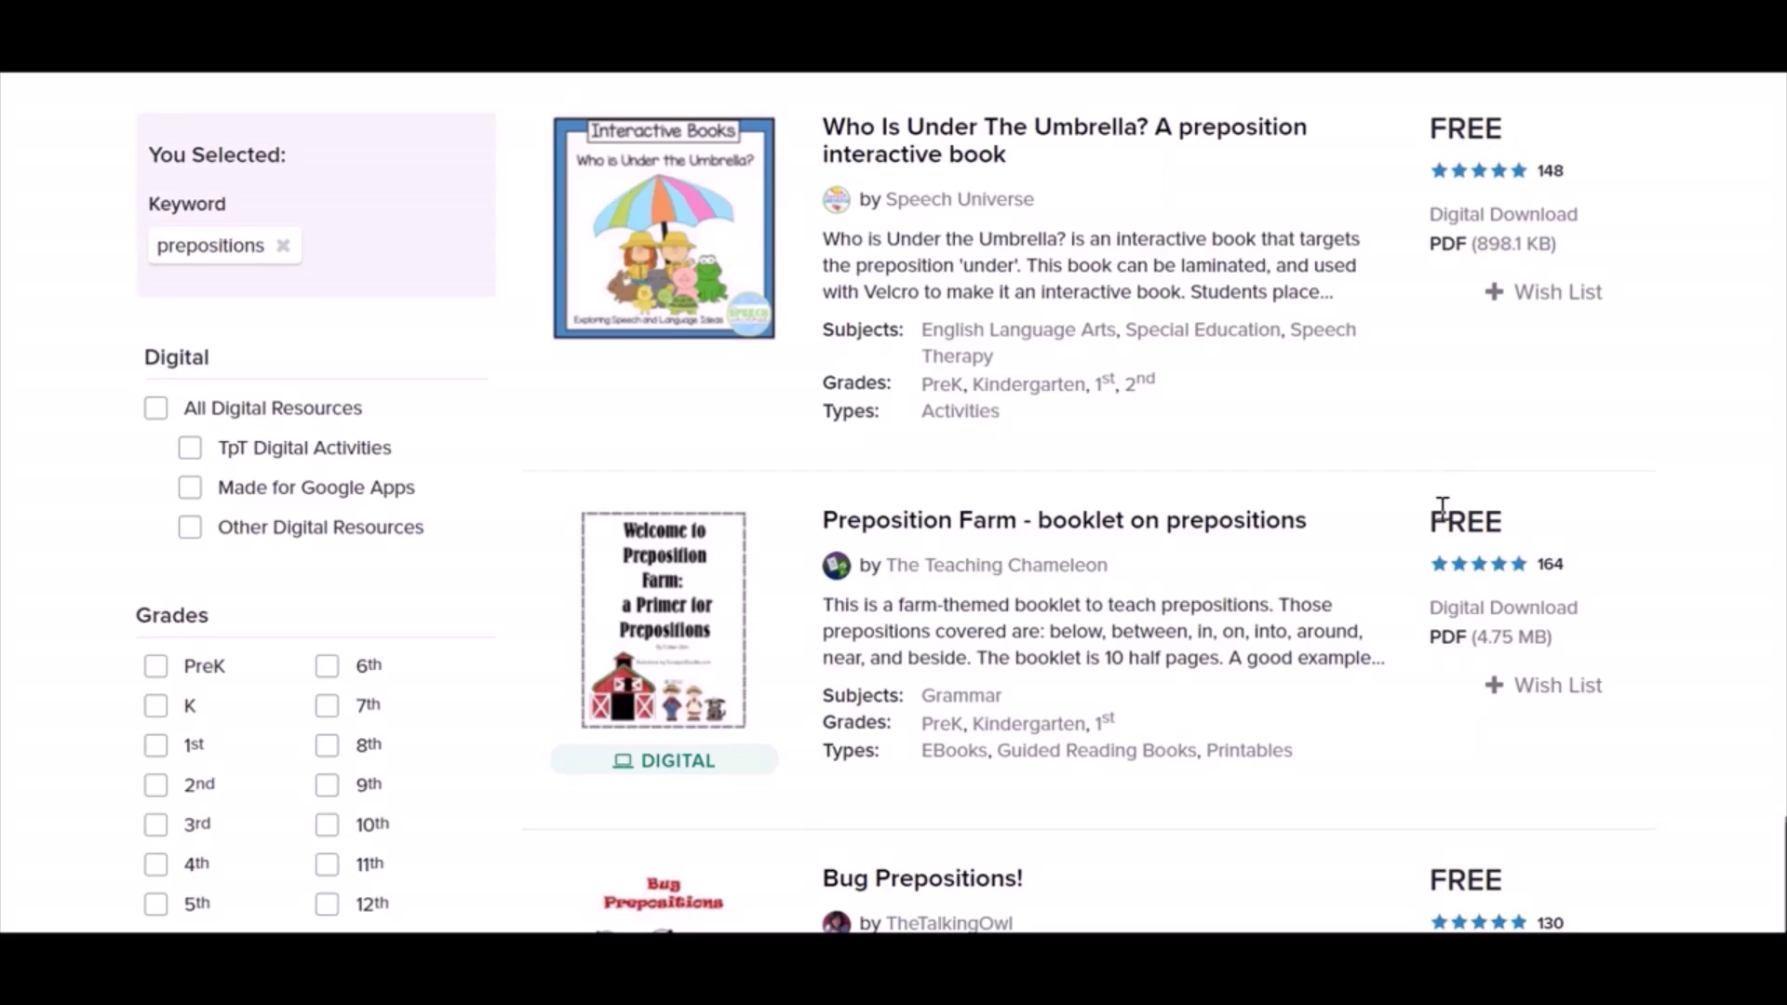
{"action": "scroll", "coordinate": [893, 503], "scroll_direction": "down", "scroll_amount": 15}
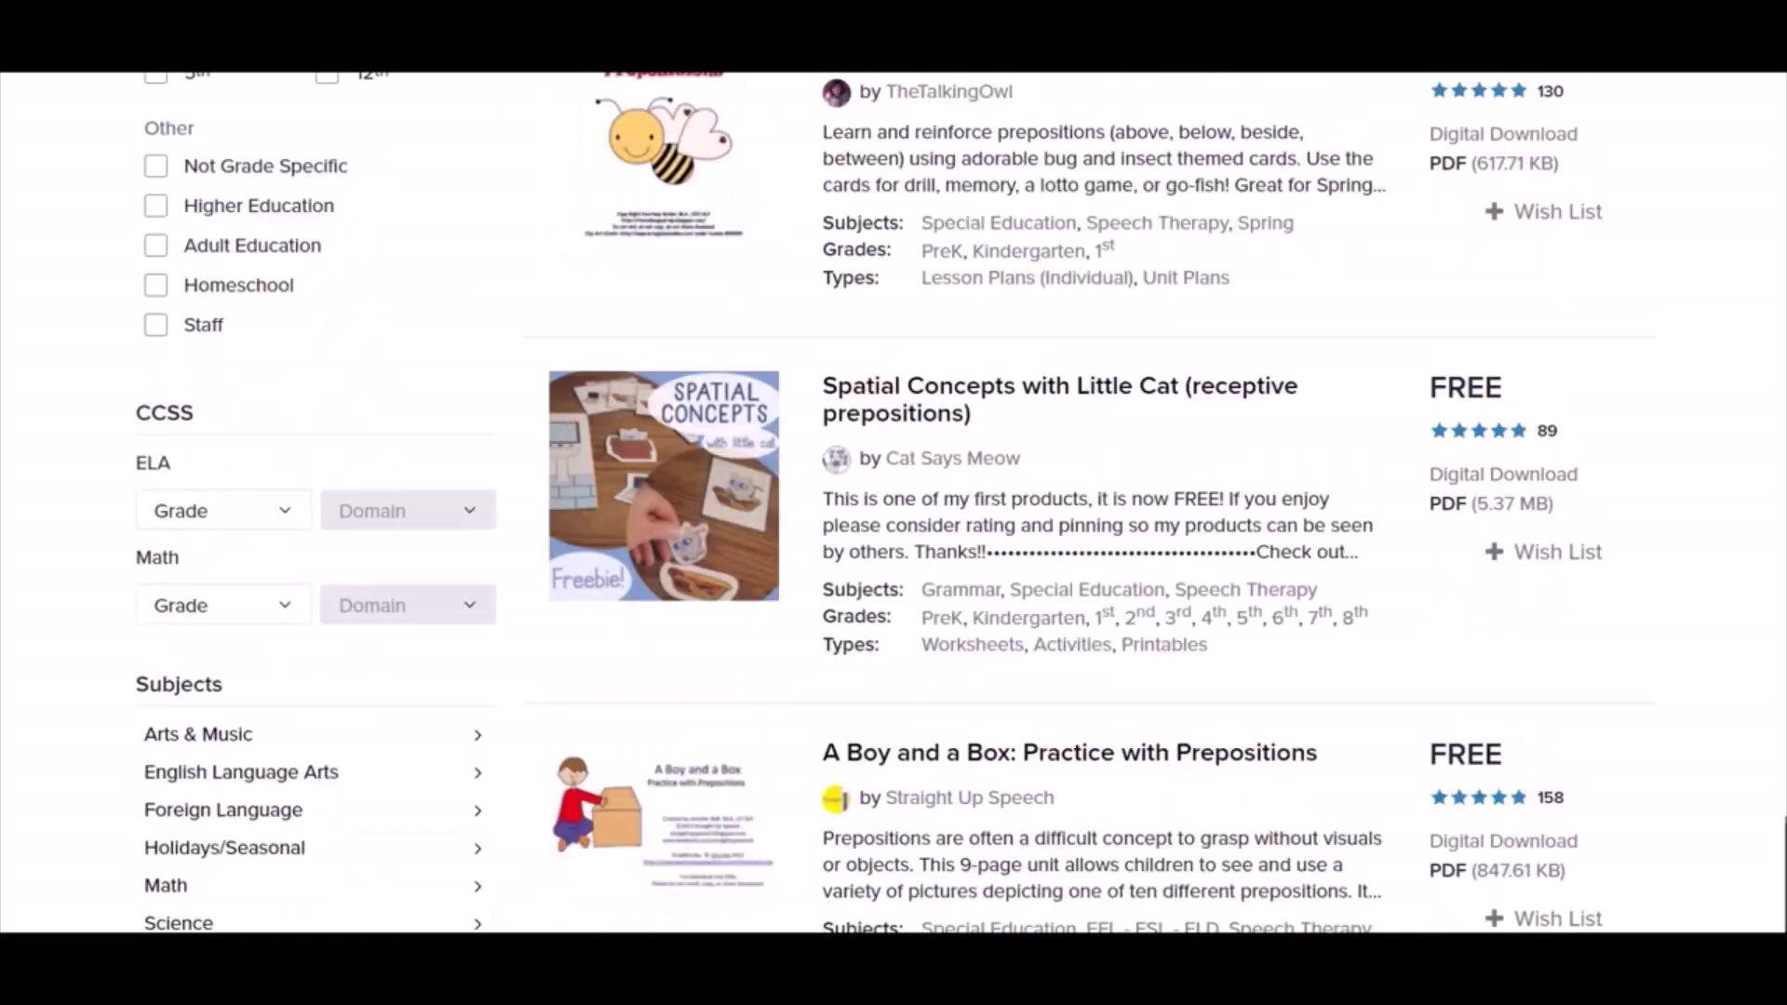
{"action": "scroll", "coordinate": [893, 502], "scroll_direction": "down", "scroll_amount": 14}
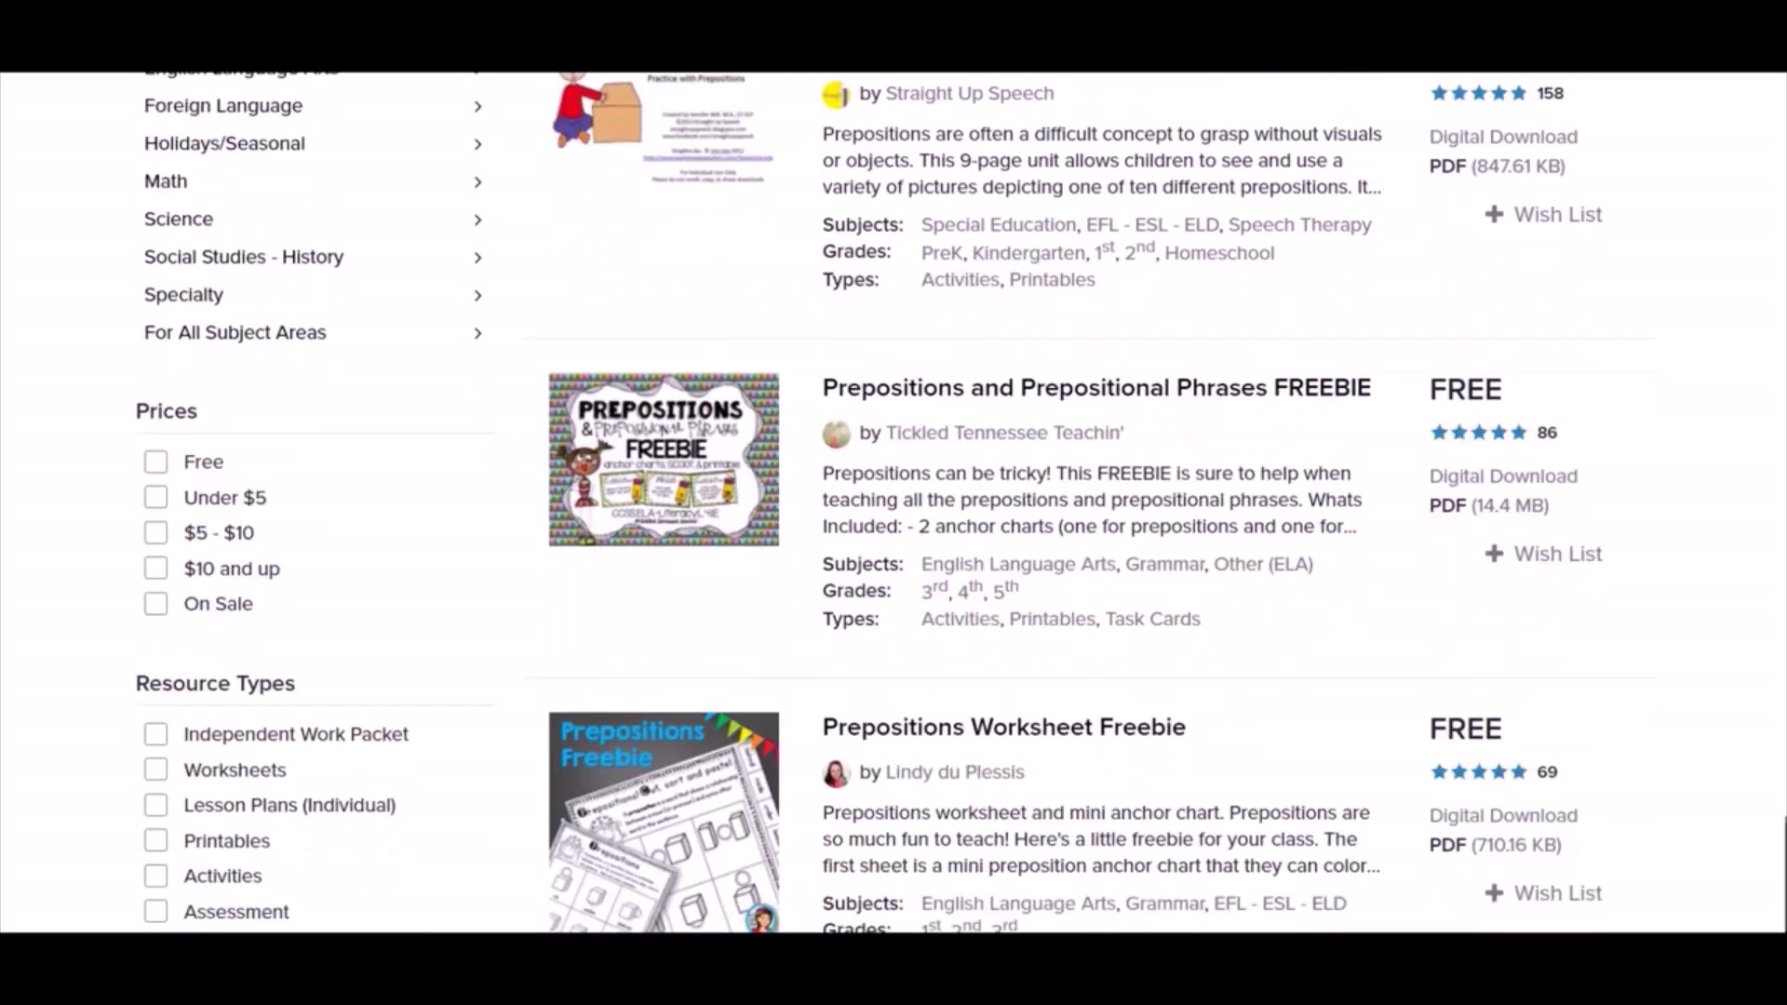
{"action": "scroll", "coordinate": [893, 502], "scroll_direction": "down", "scroll_amount": 20}
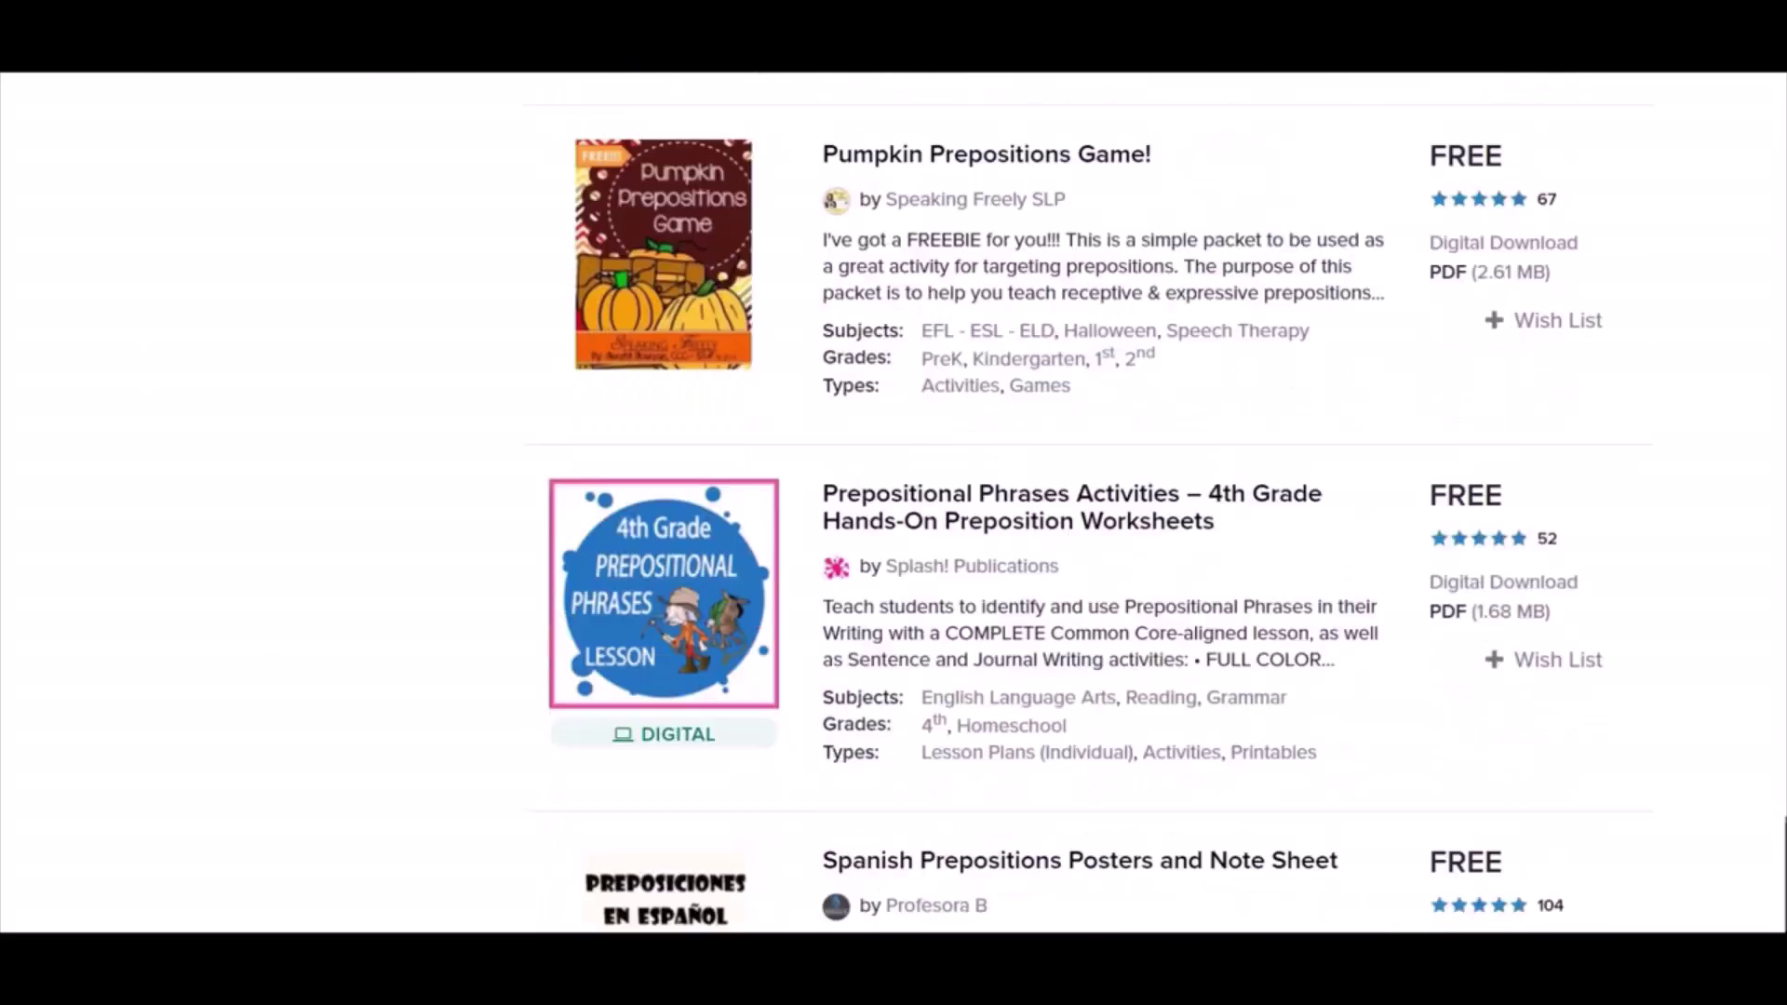
{"action": "scroll", "coordinate": [893, 503], "scroll_direction": "down", "scroll_amount": 20}
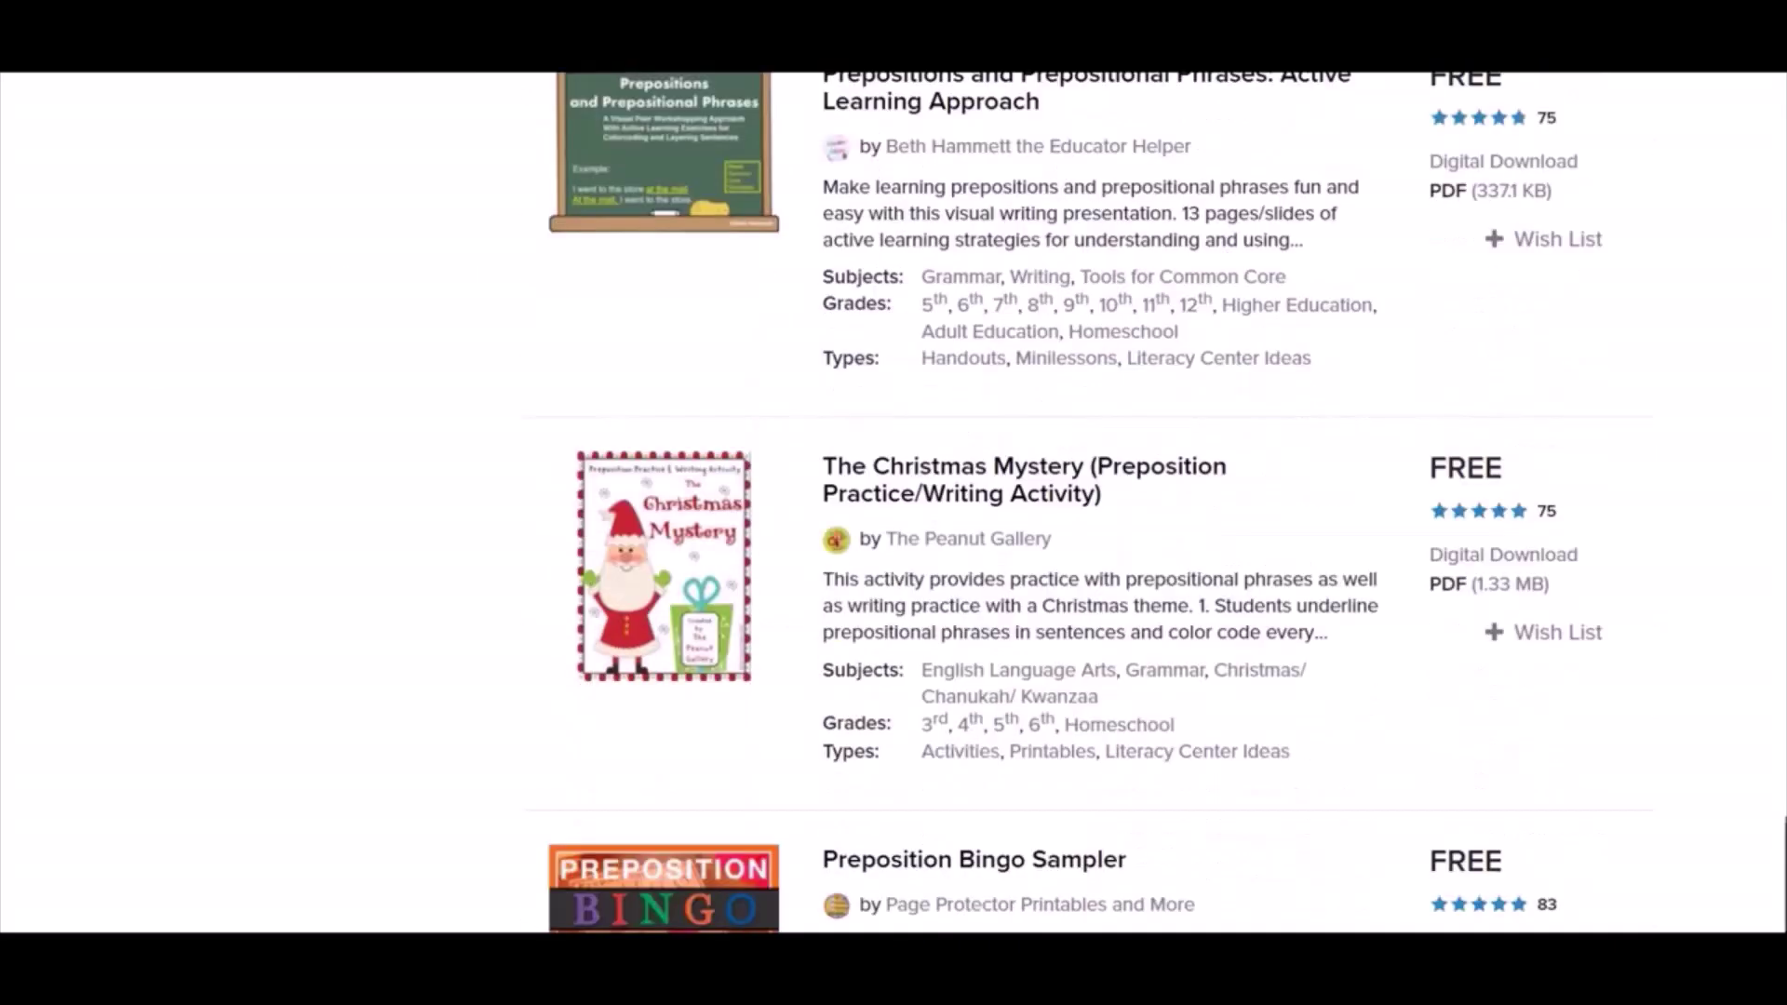
{"action": "scroll", "coordinate": [1024, 605], "scroll_direction": "down", "scroll_amount": 3}
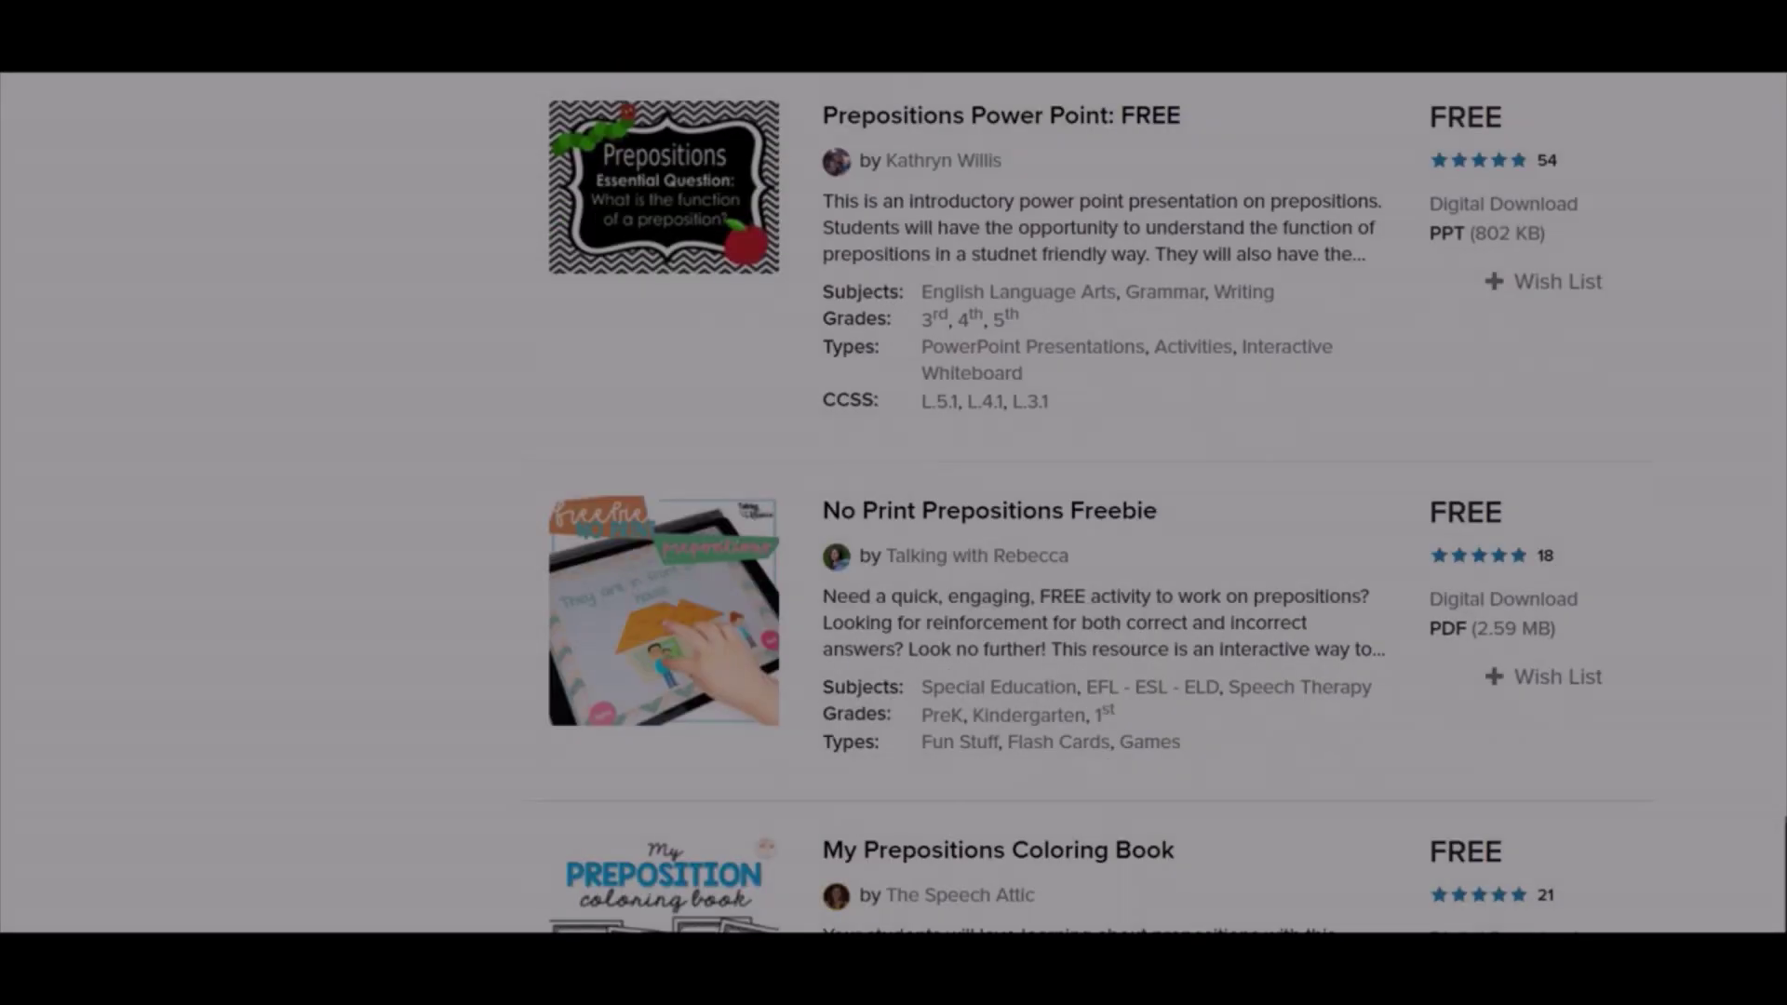
{"action": "left_click", "coordinate": [1104, 524]}
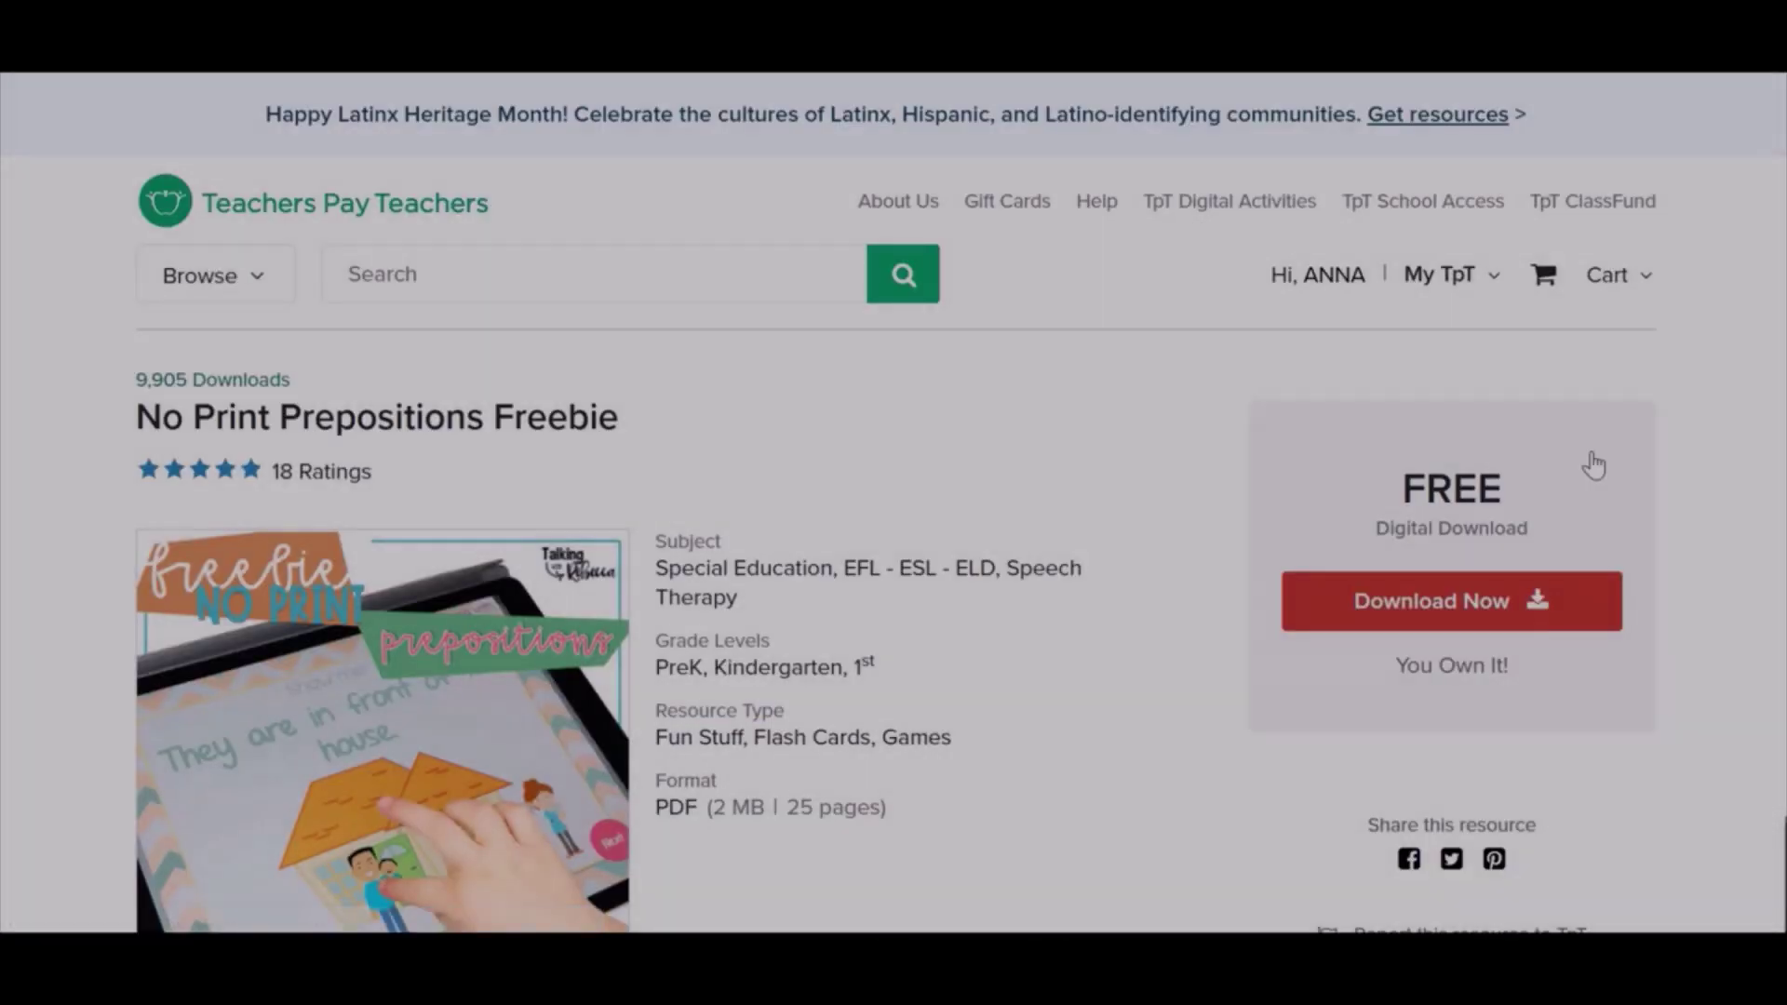
{"action": "left_click", "coordinate": [1576, 599]}
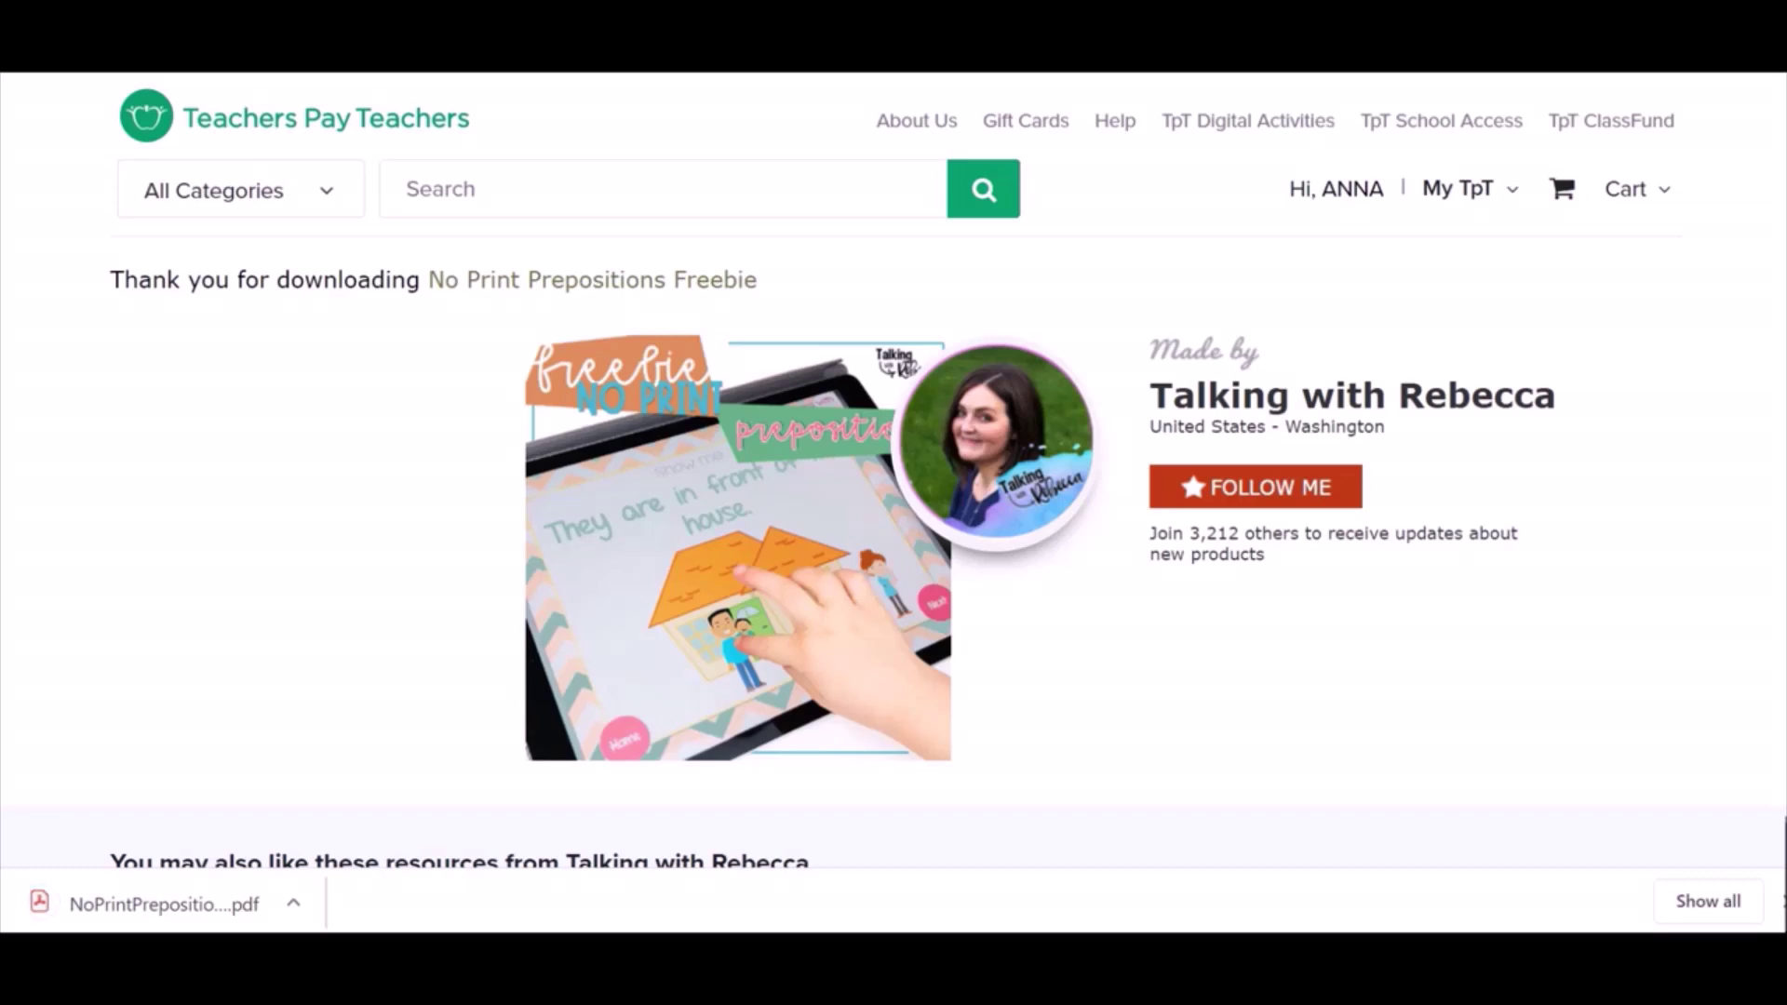
Open the free downloads in the account's purchases and look through the previously downloaded resources
{"action": "left_click", "coordinate": [1506, 193]}
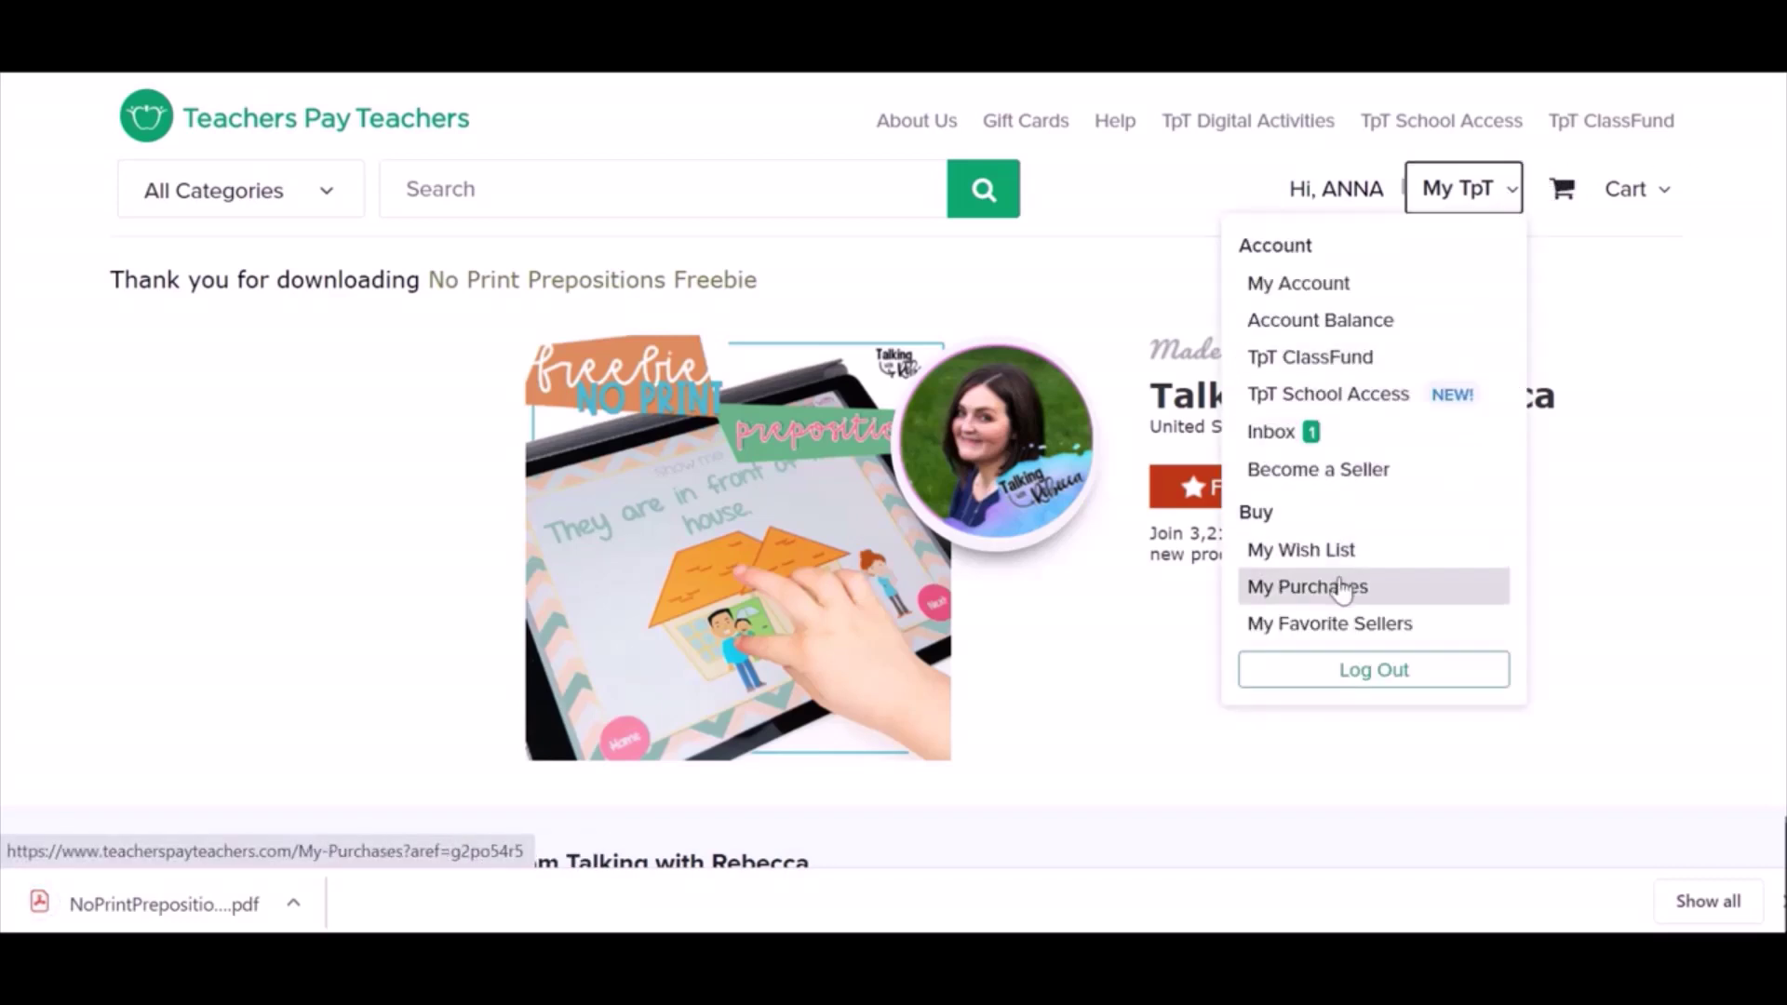
{"action": "left_click", "coordinate": [1340, 588]}
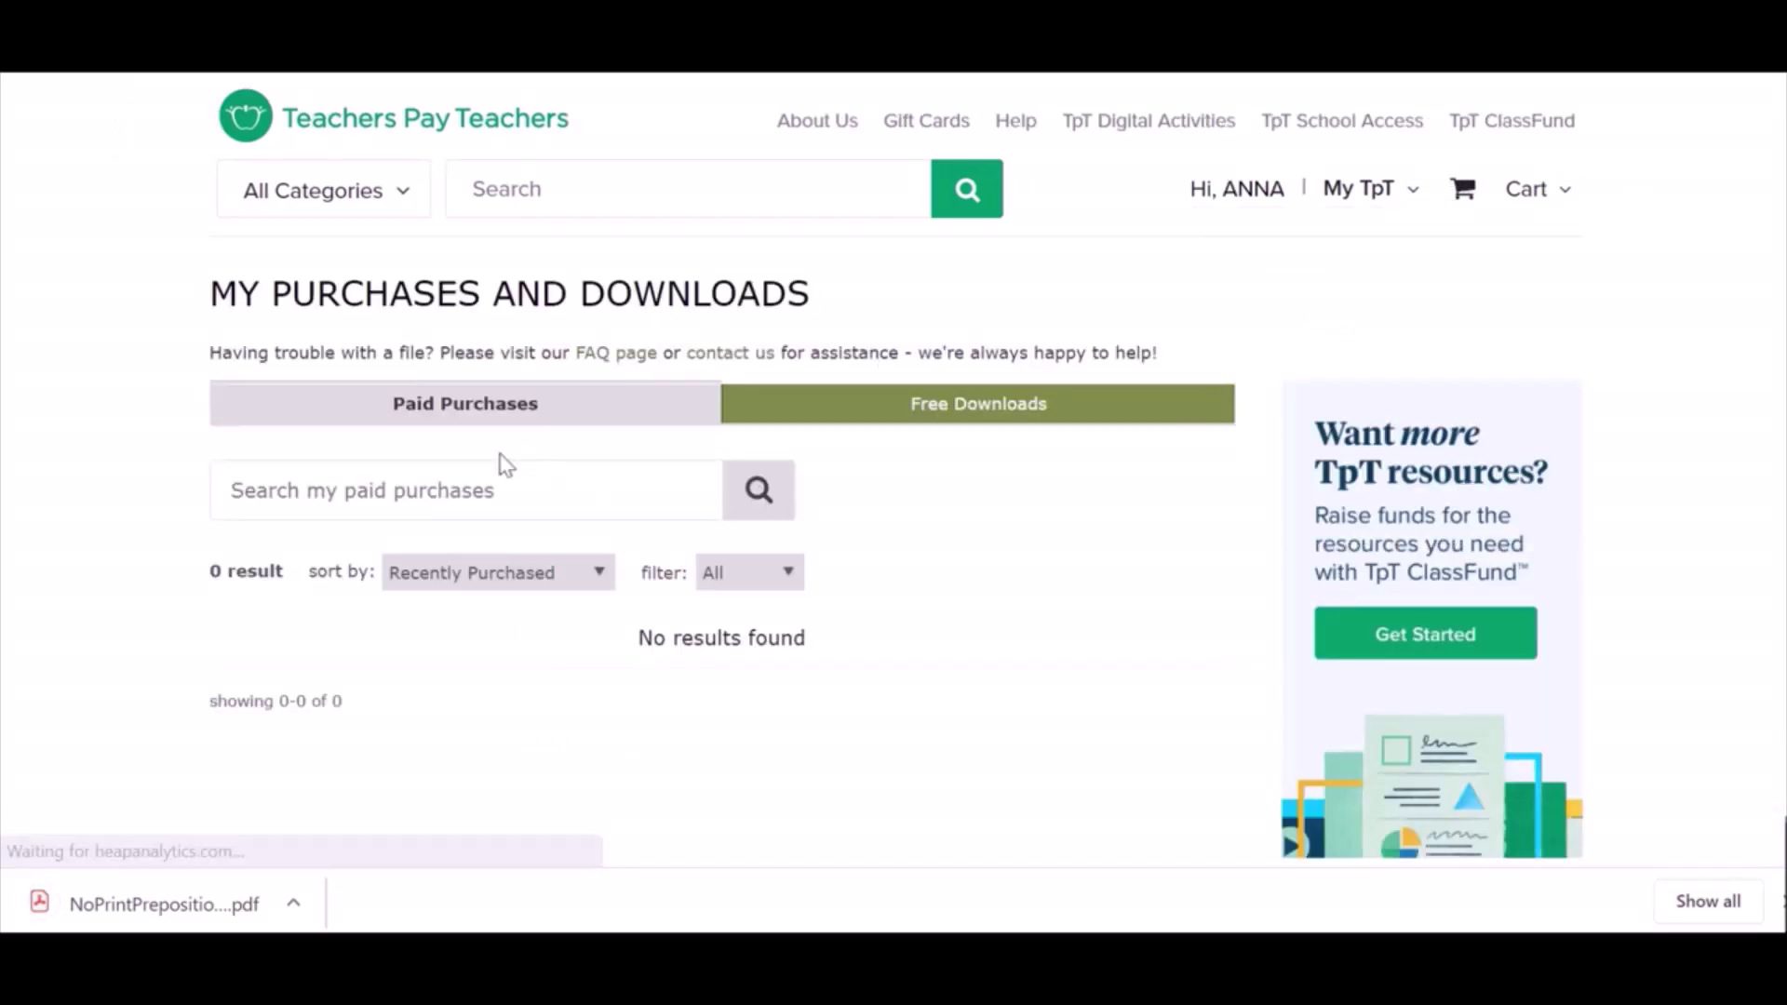
{"action": "left_click", "coordinate": [1050, 405]}
{"action": "scroll", "coordinate": [1052, 416], "scroll_direction": "down", "scroll_amount": 8}
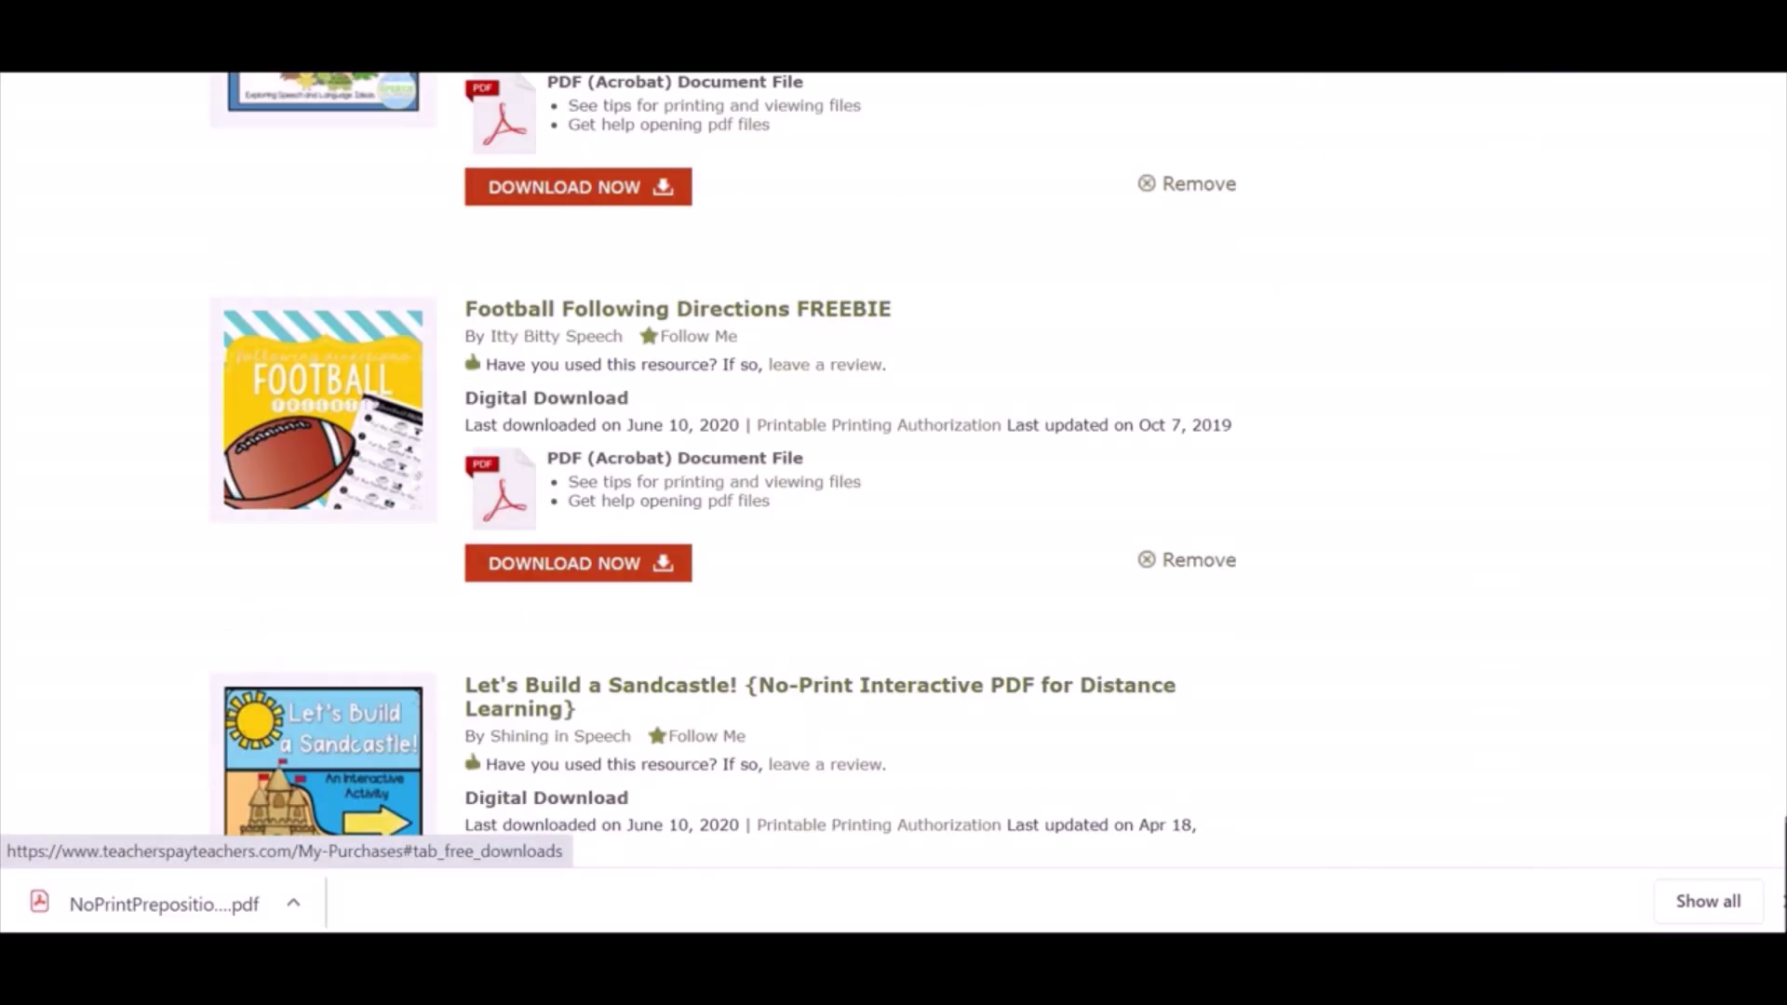
{"action": "scroll", "coordinate": [893, 465], "scroll_direction": "up", "scroll_amount": 6}
{"action": "scroll", "coordinate": [894, 465], "scroll_direction": "down", "scroll_amount": 16}
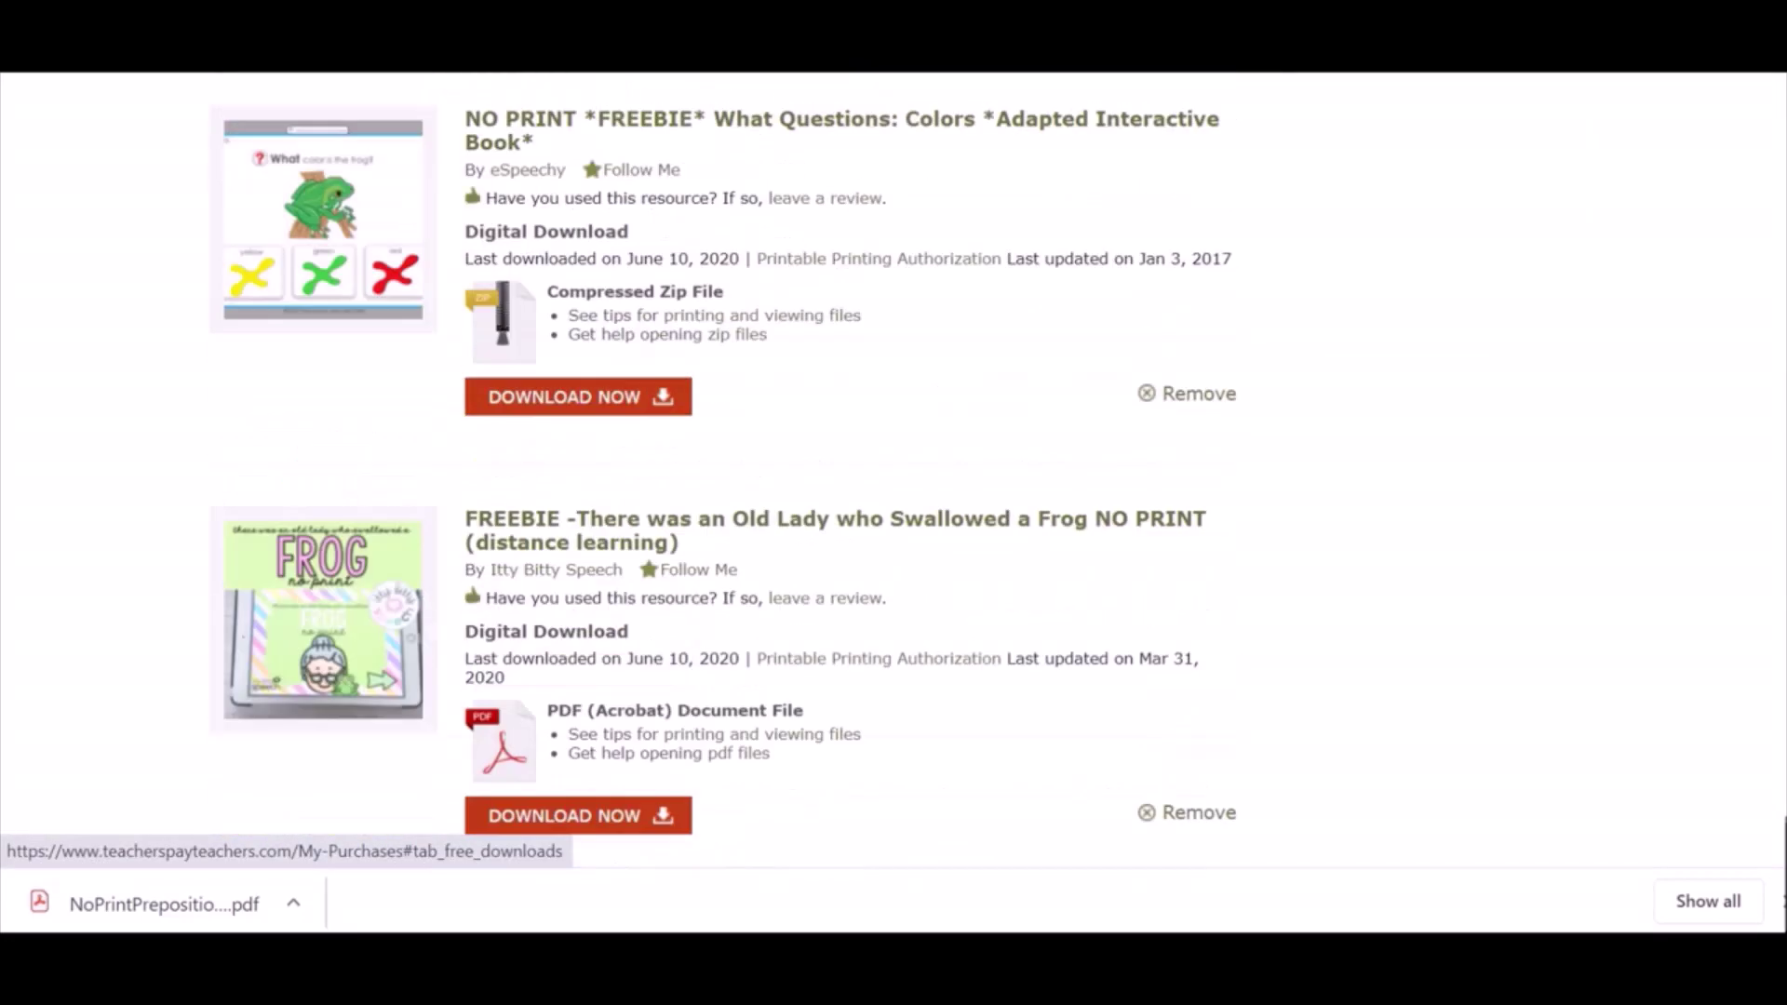
{"action": "scroll", "coordinate": [893, 466], "scroll_direction": "down", "scroll_amount": 20}
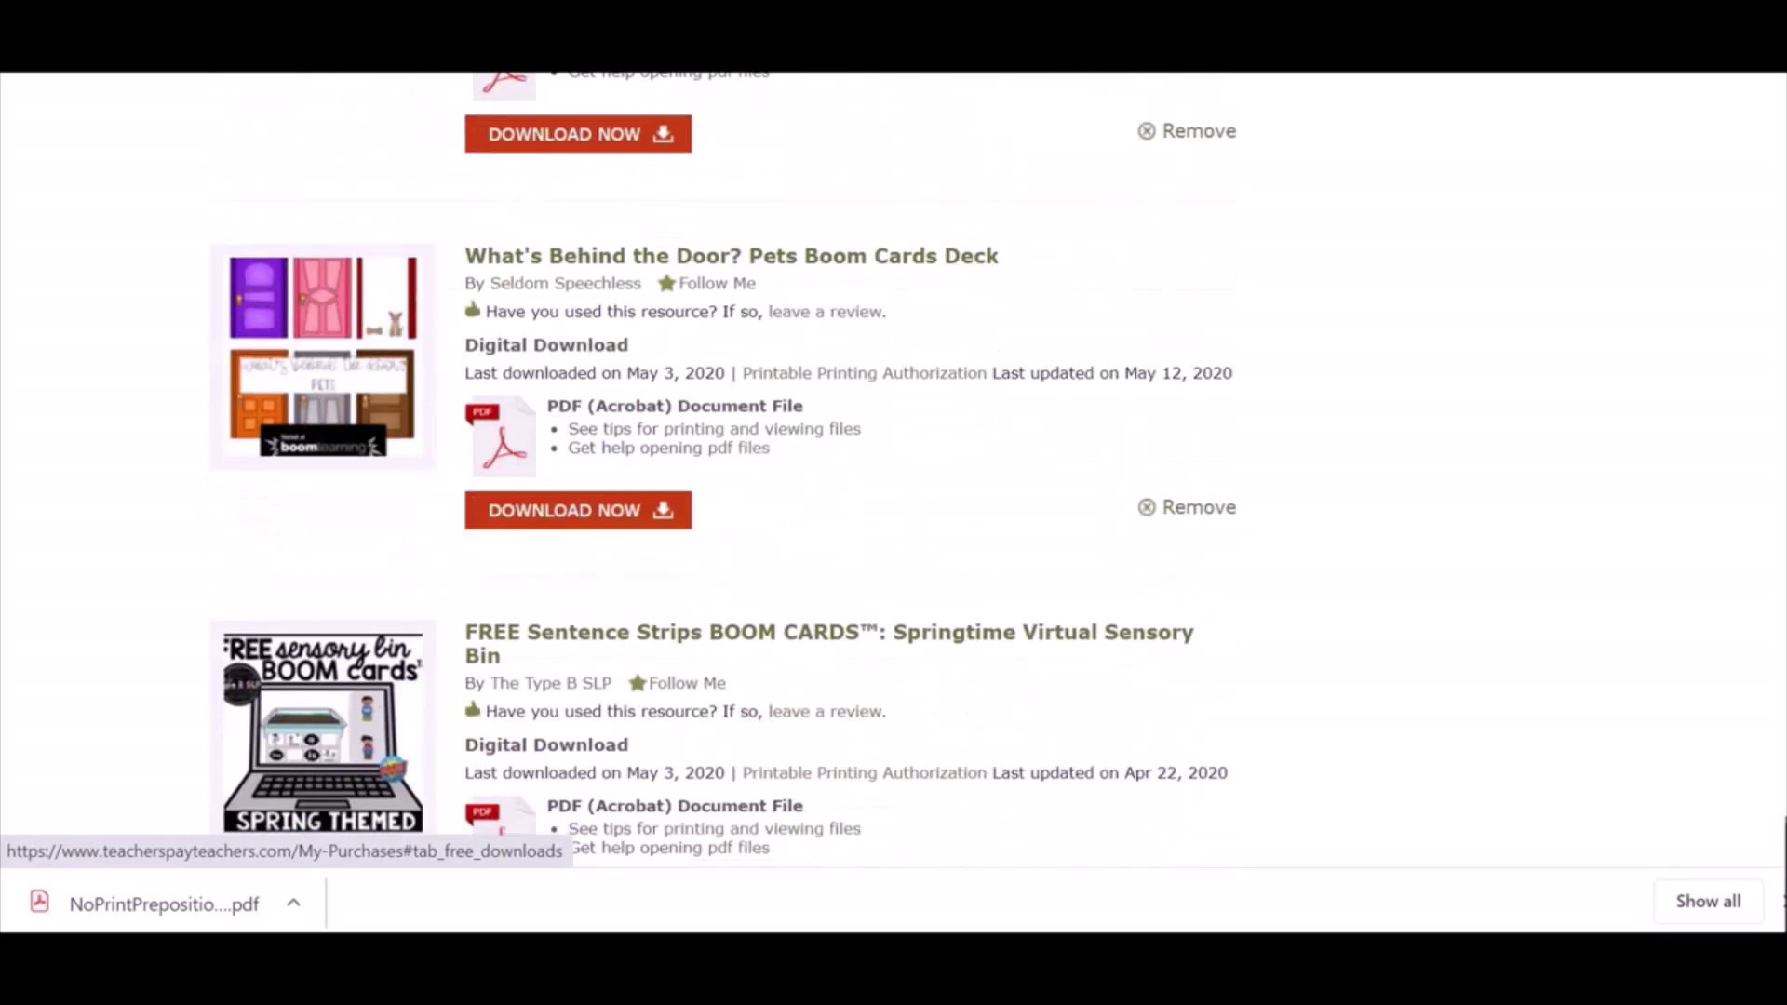
{"action": "scroll", "coordinate": [894, 465], "scroll_direction": "down", "scroll_amount": 4}
{"action": "scroll", "coordinate": [893, 465], "scroll_direction": "up", "scroll_amount": 20}
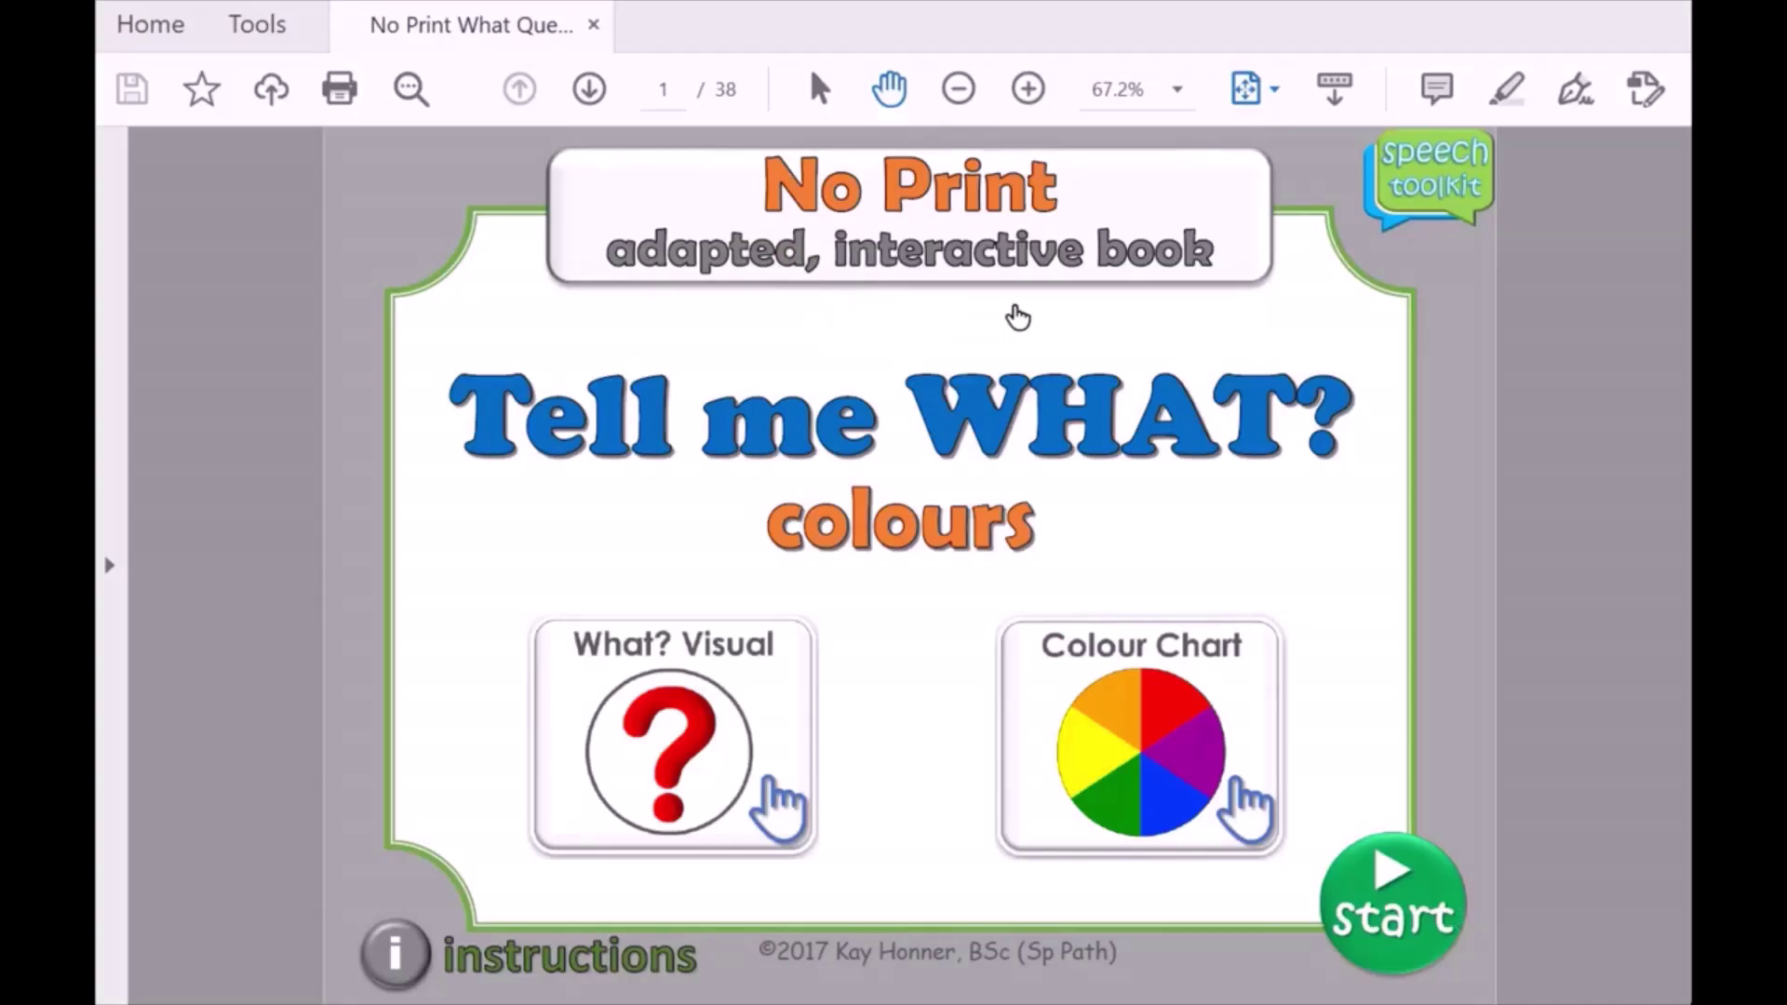
In the PDF reader, start the "Tell me WHAT? colours" book and answer three questions, choosing green for the frog and yellow for the sun
{"action": "left_click", "coordinate": [1413, 954]}
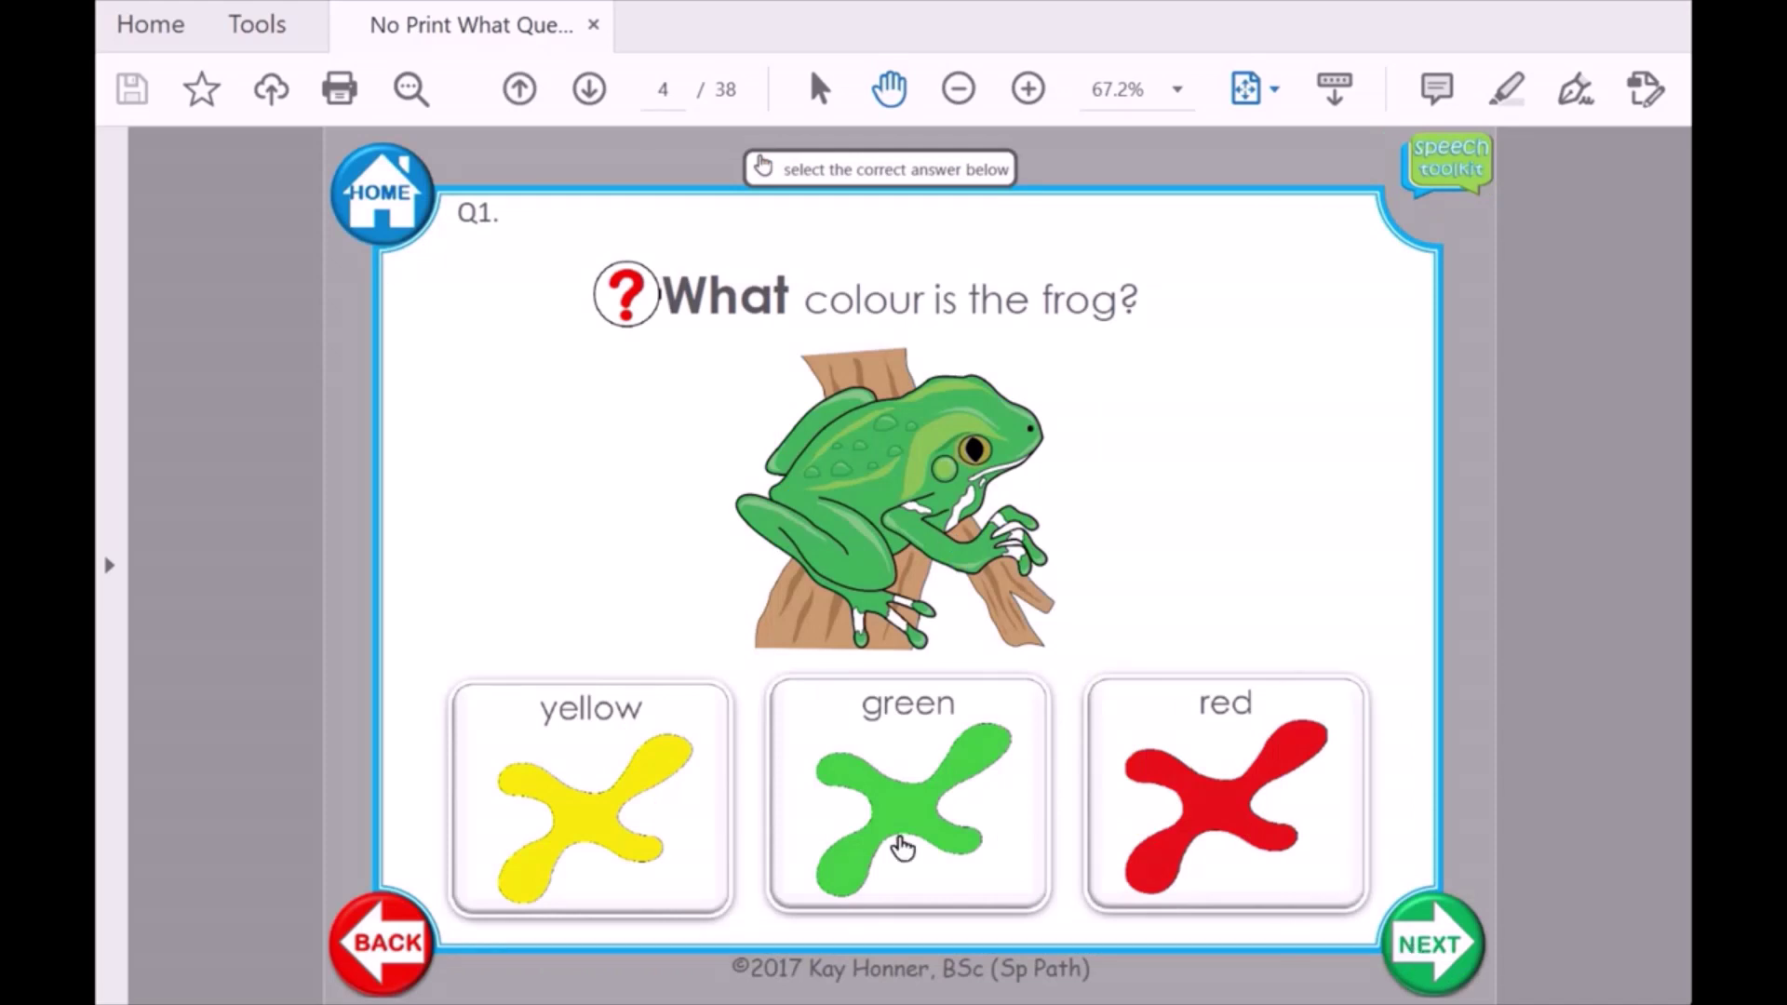
{"action": "left_click", "coordinate": [903, 847]}
{"action": "left_click", "coordinate": [1426, 945]}
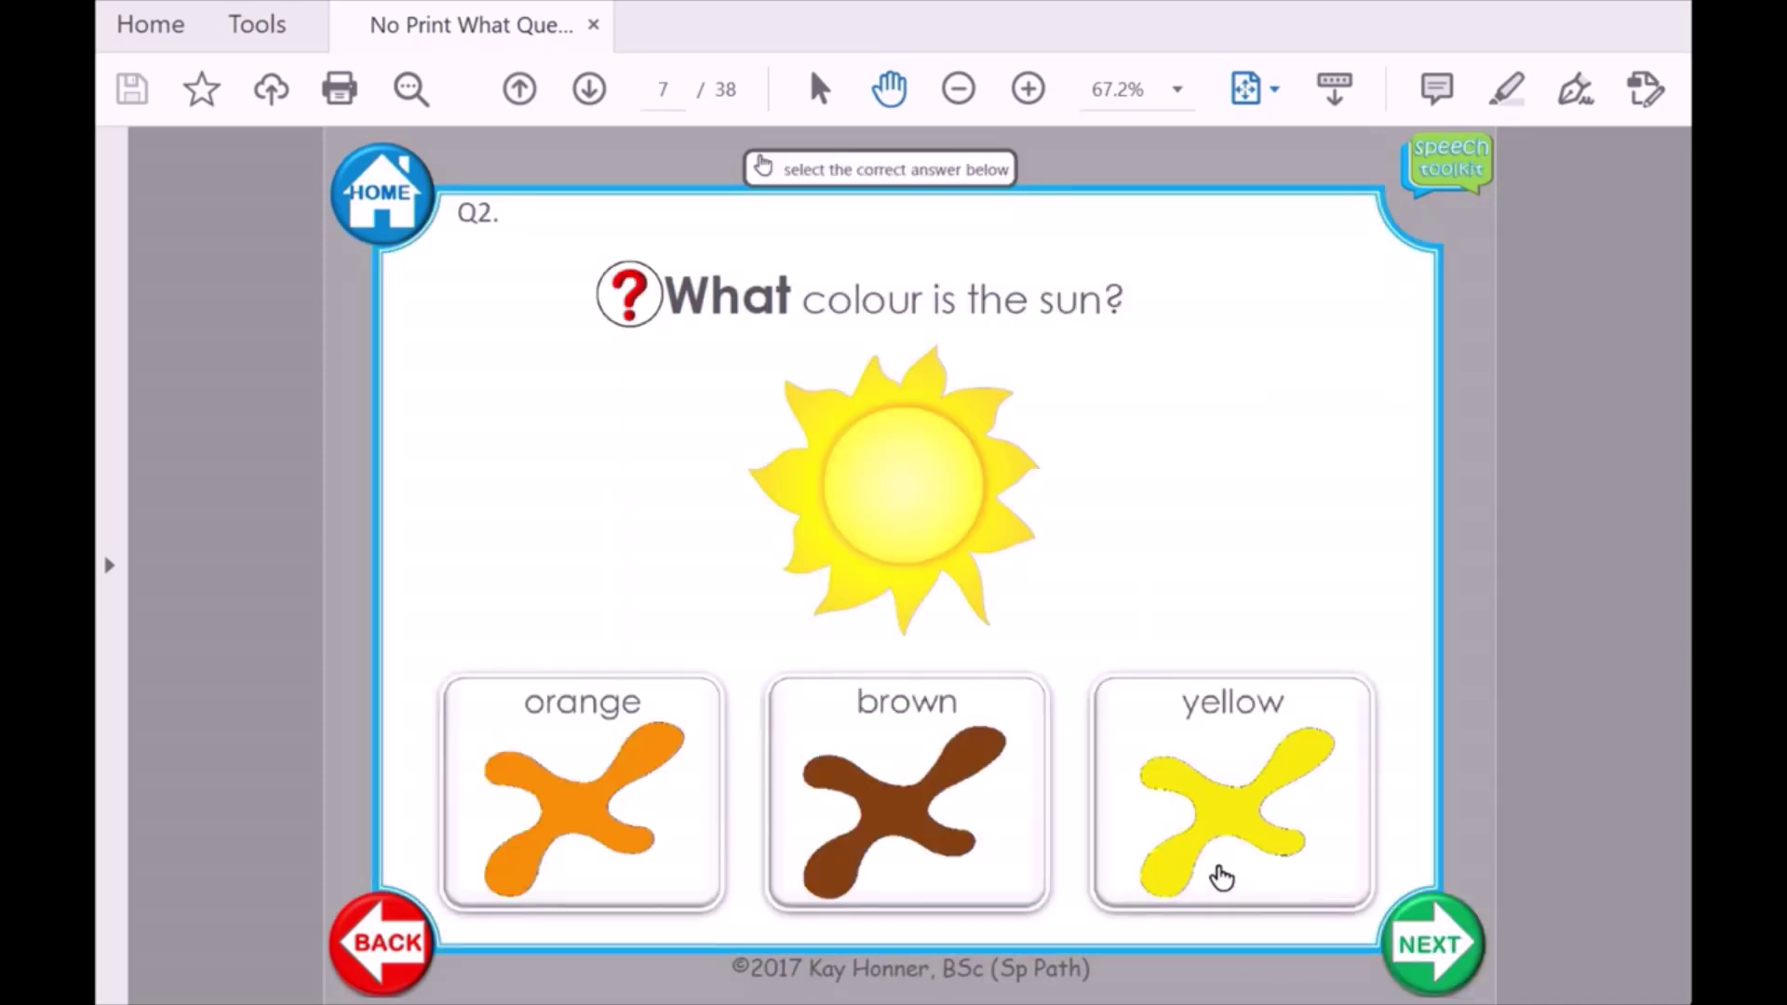
{"action": "left_click", "coordinate": [1213, 865]}
{"action": "left_click", "coordinate": [1415, 950]}
{"action": "left_click", "coordinate": [919, 834]}
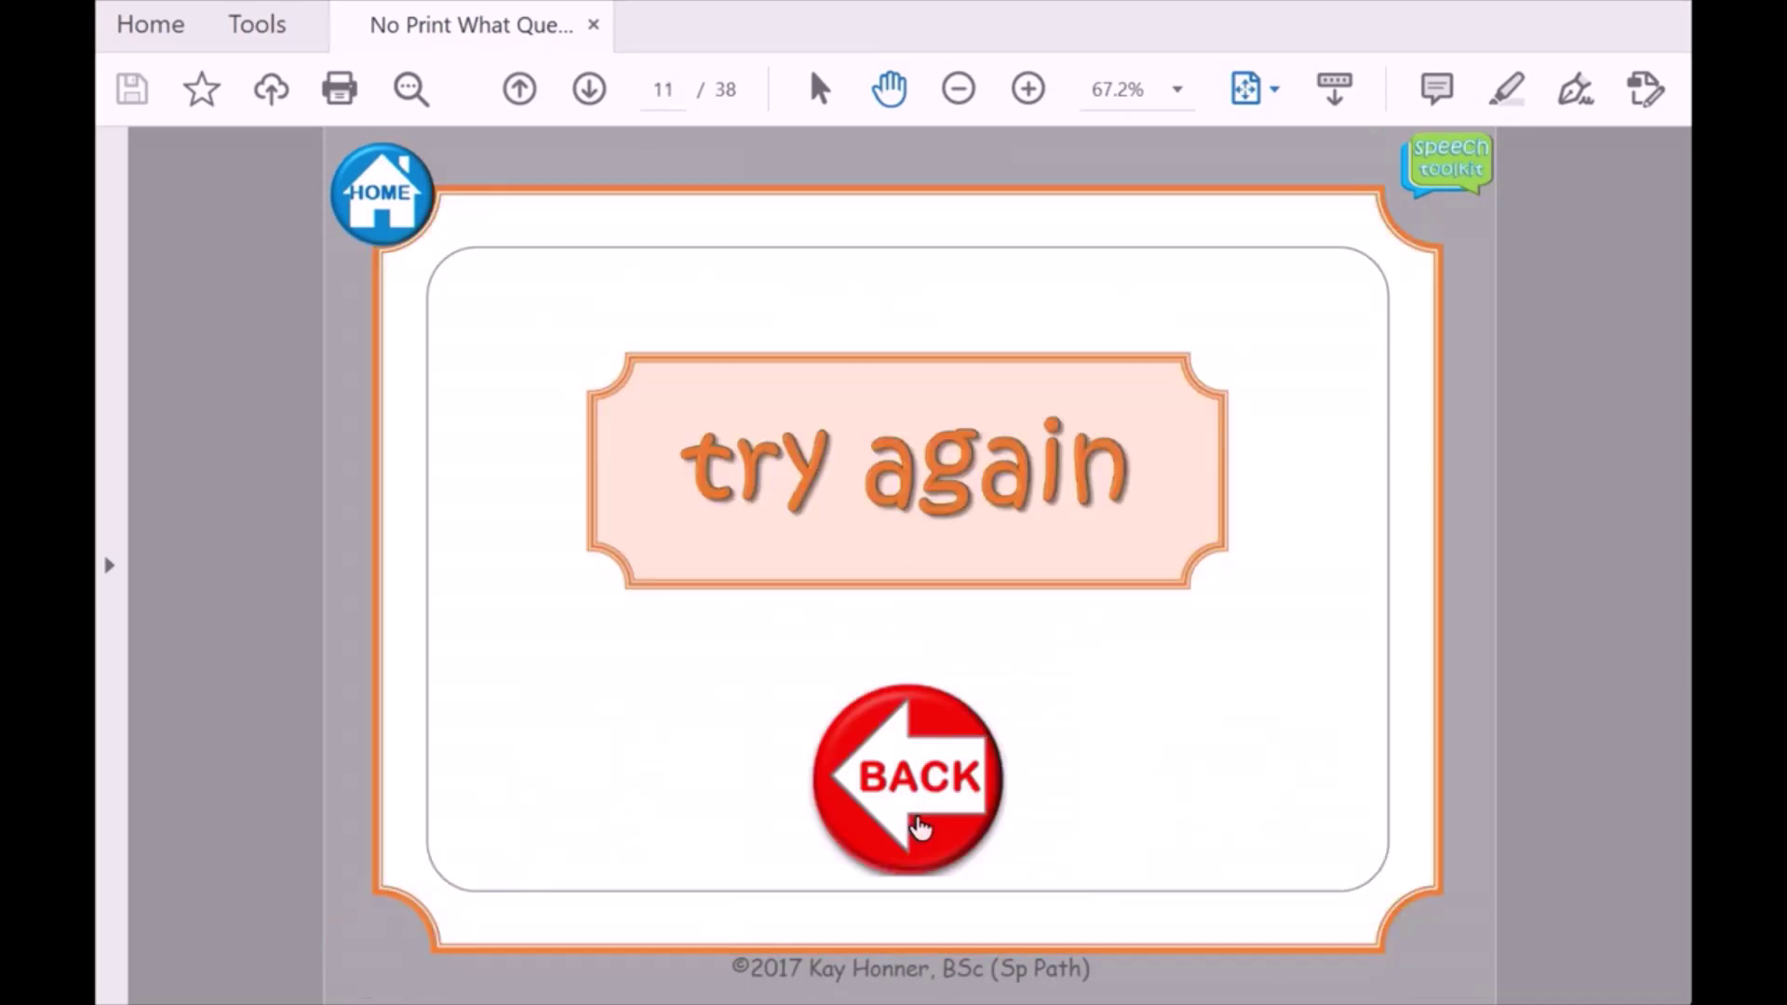
{"action": "left_click", "coordinate": [920, 832]}
{"action": "left_click", "coordinate": [575, 797]}
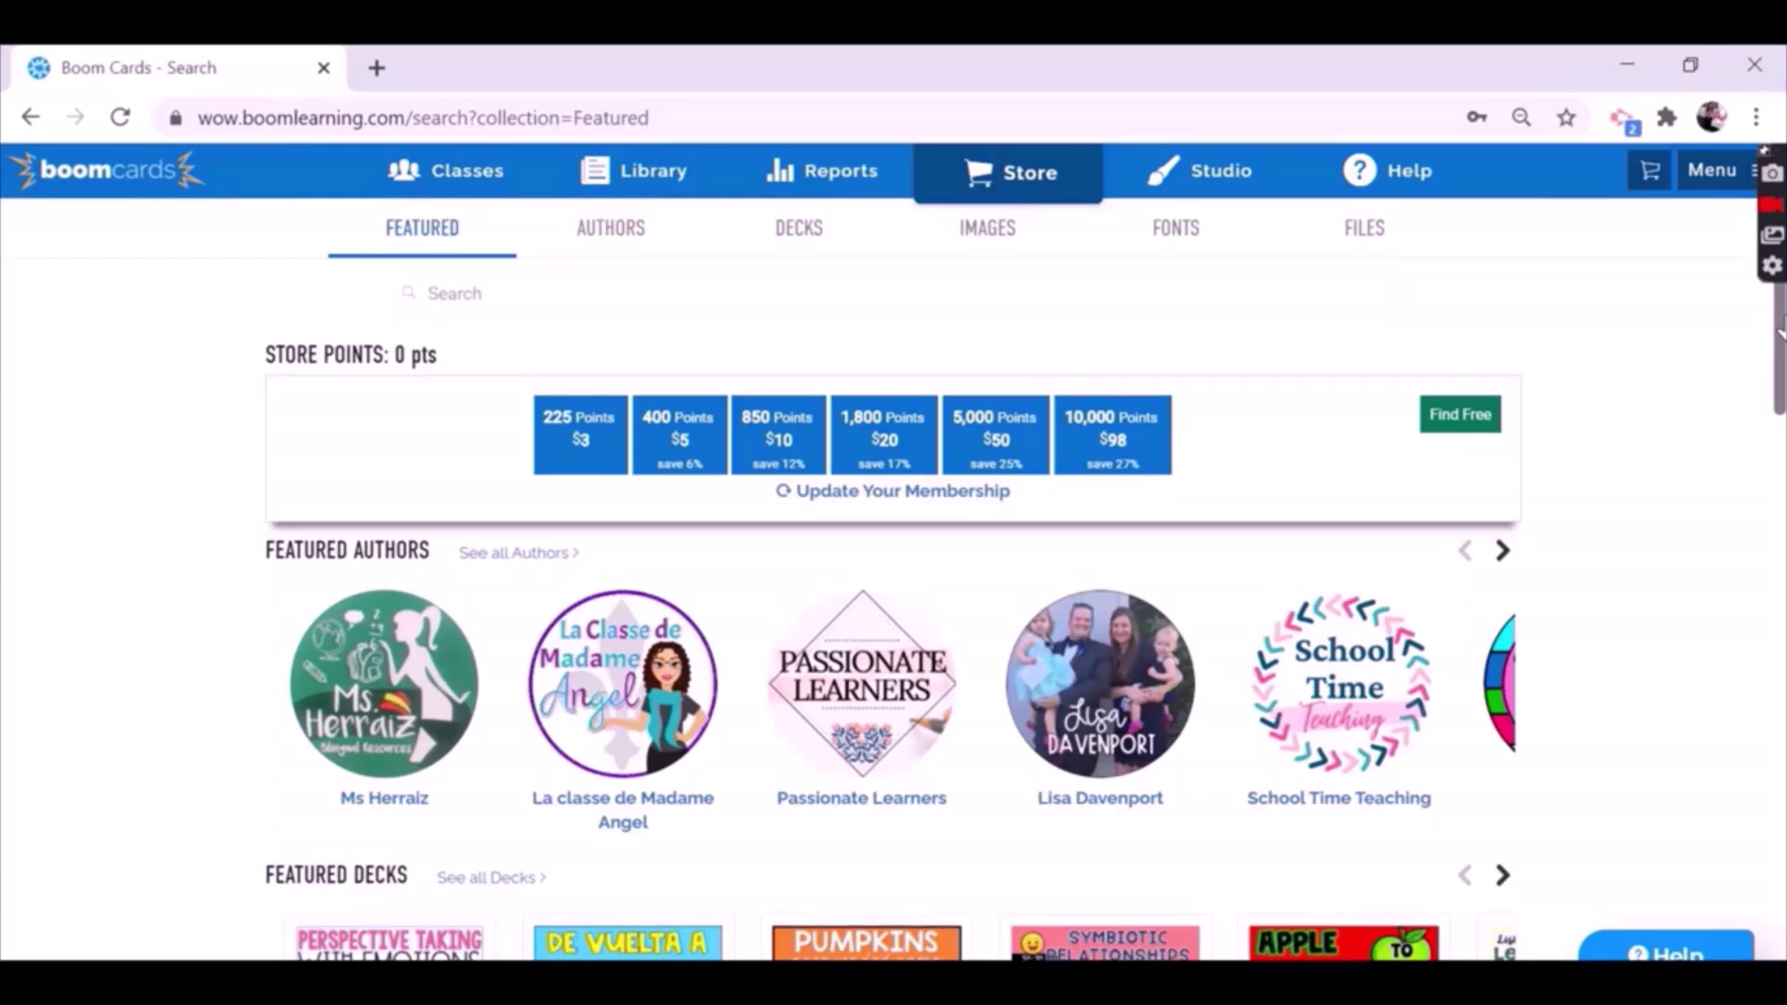
Switch to the Boom Cards store, list the free decks and look through them
{"action": "left_click", "coordinate": [1473, 417]}
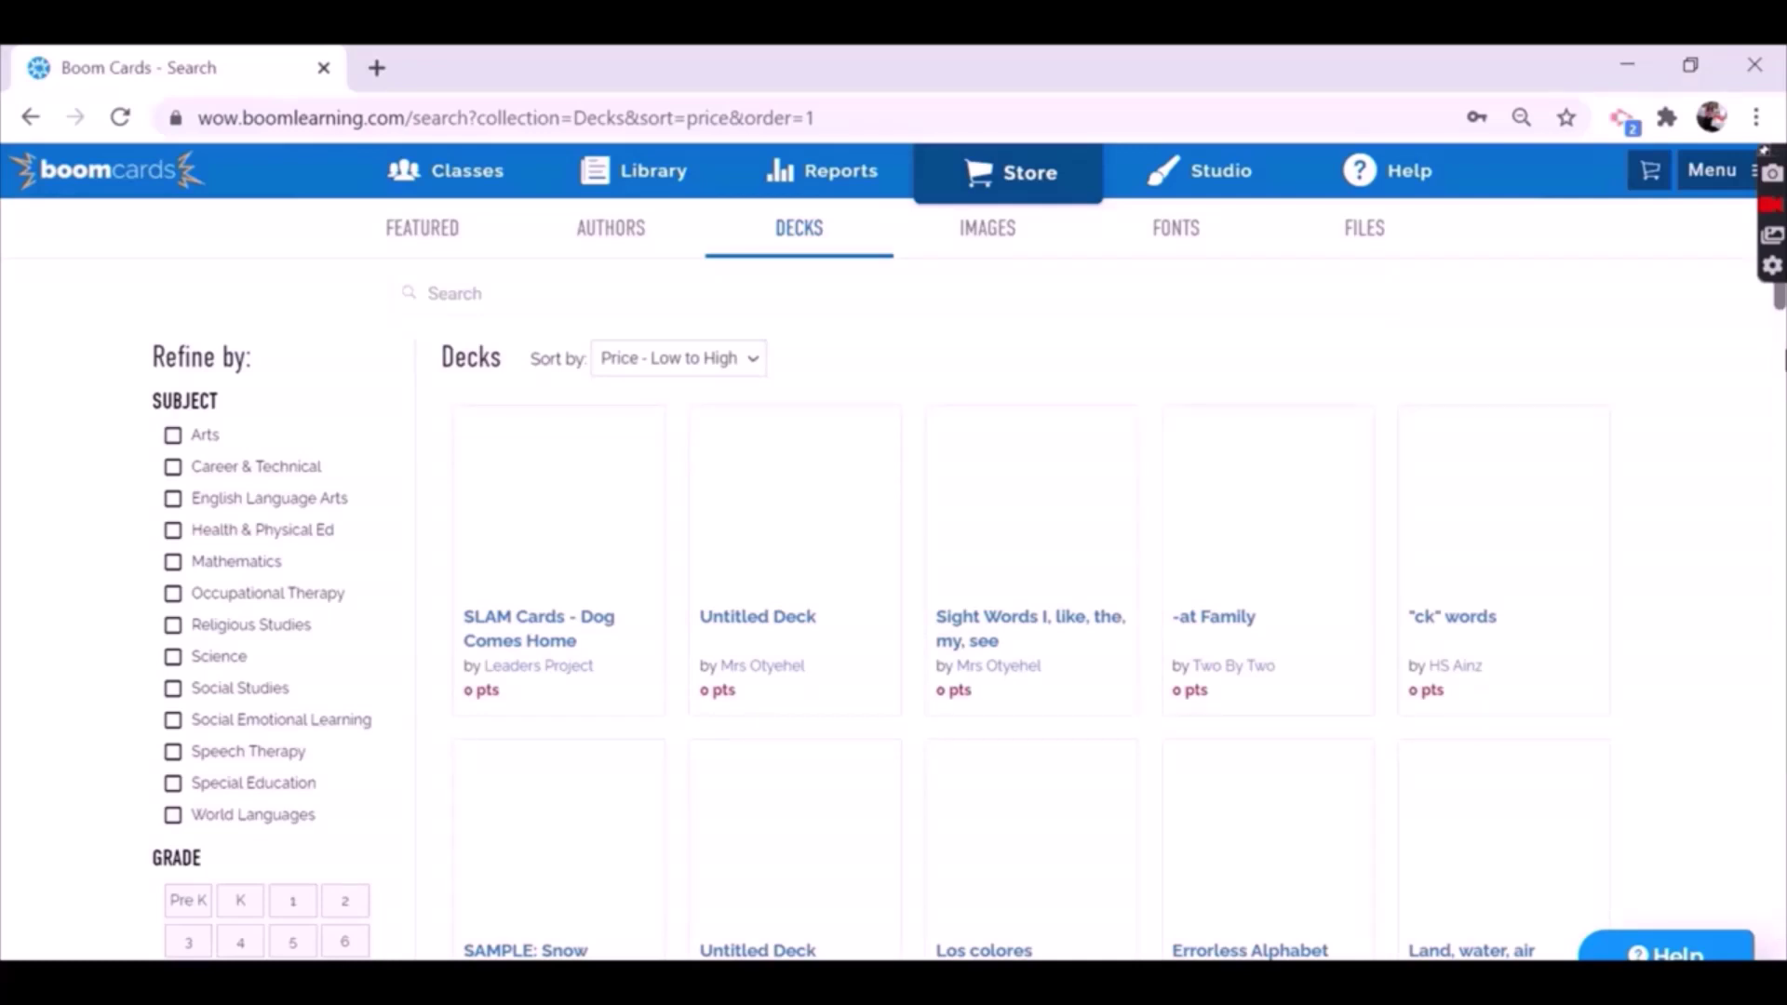
{"action": "scroll", "coordinate": [1024, 559], "scroll_direction": "down", "scroll_amount": 8}
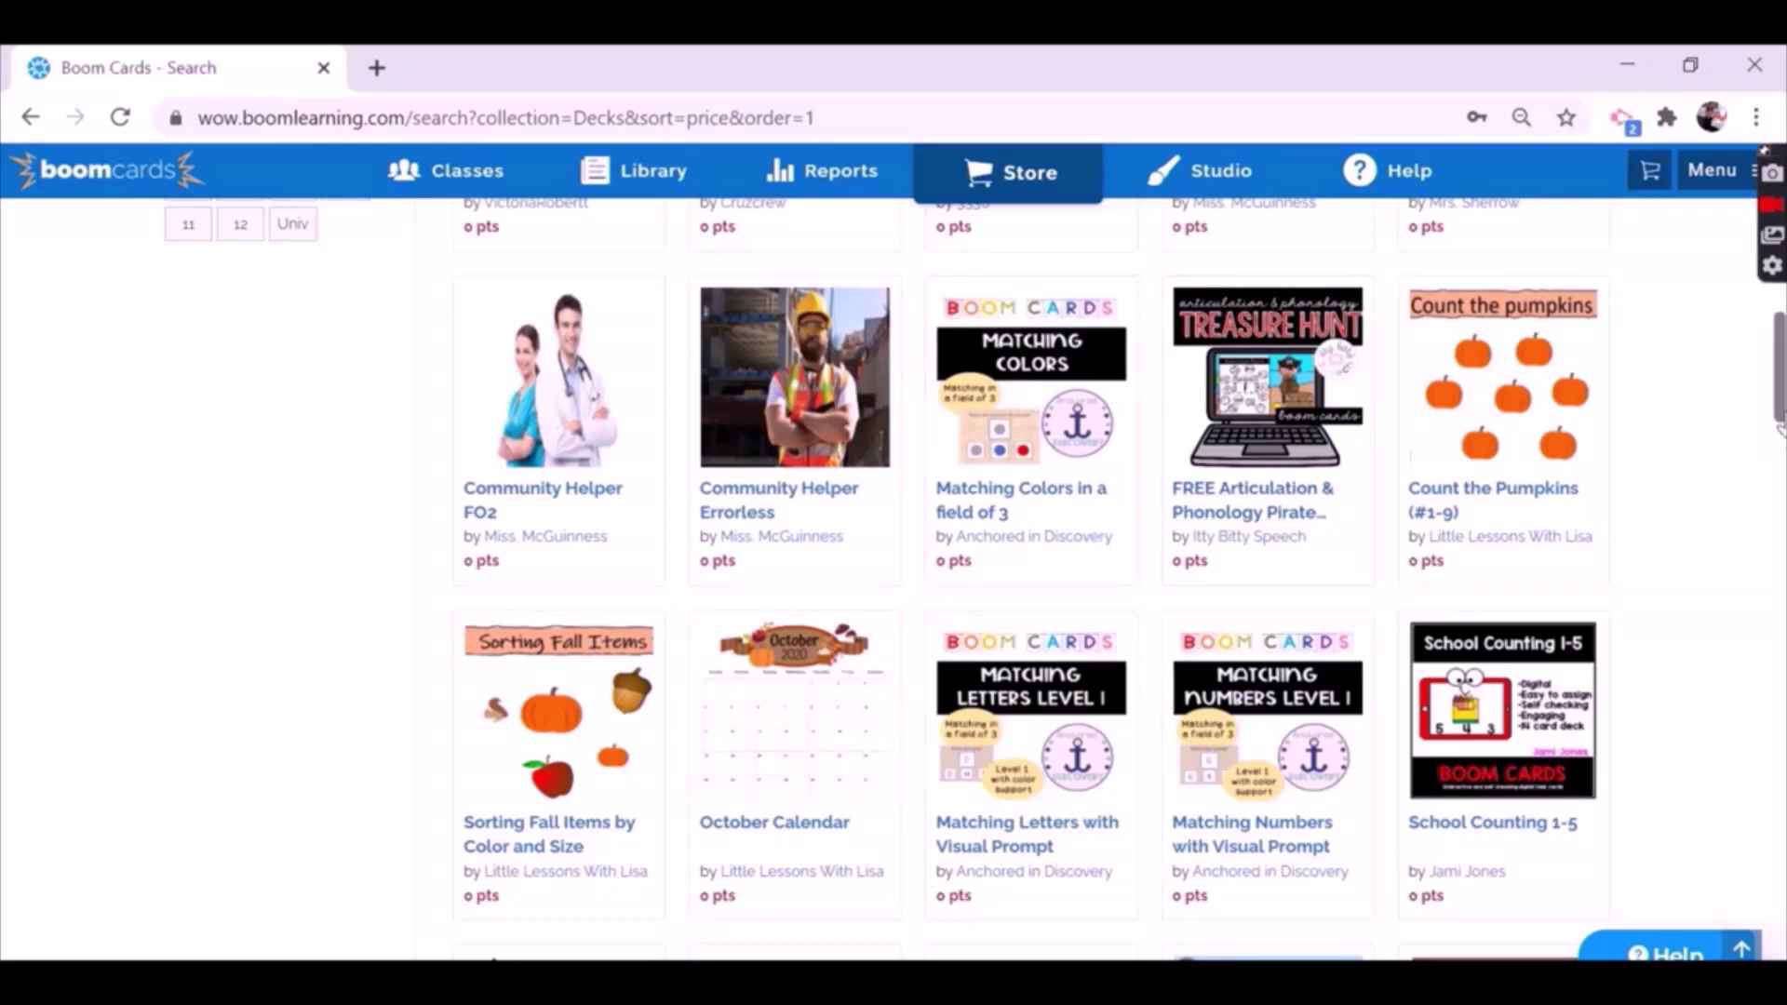
{"action": "left_click_drag", "start_coordinate": [1780, 405], "coordinate": [1780, 268]}
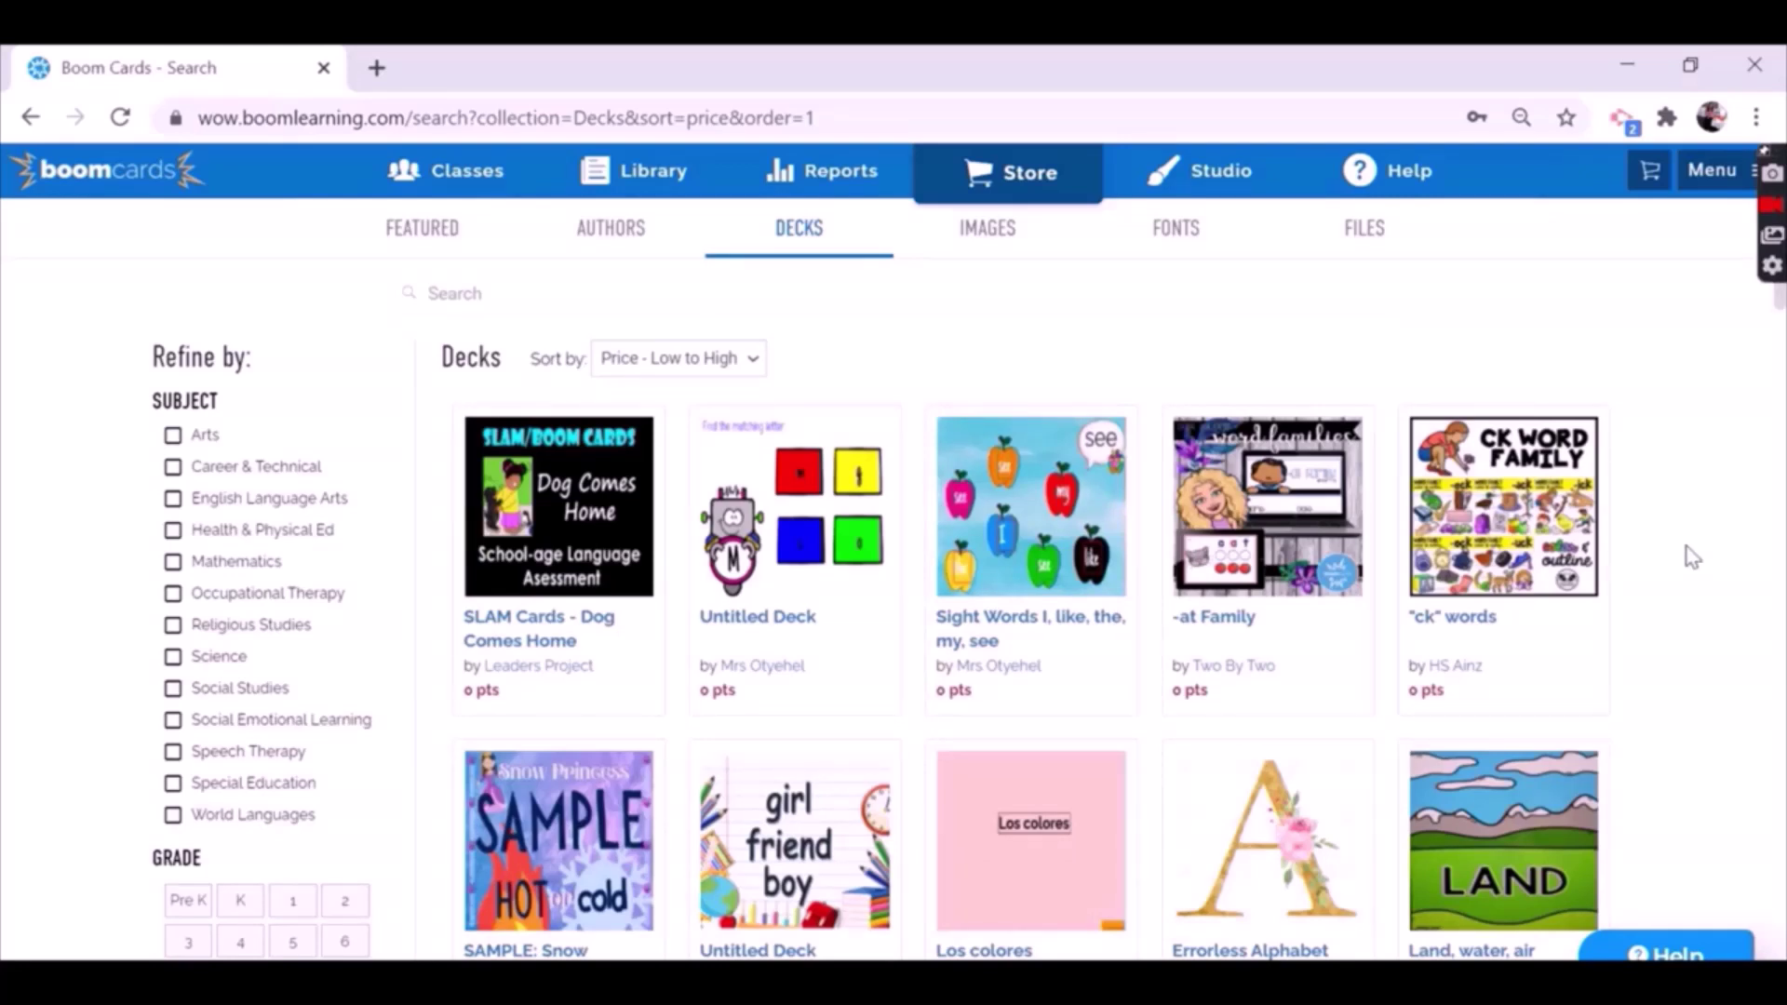
Open the Boom Cards Creator's Studio and view its asset managers for making decks
{"action": "left_click", "coordinate": [1216, 180]}
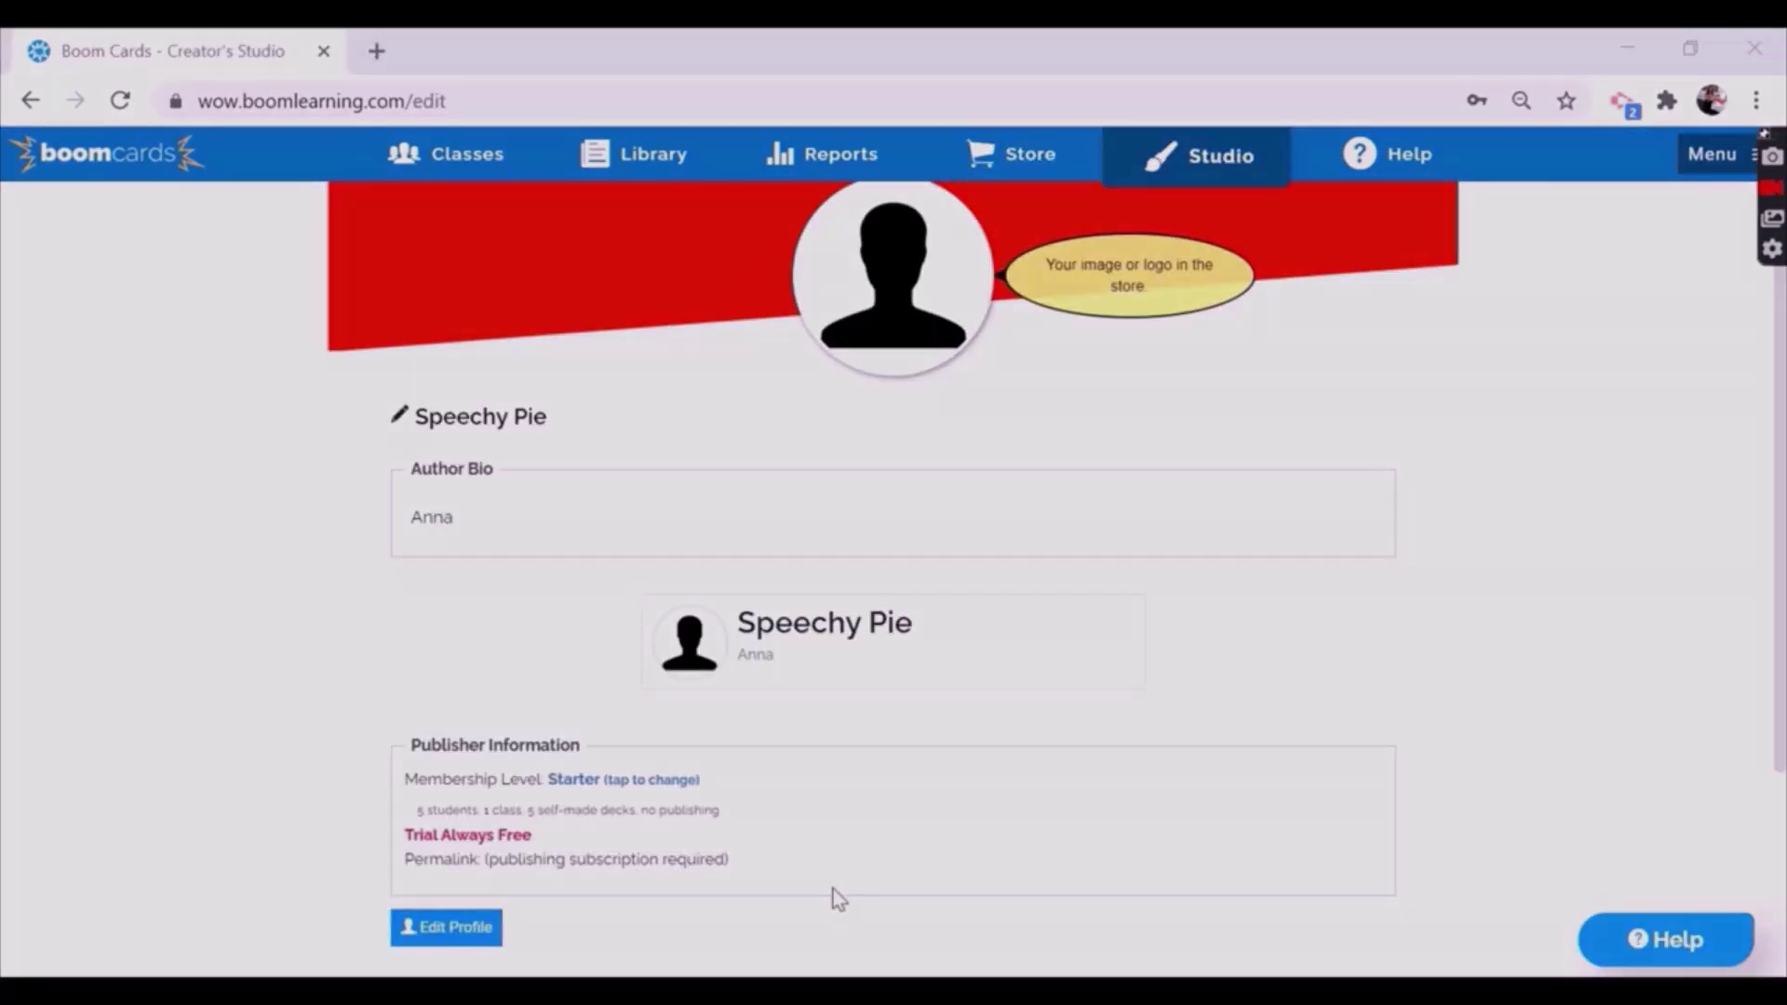
{"action": "scroll", "coordinate": [1780, 733], "scroll_direction": "down", "scroll_amount": 3}
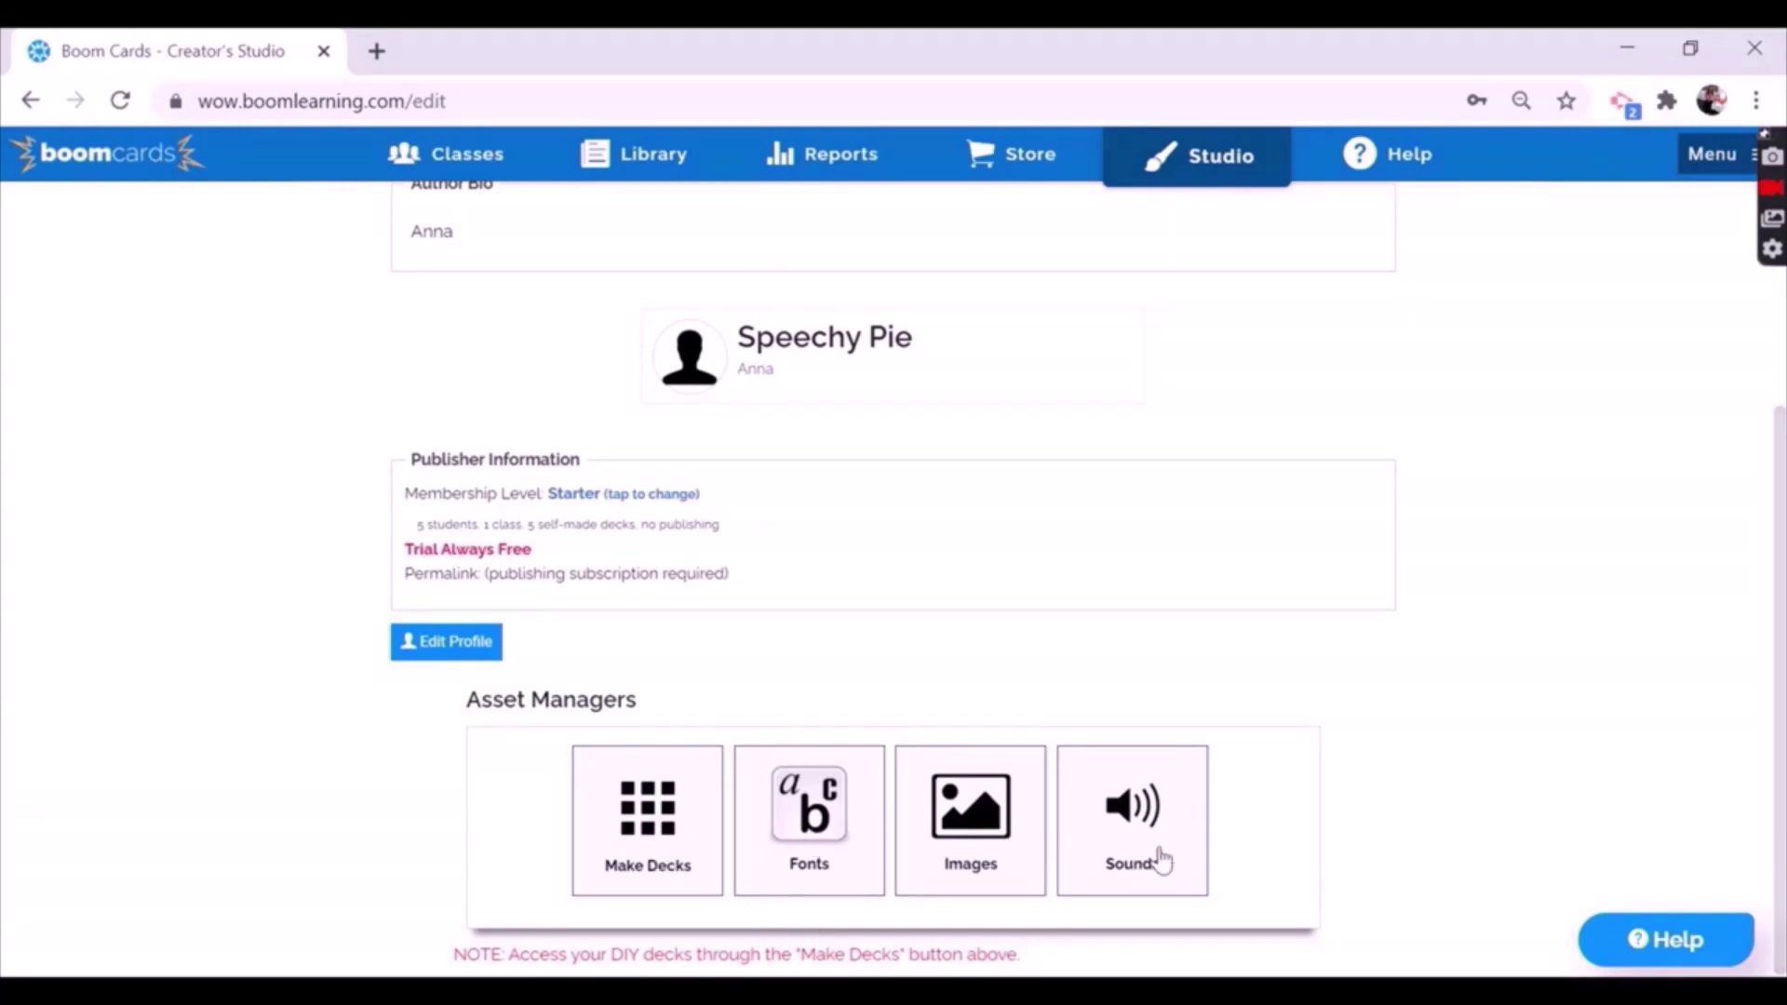
Open the self-made deck manager in the Creator's Studio and start a new deck
{"action": "left_click", "coordinate": [648, 814]}
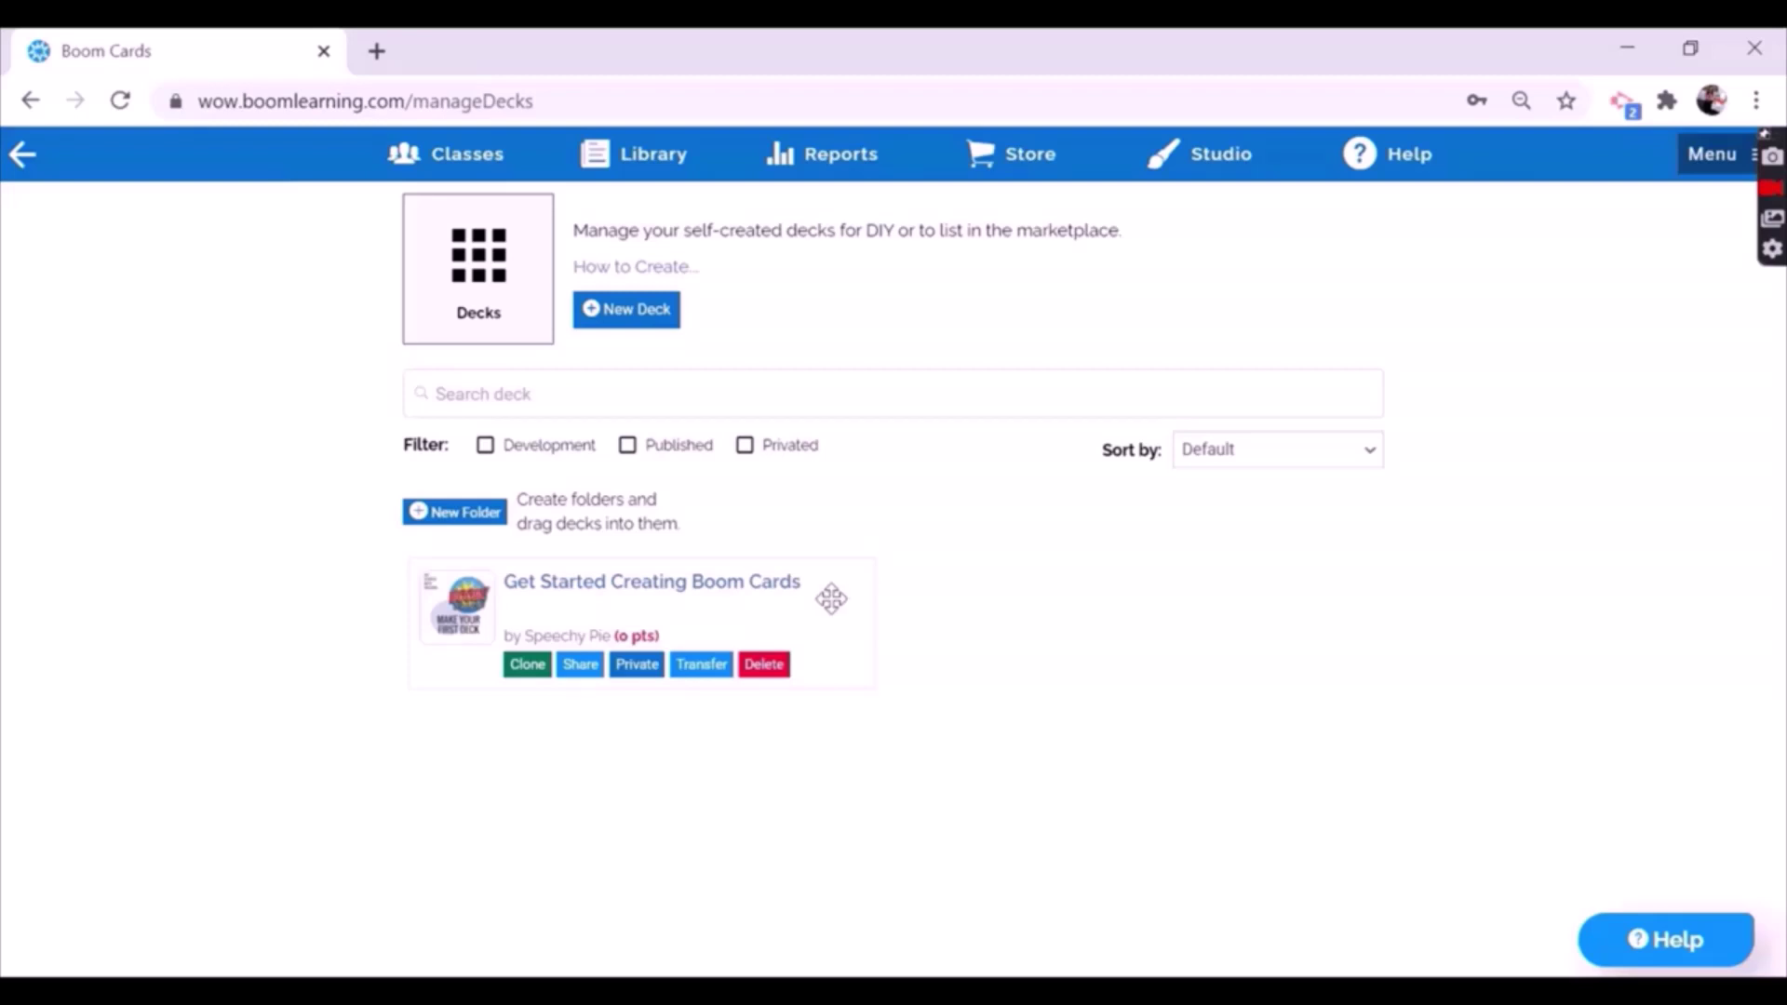
{"action": "left_click", "coordinate": [617, 311]}
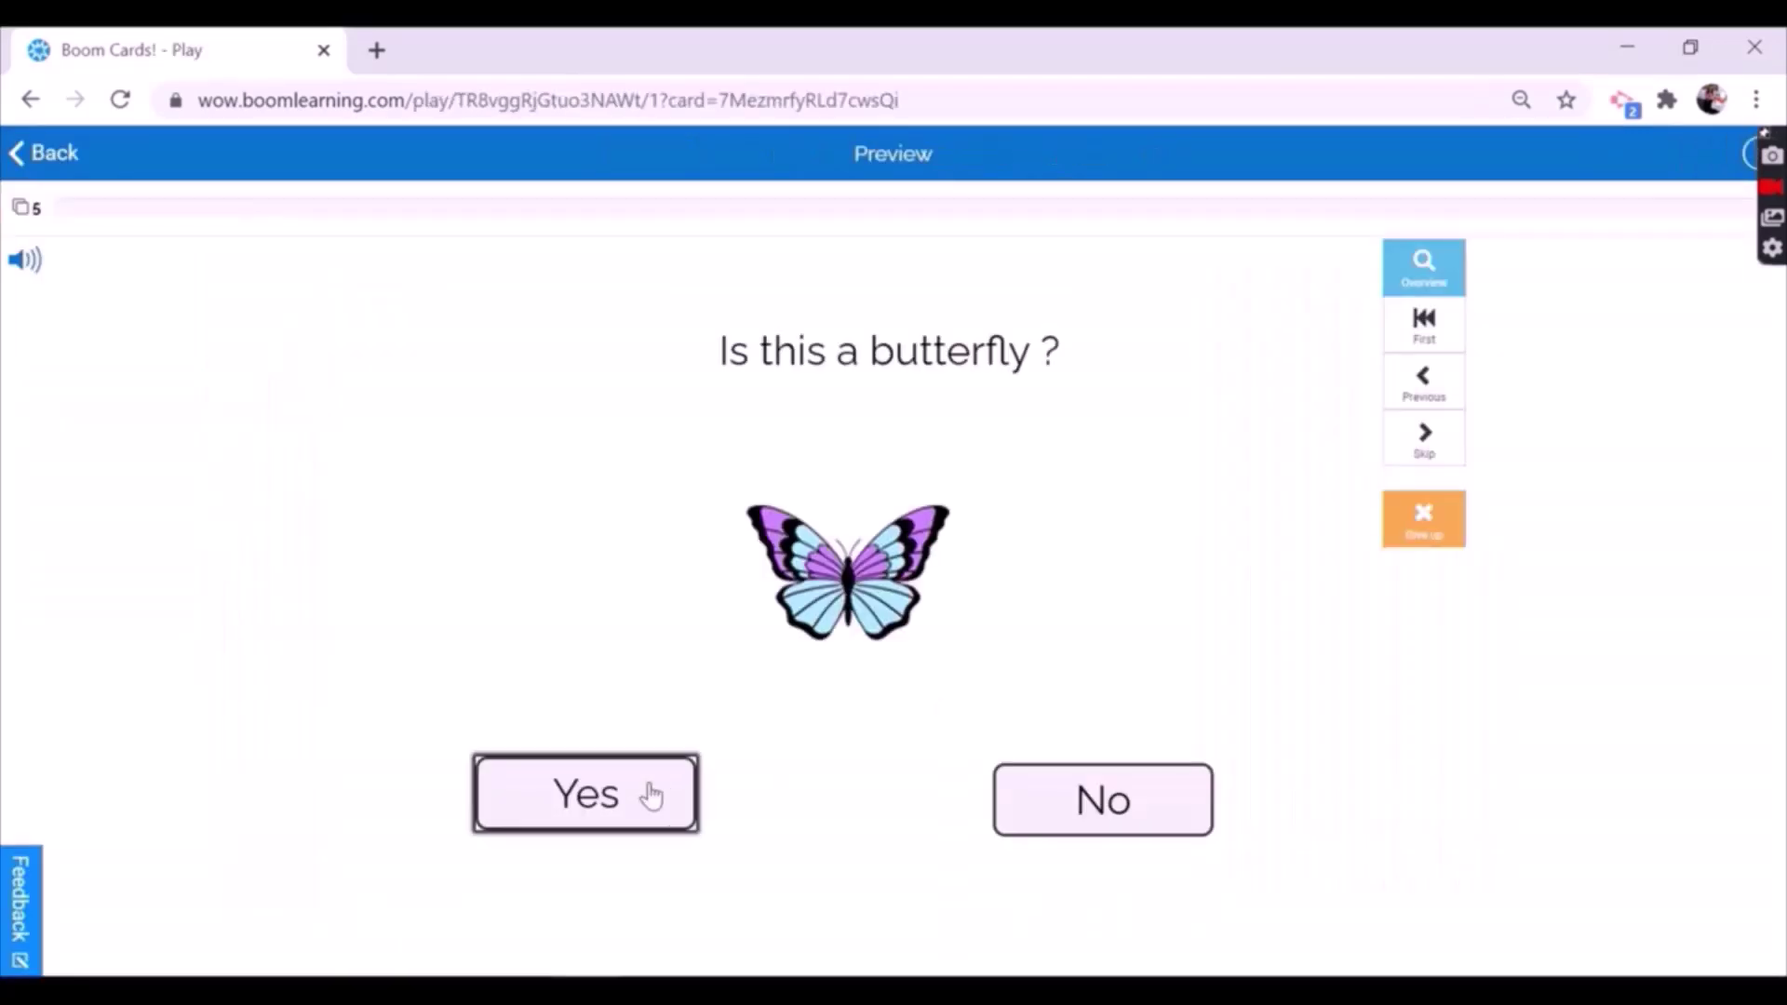
Answer the preview deck's picture questions, choosing Yes for the butterfly, No for the orange, Yes for the puppy and No for the following card
{"action": "left_click", "coordinate": [649, 794]}
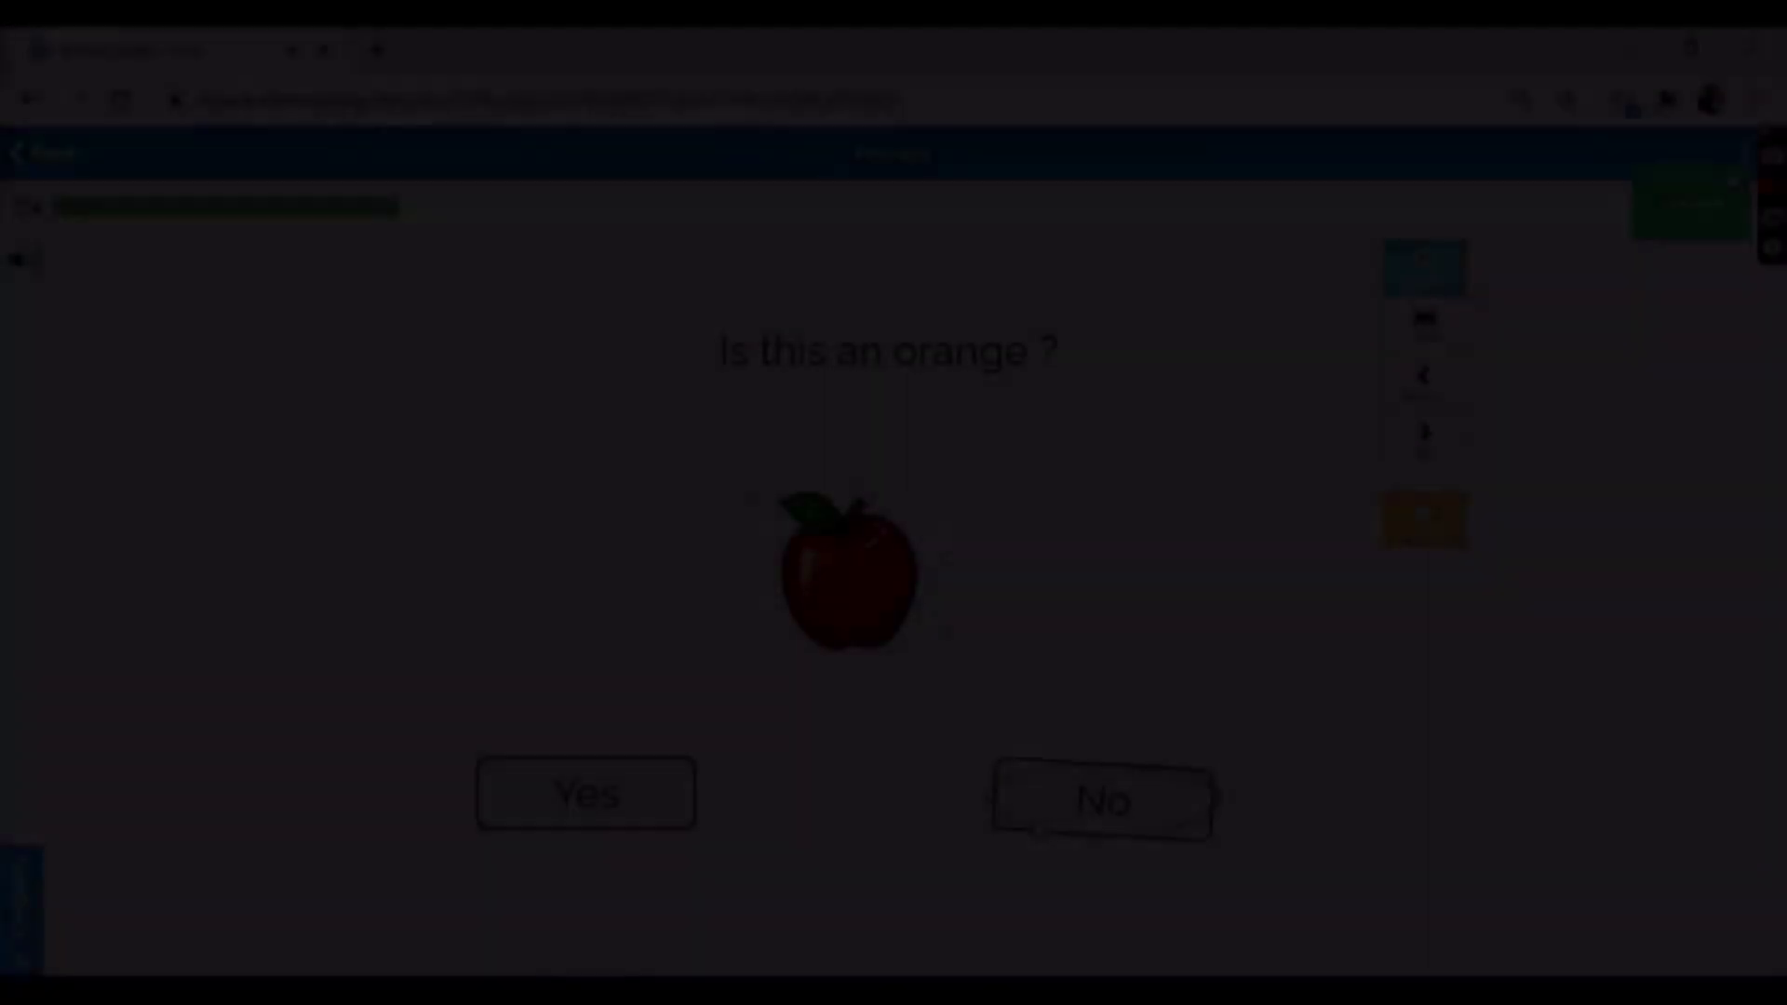
{"action": "left_click", "coordinate": [1029, 827]}
{"action": "left_click", "coordinate": [635, 812]}
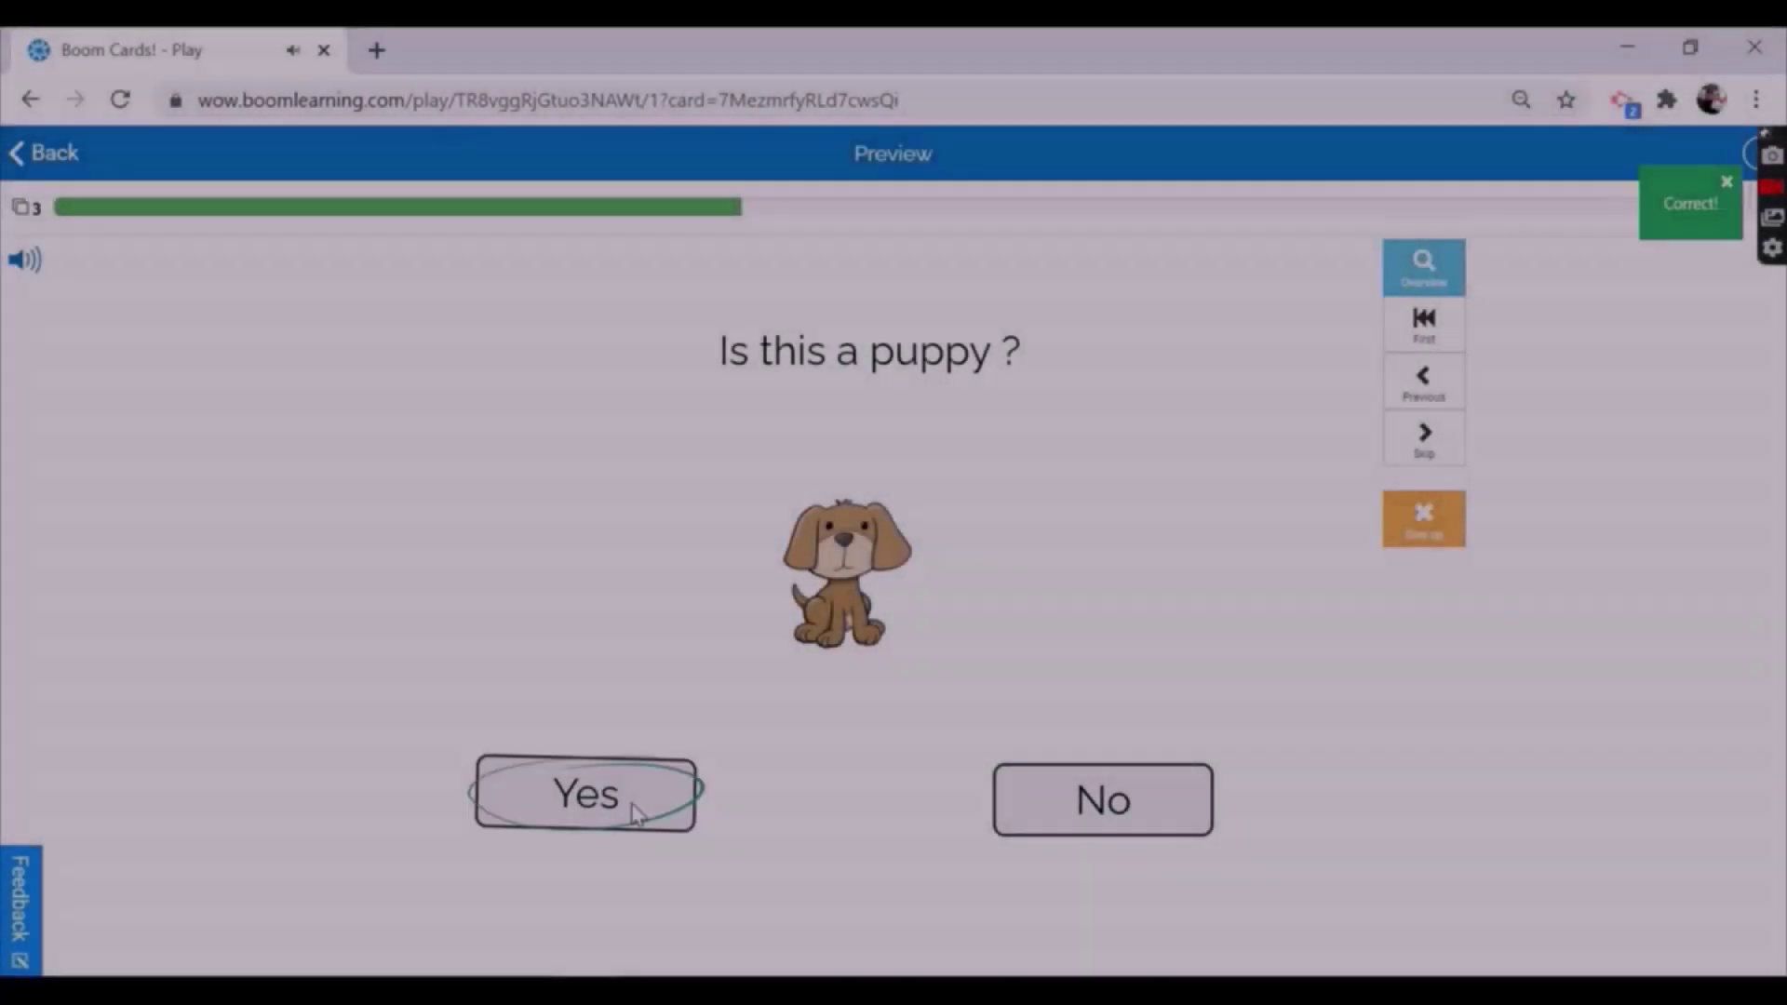
{"action": "left_click", "coordinate": [1035, 818]}
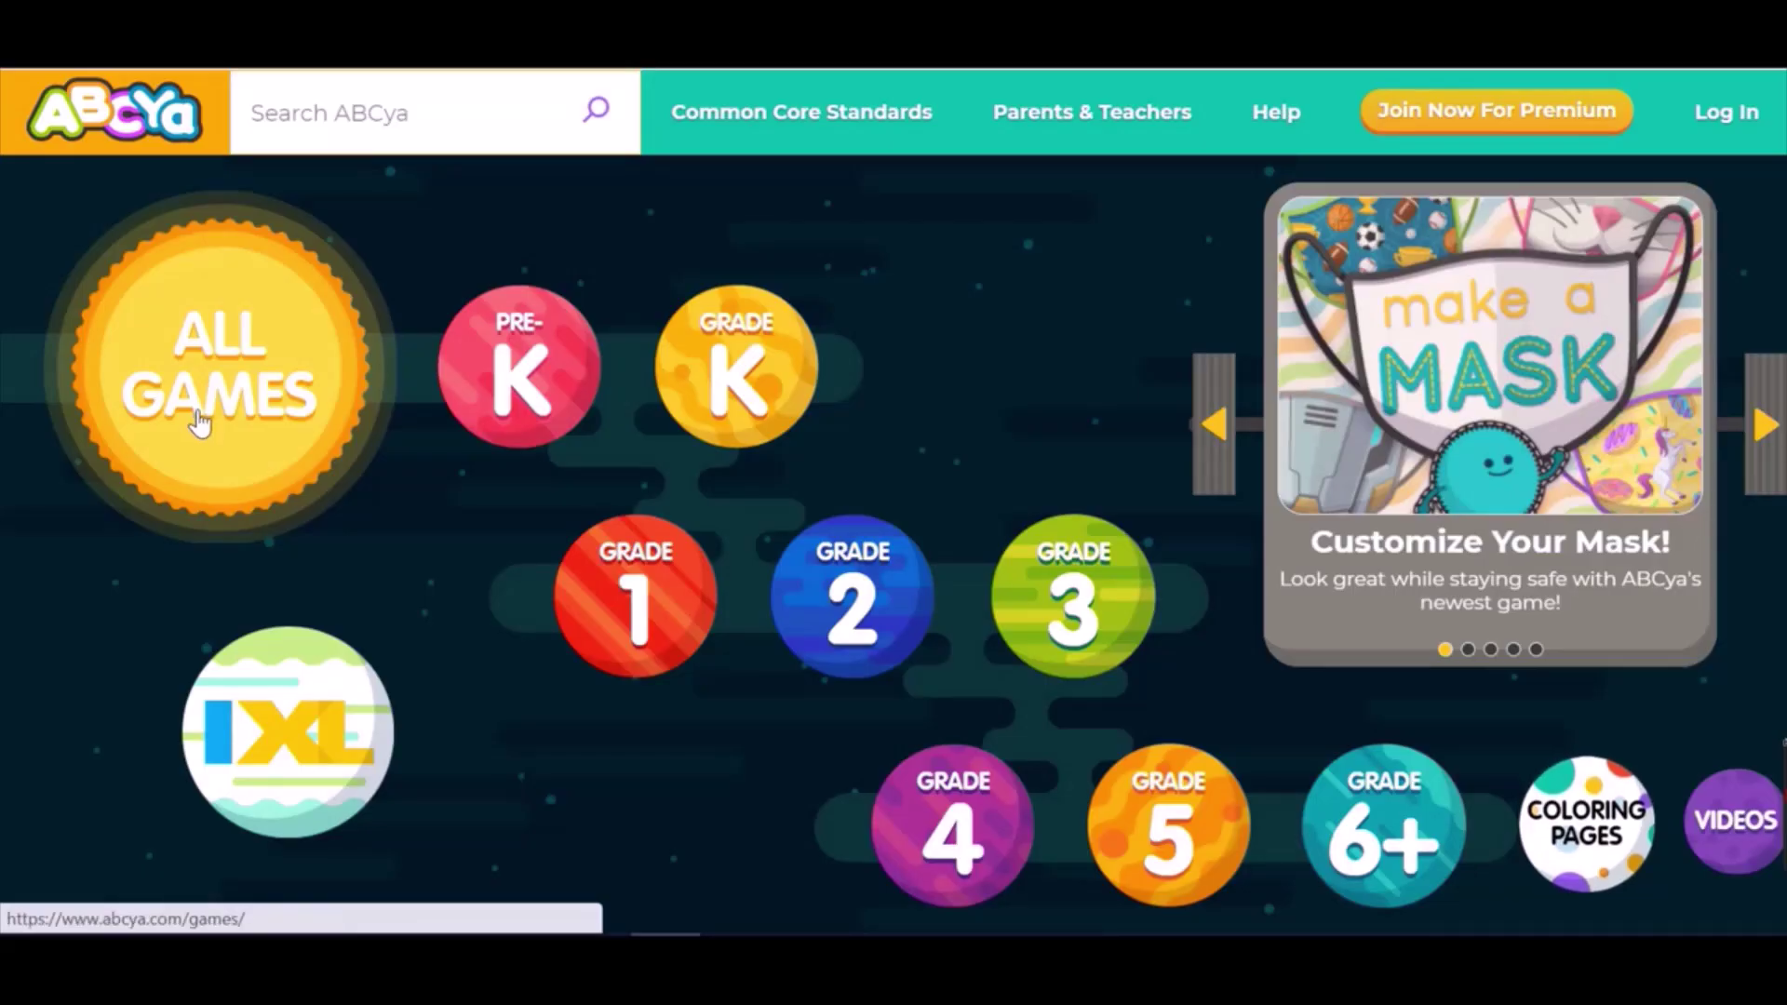
Switch to ABCya, open the list of all games and look through its categories and game thumbnails
{"action": "left_click", "coordinate": [199, 420]}
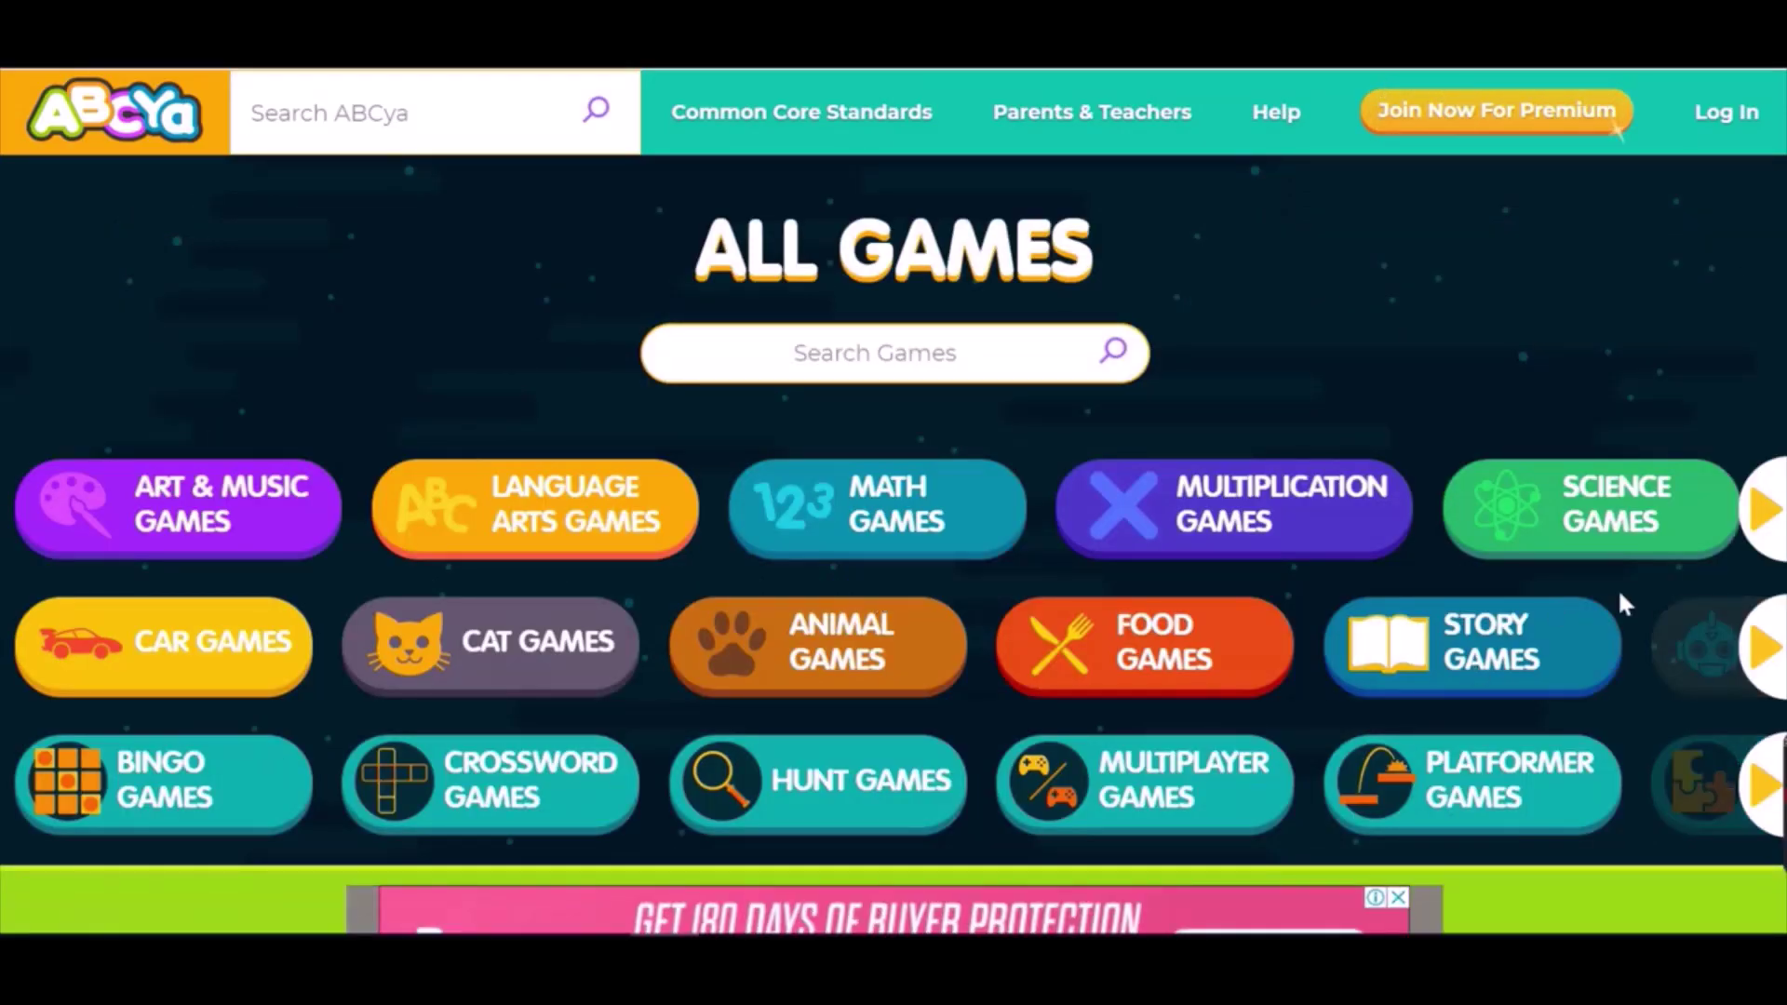
{"action": "left_click", "coordinate": [1753, 510]}
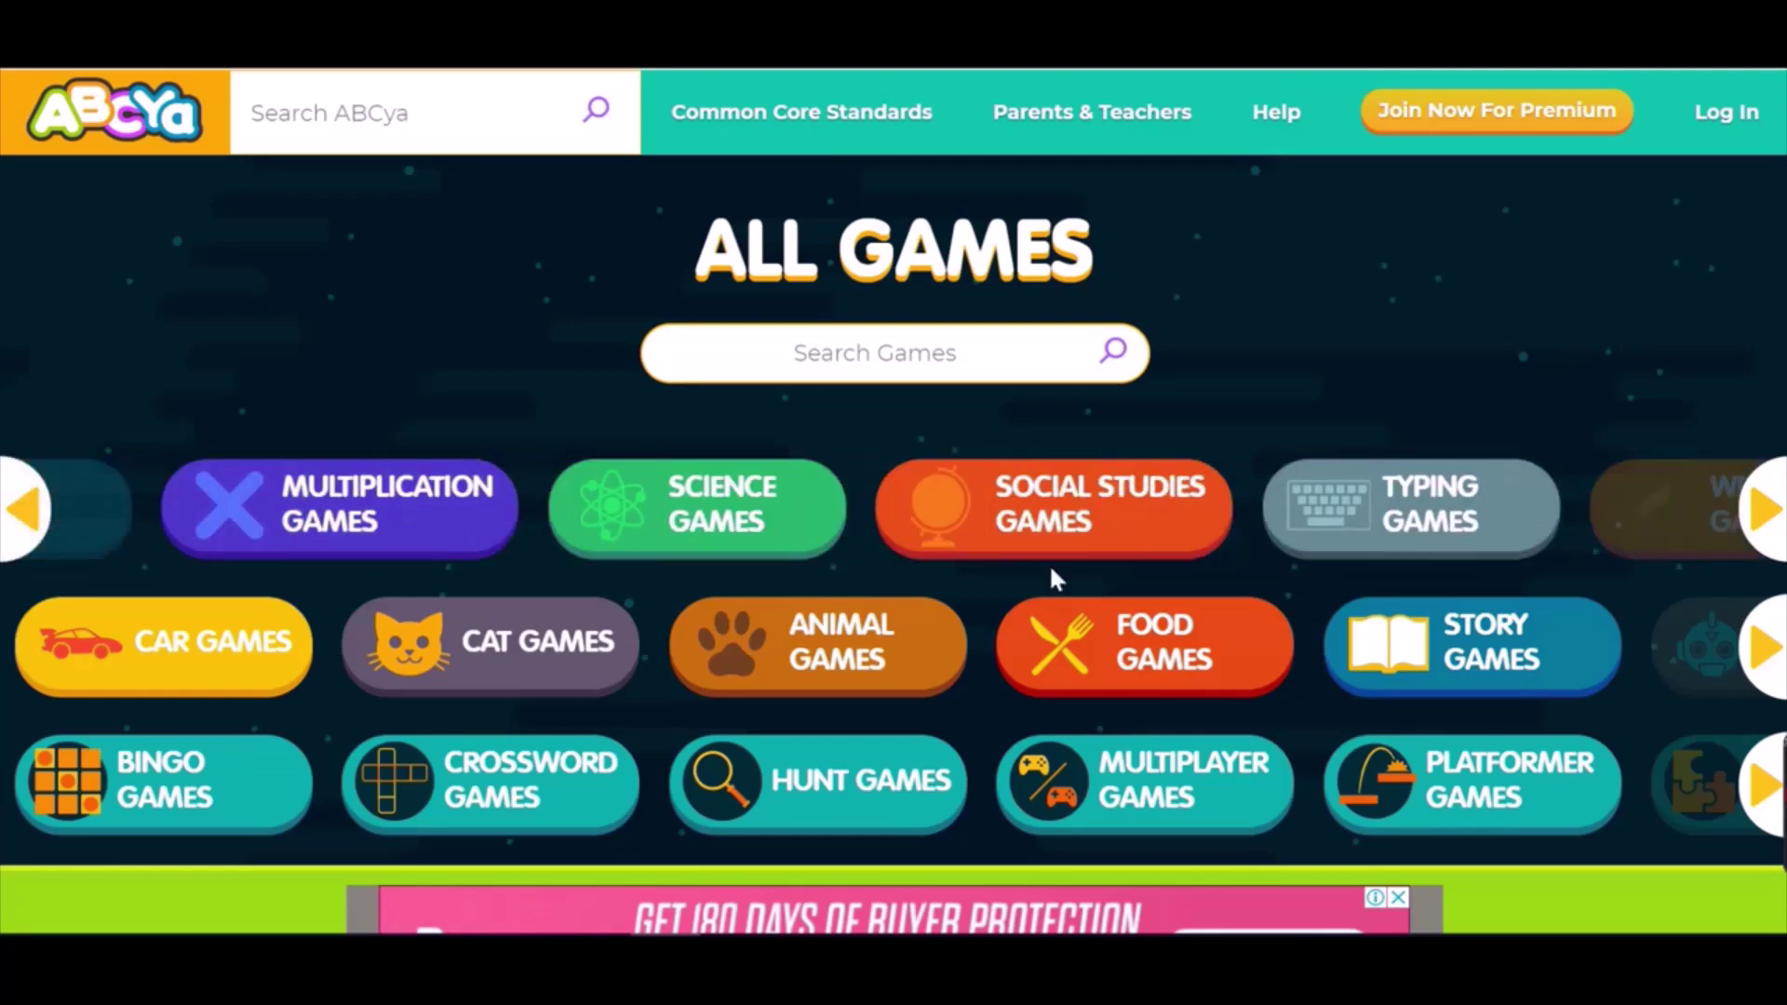
{"action": "left_click", "coordinate": [1769, 652]}
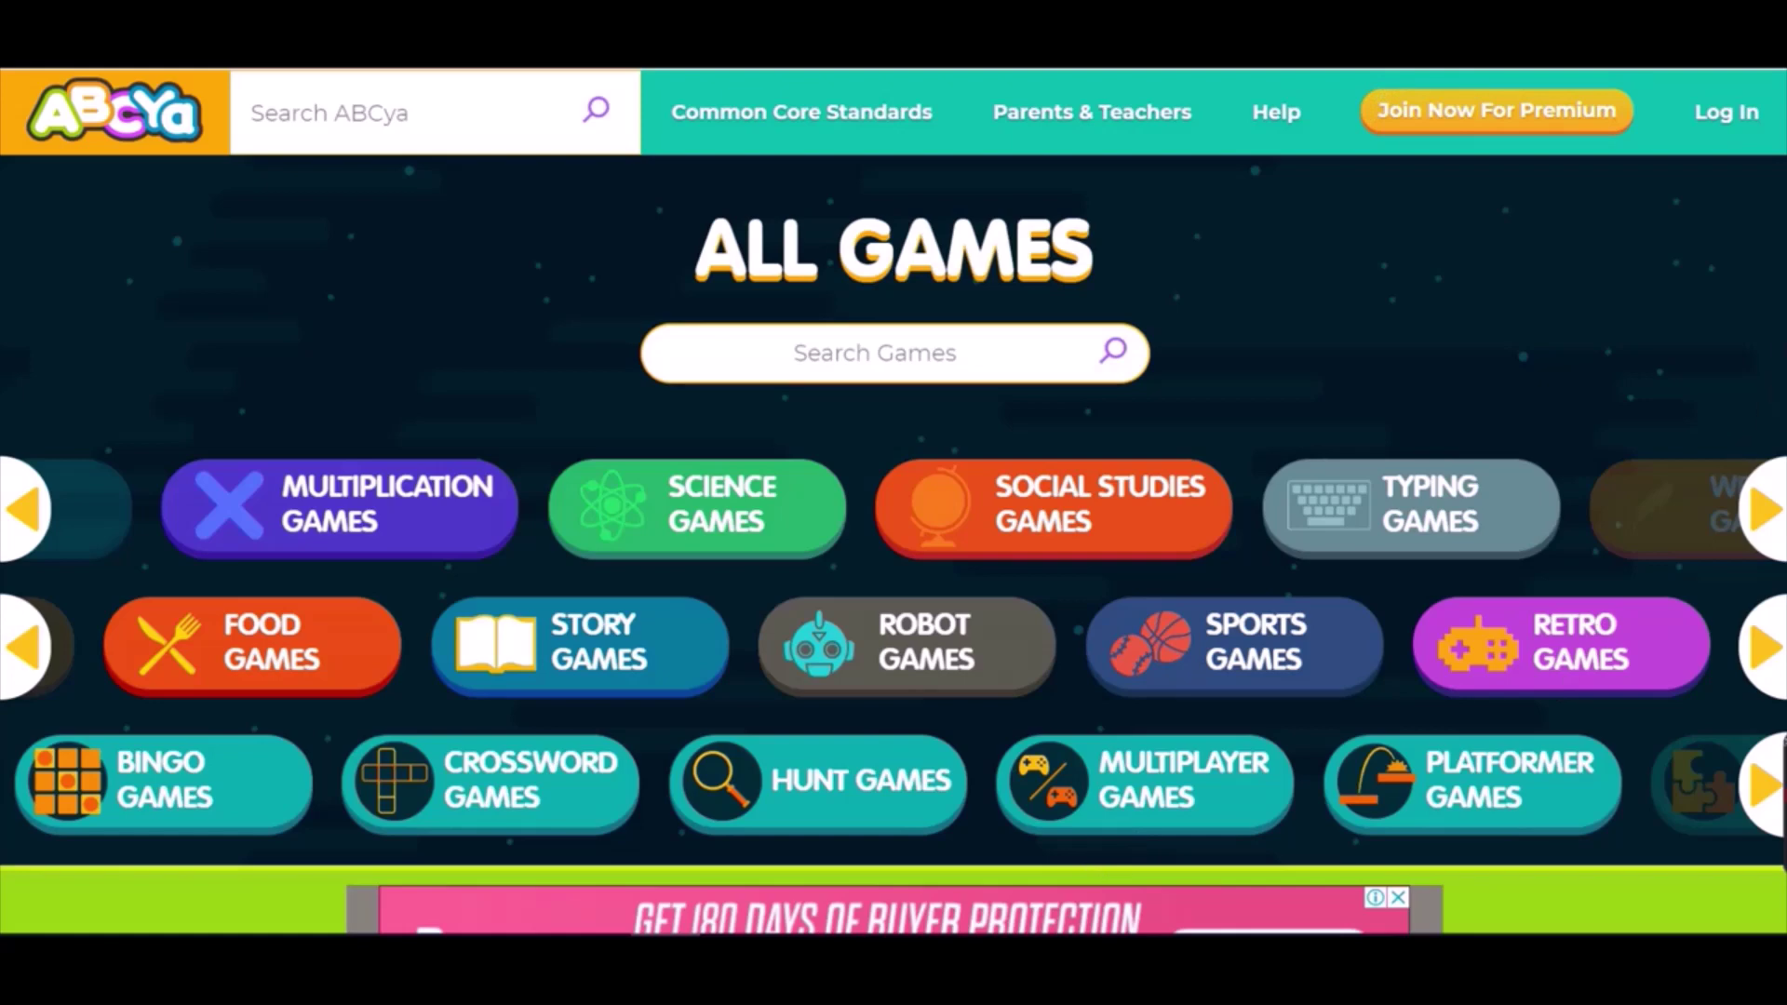
{"action": "scroll", "coordinate": [1657, 636], "scroll_direction": "down", "scroll_amount": 7}
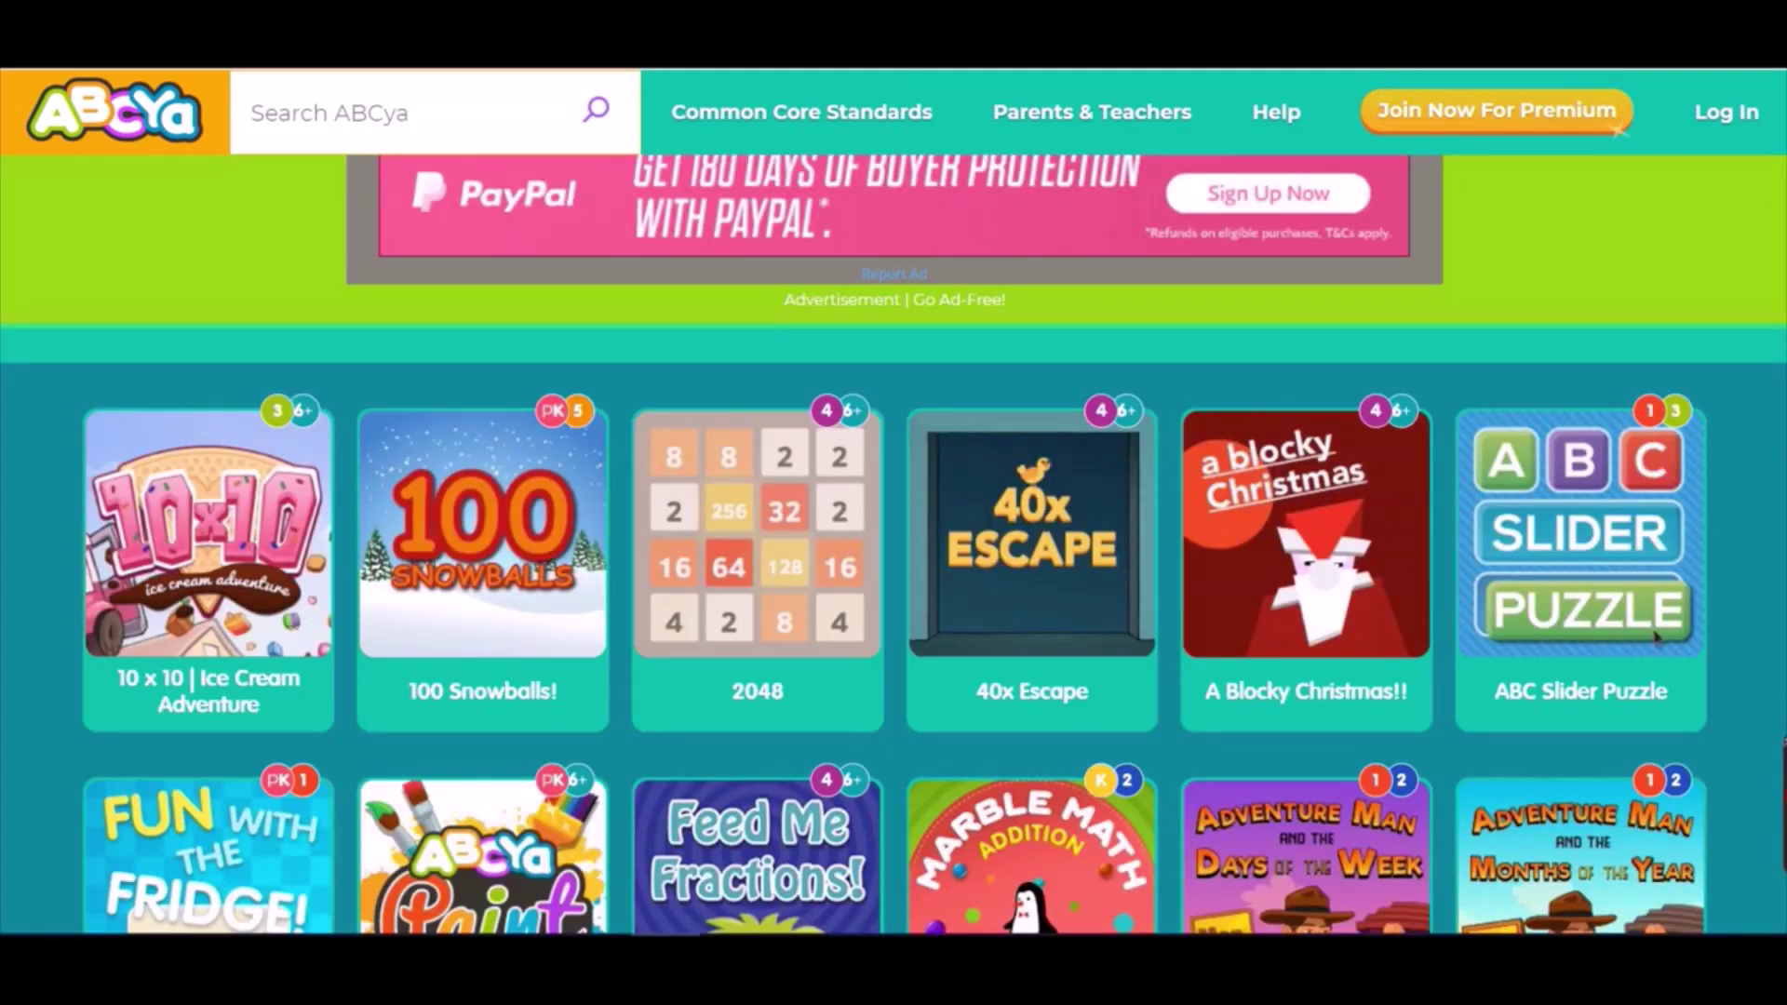
{"action": "scroll", "coordinate": [1657, 636], "scroll_direction": "down", "scroll_amount": 7}
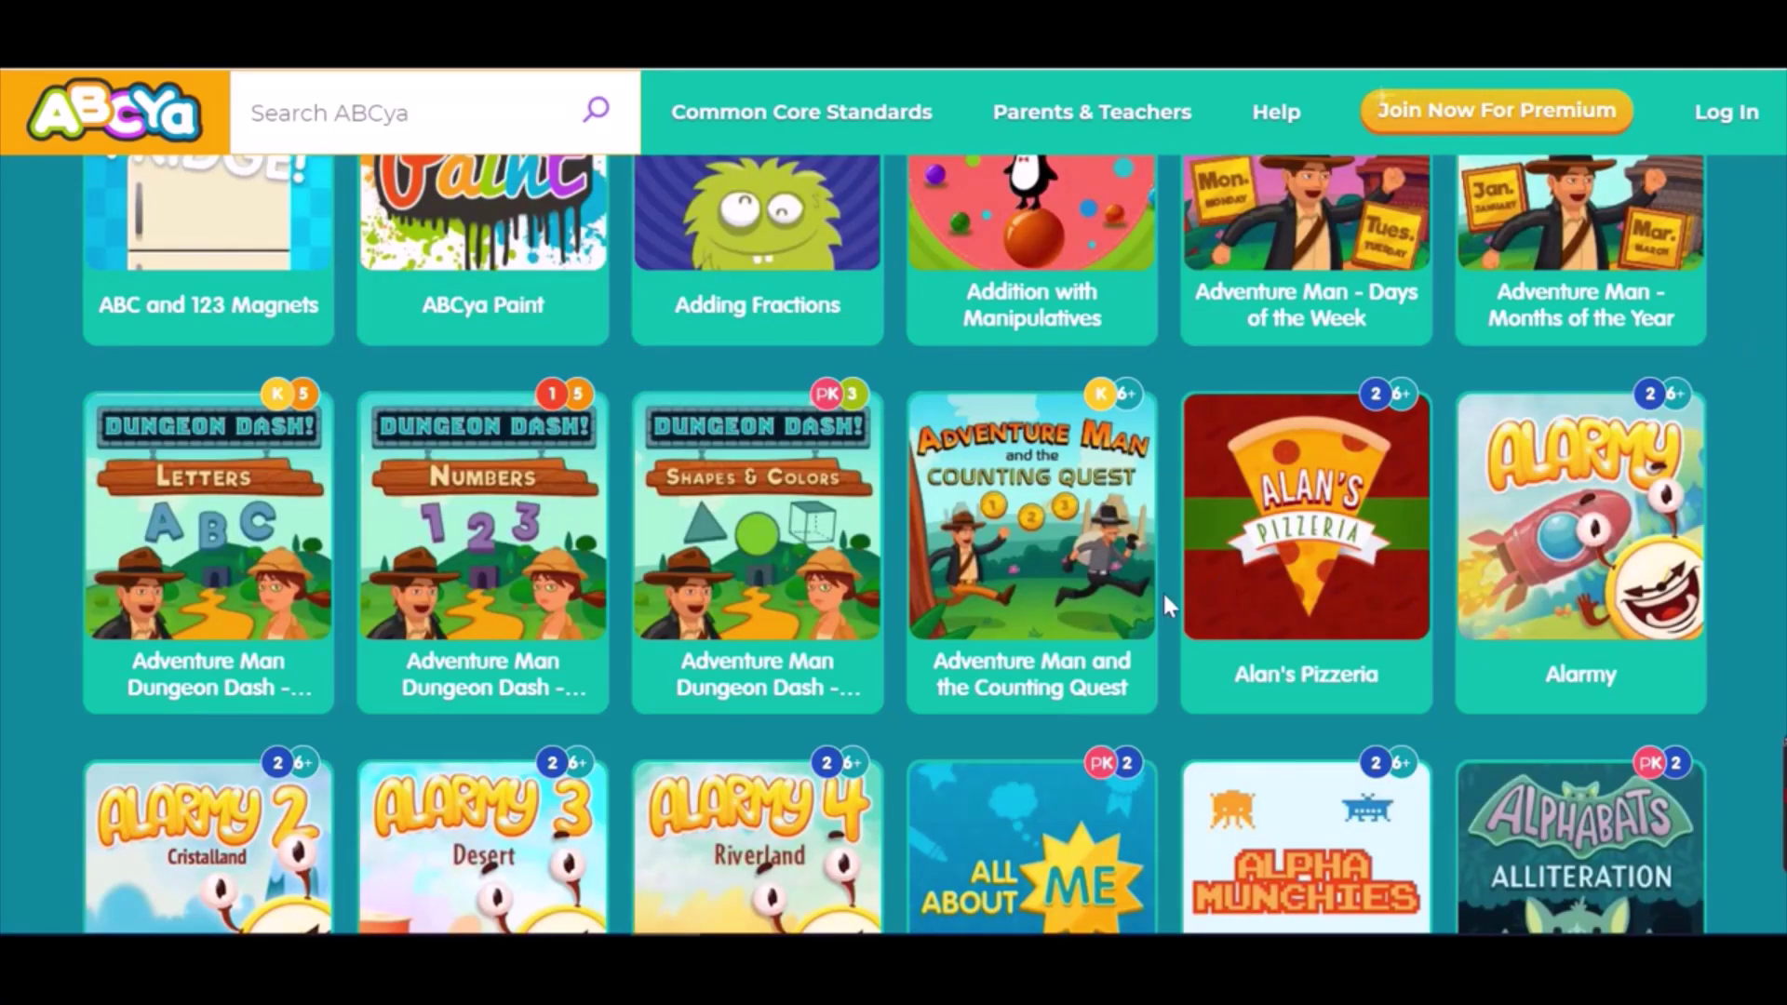
Start the Adventure Man Dungeon Dash Shapes & Colors game with the Danger Dame character and the Colors challenge
{"action": "left_click", "coordinate": [666, 534]}
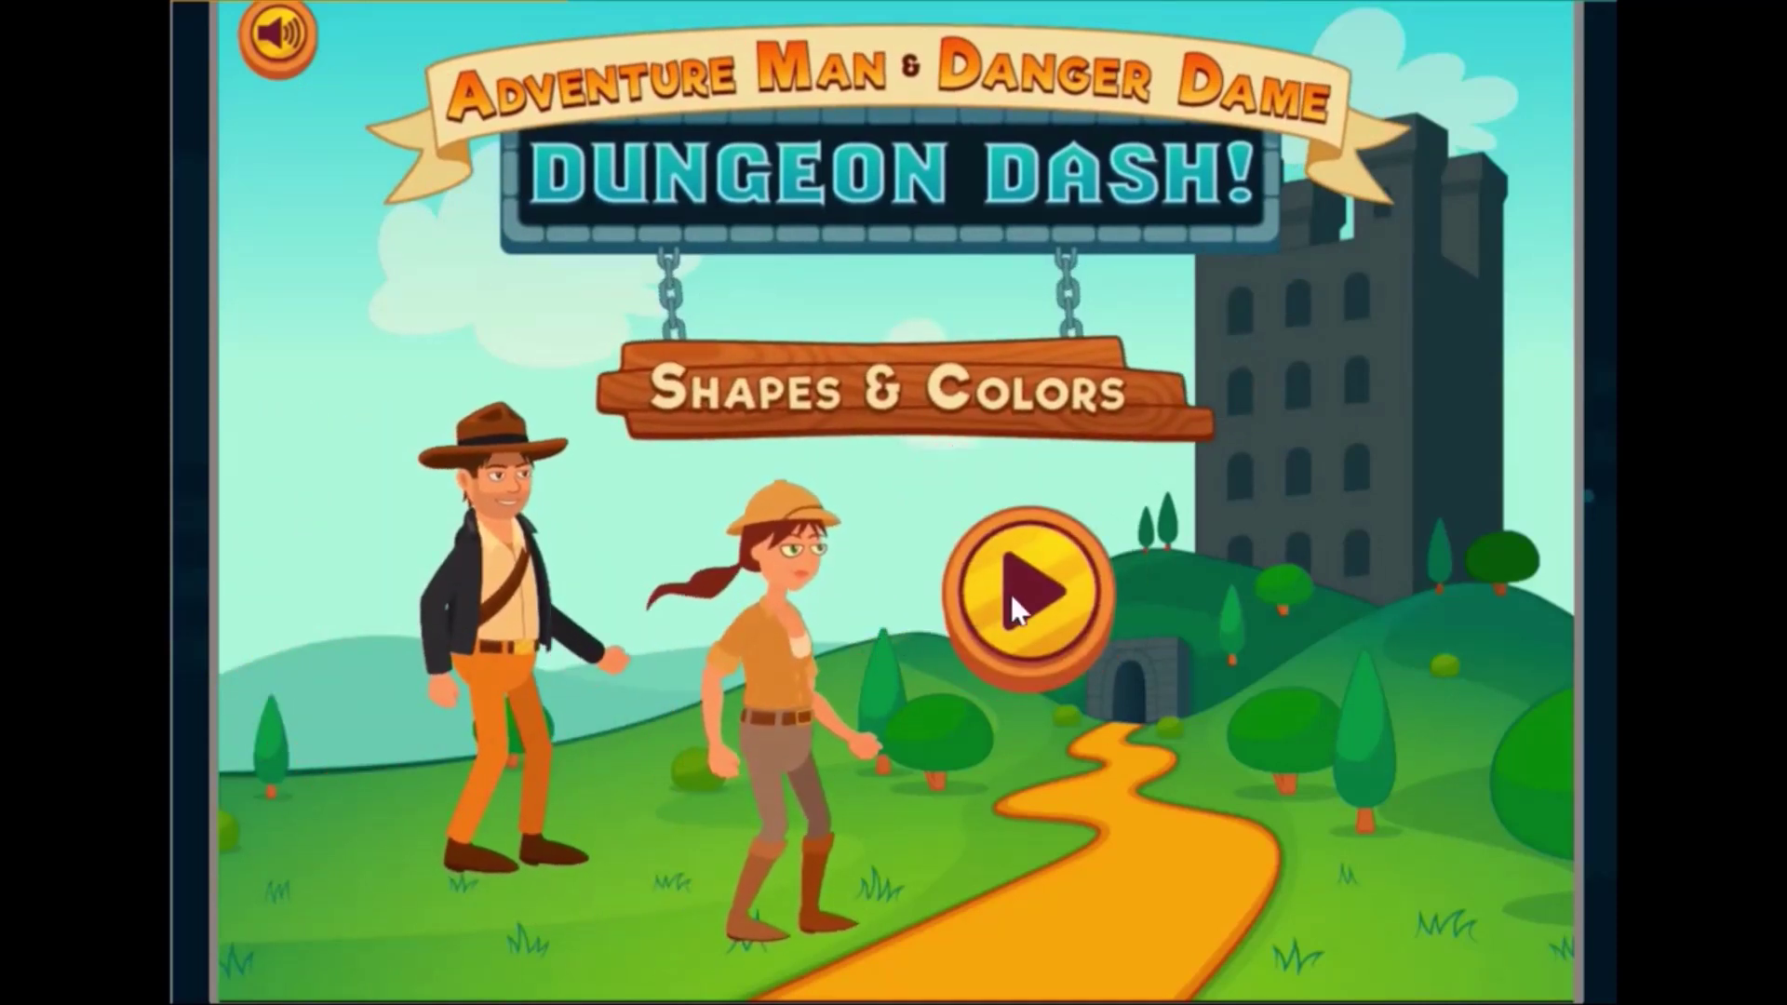
{"action": "left_click", "coordinate": [1009, 590]}
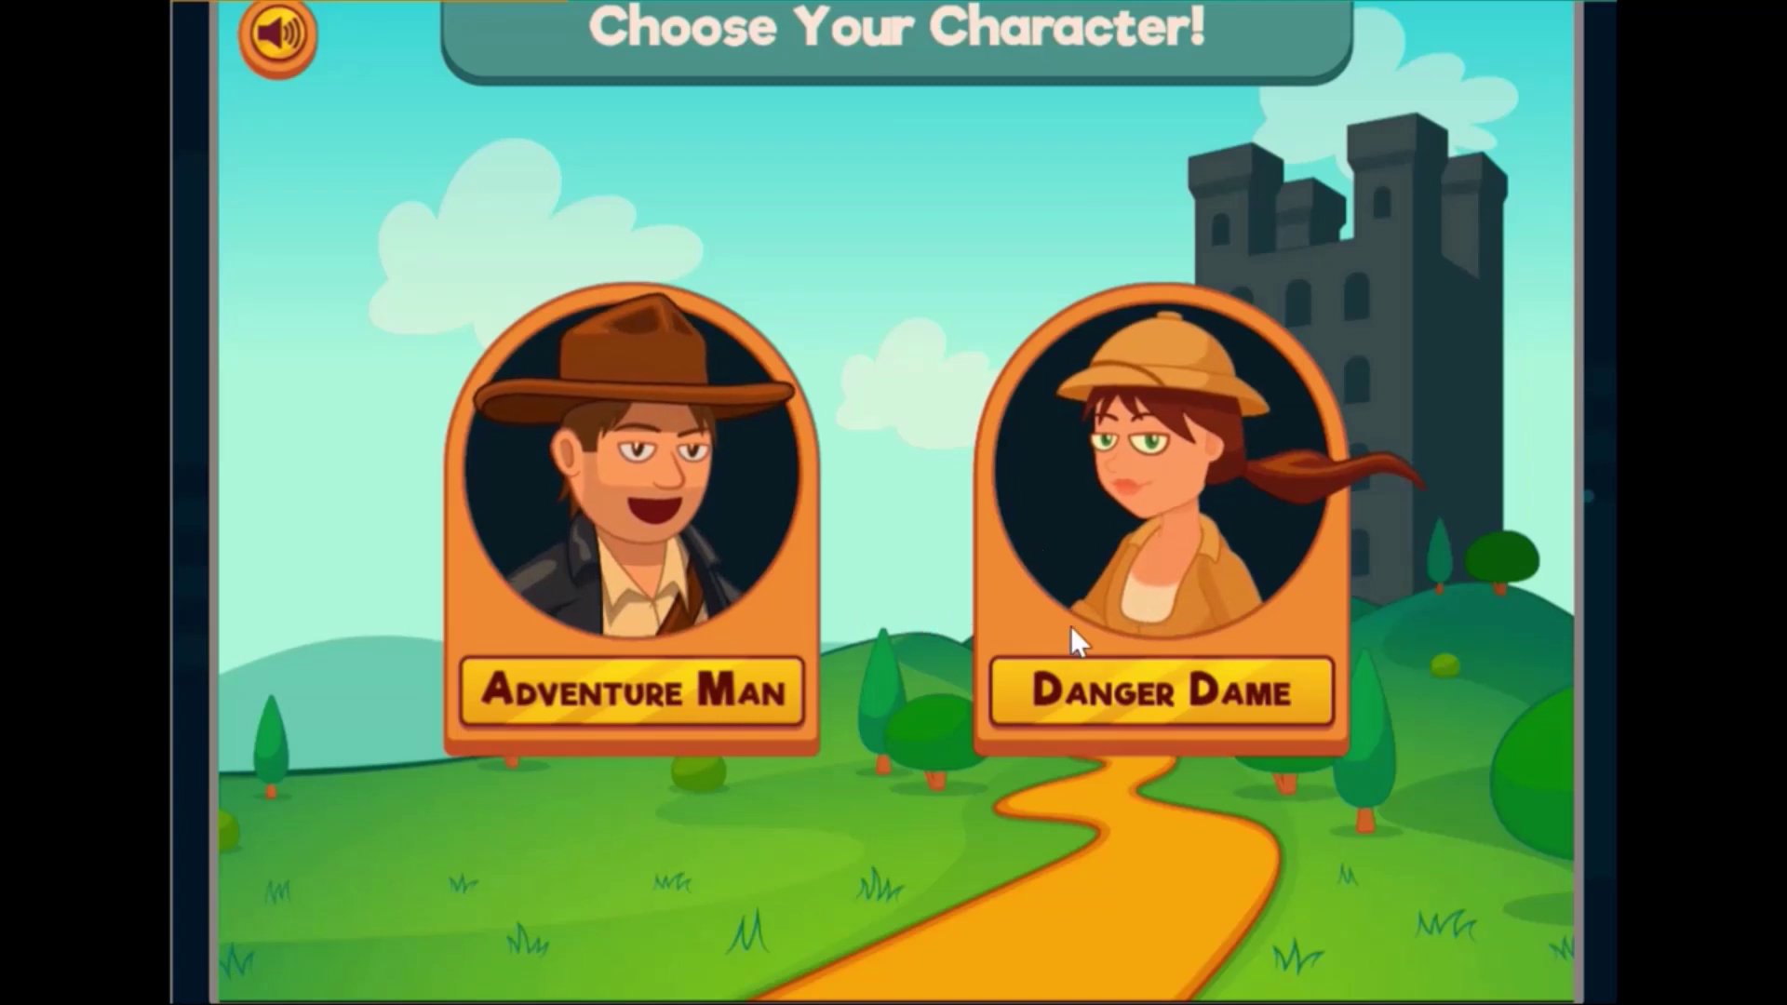
{"action": "left_click", "coordinate": [1092, 689]}
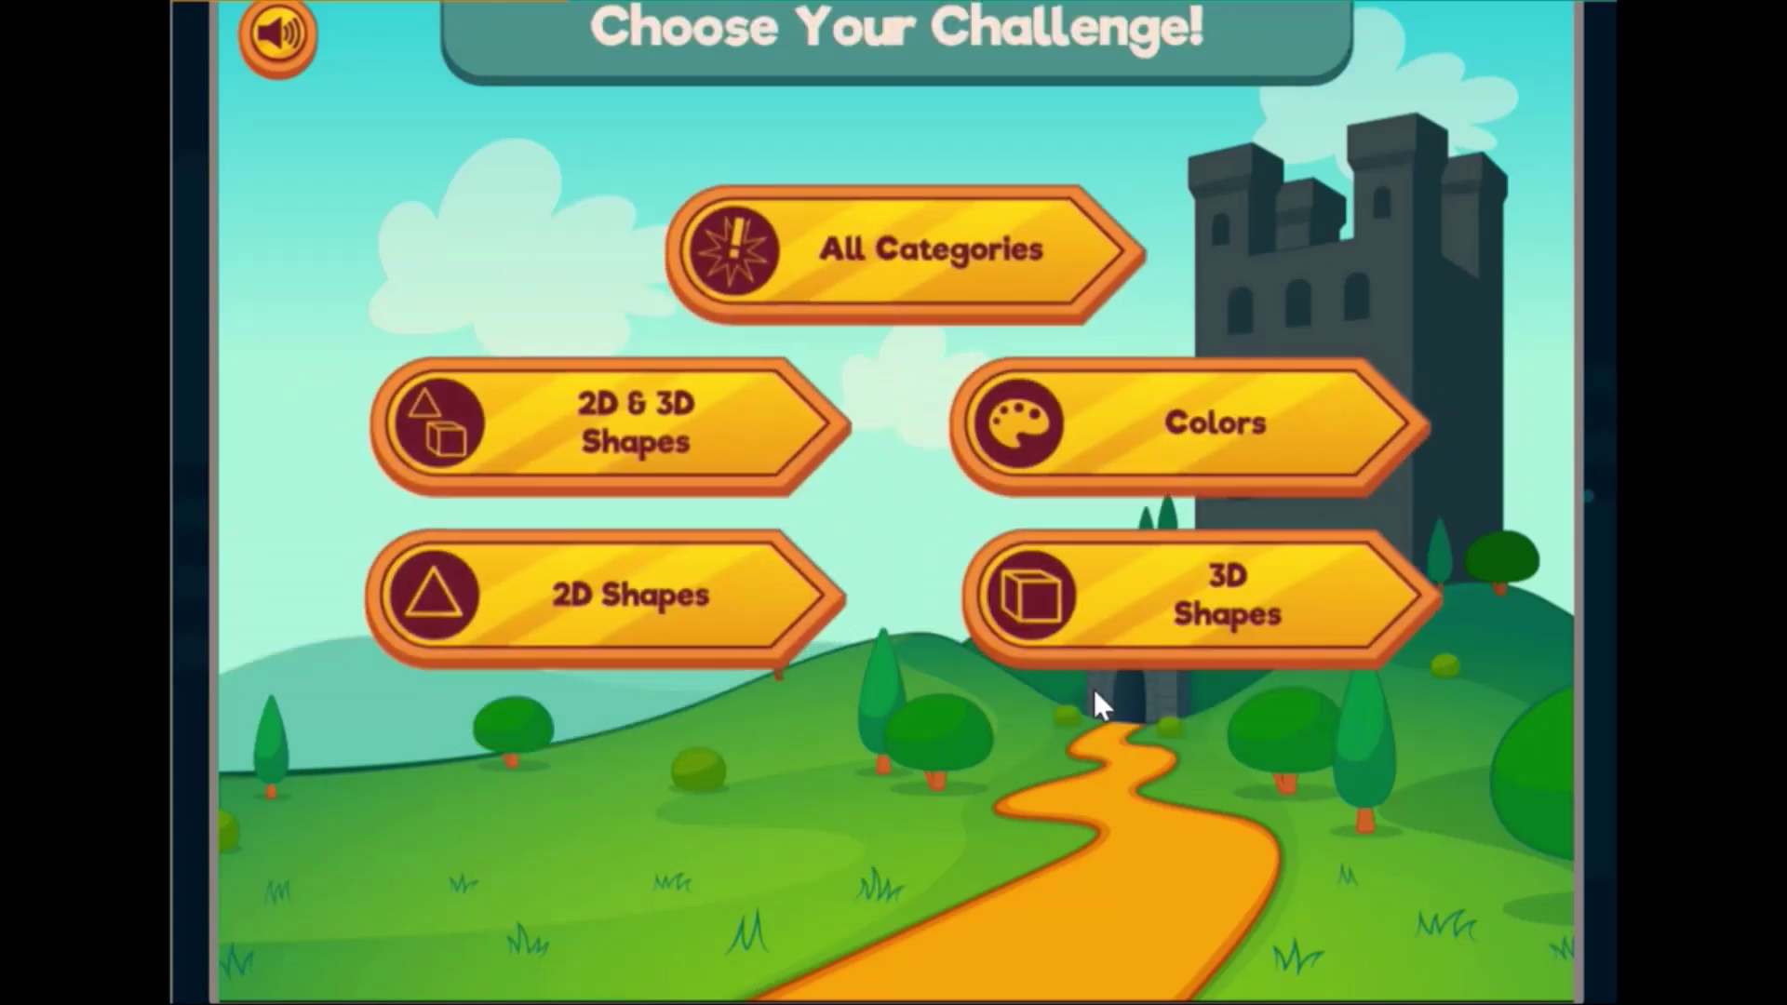
{"action": "left_click", "coordinate": [1140, 477]}
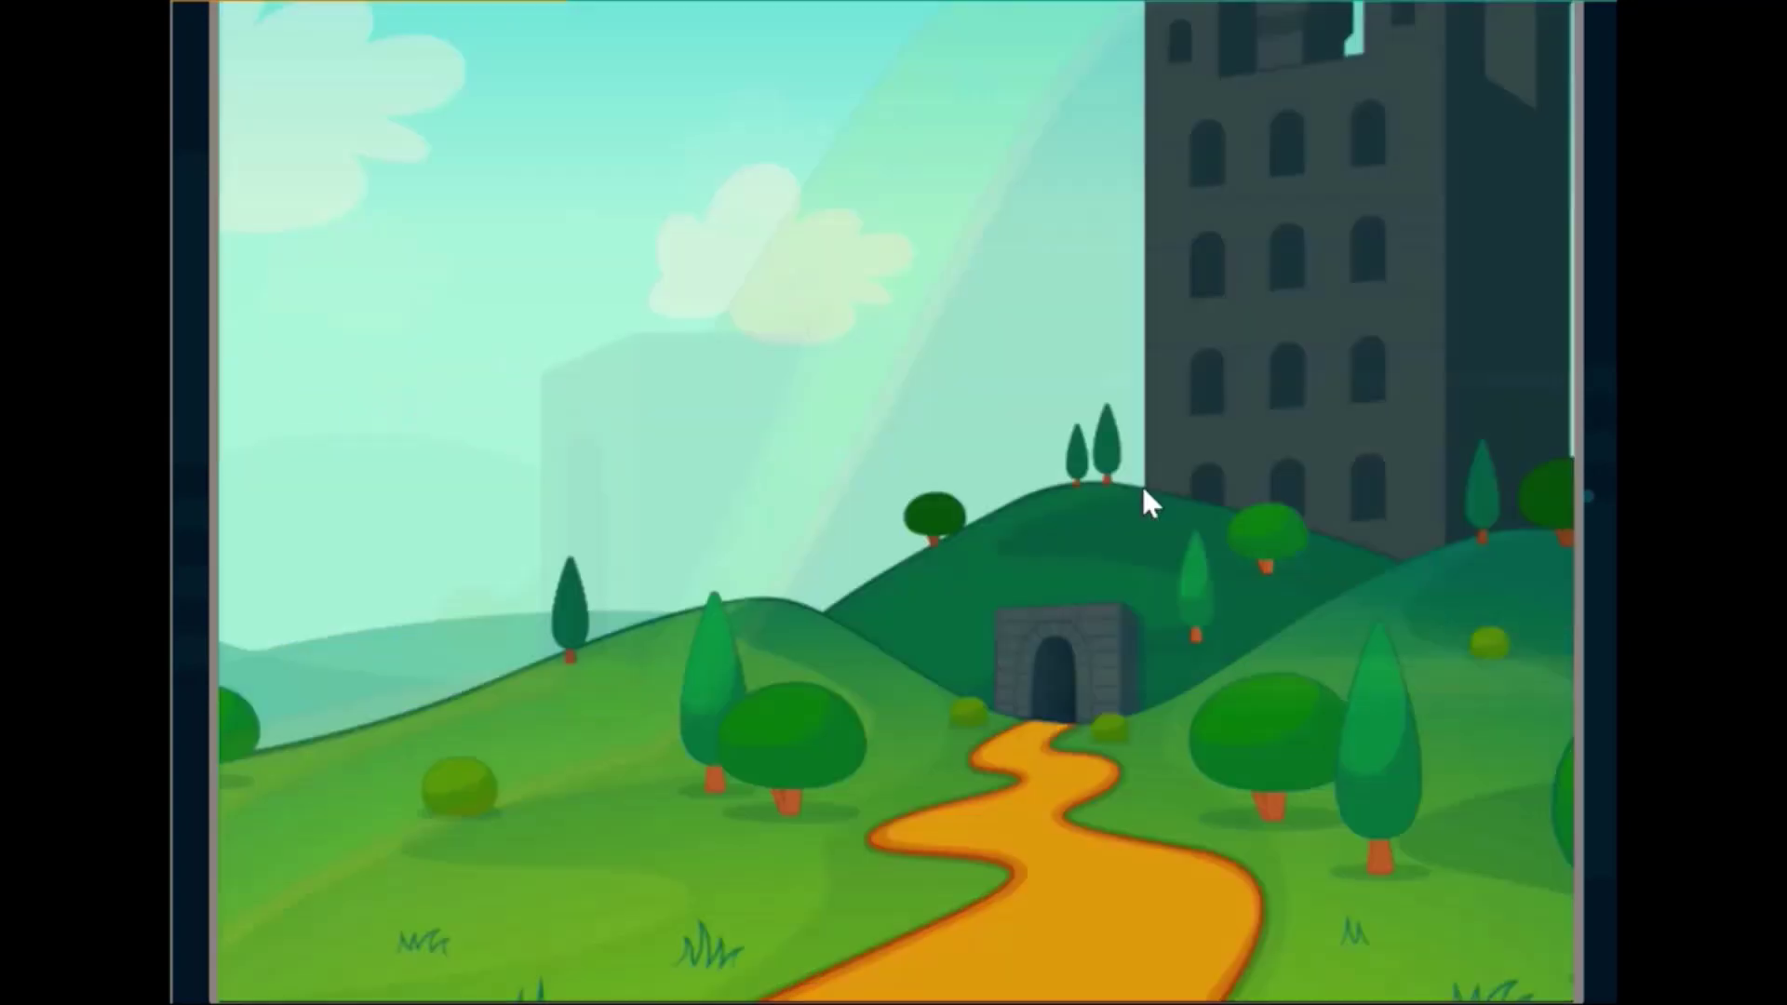
{"action": "left_click", "coordinate": [913, 778]}
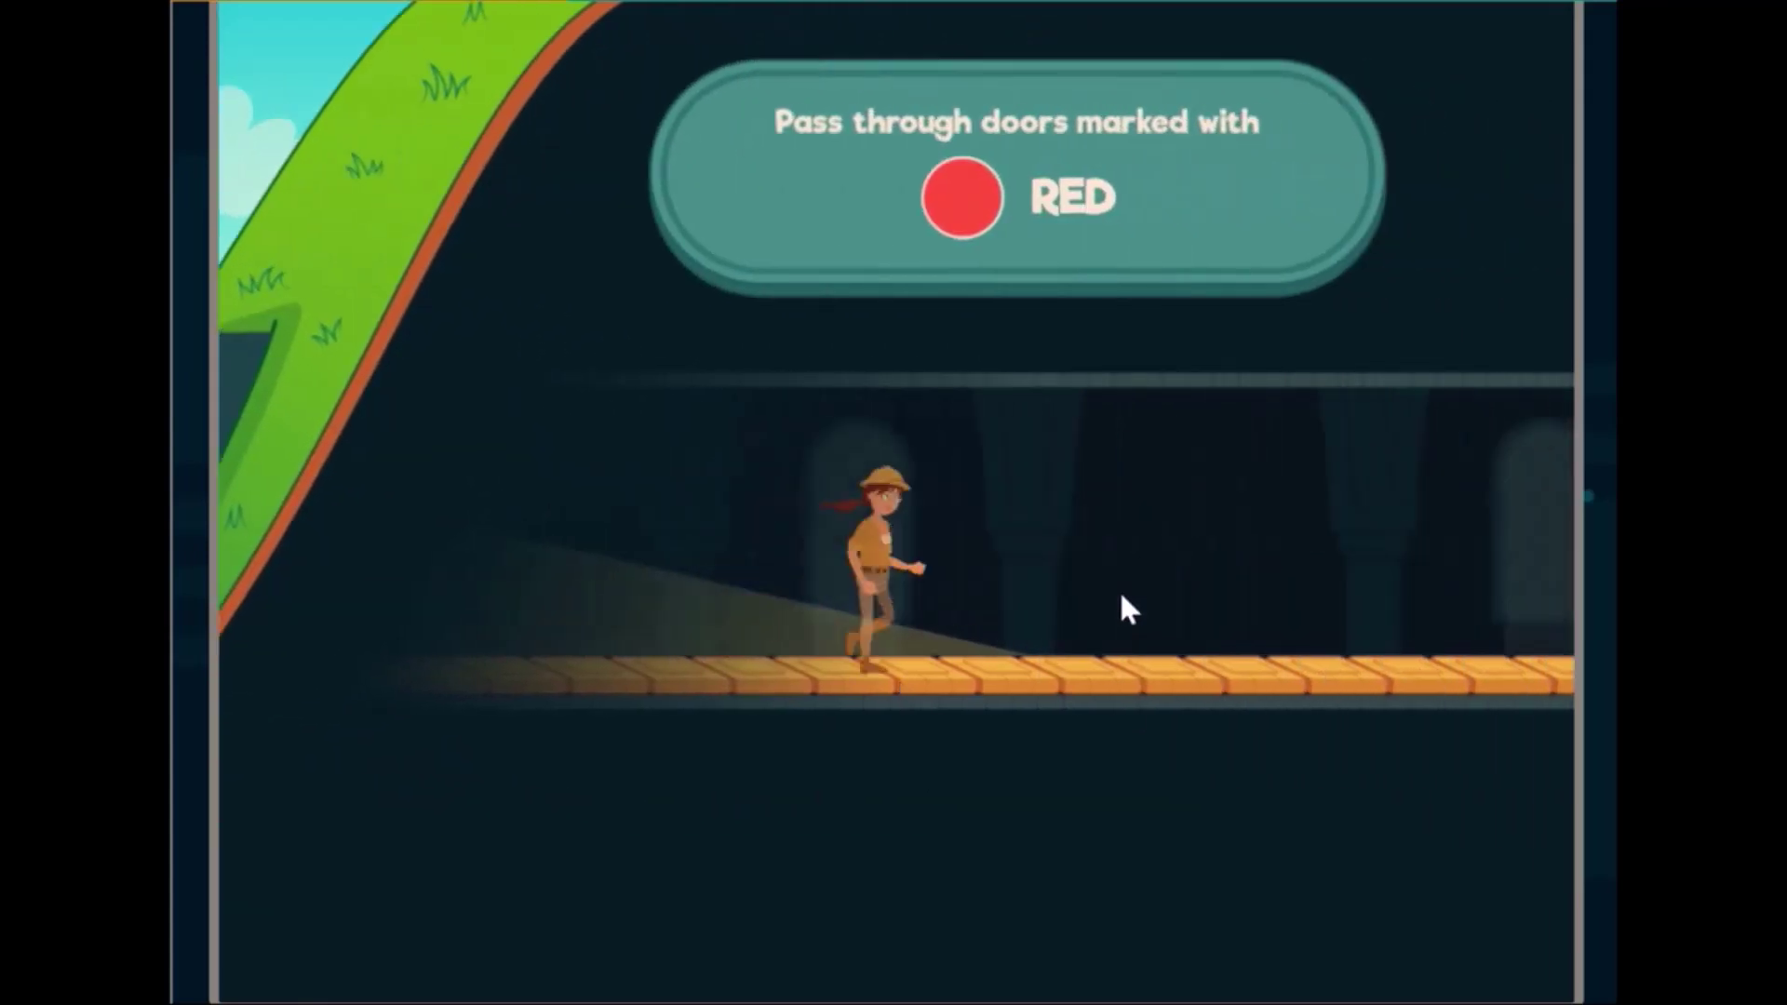
{"action": "left_click", "coordinate": [1333, 545]}
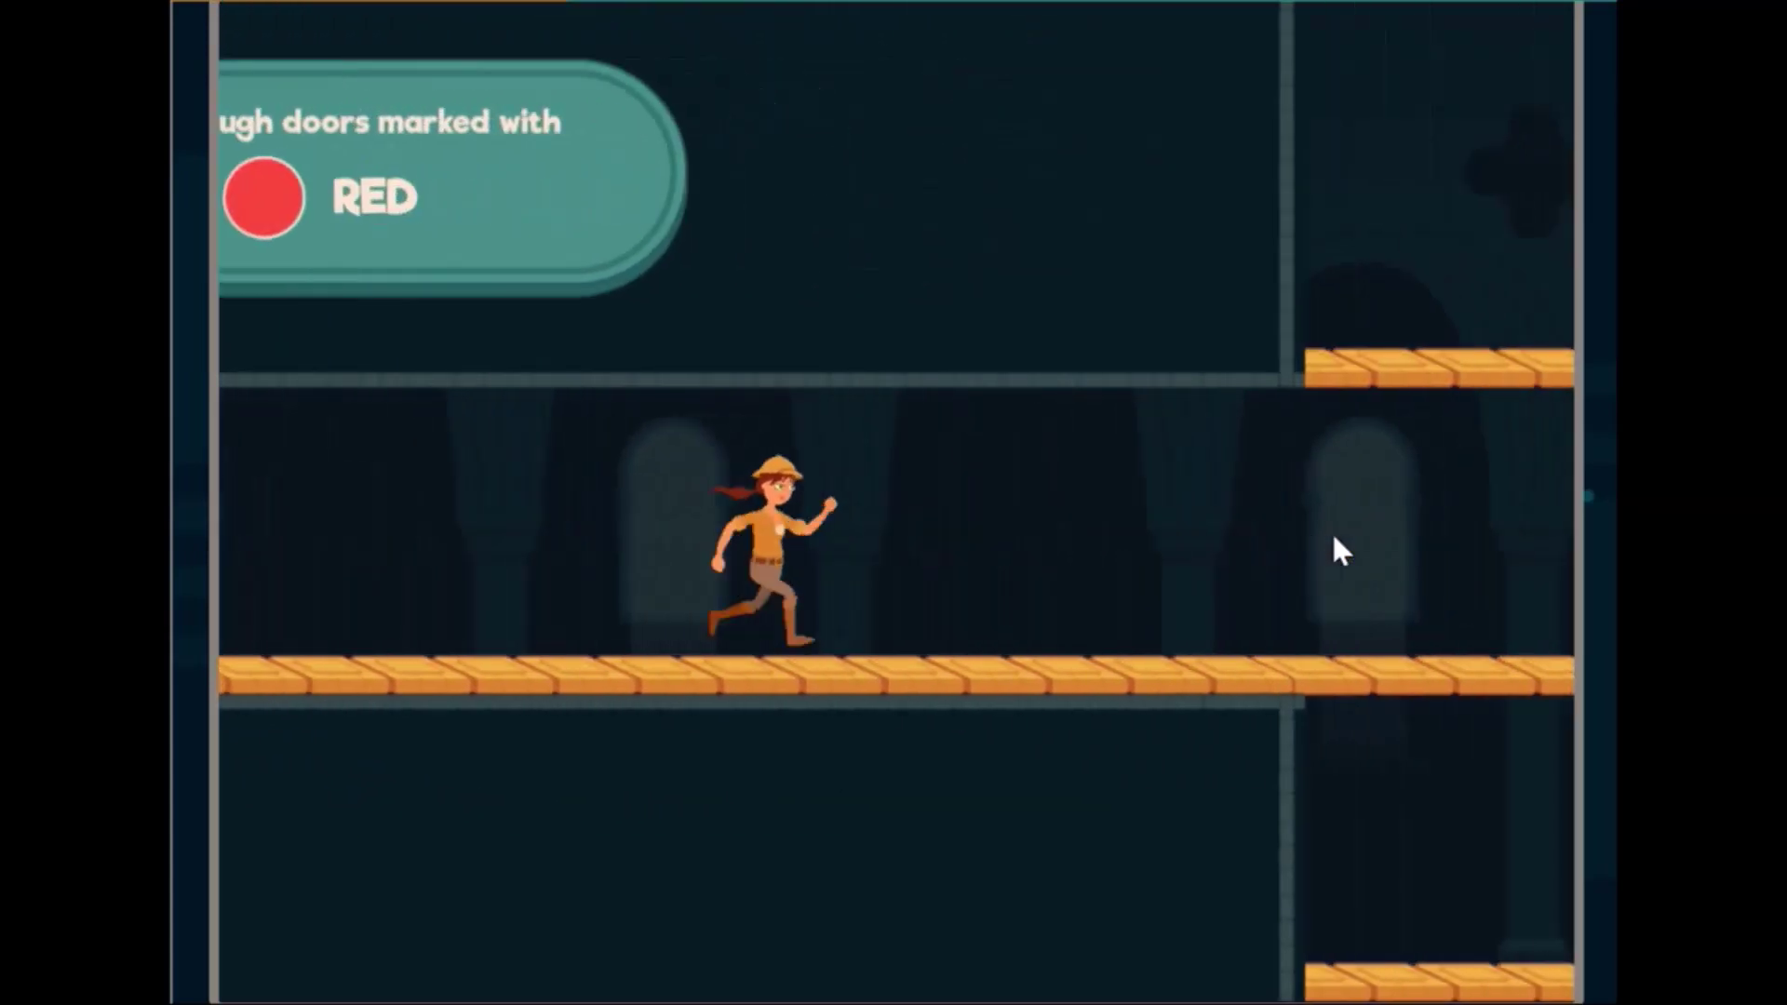
Steer Danger Dame between the floors to collect coins, avoid the knights and pass through the red doors
{"action": "key", "text": "Up"}
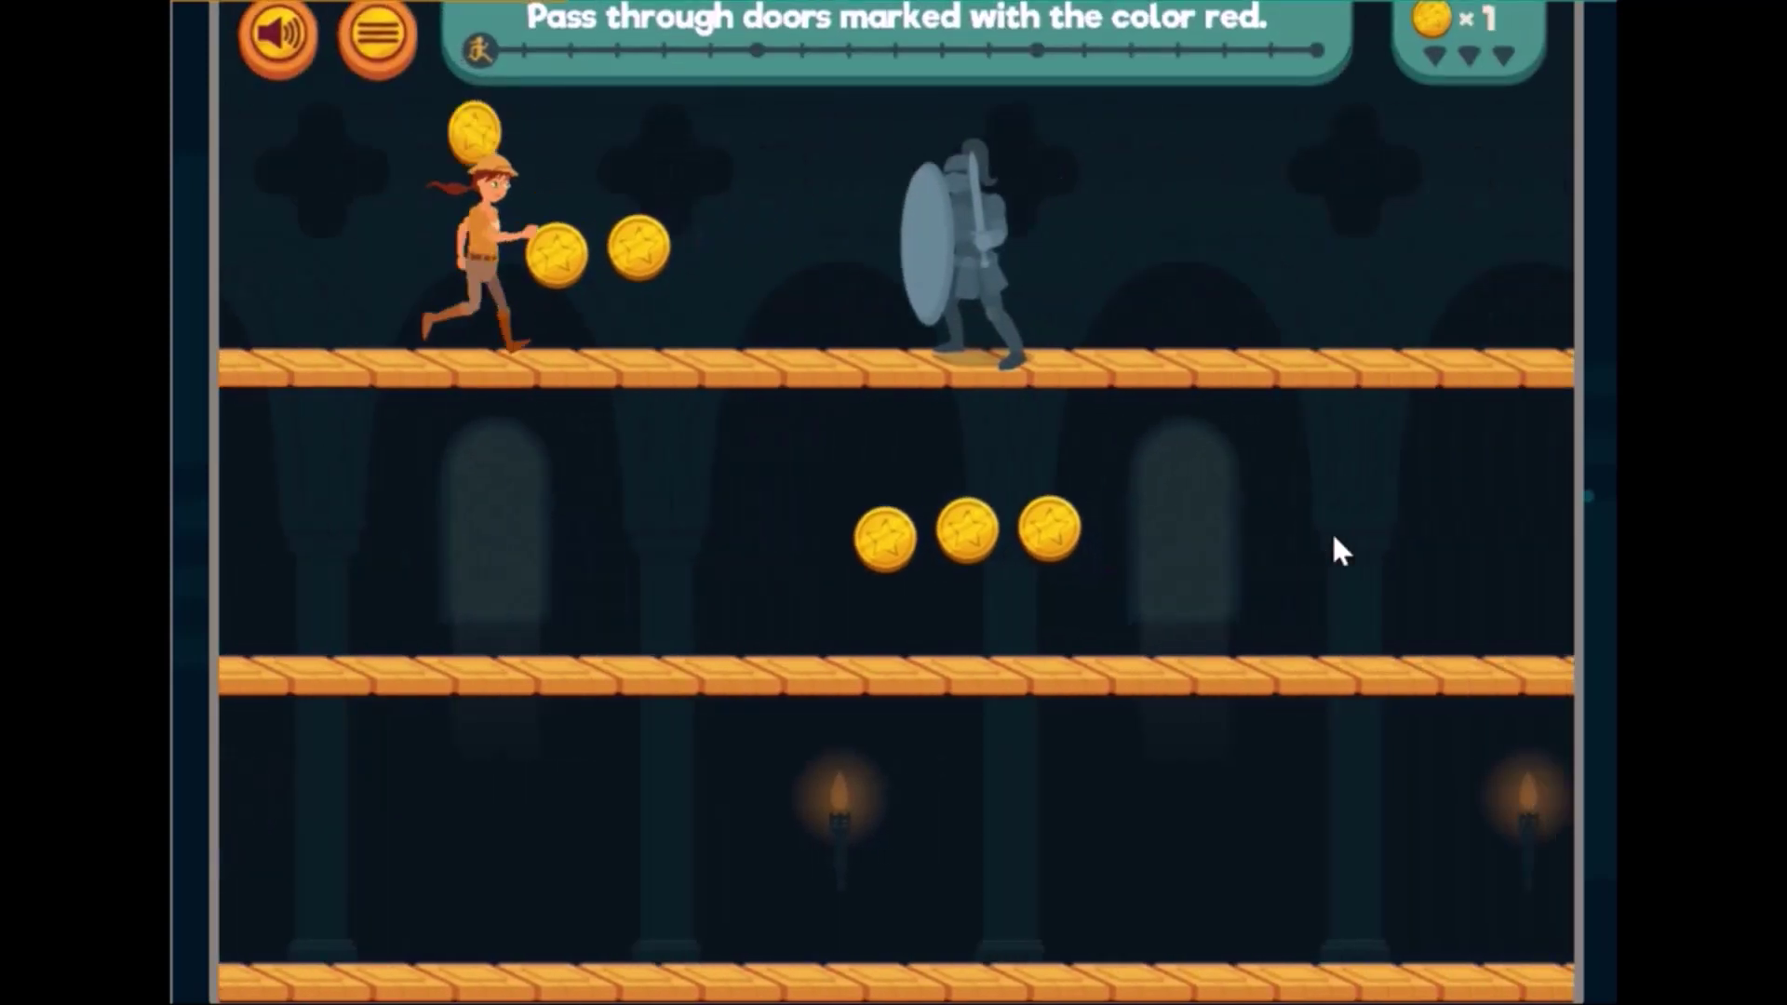
{"action": "key", "text": "Down"}
{"action": "key", "text": "Down"}
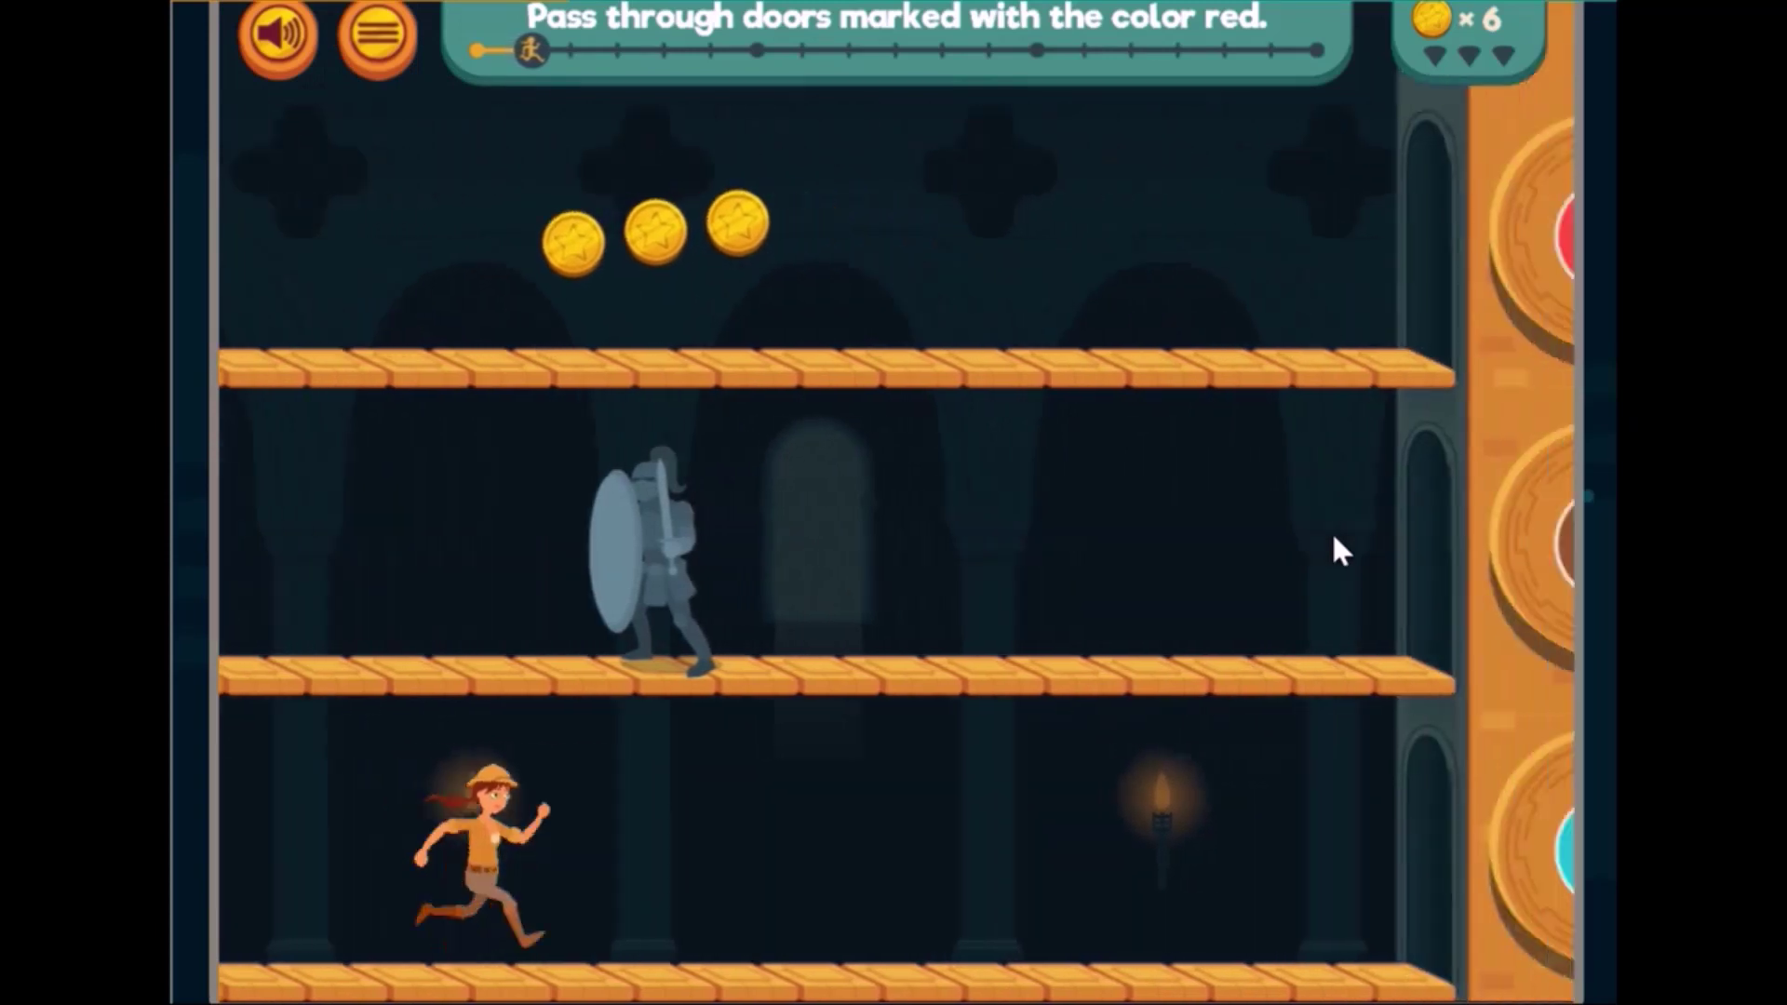
{"action": "key", "text": "Up"}
{"action": "key", "text": "Up"}
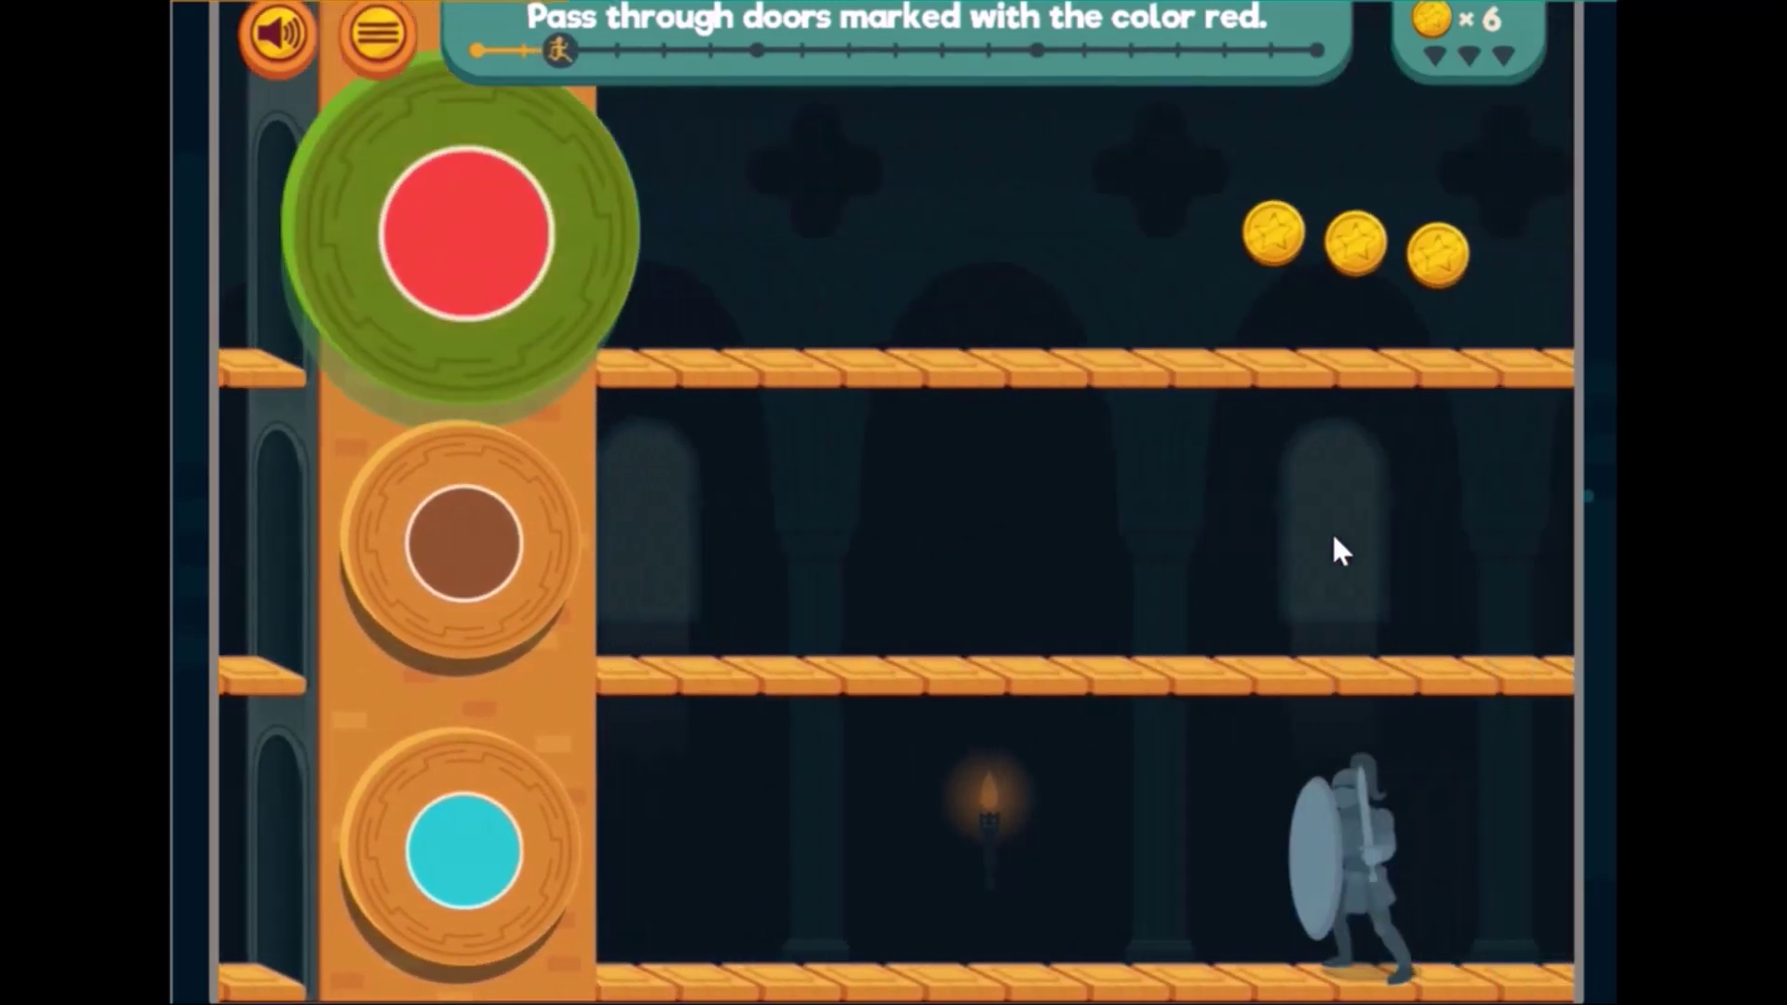
{"action": "key", "text": "Down"}
{"action": "key", "text": "Down"}
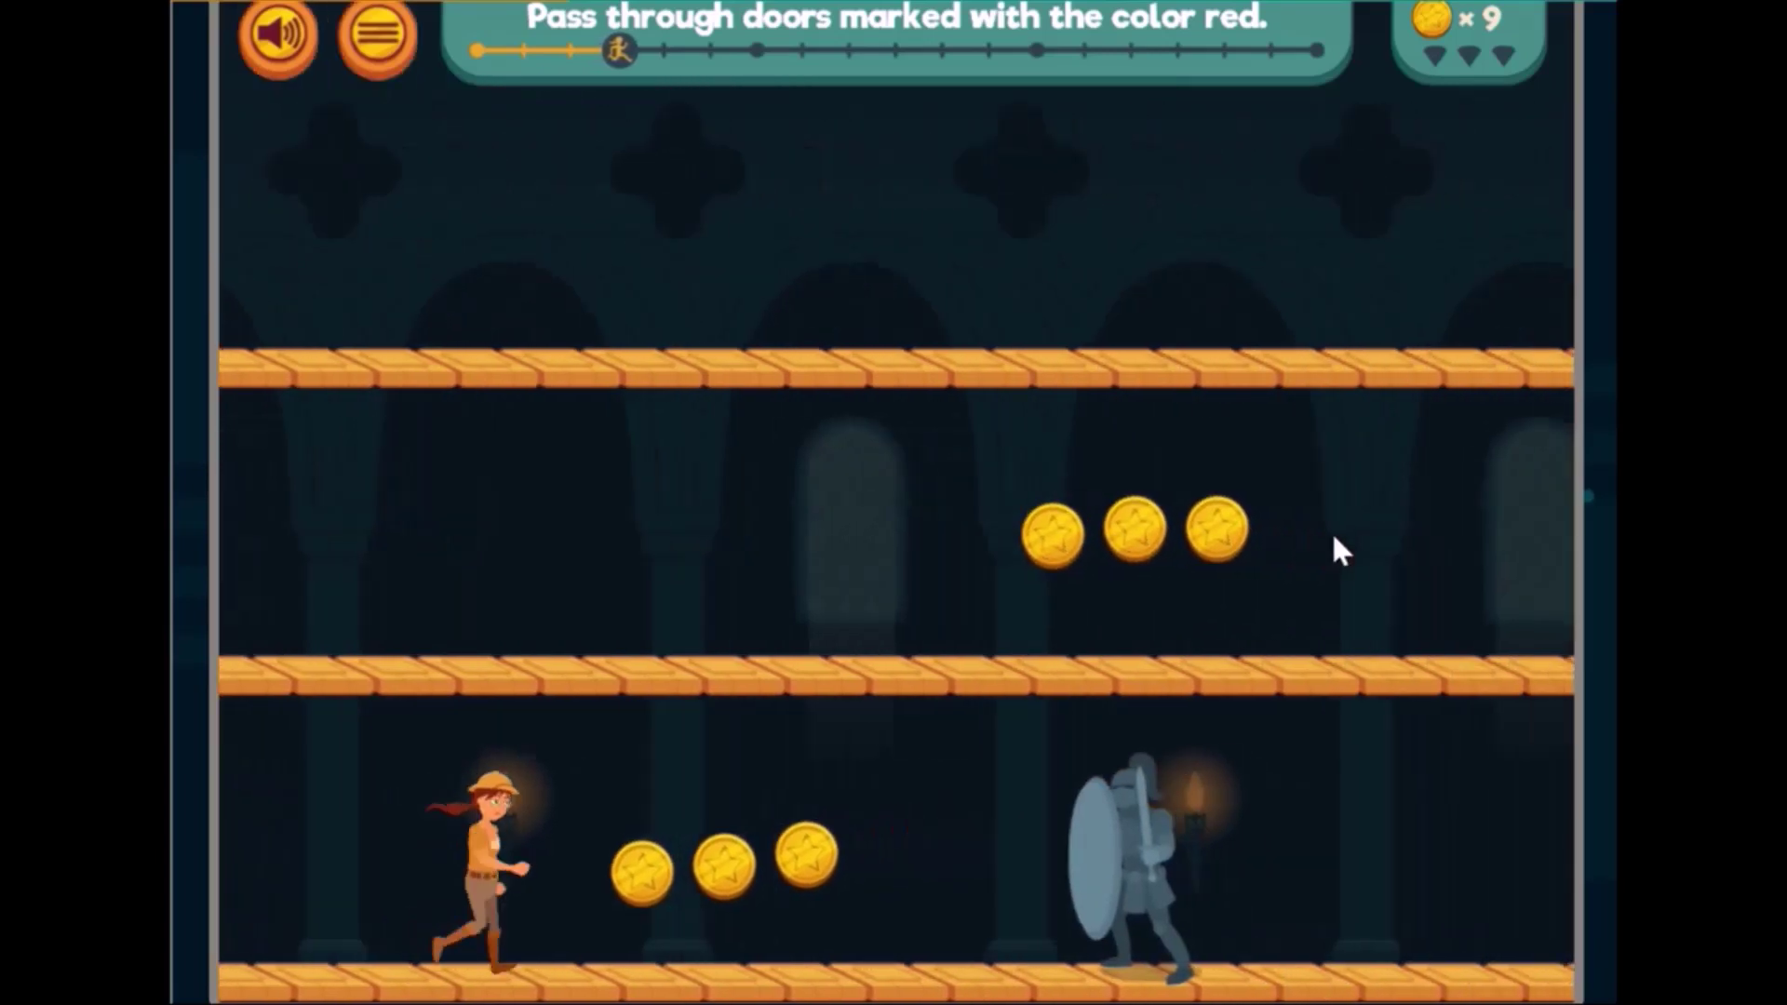
{"action": "key", "text": "Up"}
{"action": "key", "text": "Up"}
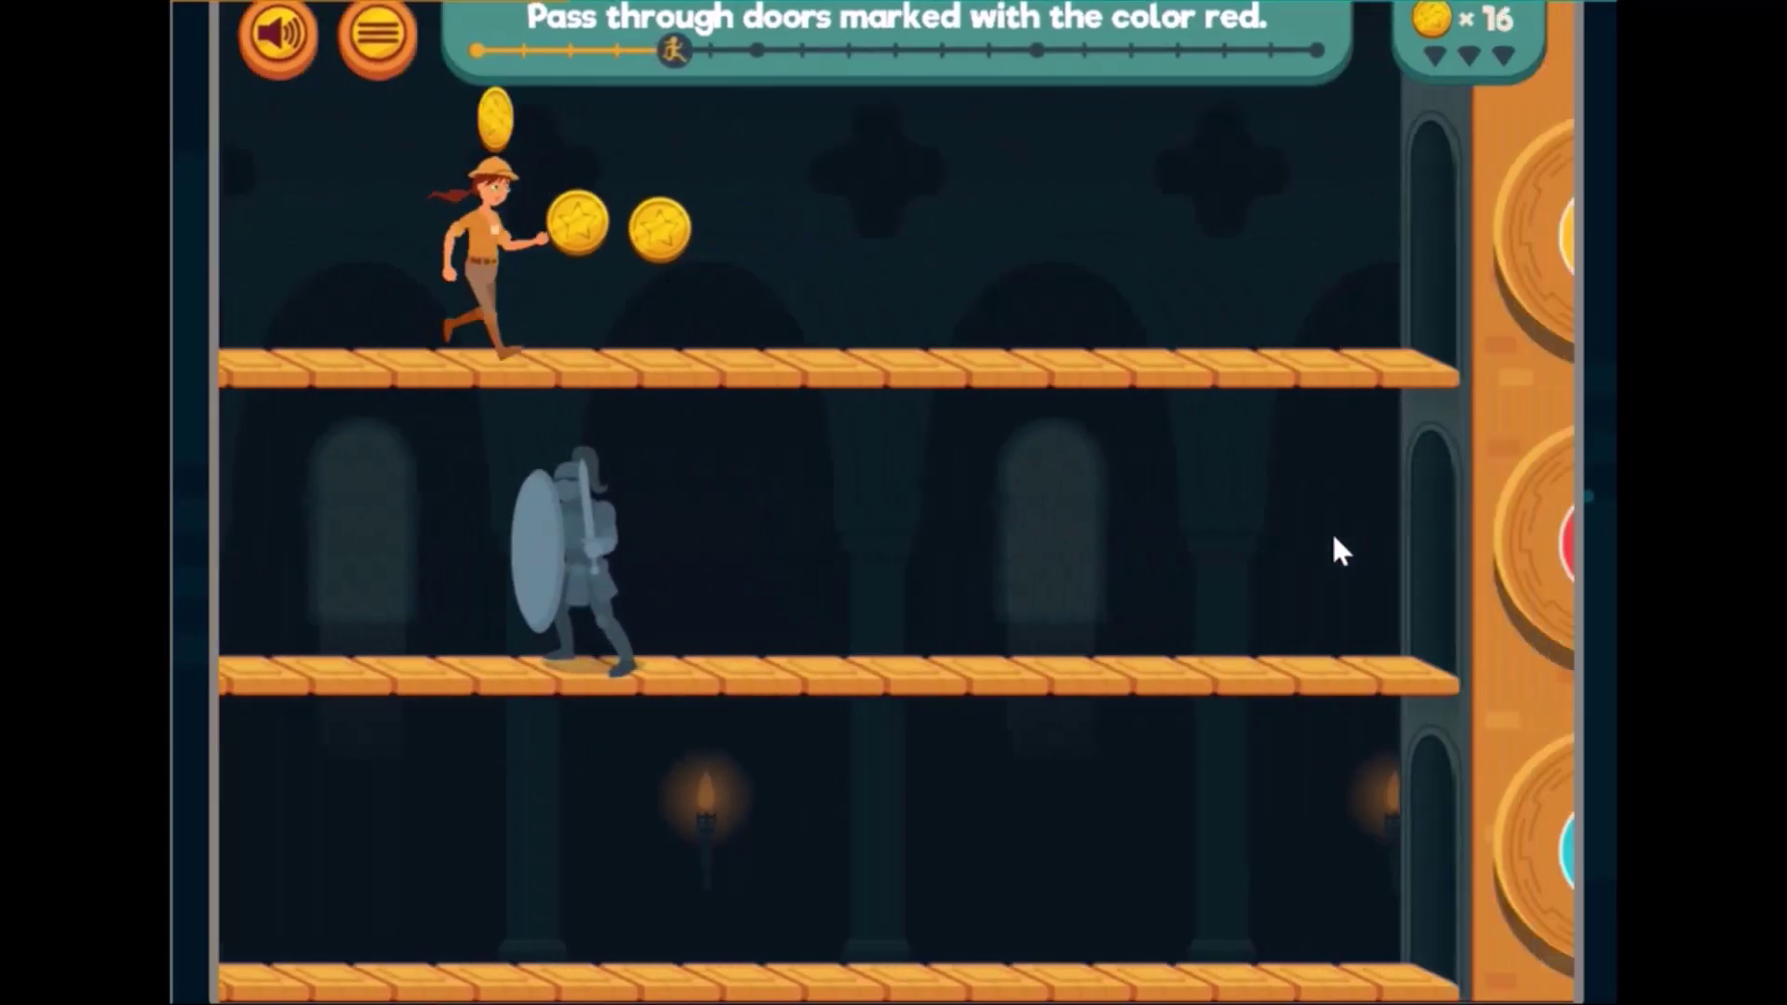
{"action": "key", "text": "Down"}
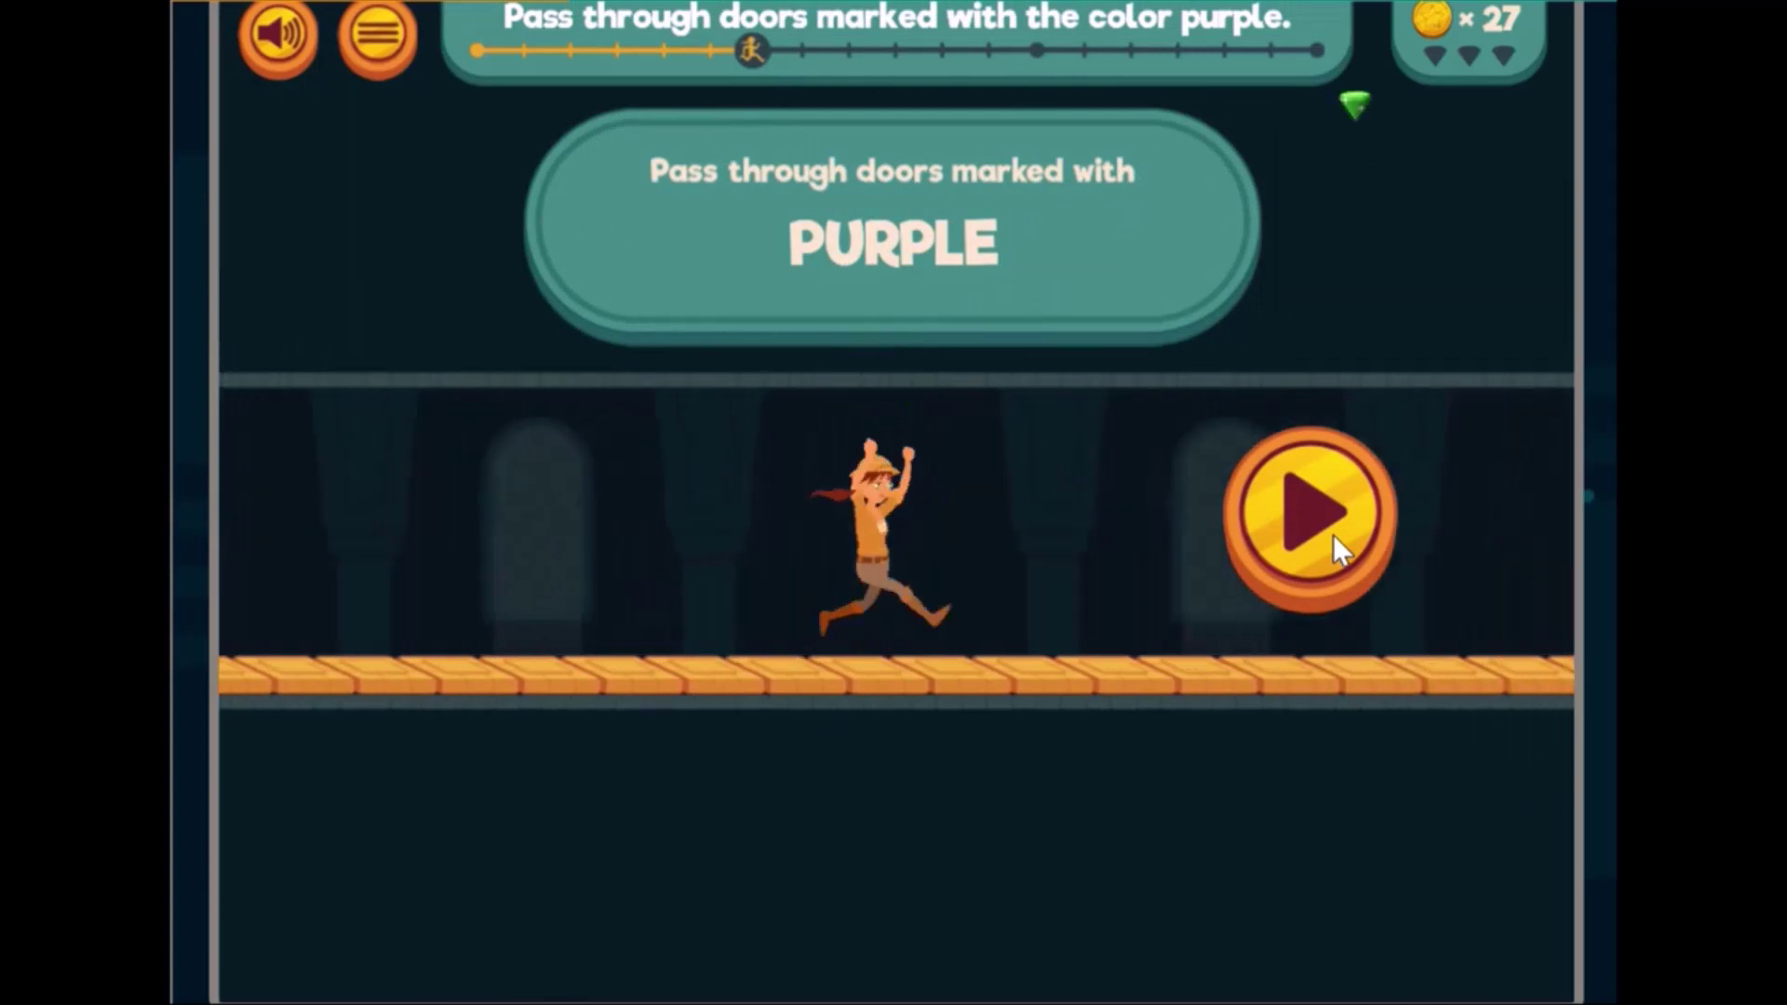
Continue to the purple-door round and move Danger Dame between the floors around the knights
{"action": "left_click", "coordinate": [1333, 534]}
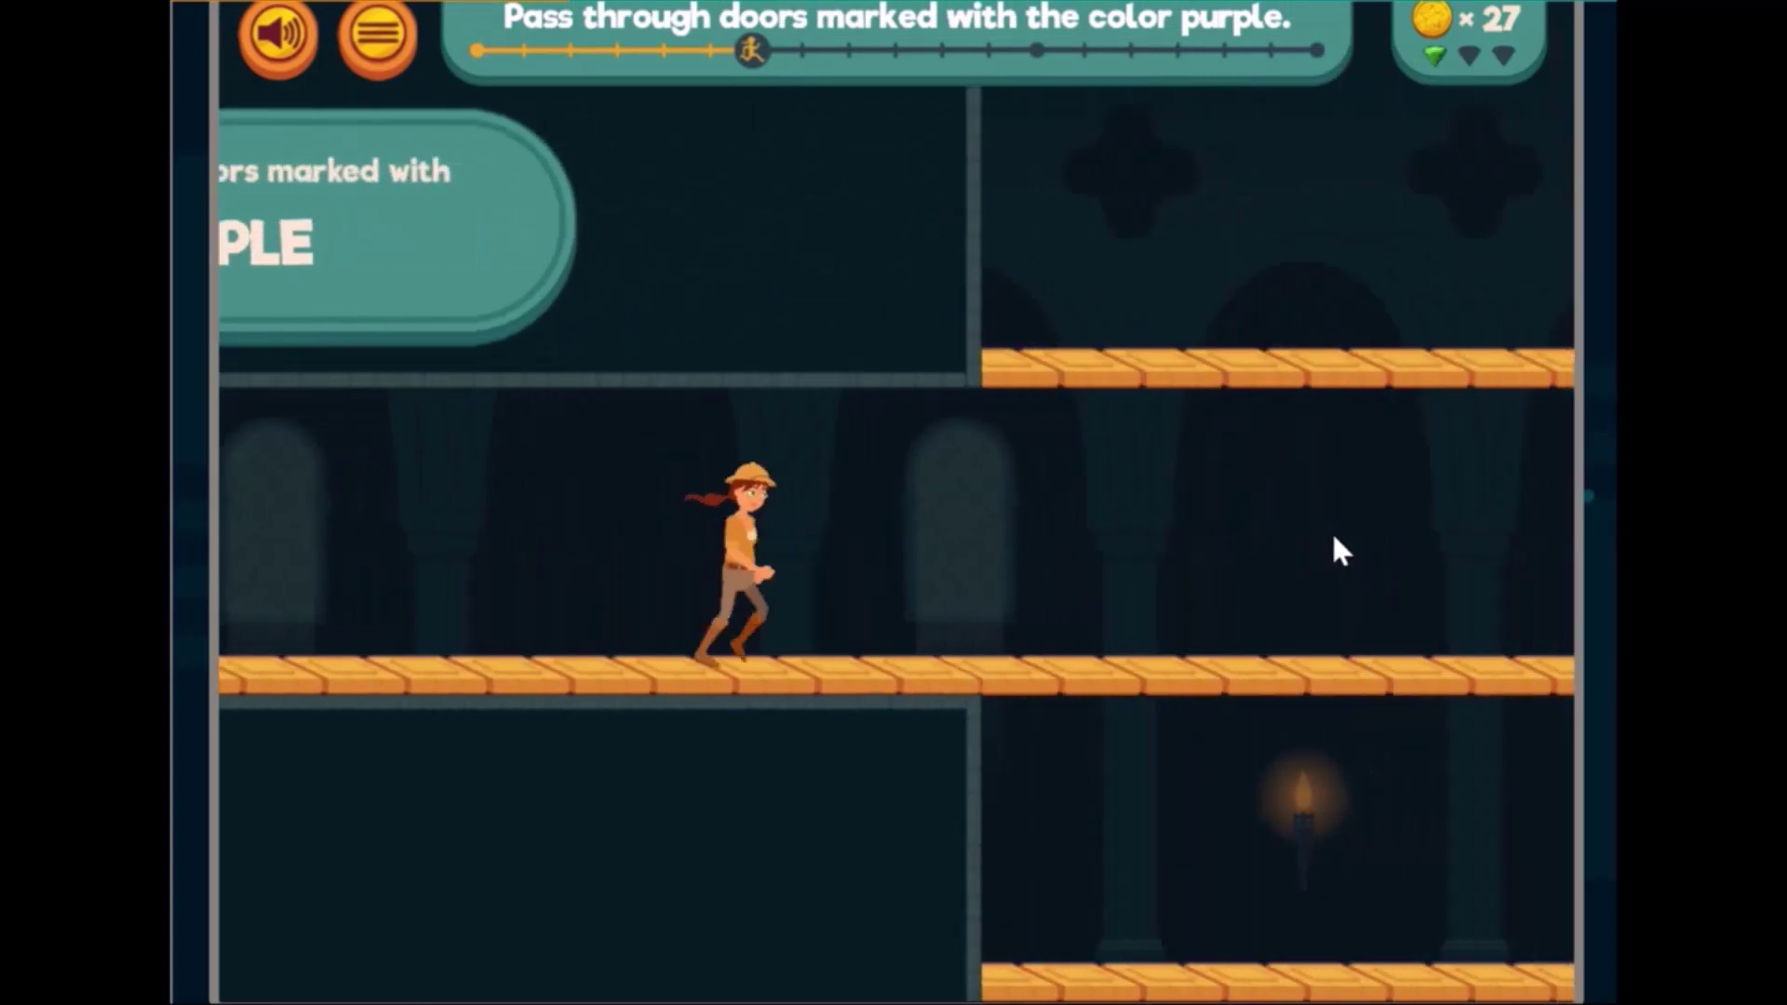
{"action": "key", "text": "Up"}
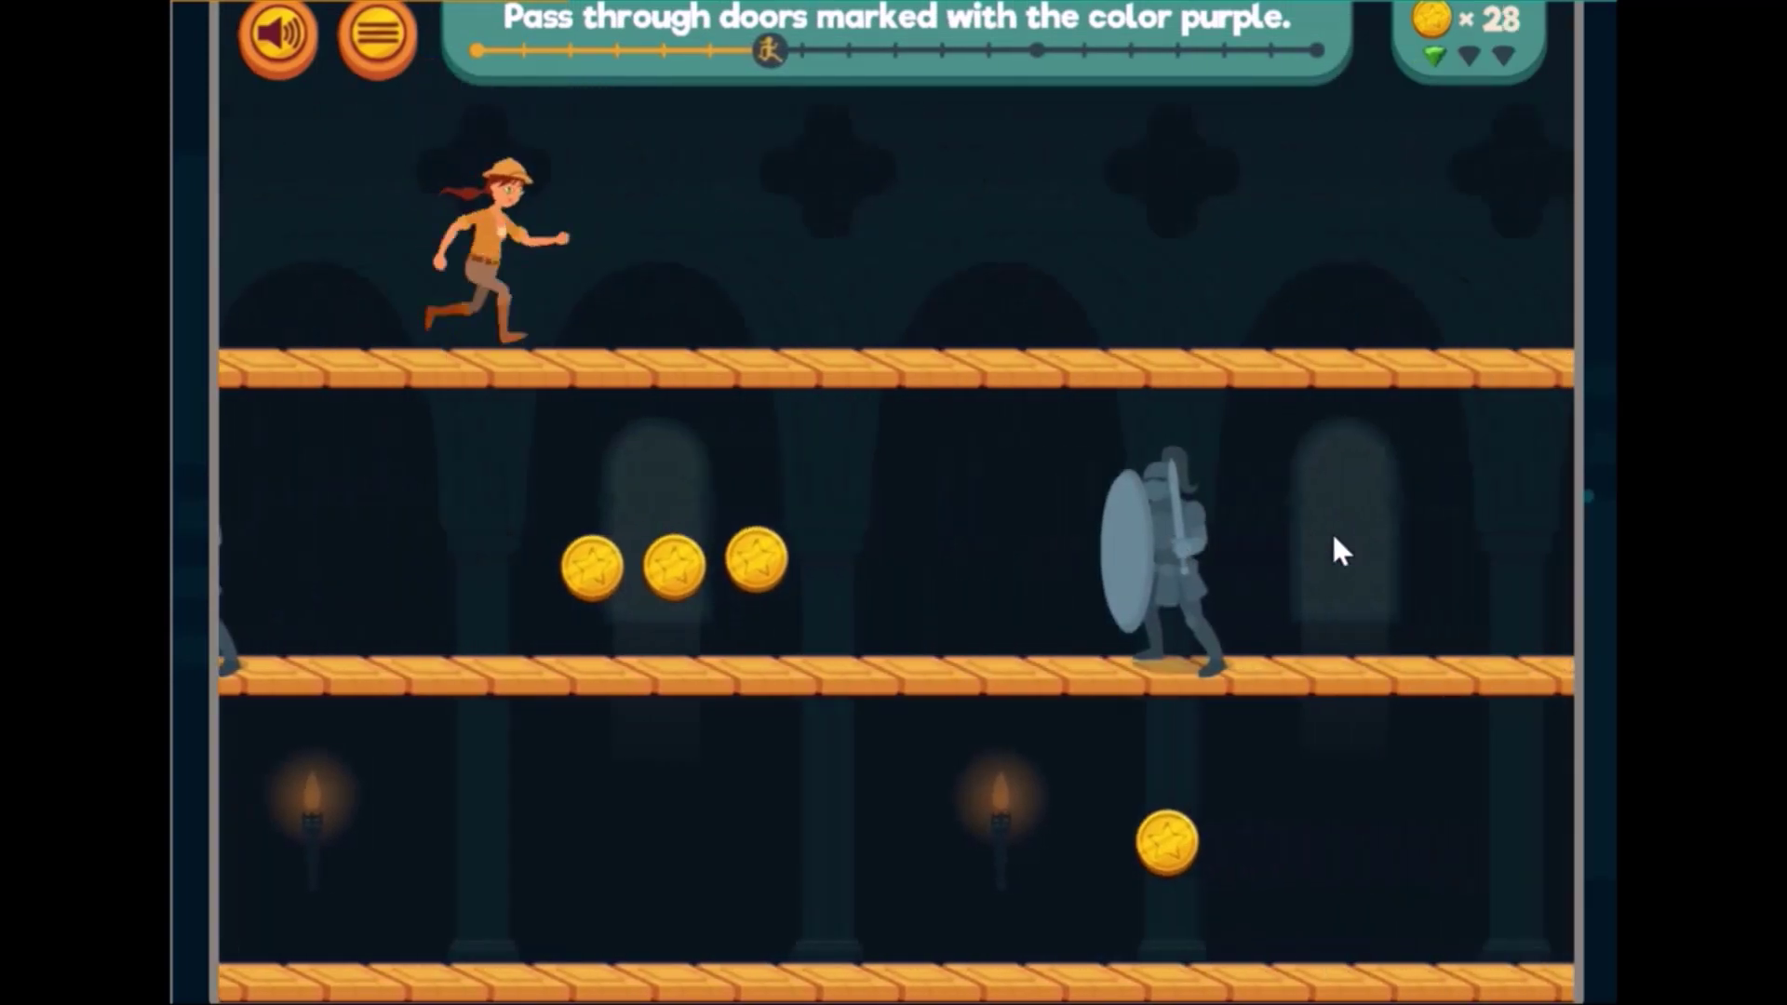
{"action": "key", "text": "Down"}
{"action": "key", "text": "Down"}
{"action": "key", "text": "Up"}
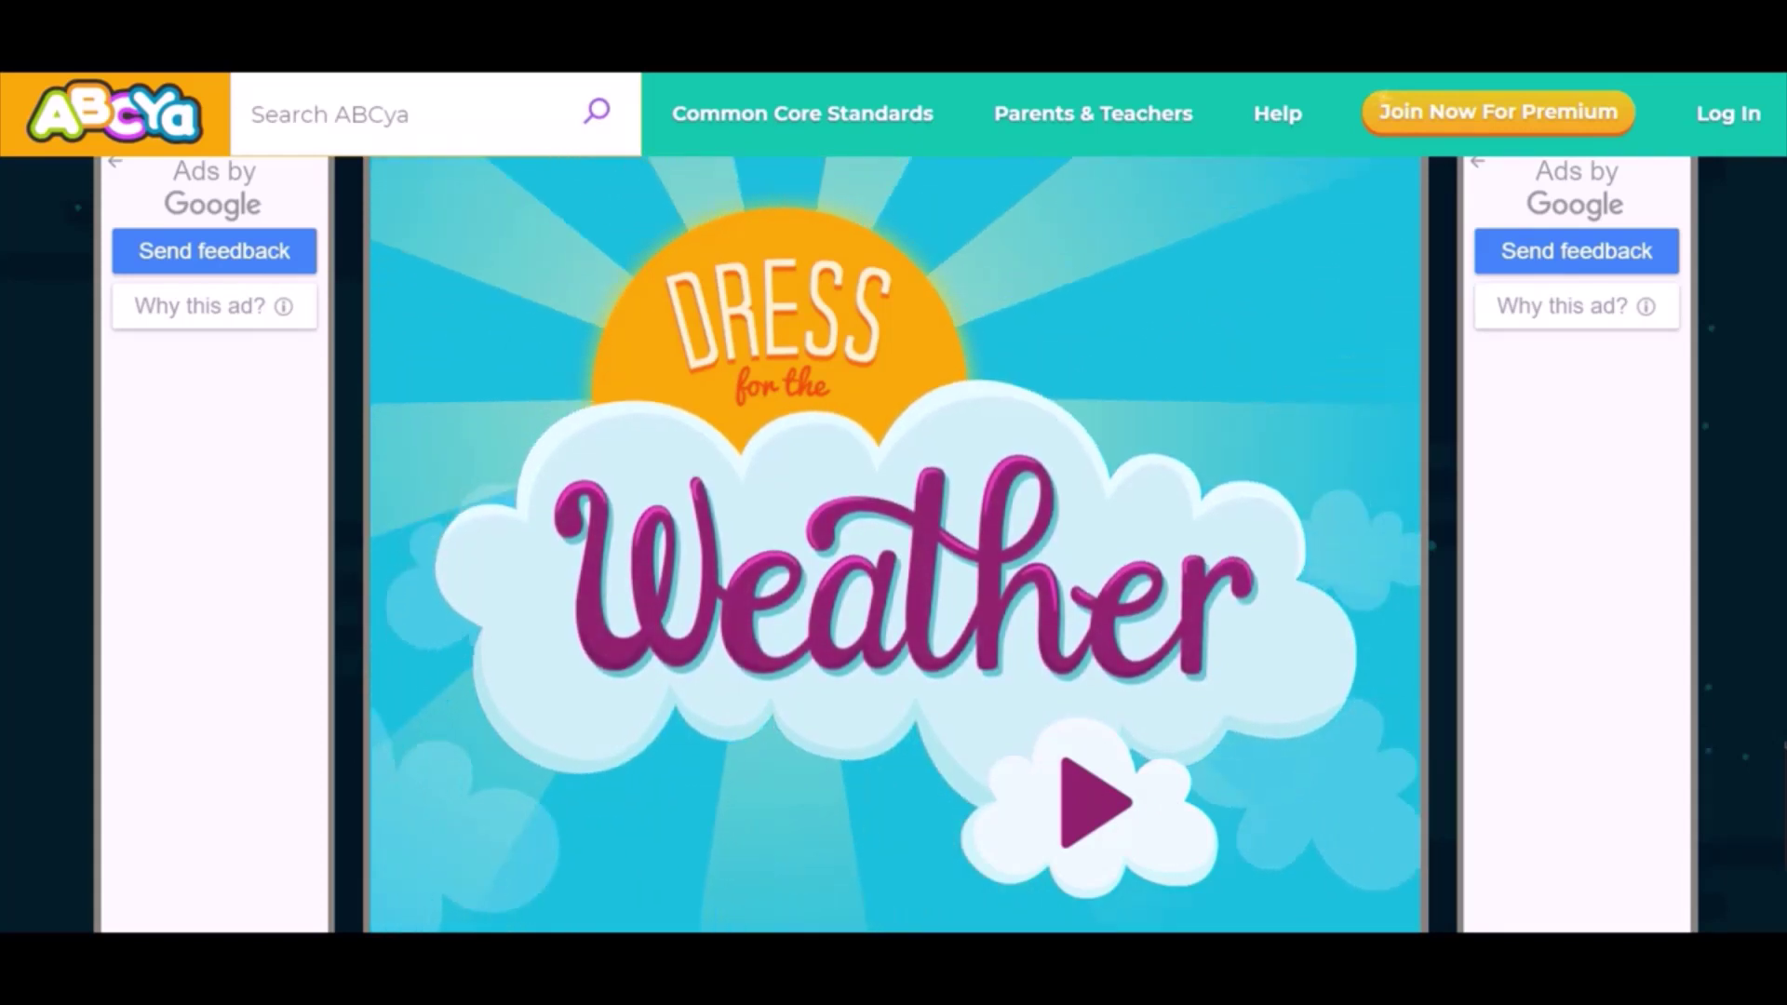
Start the Dress for the Weather game with the long-eared red and cream puppy
{"action": "left_click", "coordinate": [1089, 808]}
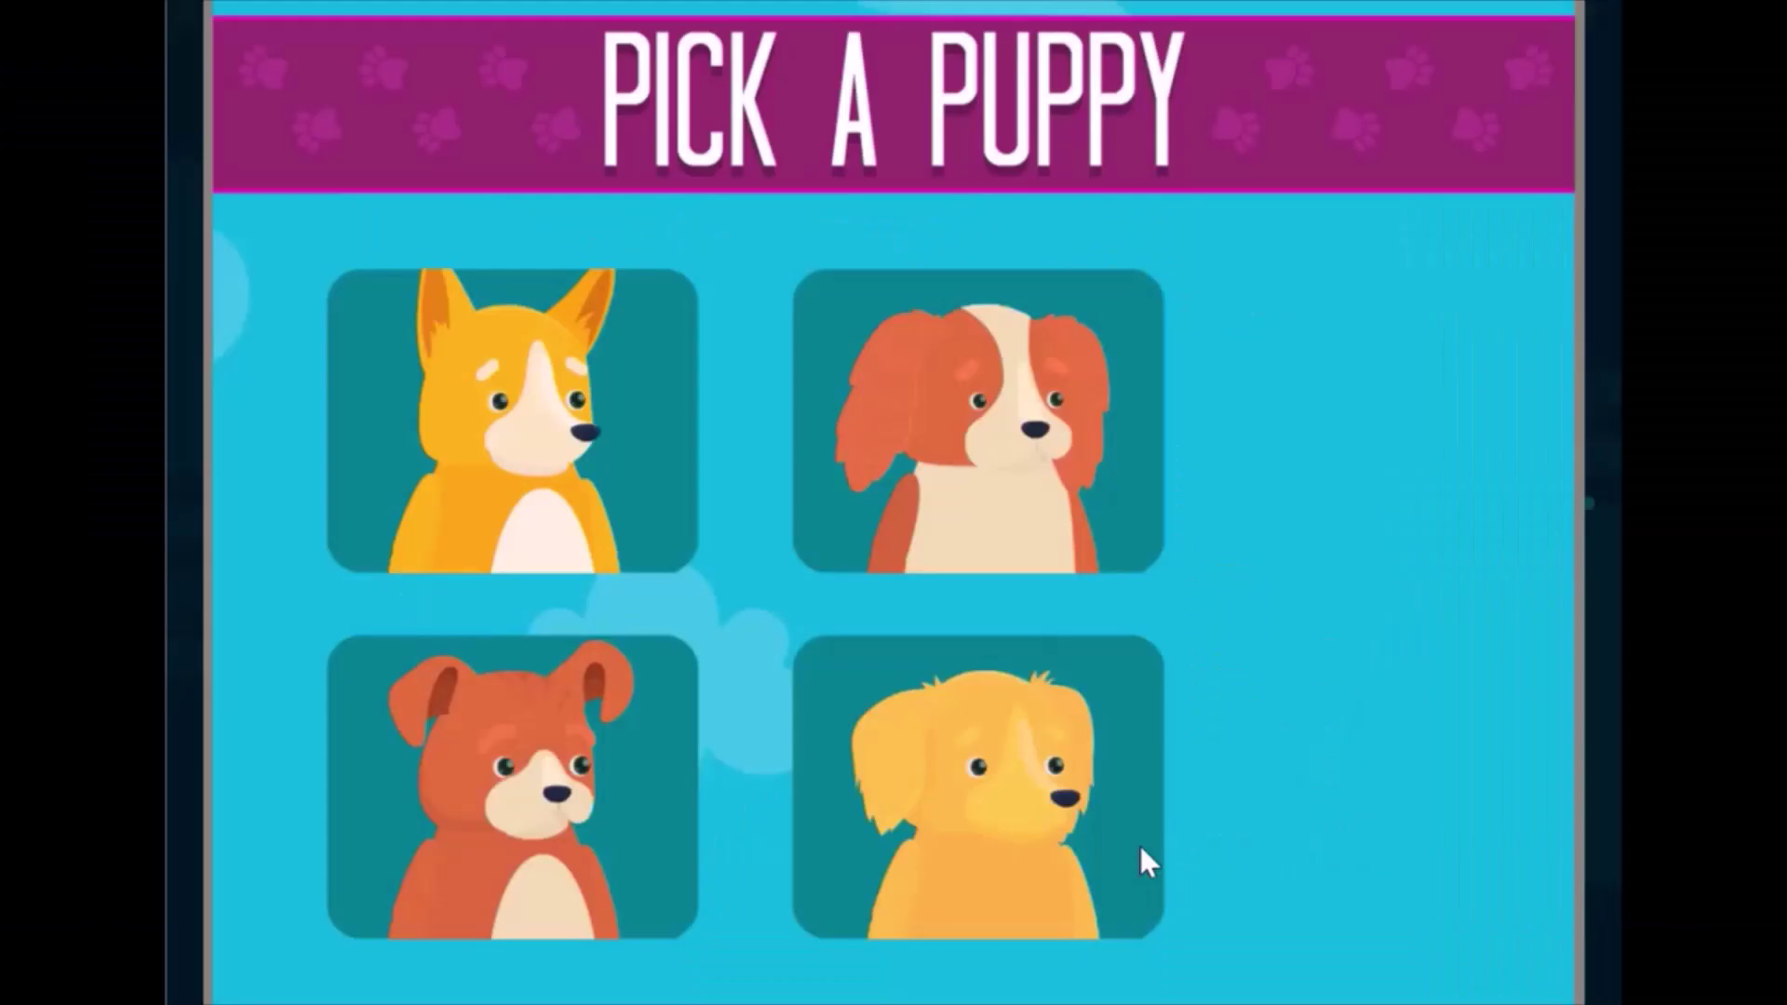
{"action": "left_click", "coordinate": [957, 486]}
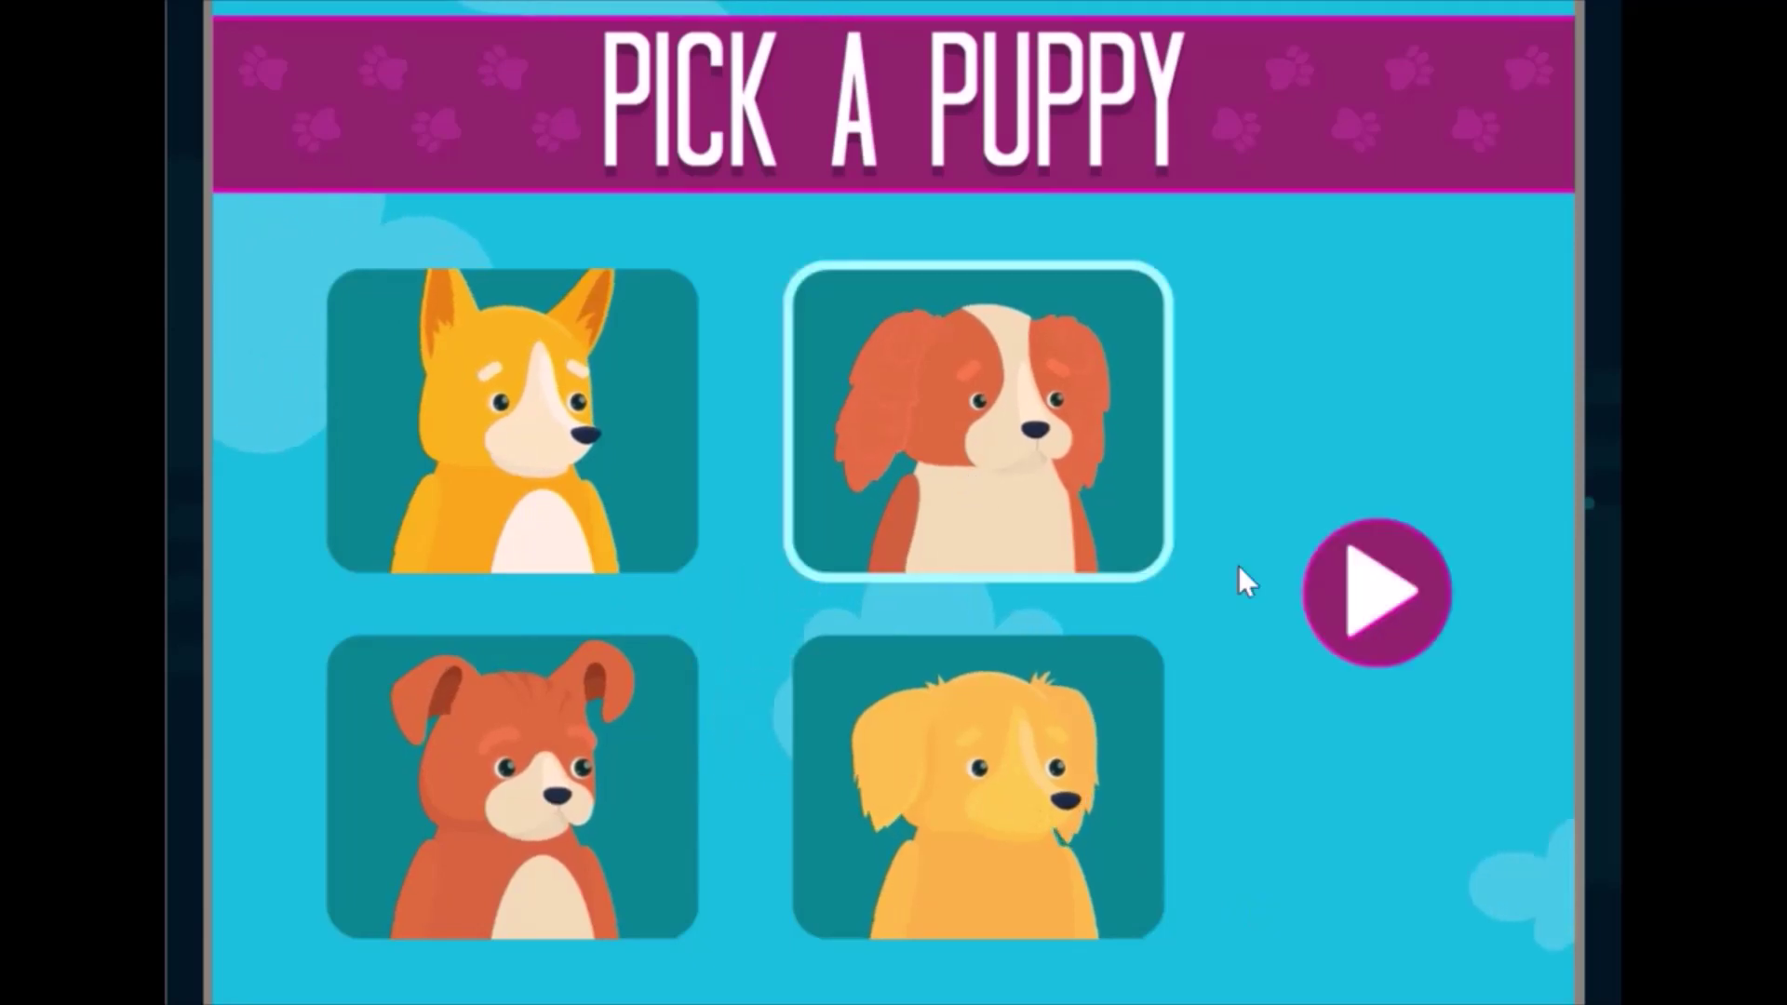
{"action": "left_click", "coordinate": [1380, 600]}
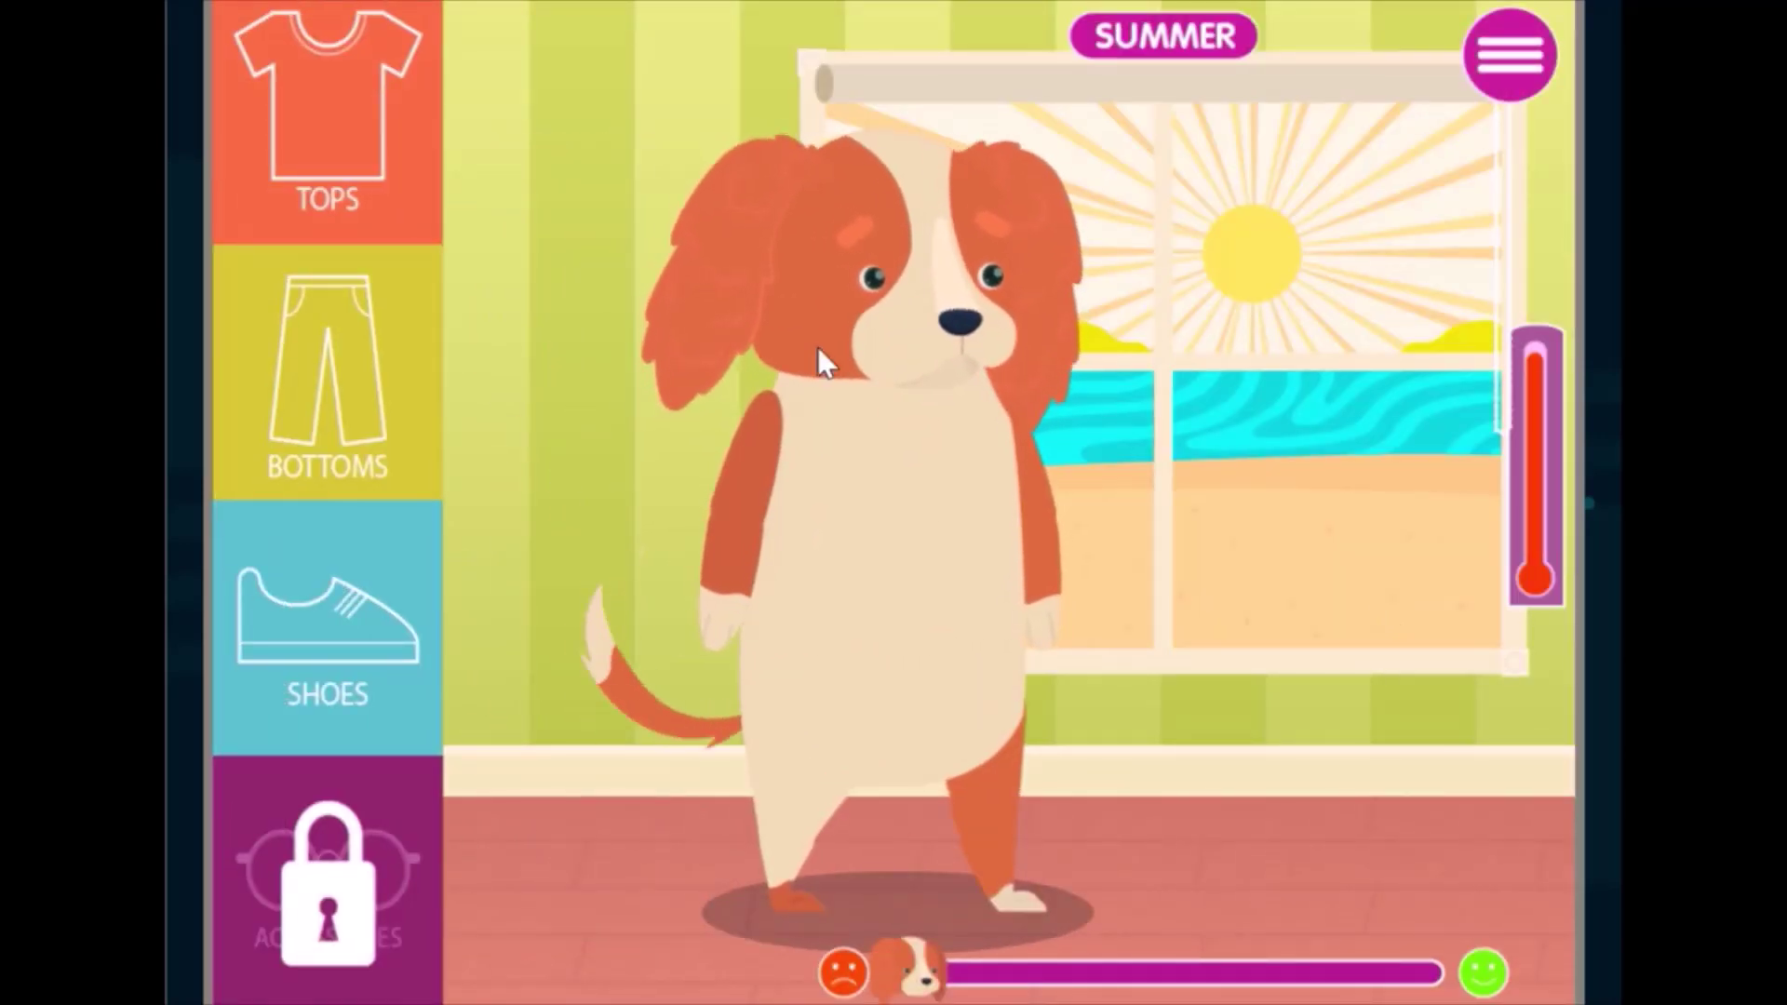
Look through the tops and dress the puppy in the purple dotted sleeveless top for summer
{"action": "left_click", "coordinate": [365, 121]}
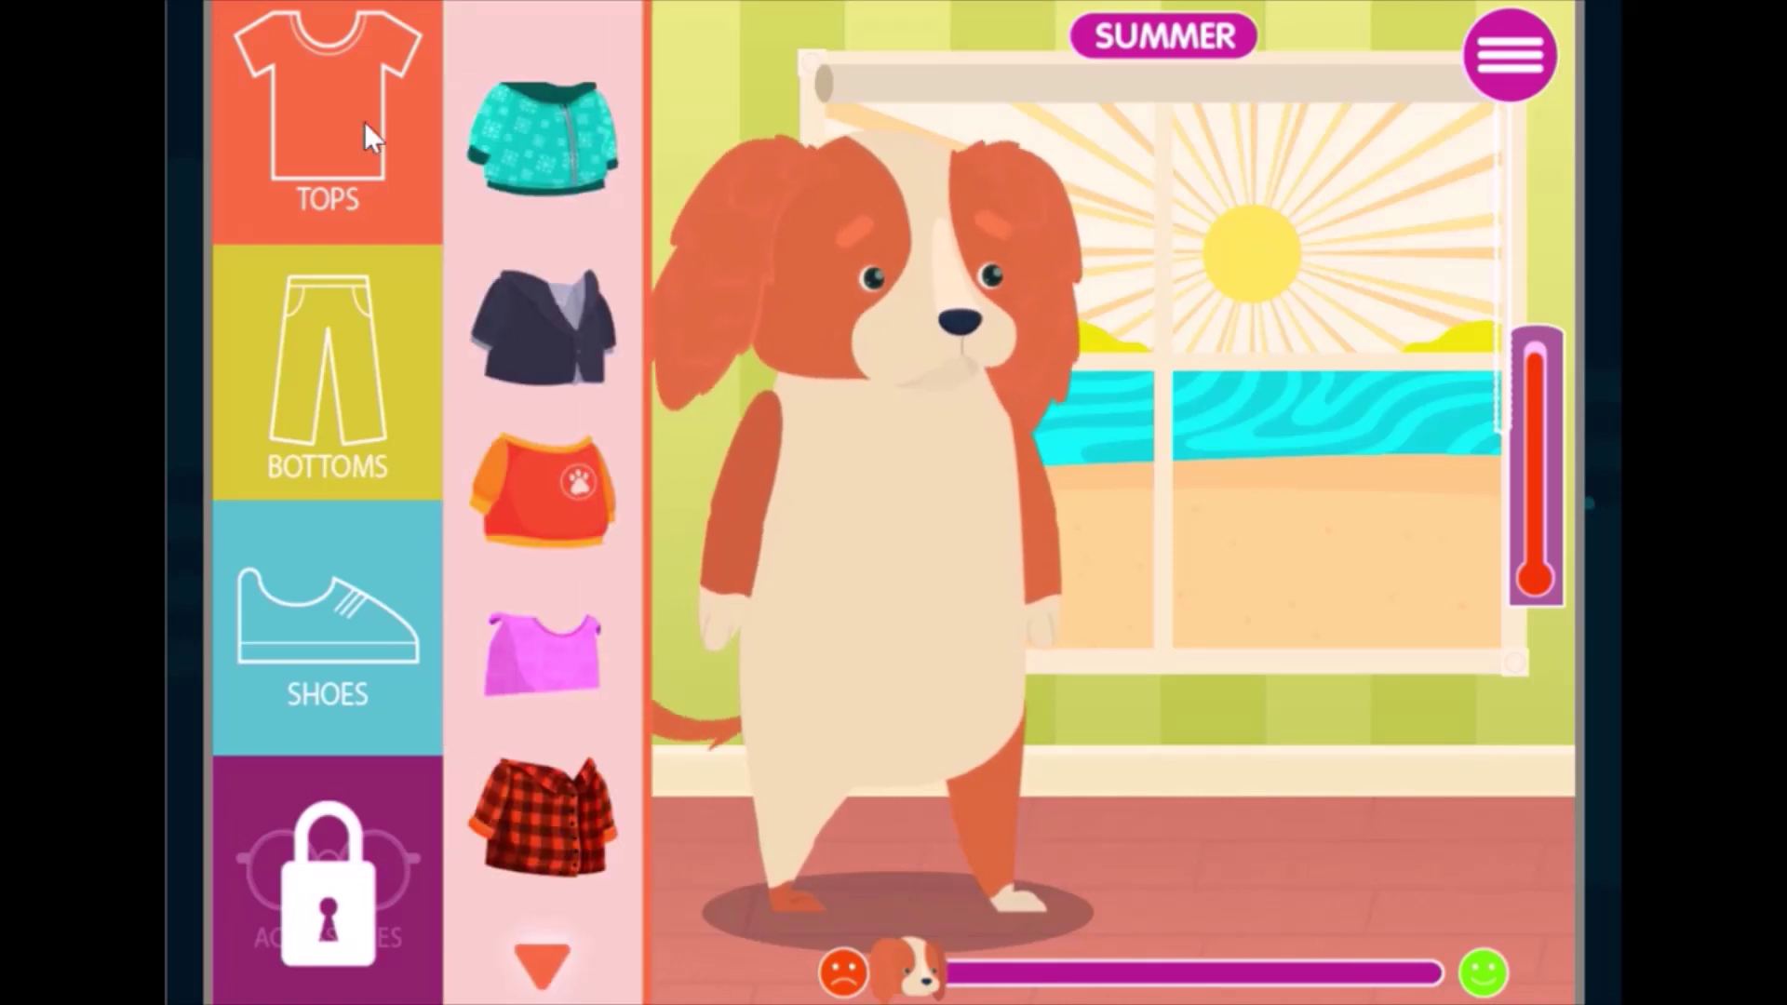
{"action": "left_click", "coordinate": [542, 968]}
{"action": "left_click", "coordinate": [542, 963]}
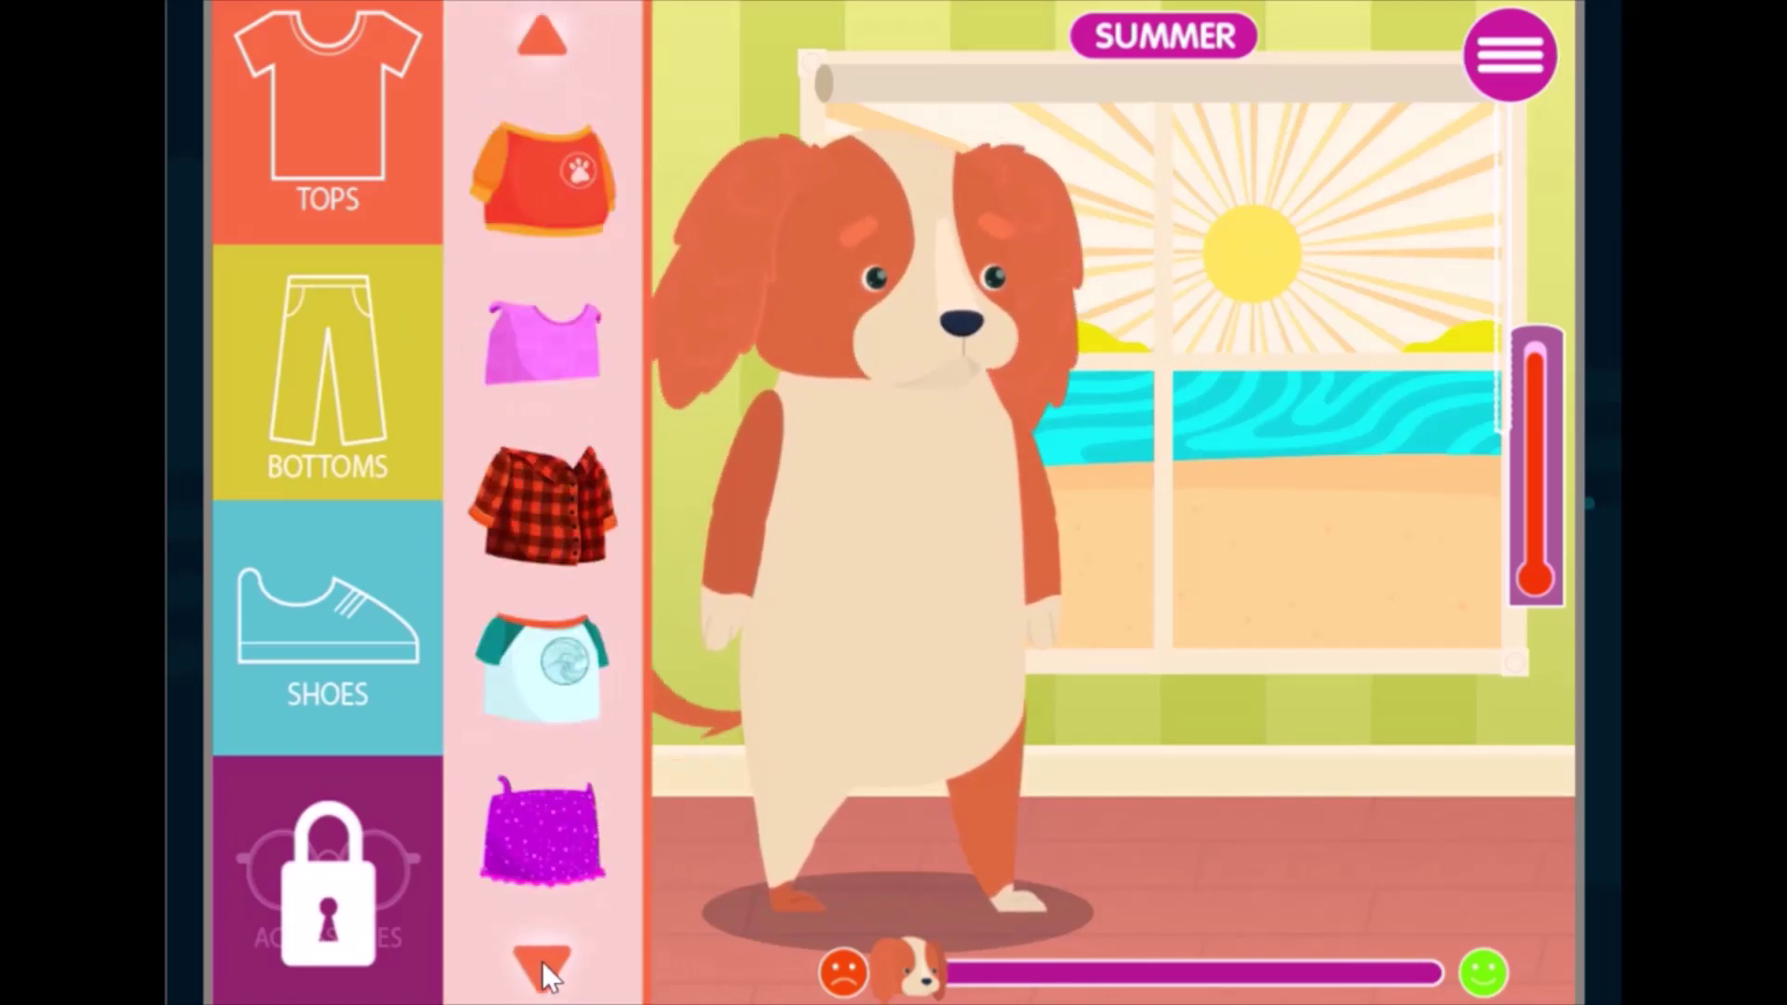
{"action": "left_click", "coordinate": [542, 964]}
{"action": "left_click_drag", "start_coordinate": [545, 666], "coordinate": [880, 473]}
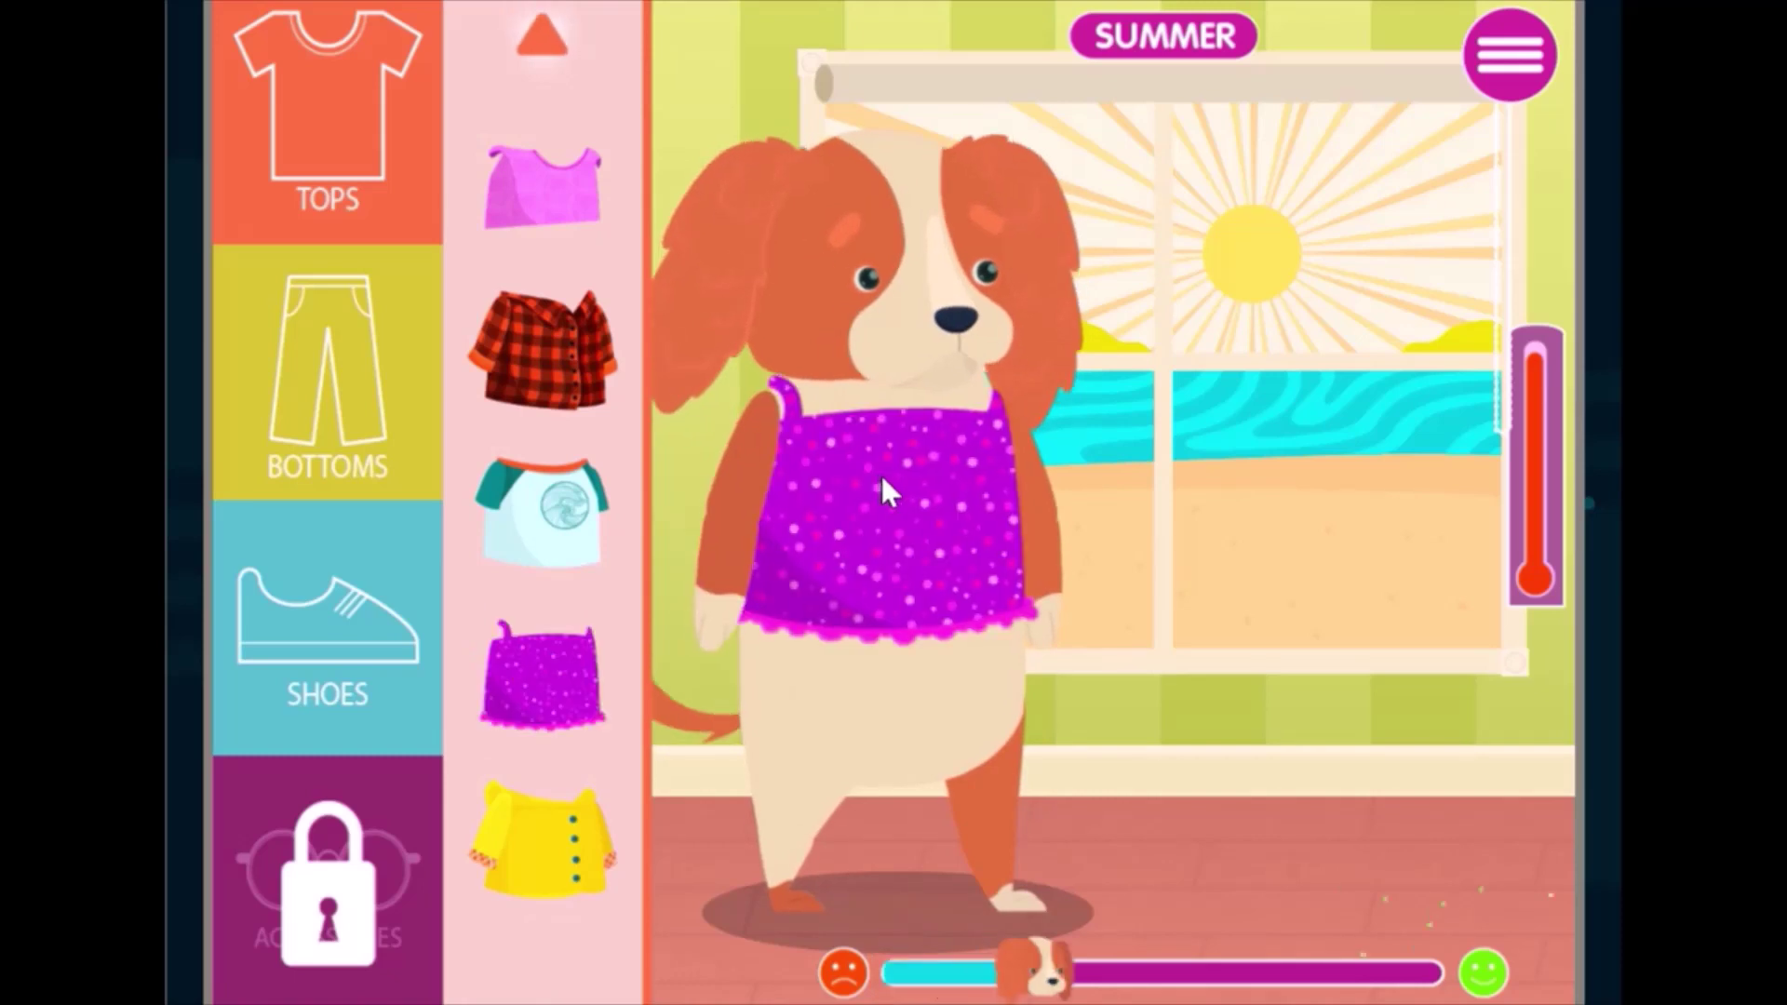
Dress the puppy in the matching purple dotted bottoms and the purple sandals
{"action": "left_click", "coordinate": [283, 391]}
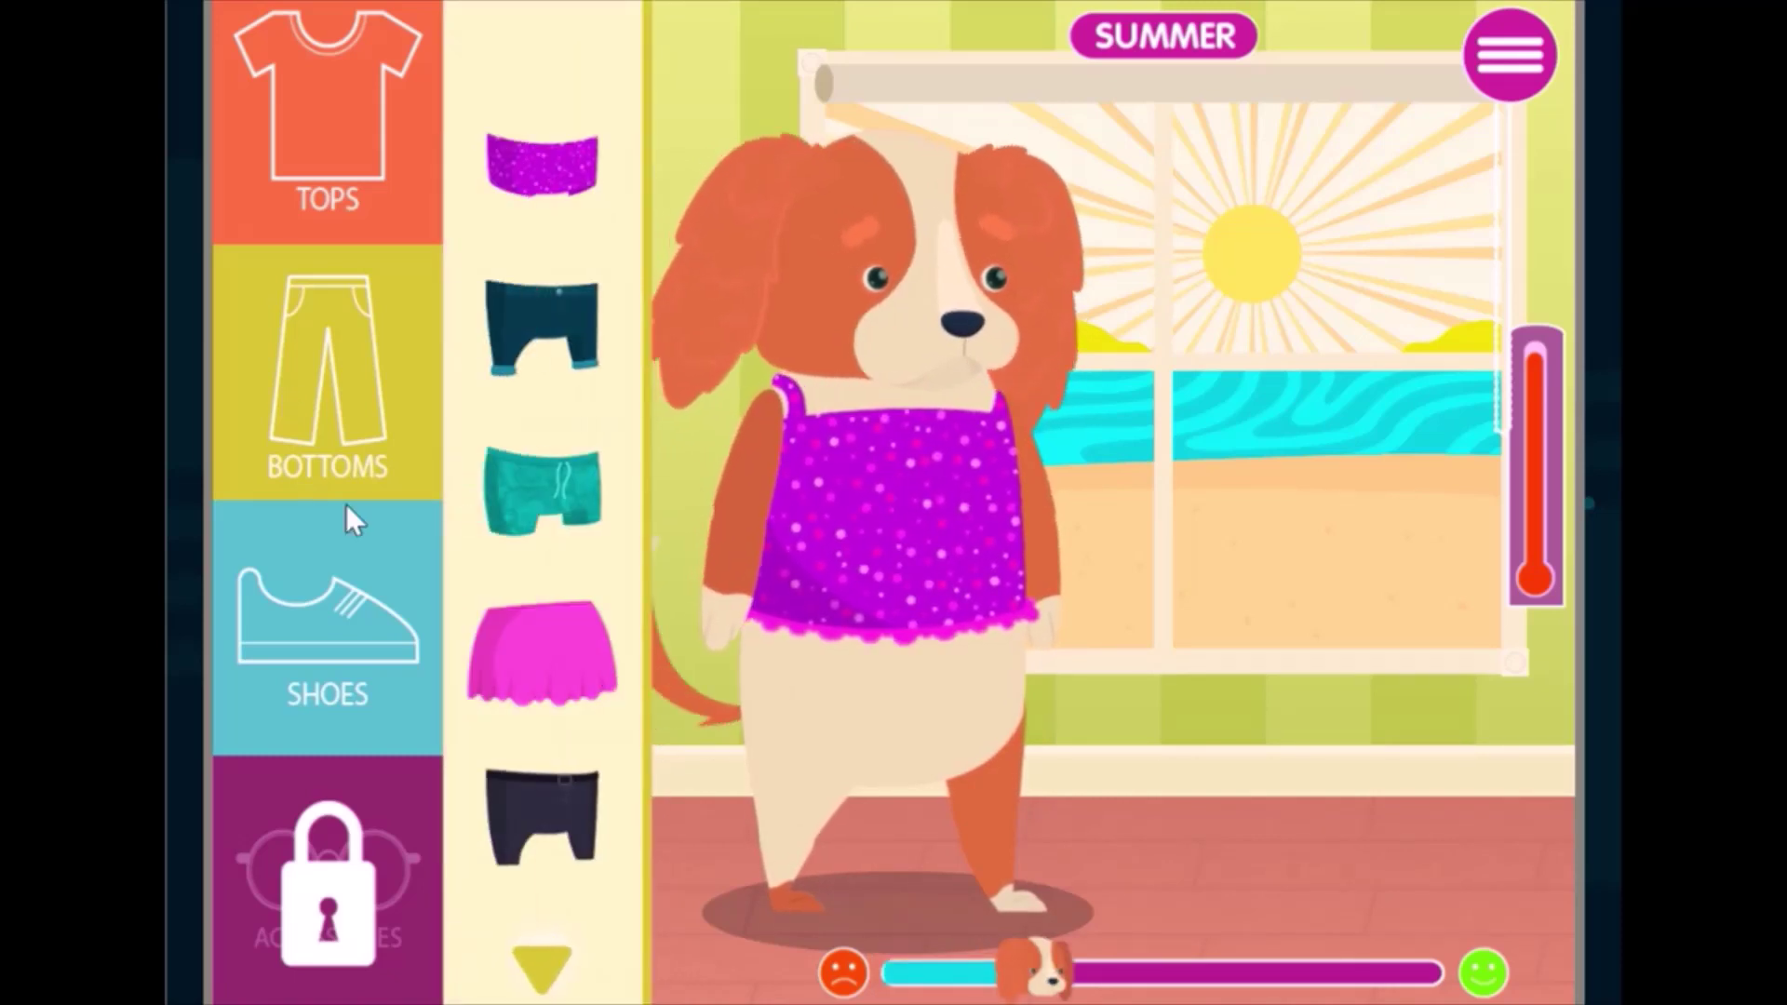
{"action": "left_click_drag", "start_coordinate": [540, 177], "coordinate": [925, 717]}
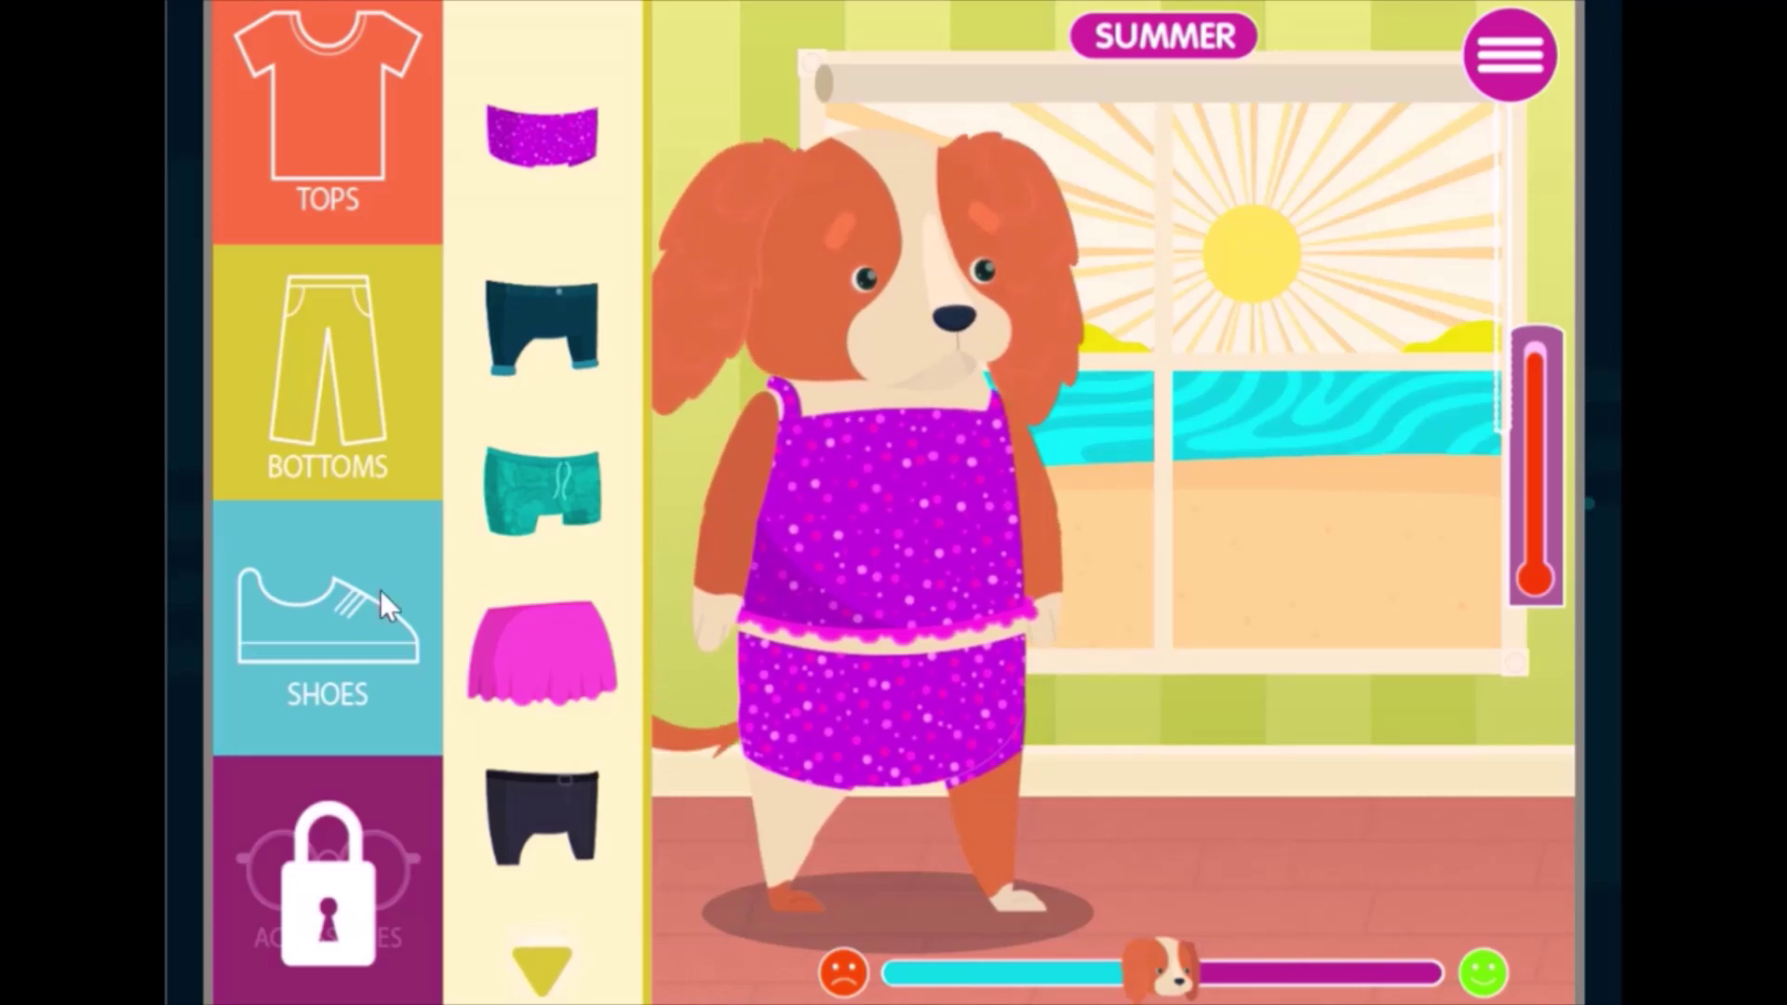
{"action": "left_click", "coordinate": [358, 651]}
{"action": "left_click_drag", "start_coordinate": [541, 658], "coordinate": [916, 828]}
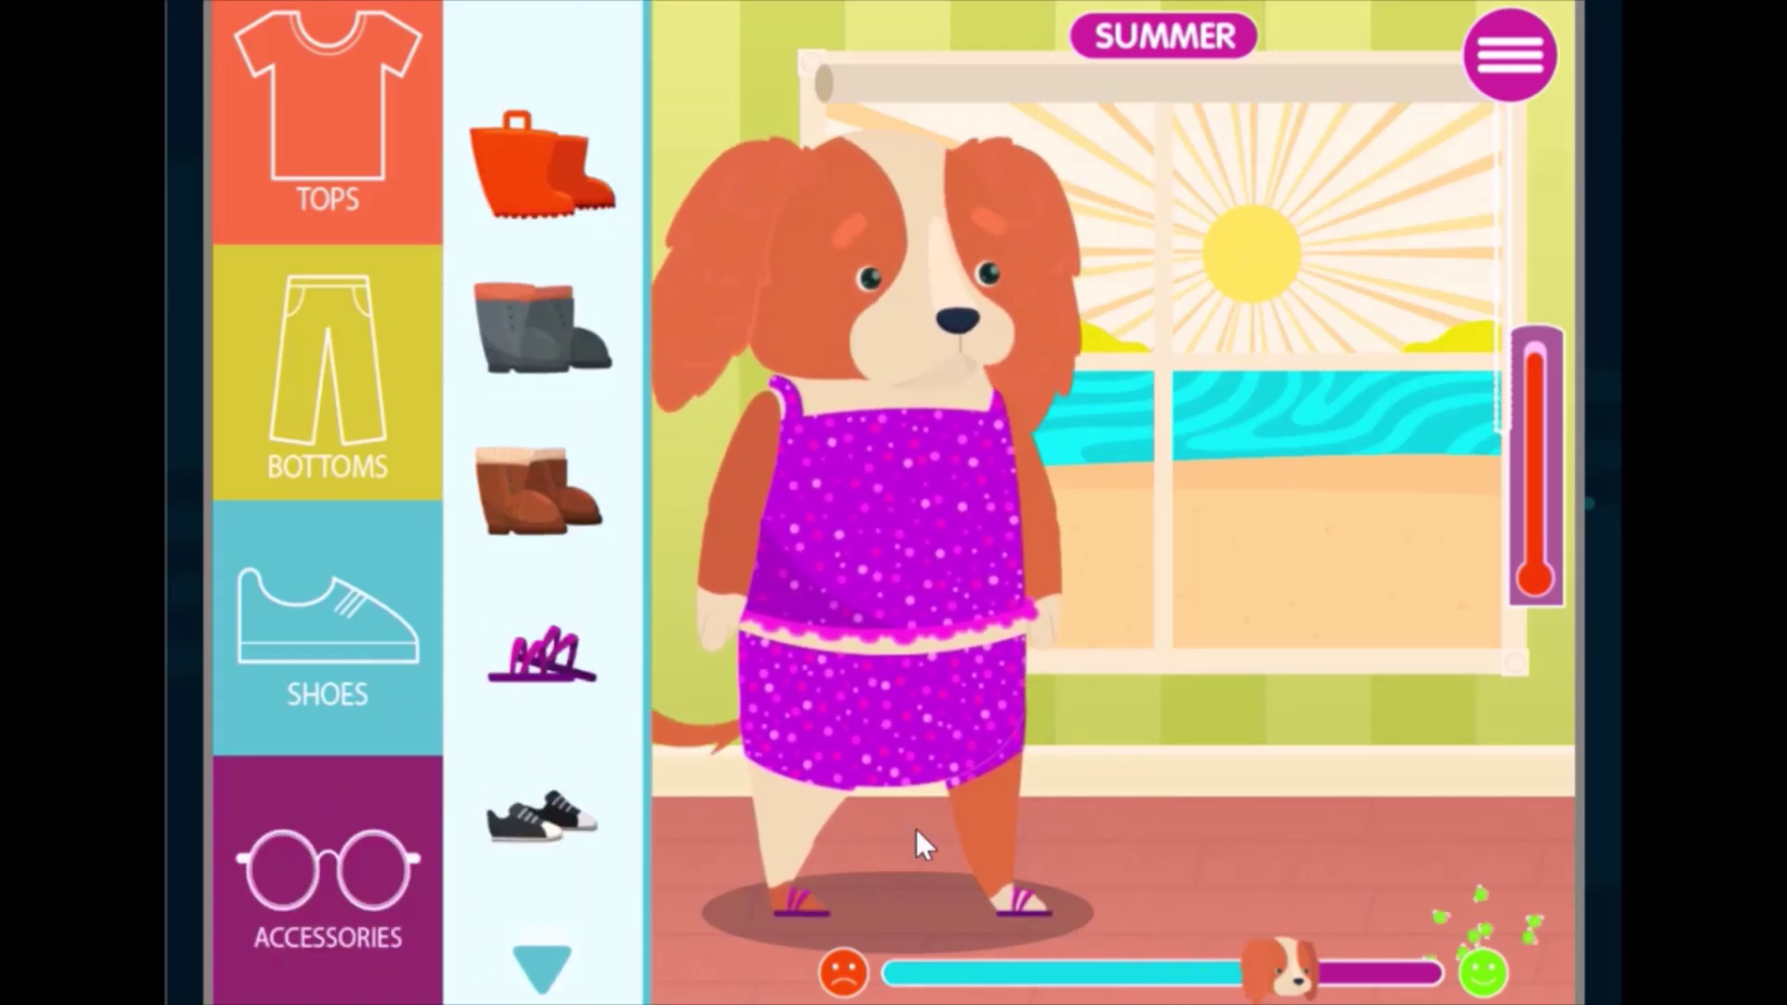
Add the dark sunglasses to the puppy's summer outfit and continue to the Party Time round
{"action": "left_click", "coordinate": [356, 886]}
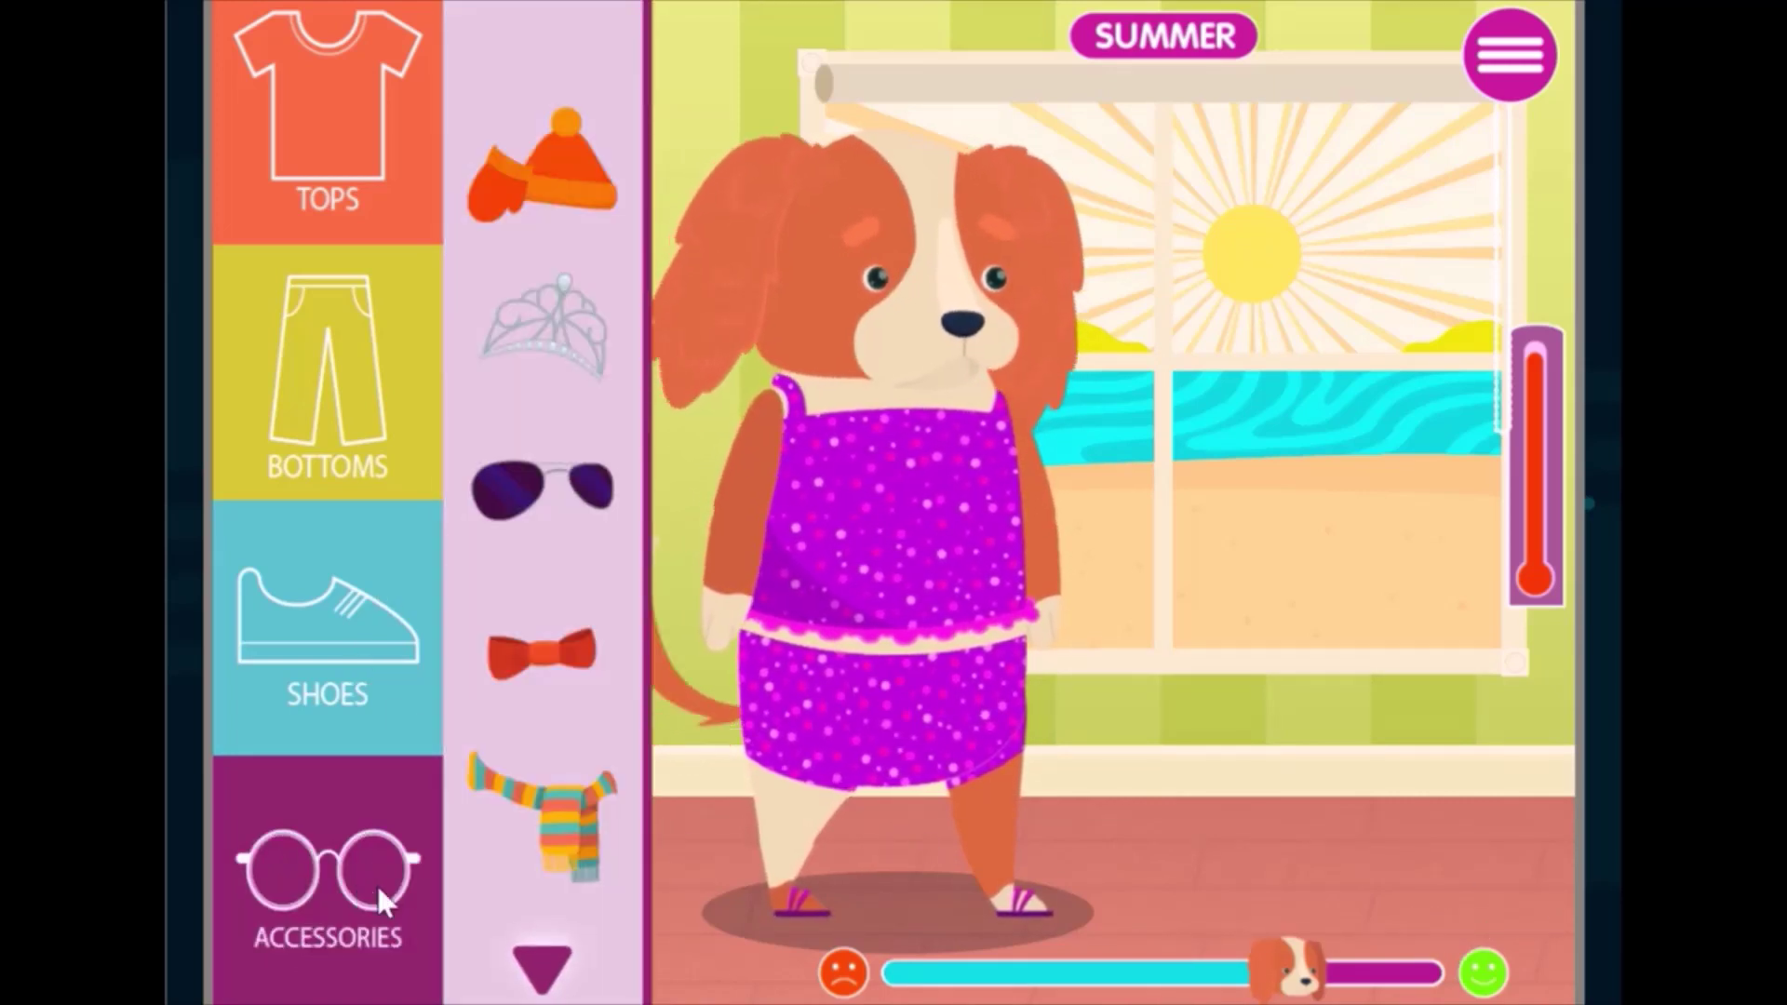
{"action": "left_click_drag", "start_coordinate": [513, 533], "coordinate": [926, 276]}
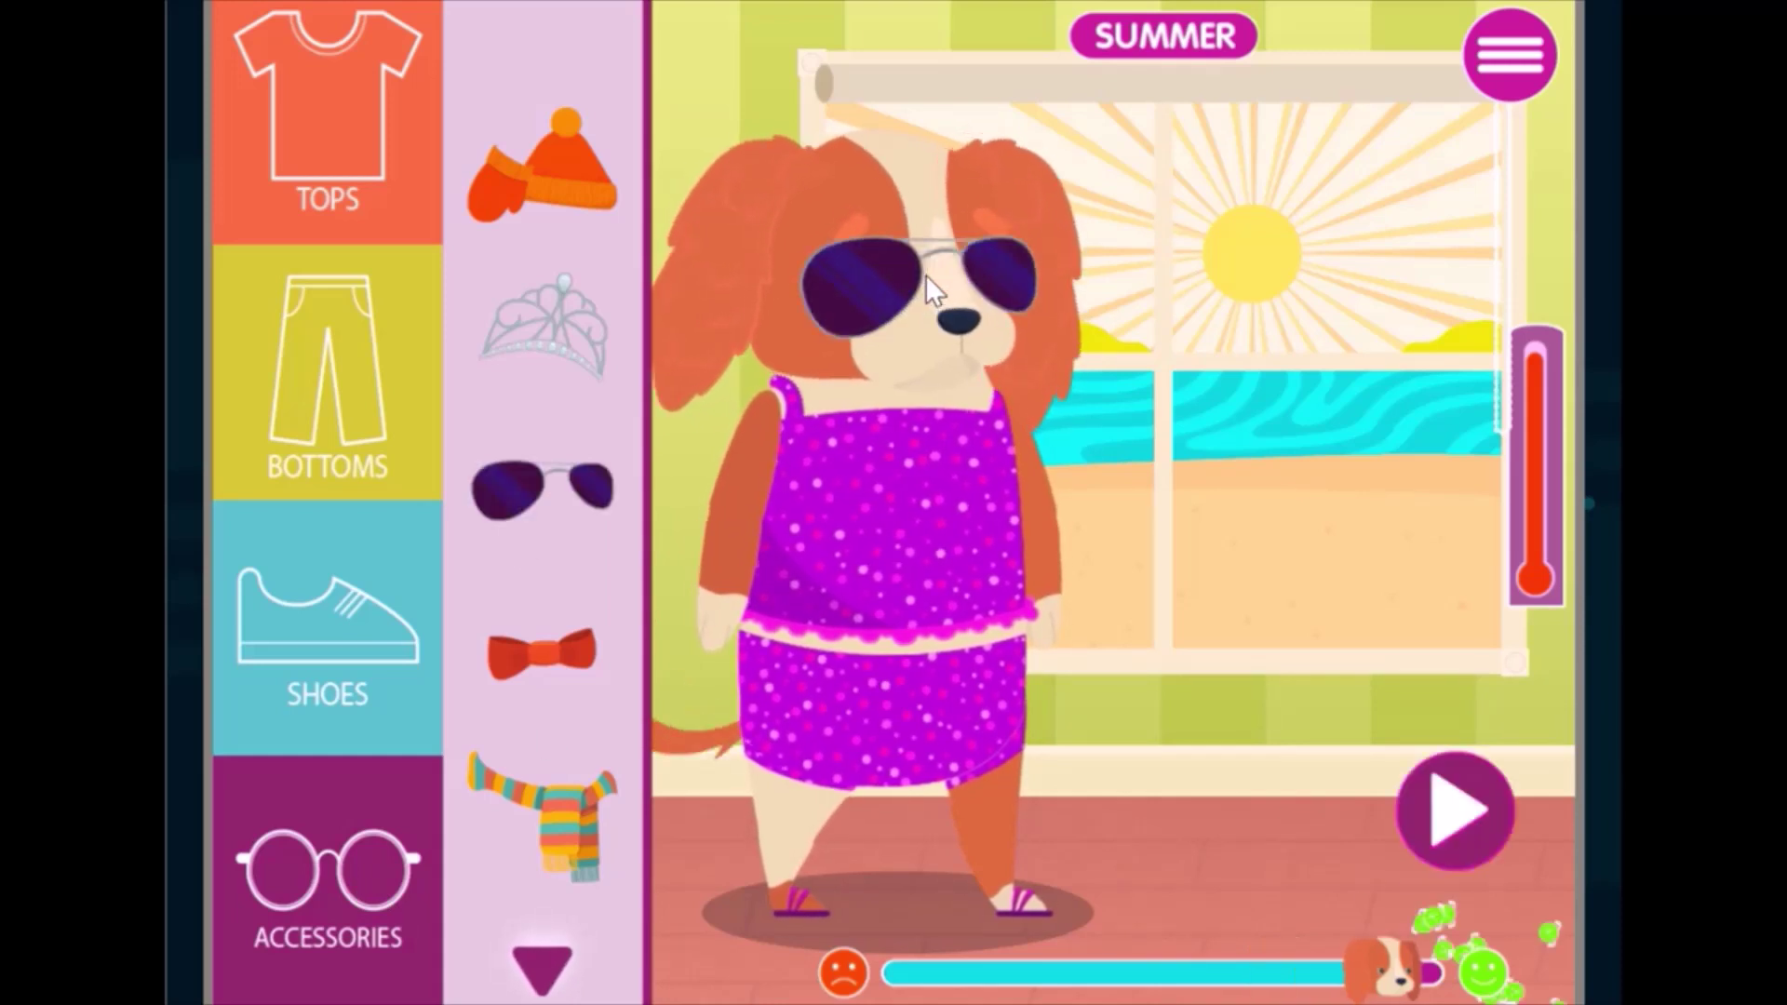
{"action": "left_click", "coordinate": [1466, 819]}
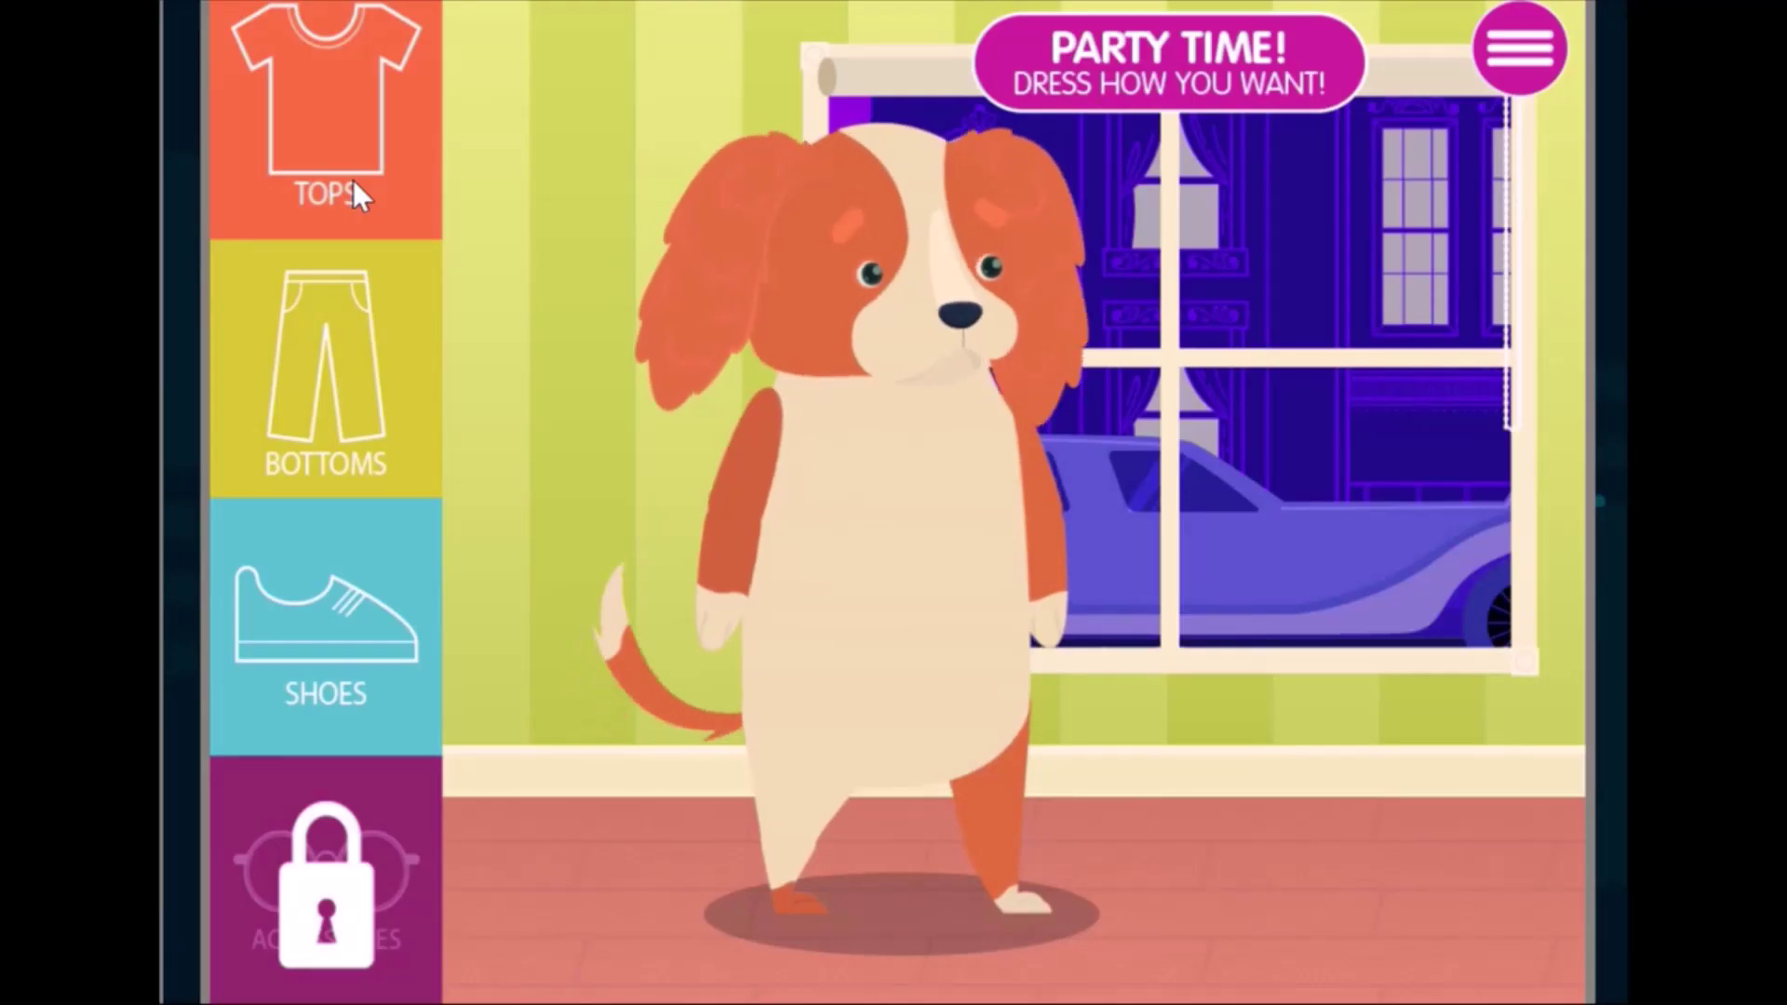
Dress the puppy for the party in the red plaid shirt and the dark purple strapped shoes
{"action": "left_click", "coordinate": [354, 182]}
{"action": "left_click_drag", "start_coordinate": [545, 784], "coordinate": [884, 508]}
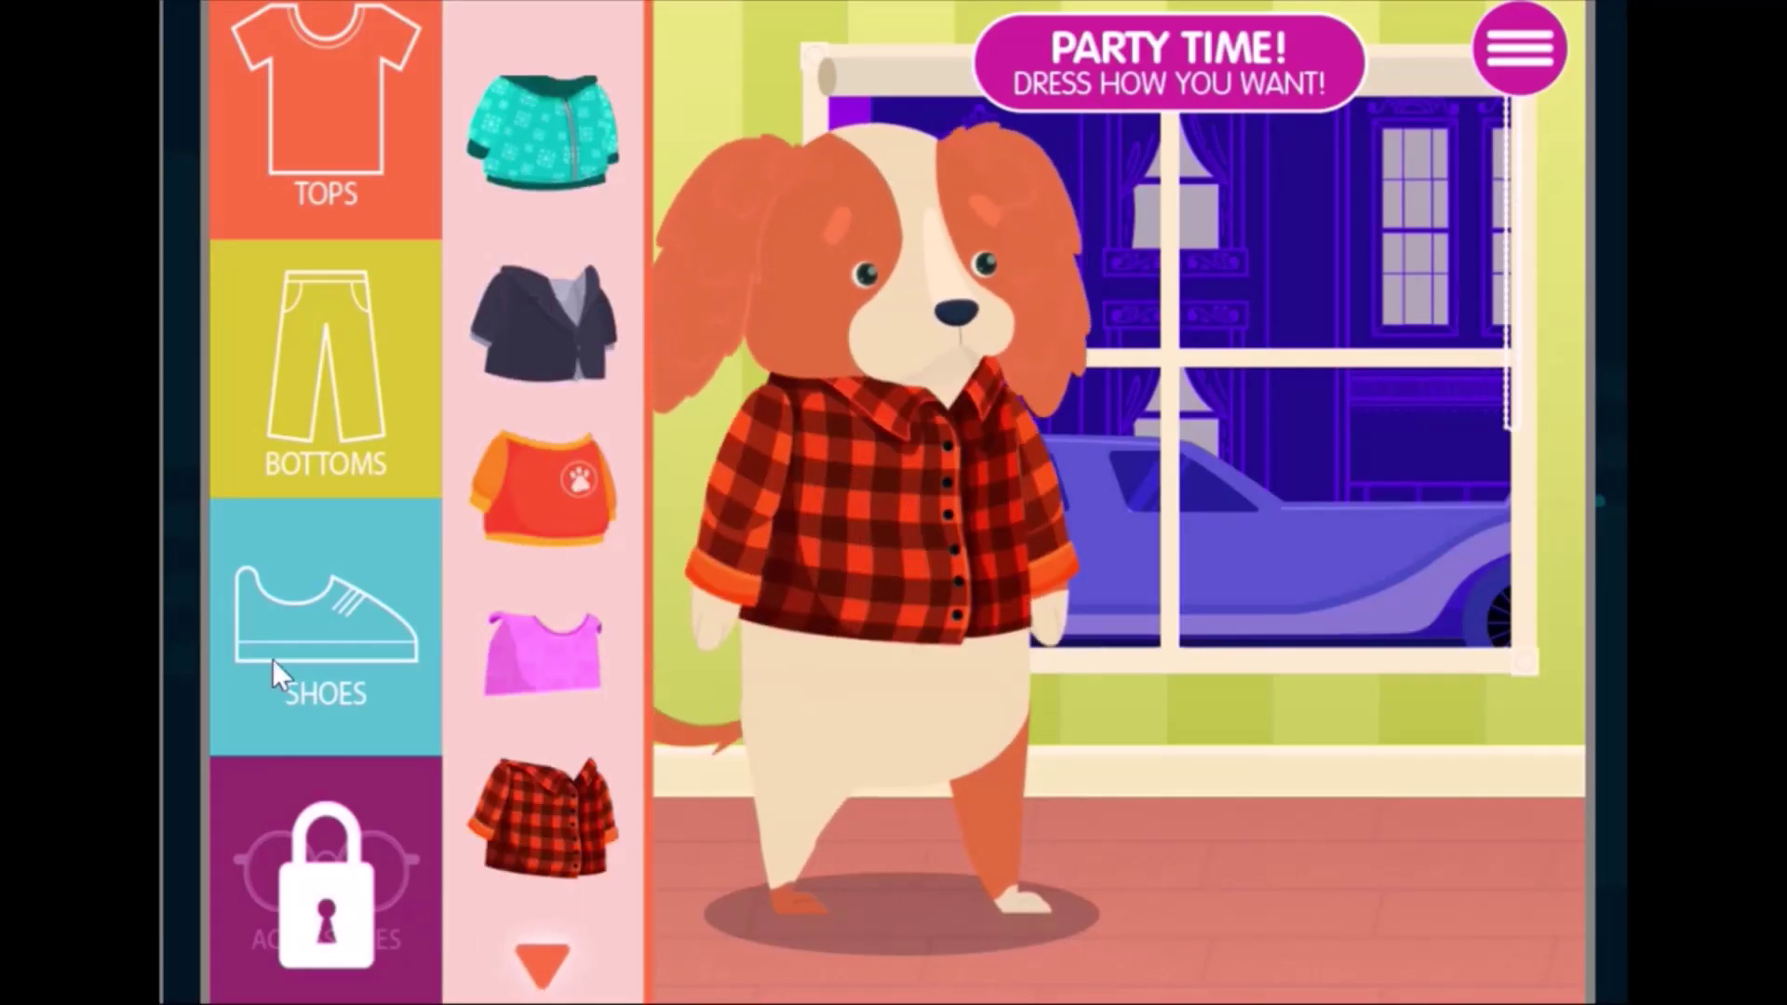
{"action": "left_click", "coordinate": [272, 659]}
{"action": "scroll", "coordinate": [549, 880], "scroll_direction": "down", "scroll_amount": 5}
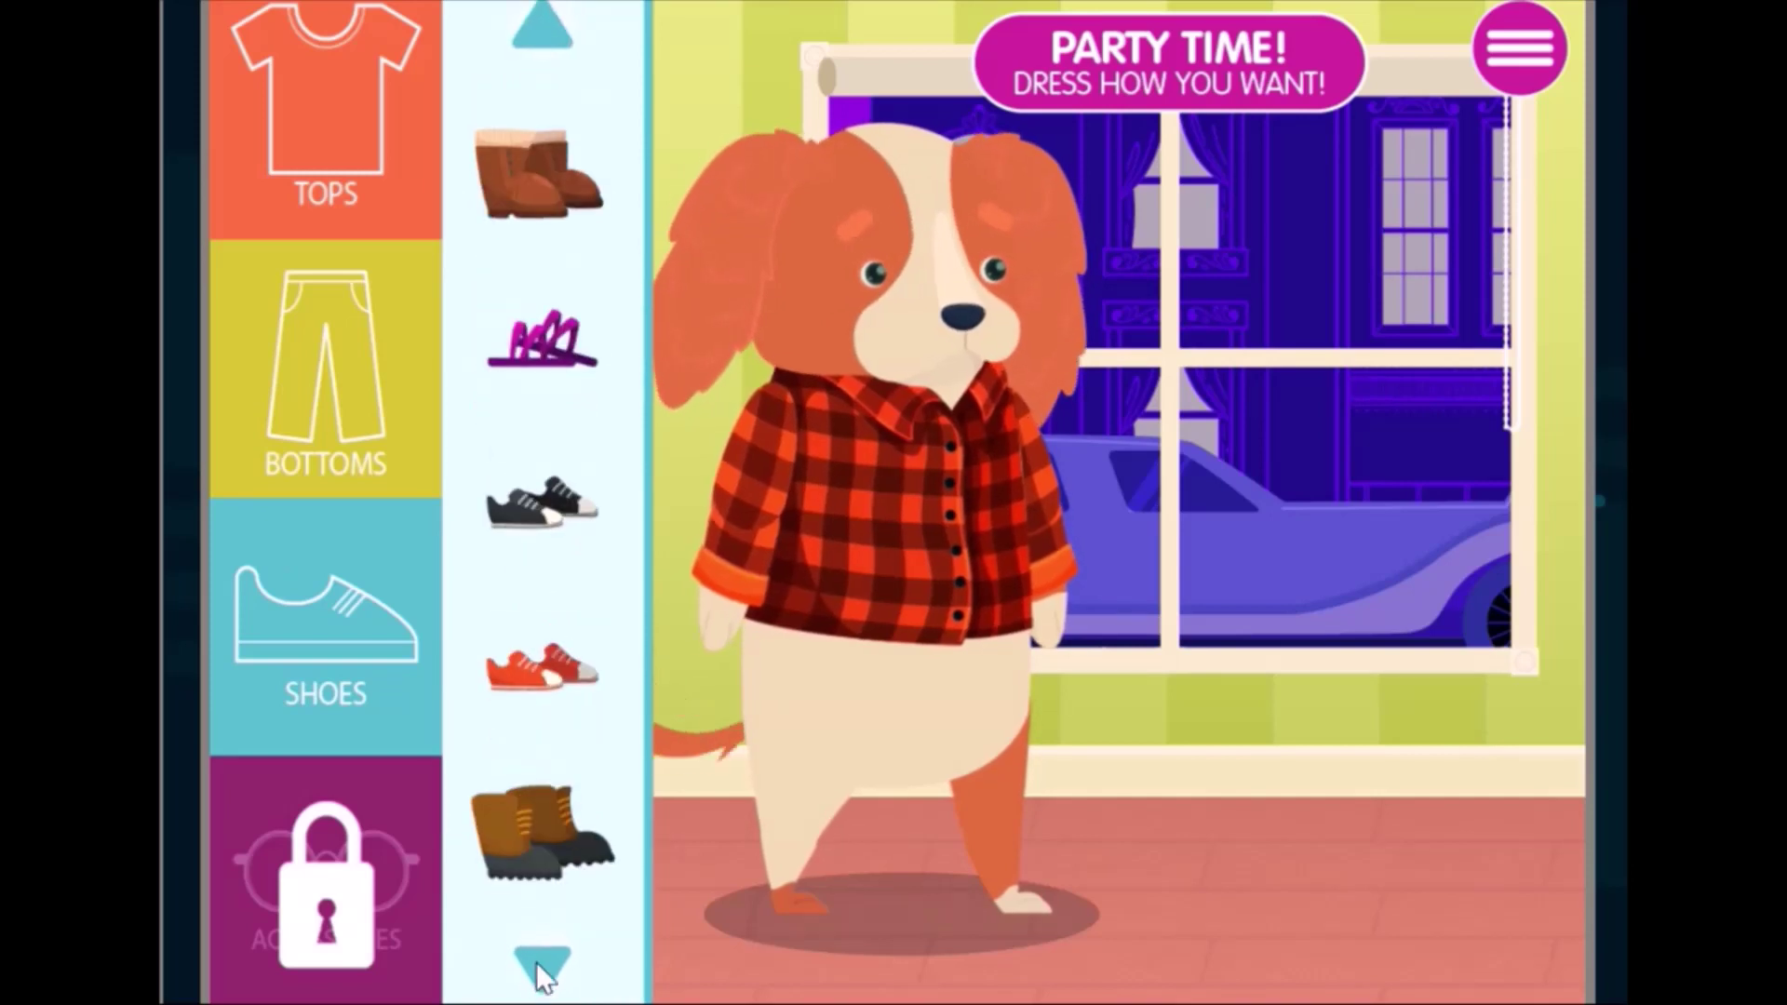
{"action": "left_click", "coordinate": [544, 861]}
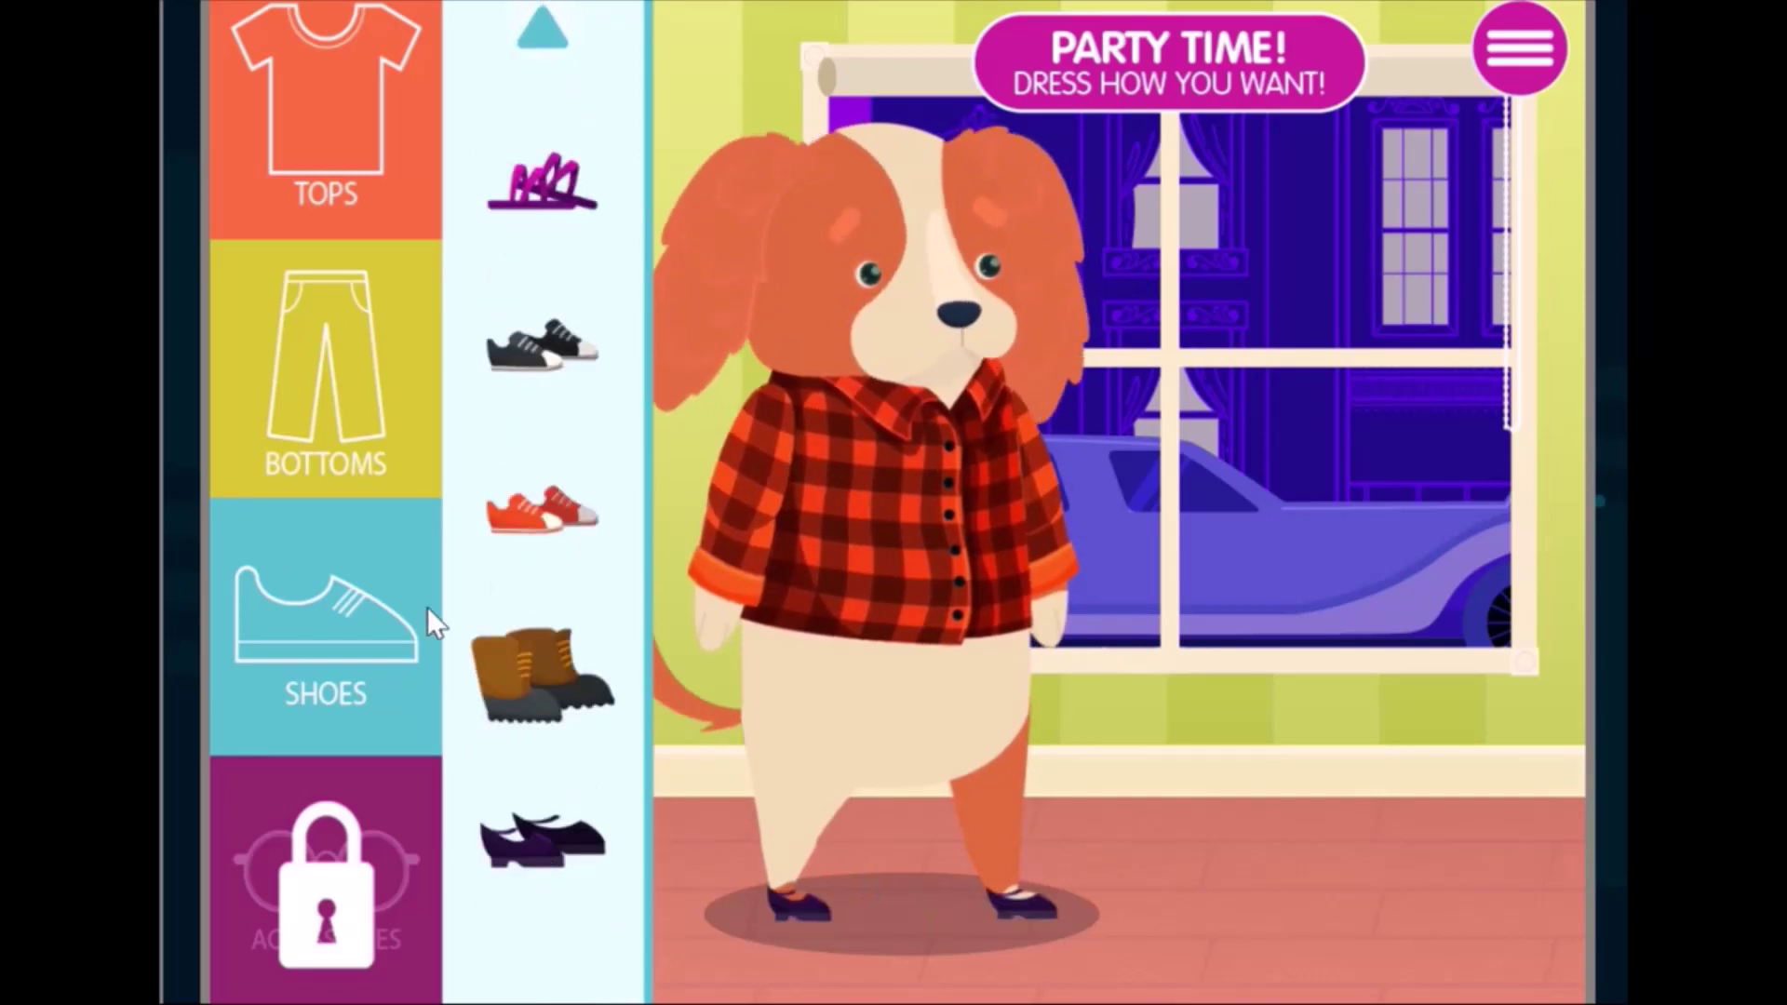
Look through the bottoms and dress the puppy in the cream skirt
{"action": "left_click", "coordinate": [294, 388]}
{"action": "left_click", "coordinate": [530, 954]}
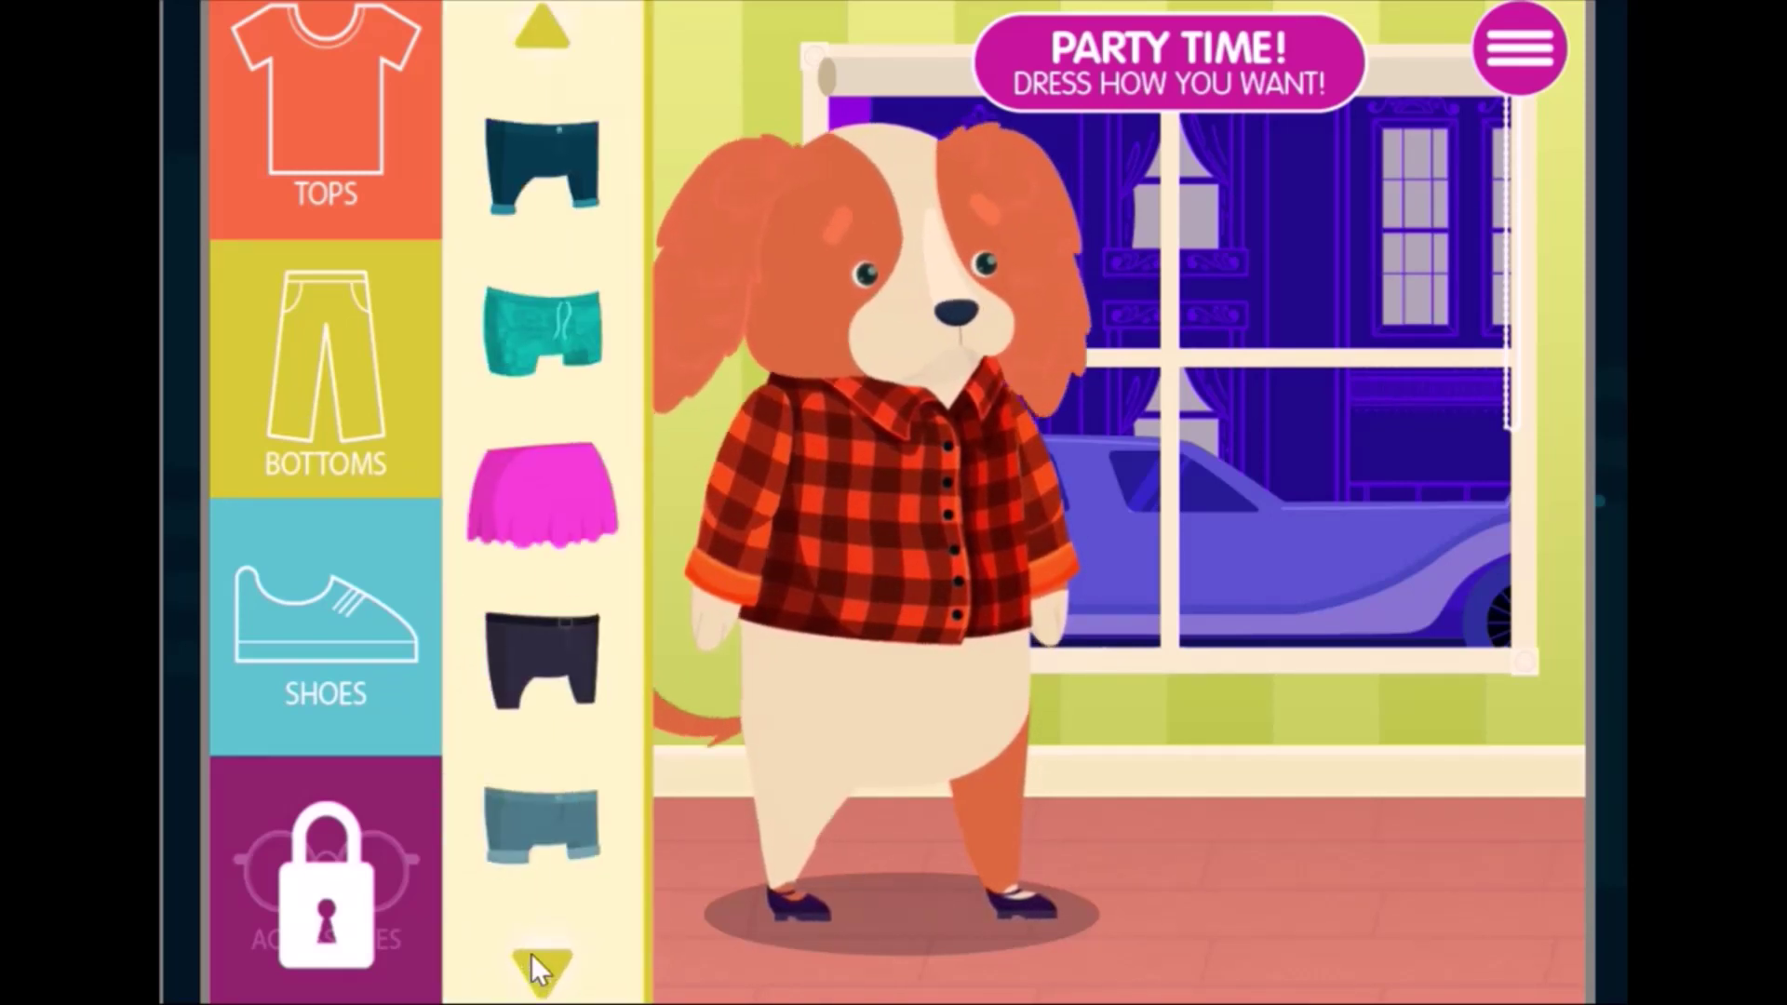
{"action": "left_click", "coordinate": [534, 952]}
{"action": "left_click_drag", "start_coordinate": [543, 675], "coordinate": [851, 674]}
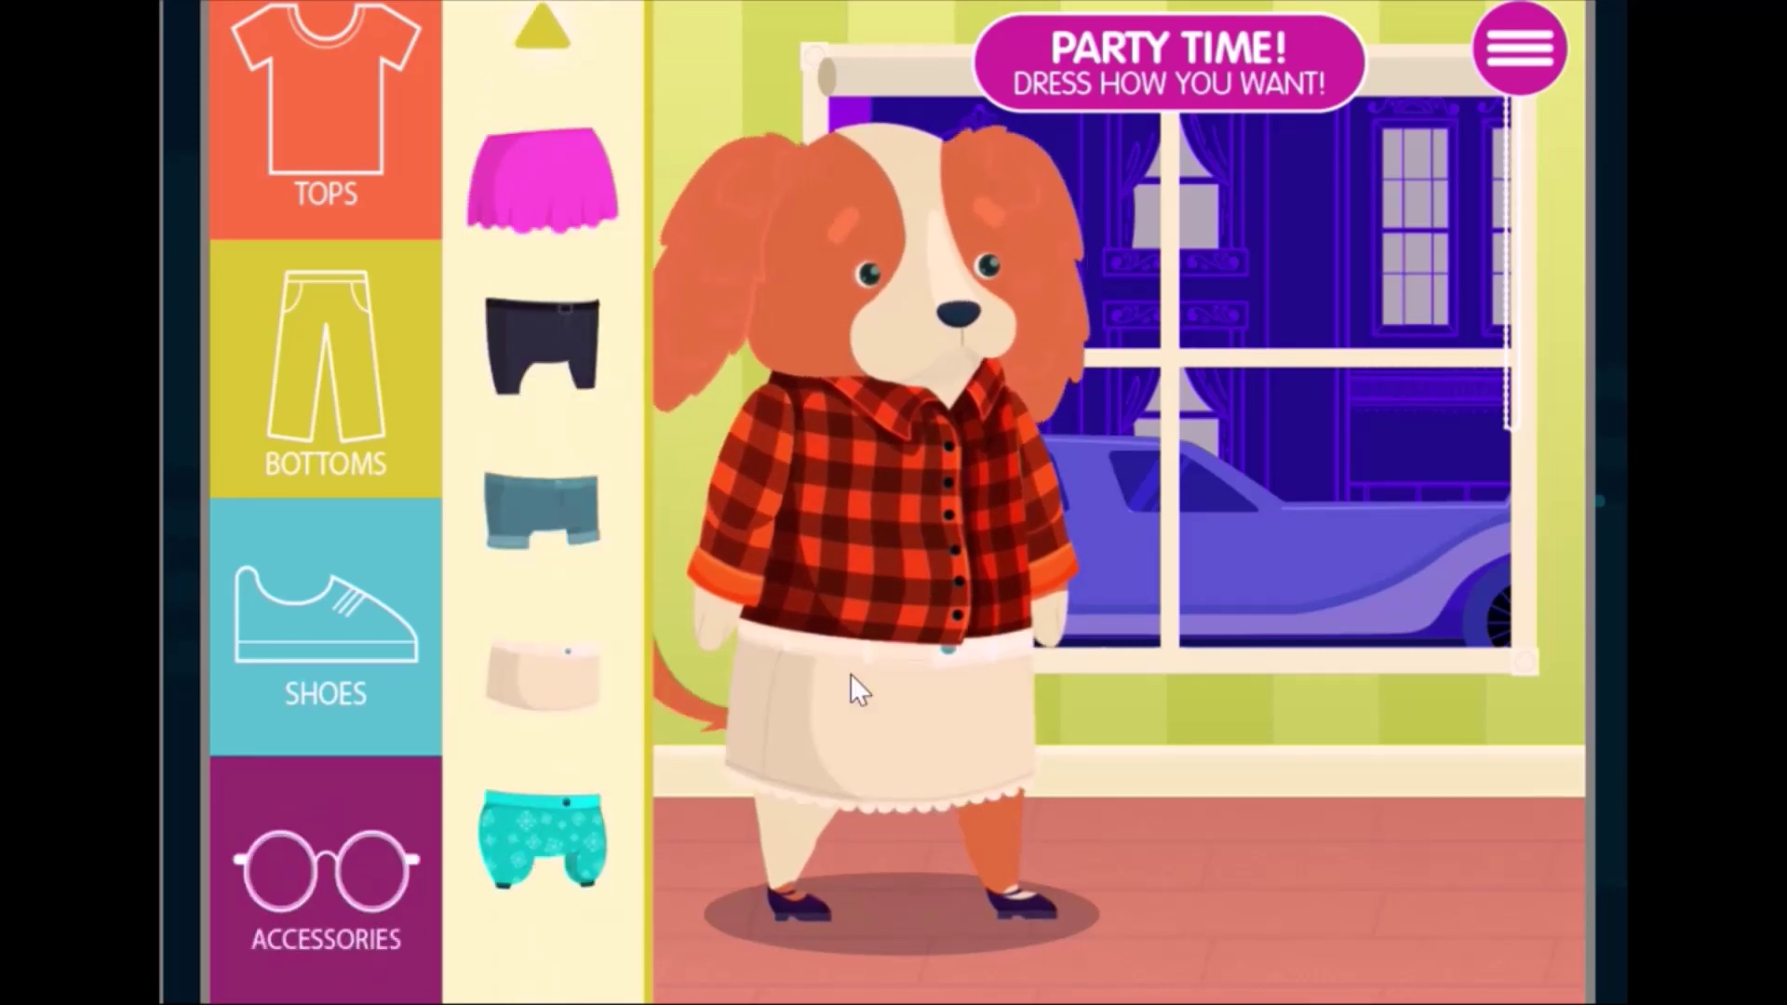
Add the silver tiara and the blue pendant necklace to the puppy, and finish the party round
{"action": "left_click", "coordinate": [352, 879]}
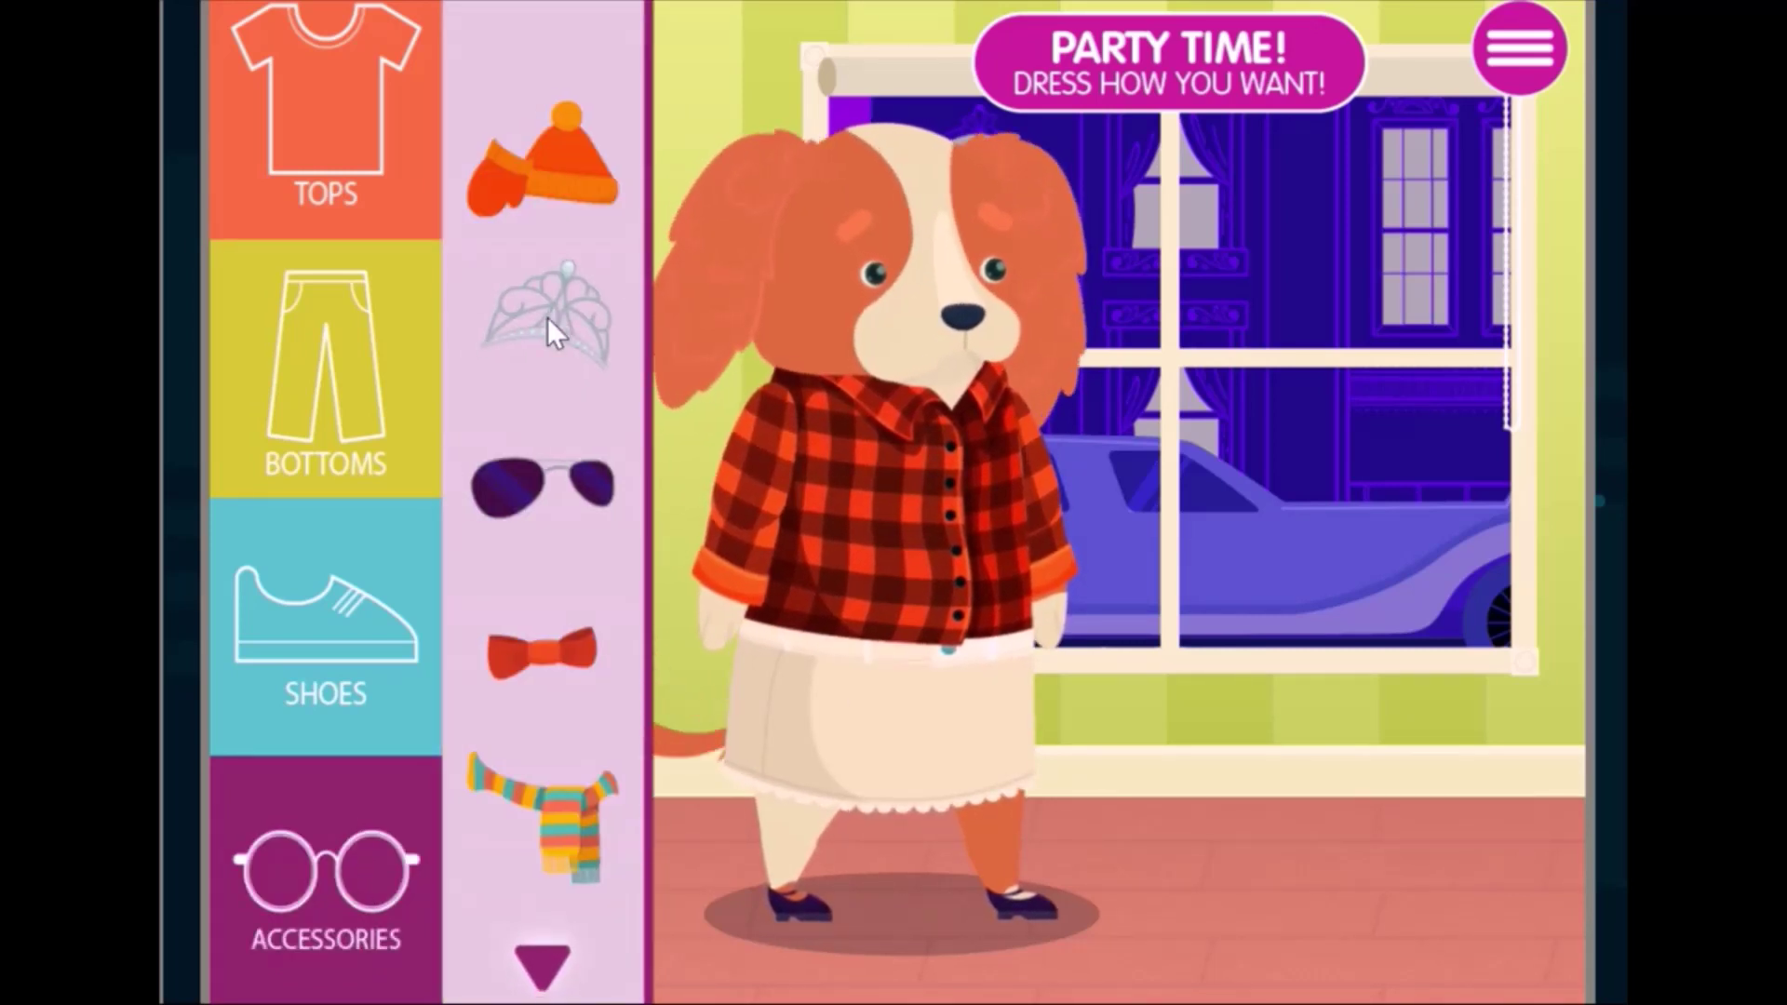
{"action": "left_click_drag", "start_coordinate": [548, 317], "coordinate": [900, 125]}
{"action": "left_click", "coordinate": [538, 959]}
{"action": "left_click", "coordinate": [538, 958]}
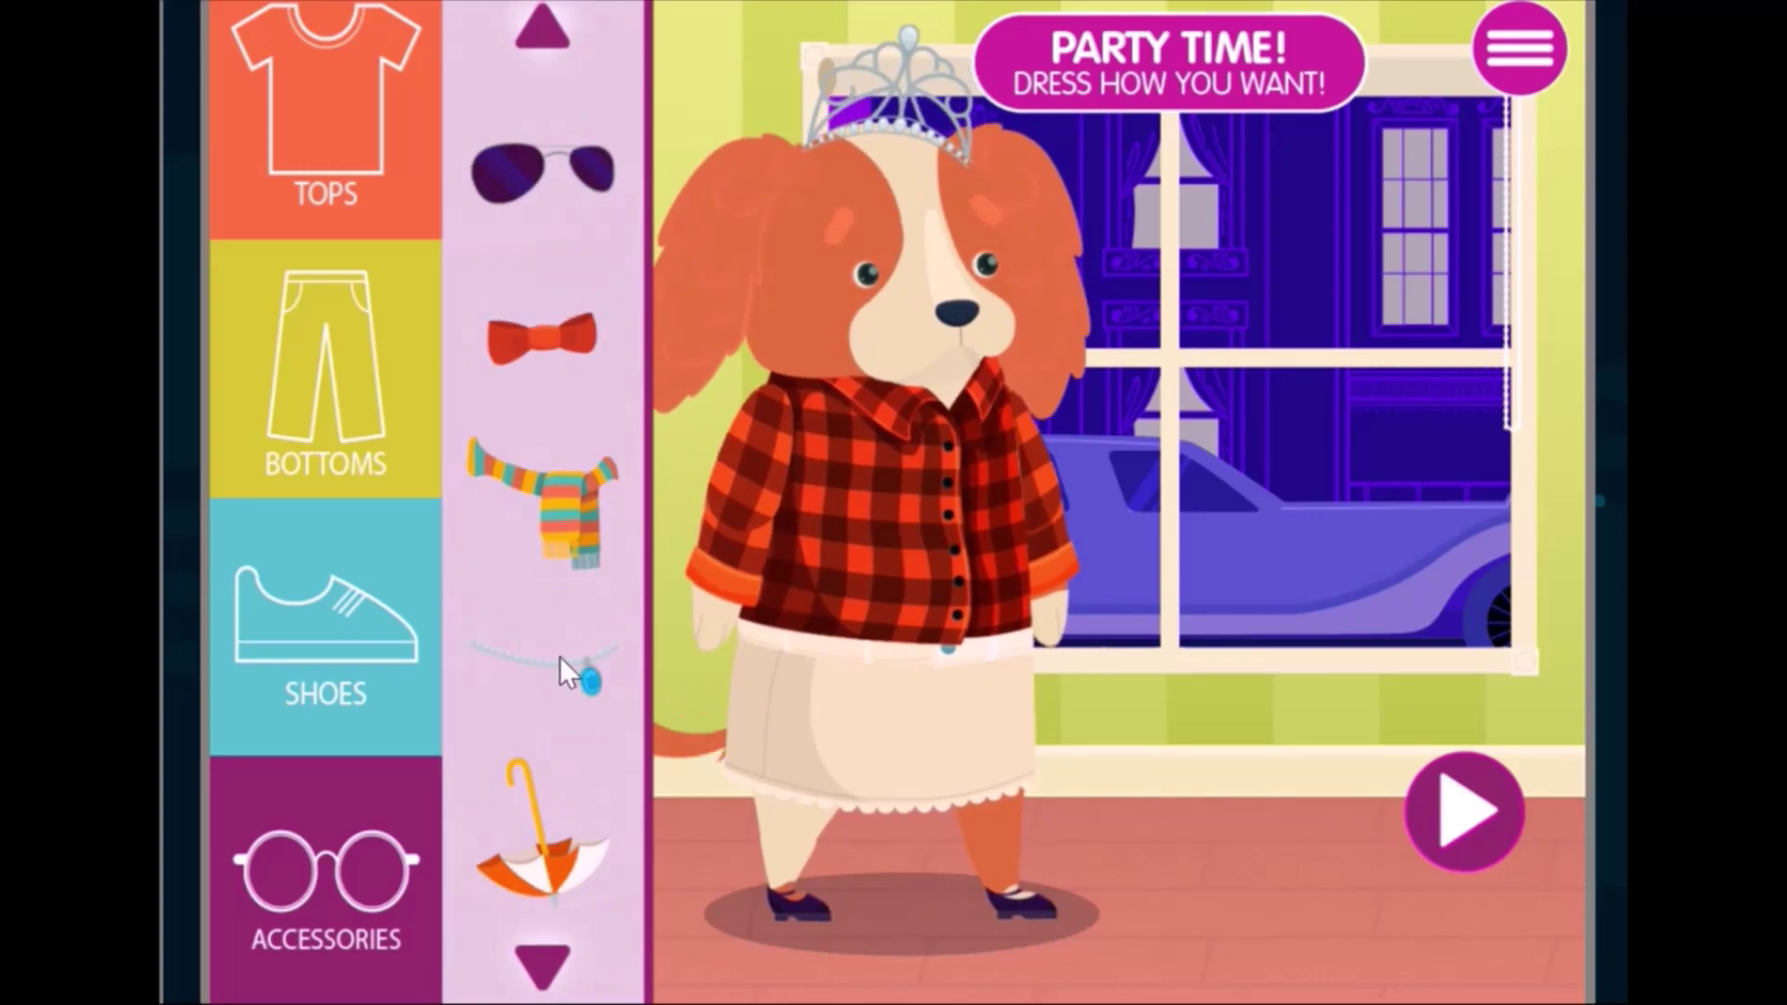
{"action": "left_click_drag", "start_coordinate": [561, 656], "coordinate": [940, 361]}
{"action": "left_click", "coordinate": [1454, 798]}
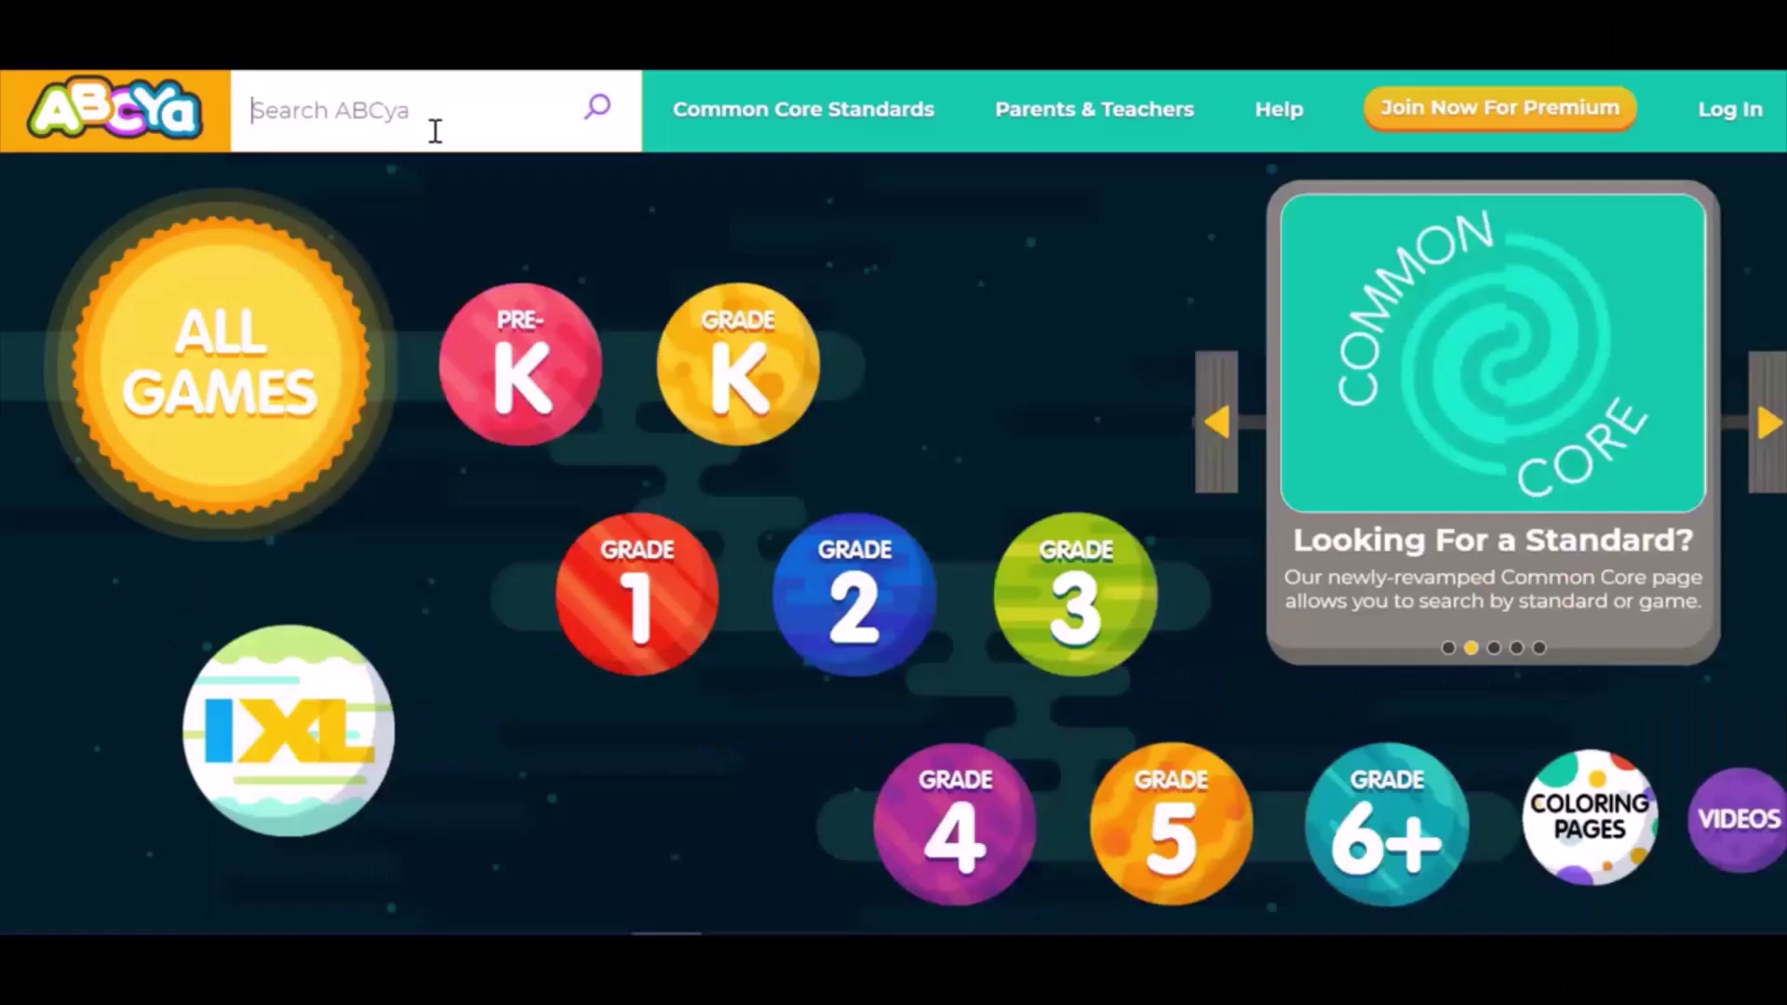
Search ABCya for the Make a Mask game and start its English version
{"action": "type", "text": "make"}
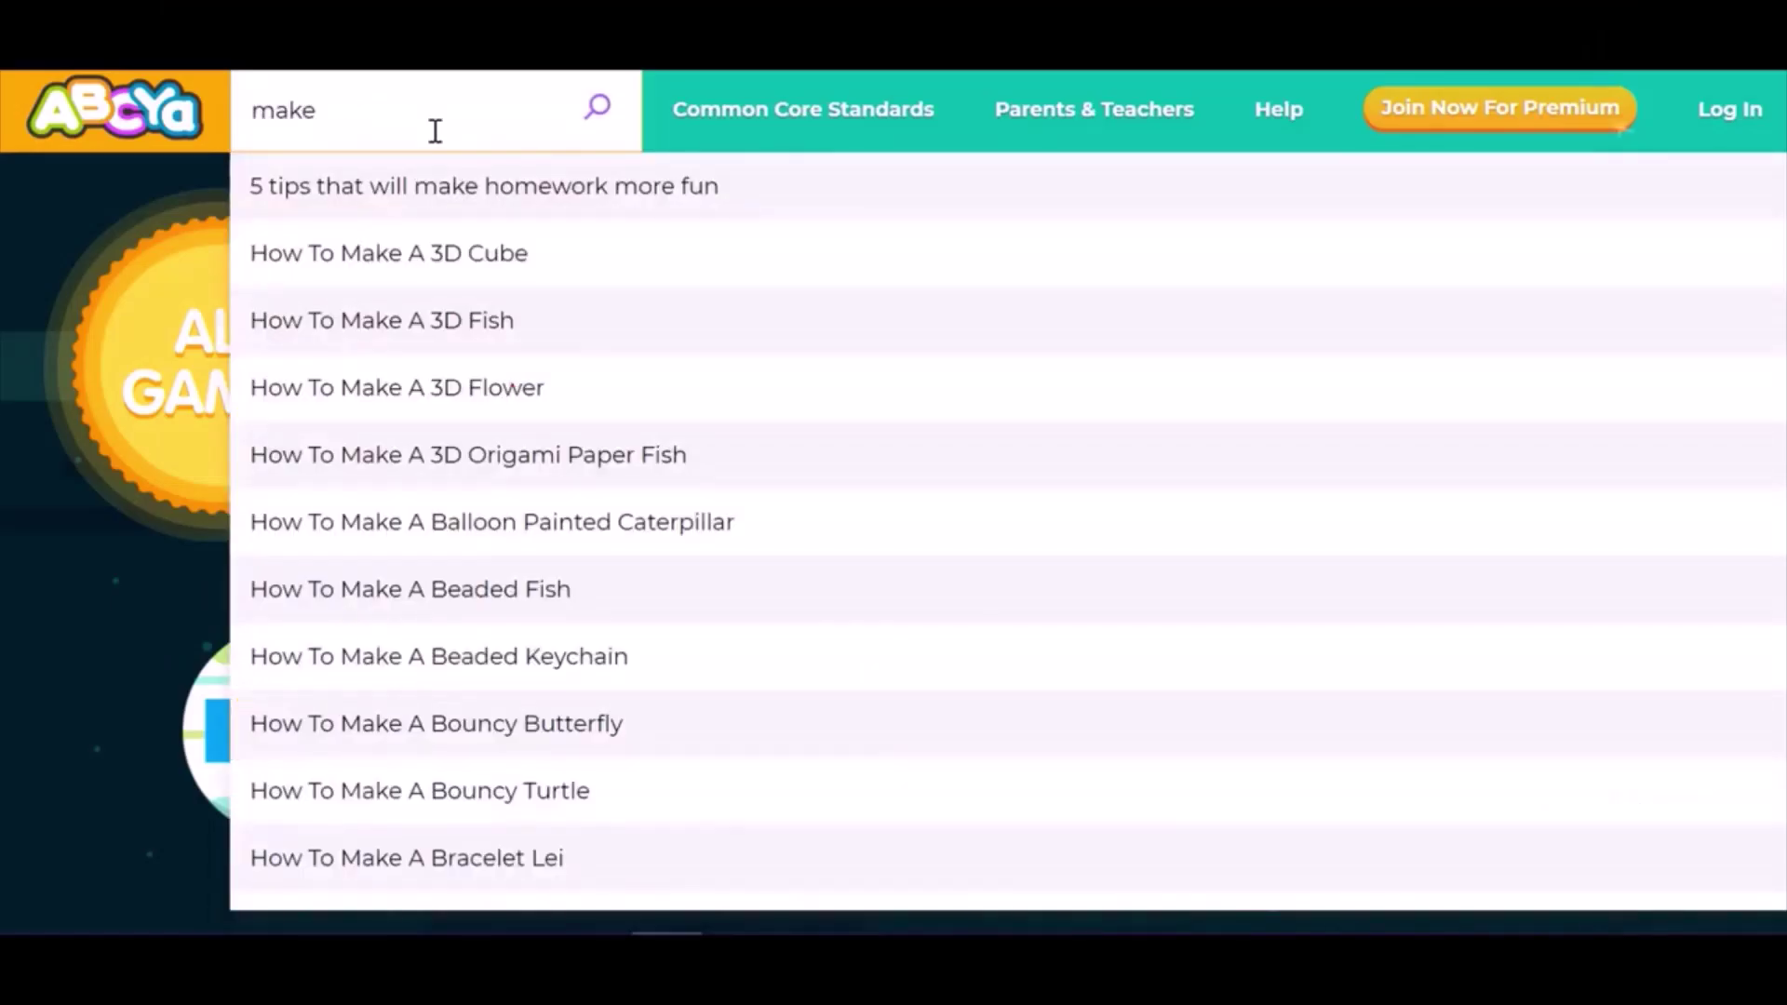
{"action": "type", "text": " a mas"}
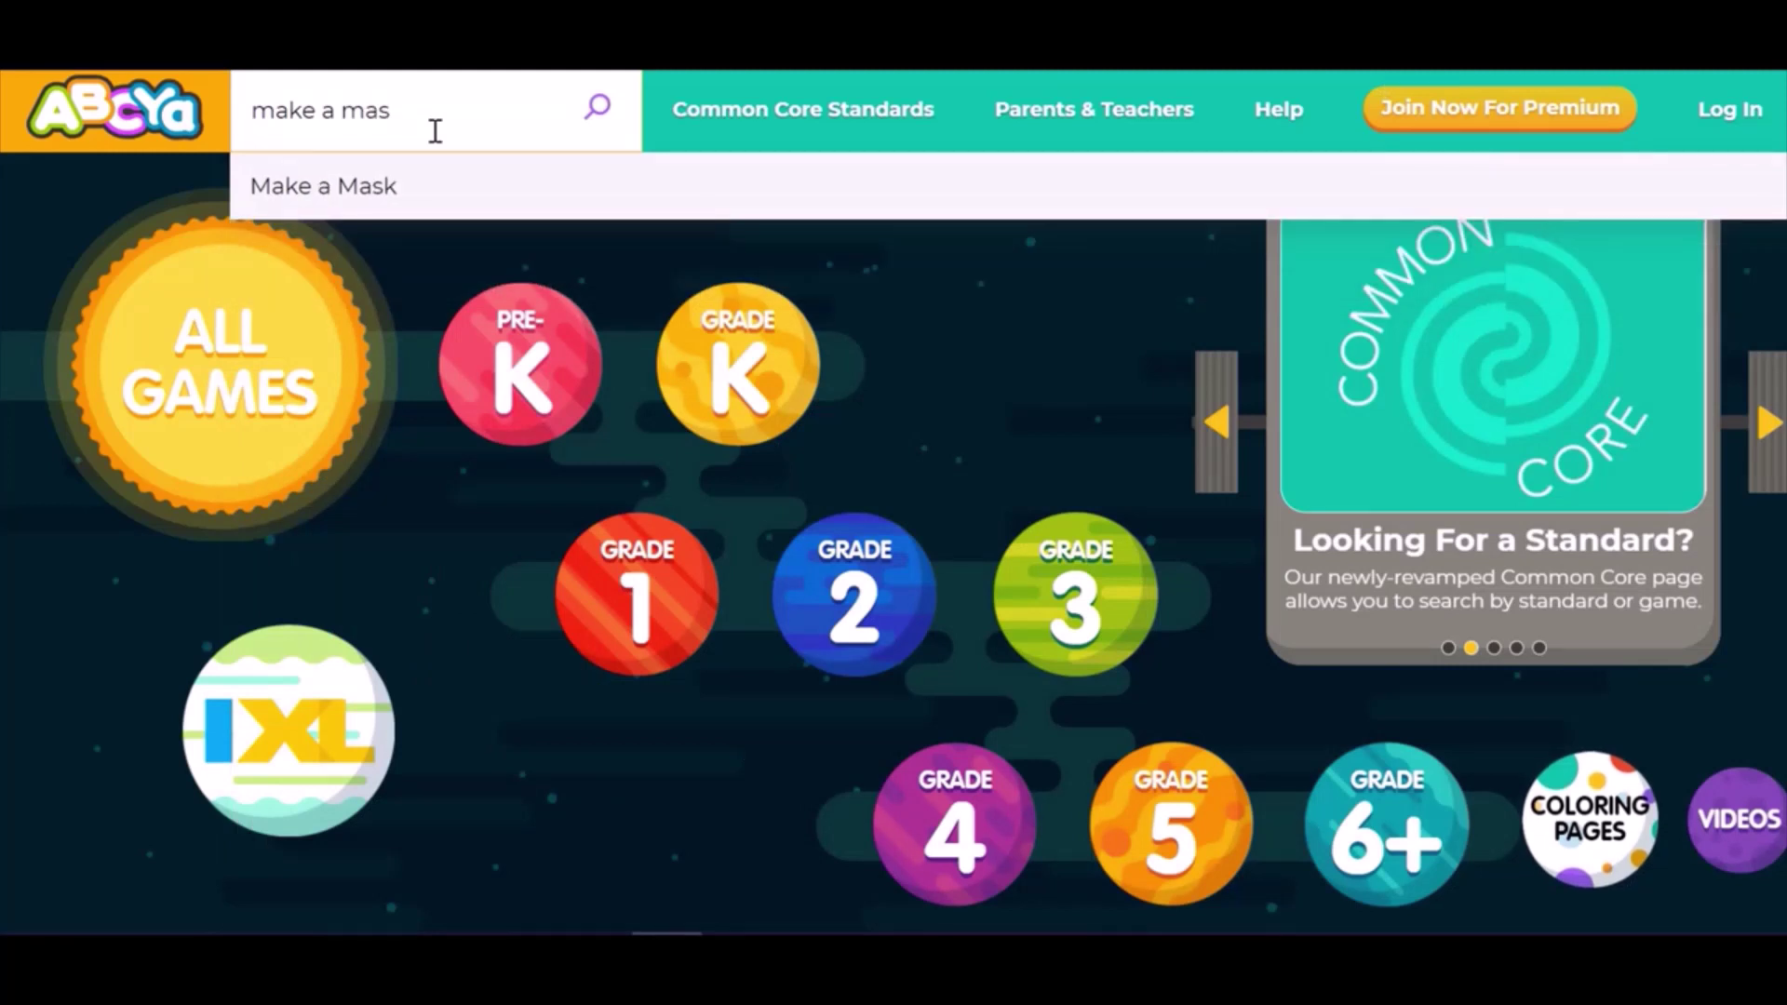
{"action": "left_click", "coordinate": [399, 185]}
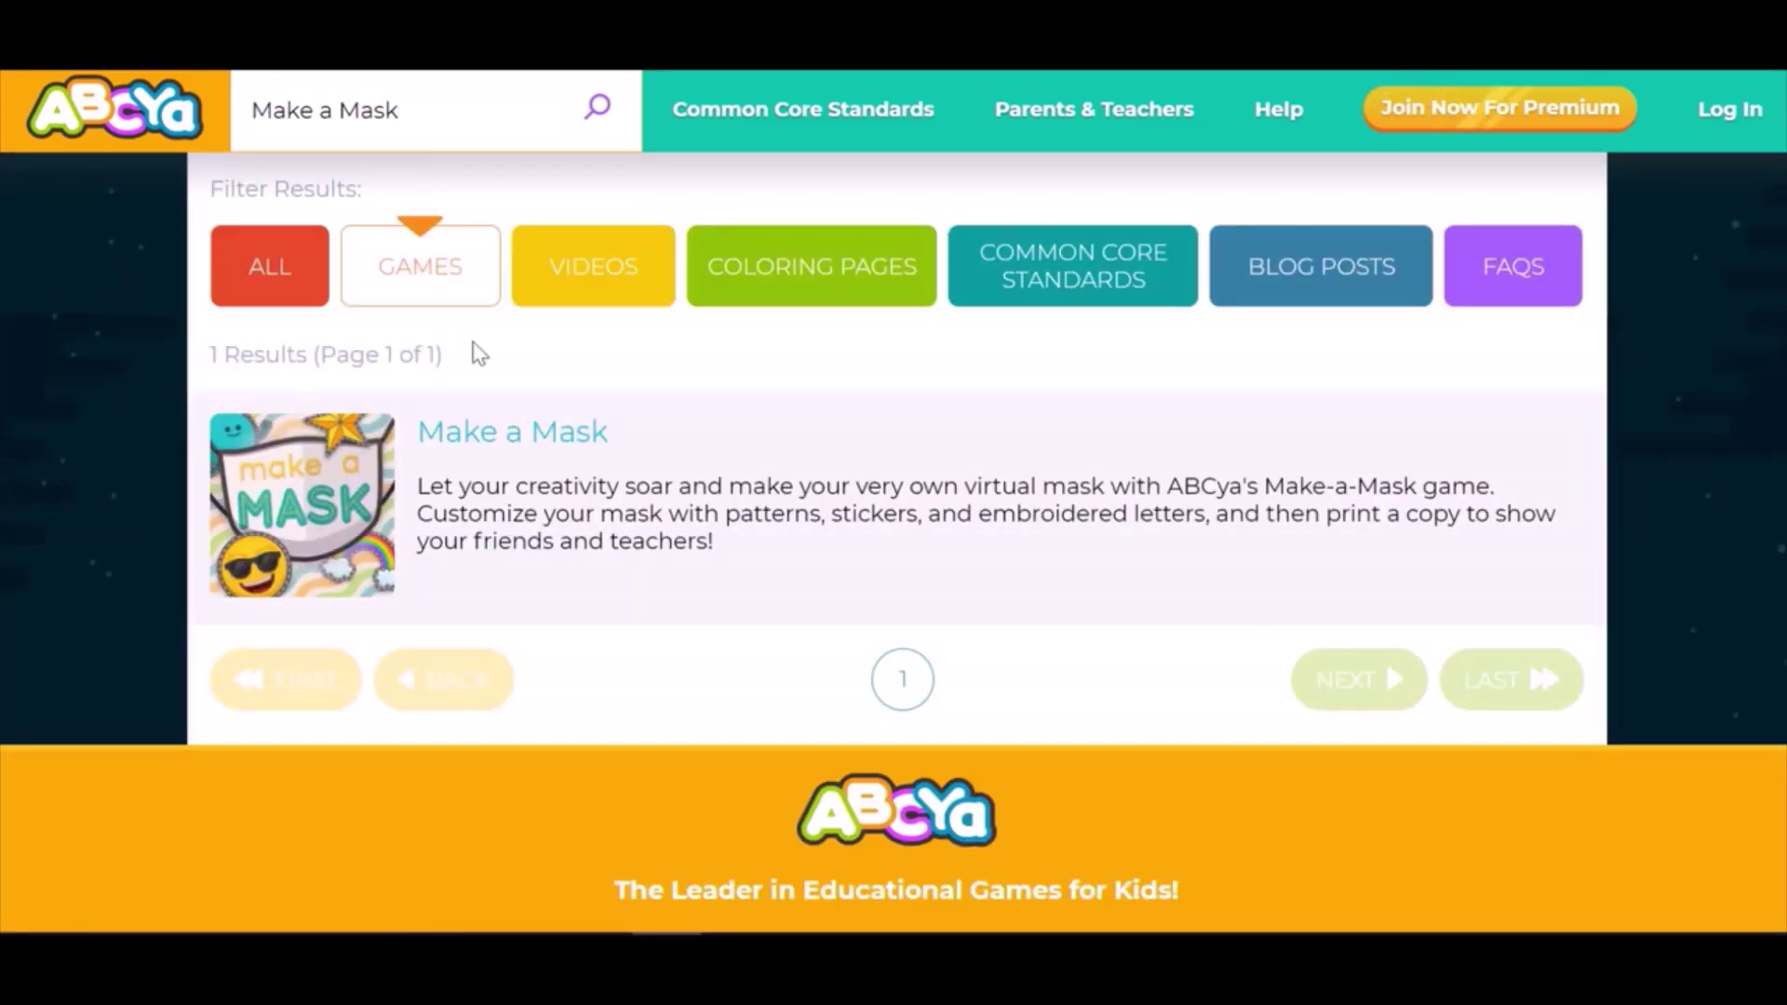
{"action": "left_click", "coordinate": [521, 431]}
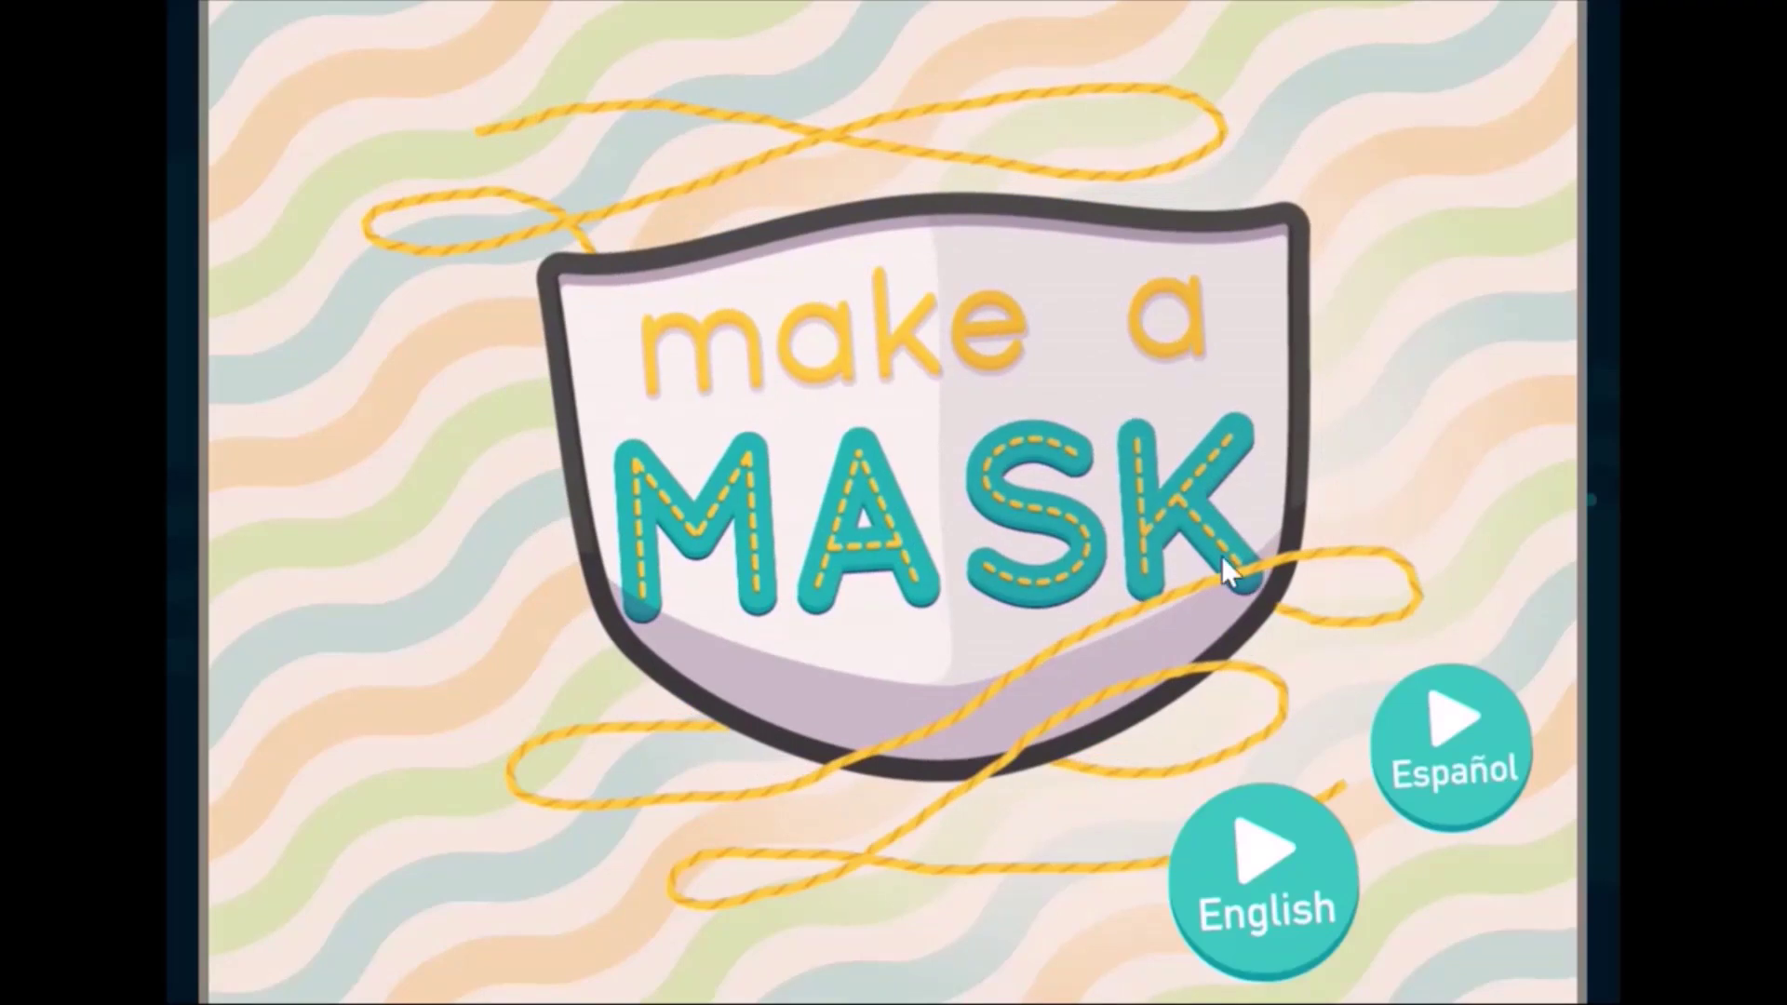
{"action": "left_click", "coordinate": [1236, 874]}
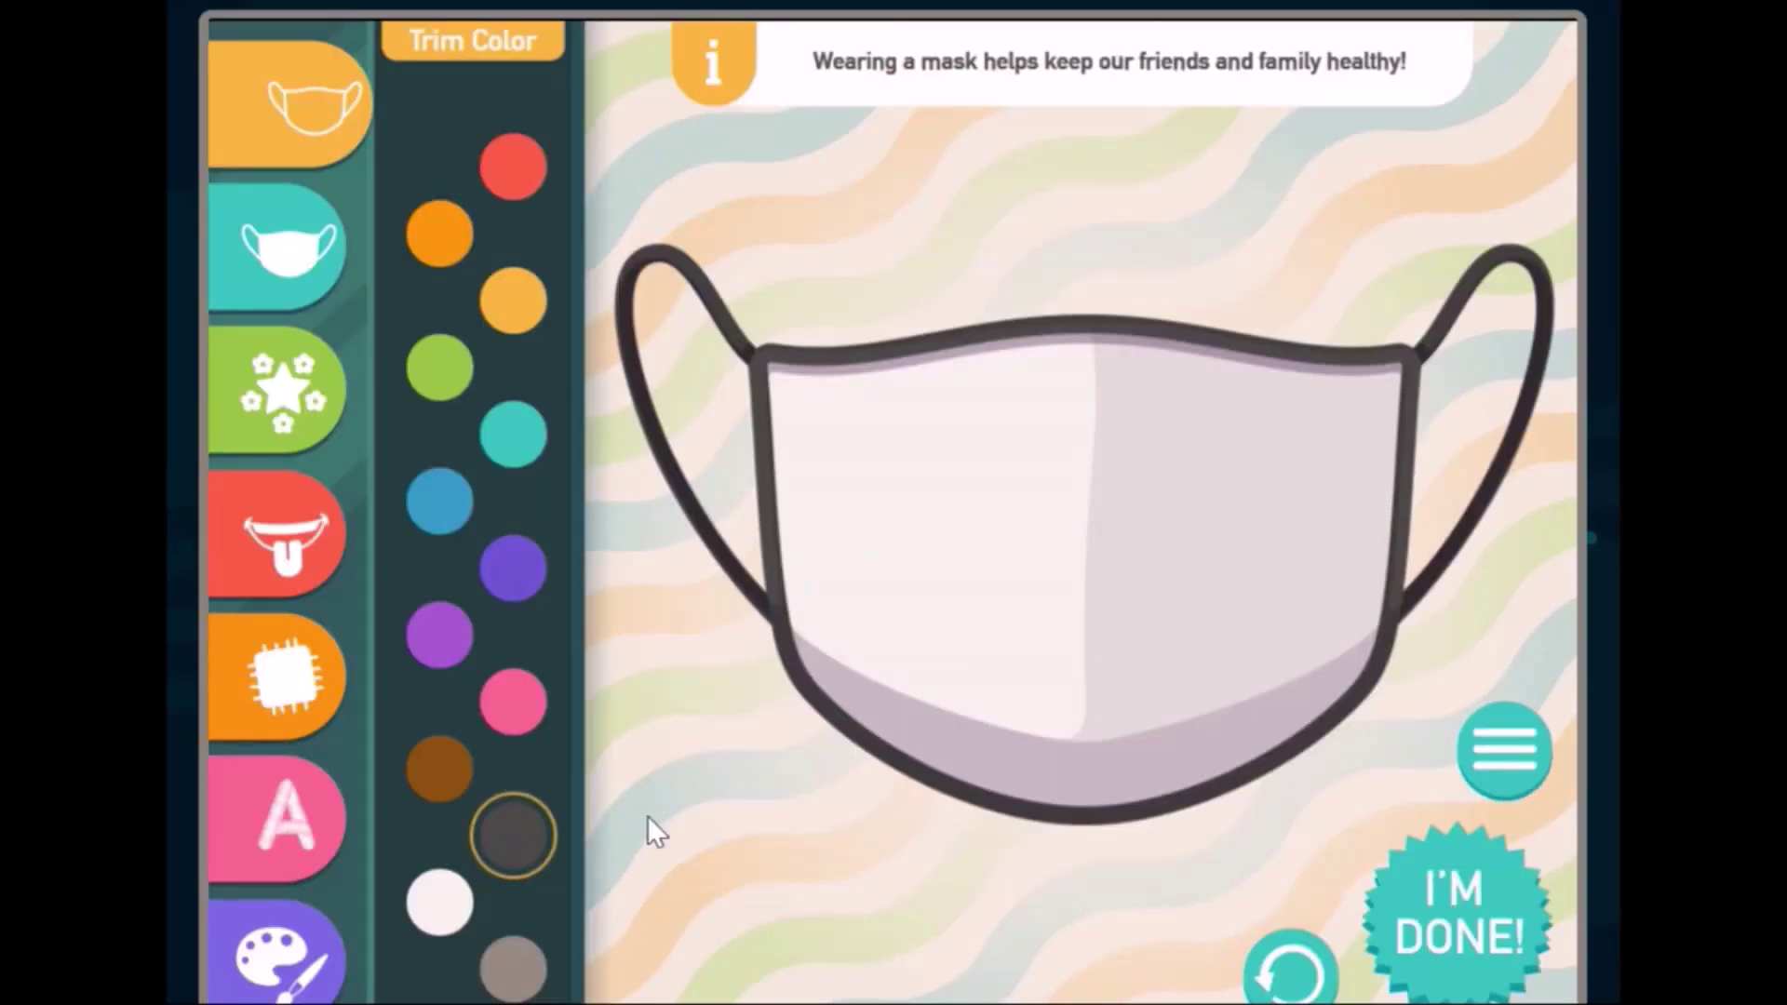
Set the mask's trim colour to red and its fabric colour to blue-purple
{"action": "left_click", "coordinate": [289, 130]}
{"action": "left_click", "coordinate": [288, 123]}
{"action": "left_click", "coordinate": [520, 207]}
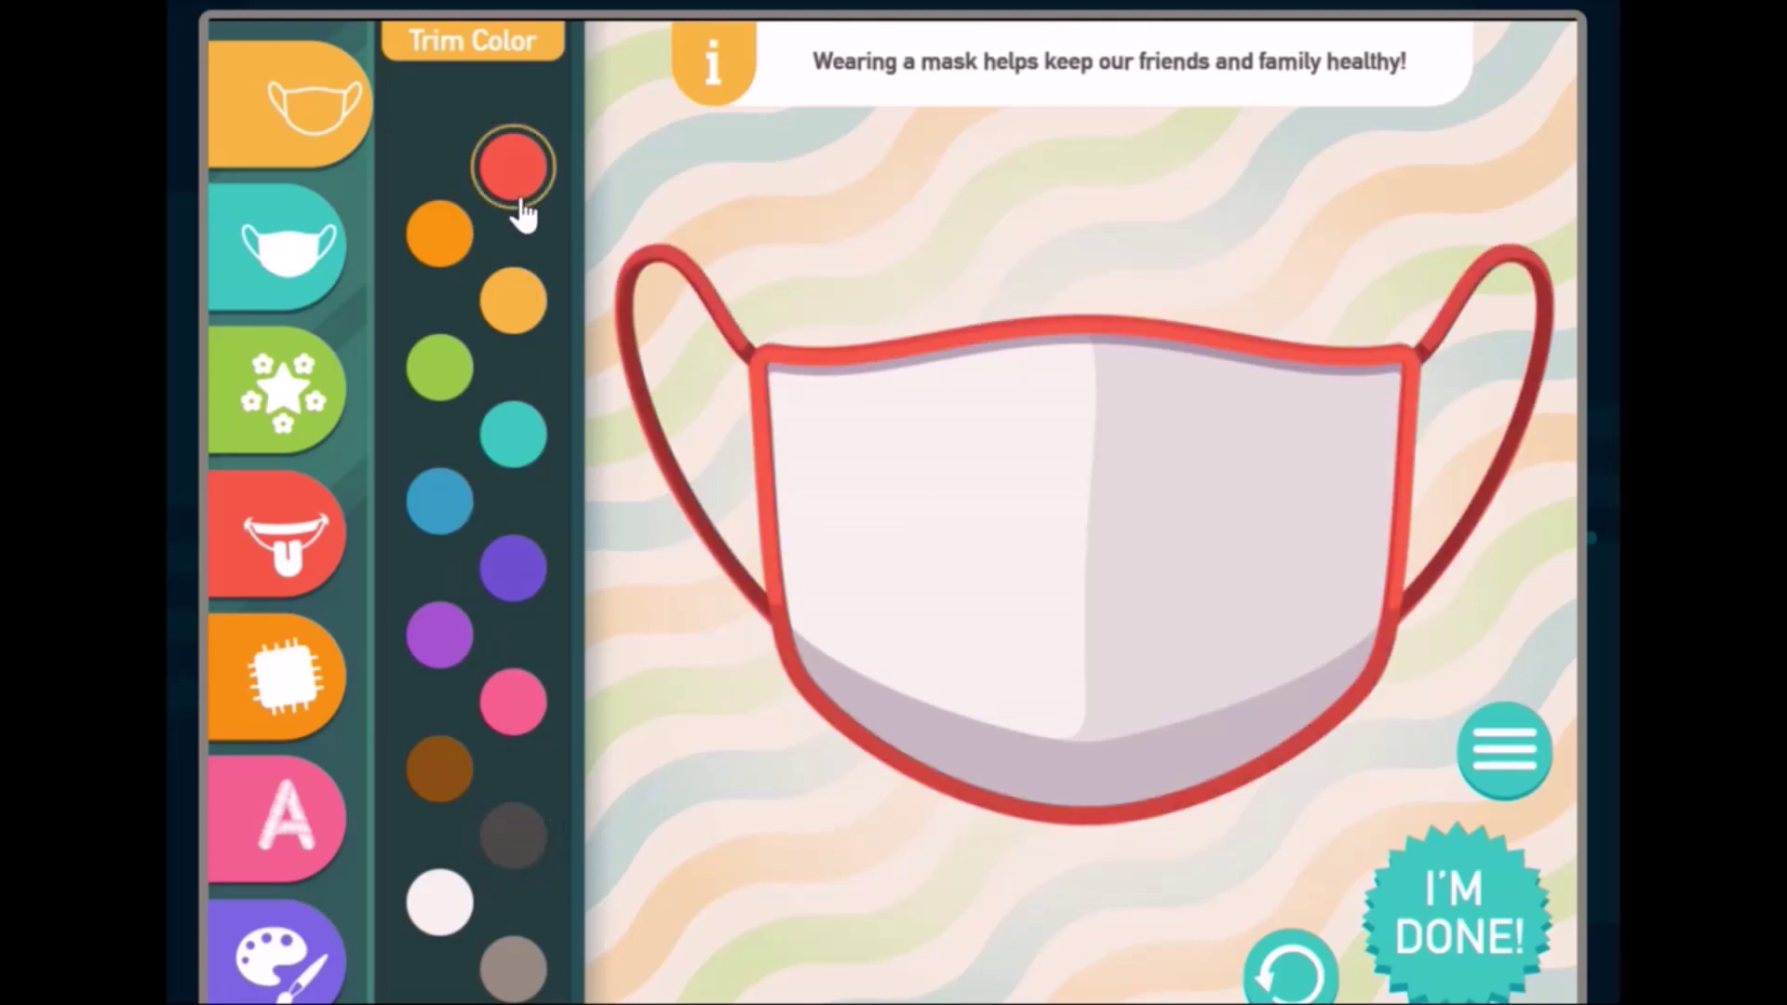
{"action": "left_click", "coordinate": [324, 249]}
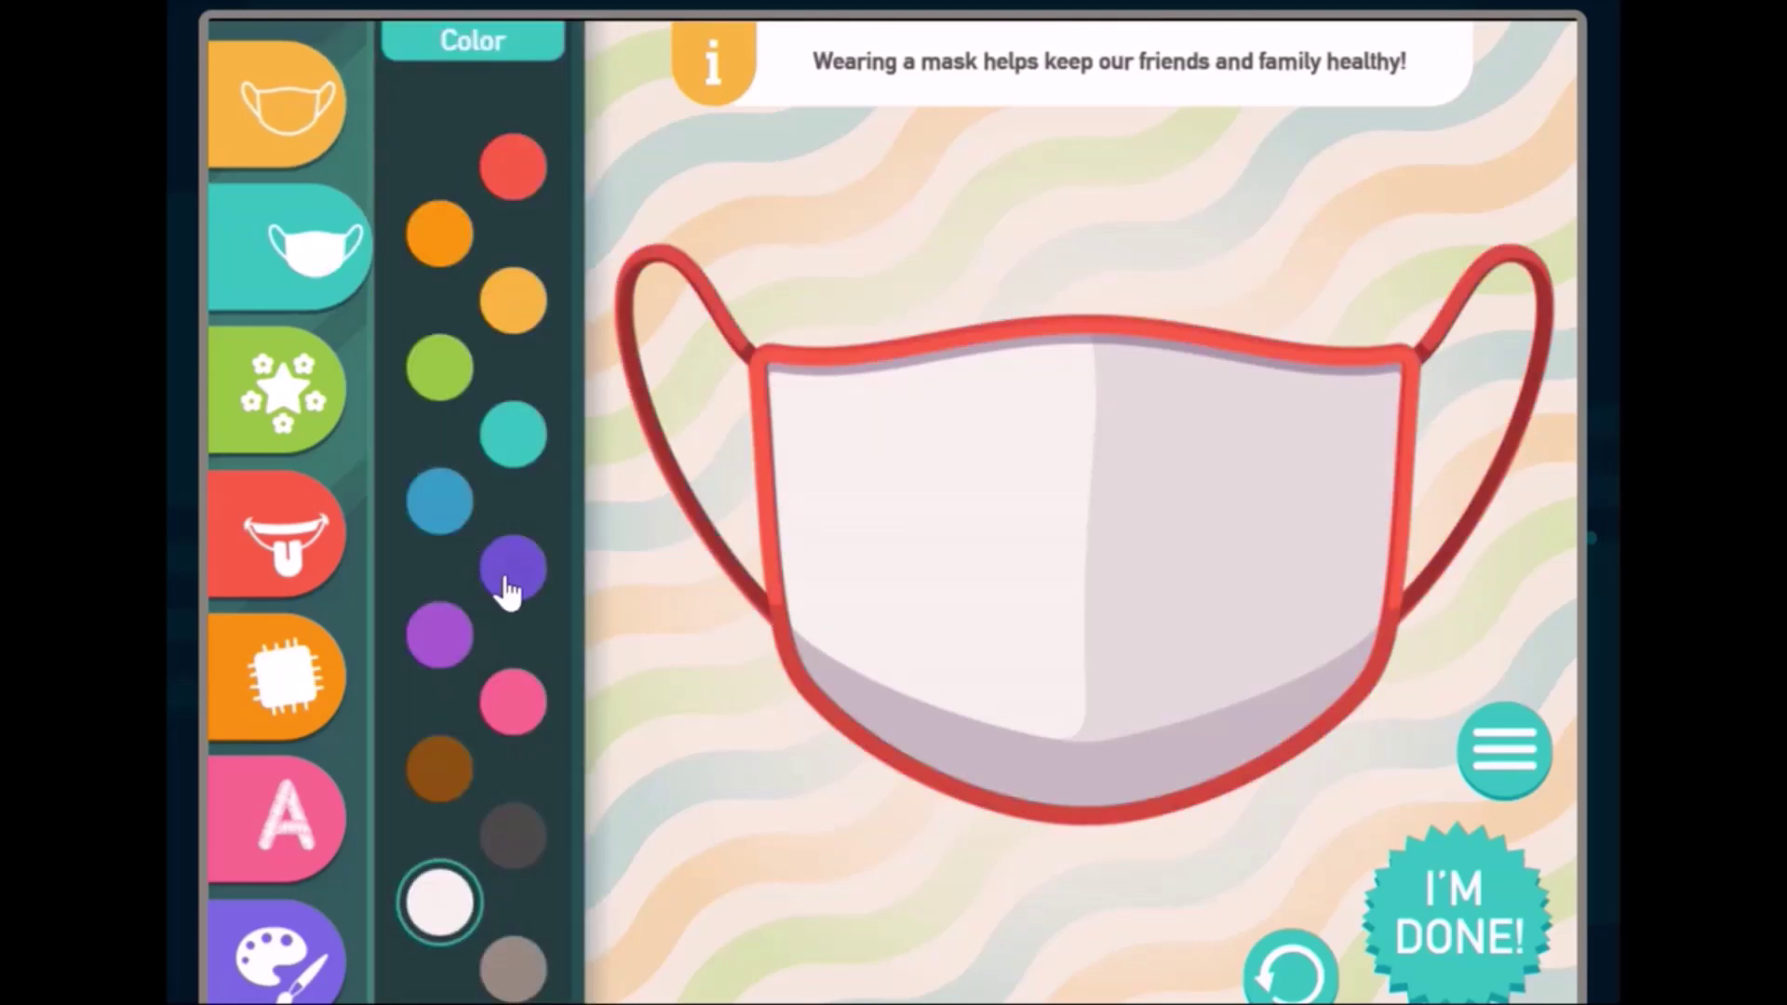
{"action": "left_click", "coordinate": [506, 584]}
Try the space and sports patterns, and apply the black pattern with headphones, hearts and spray cans to the mask
{"action": "left_click", "coordinate": [293, 404]}
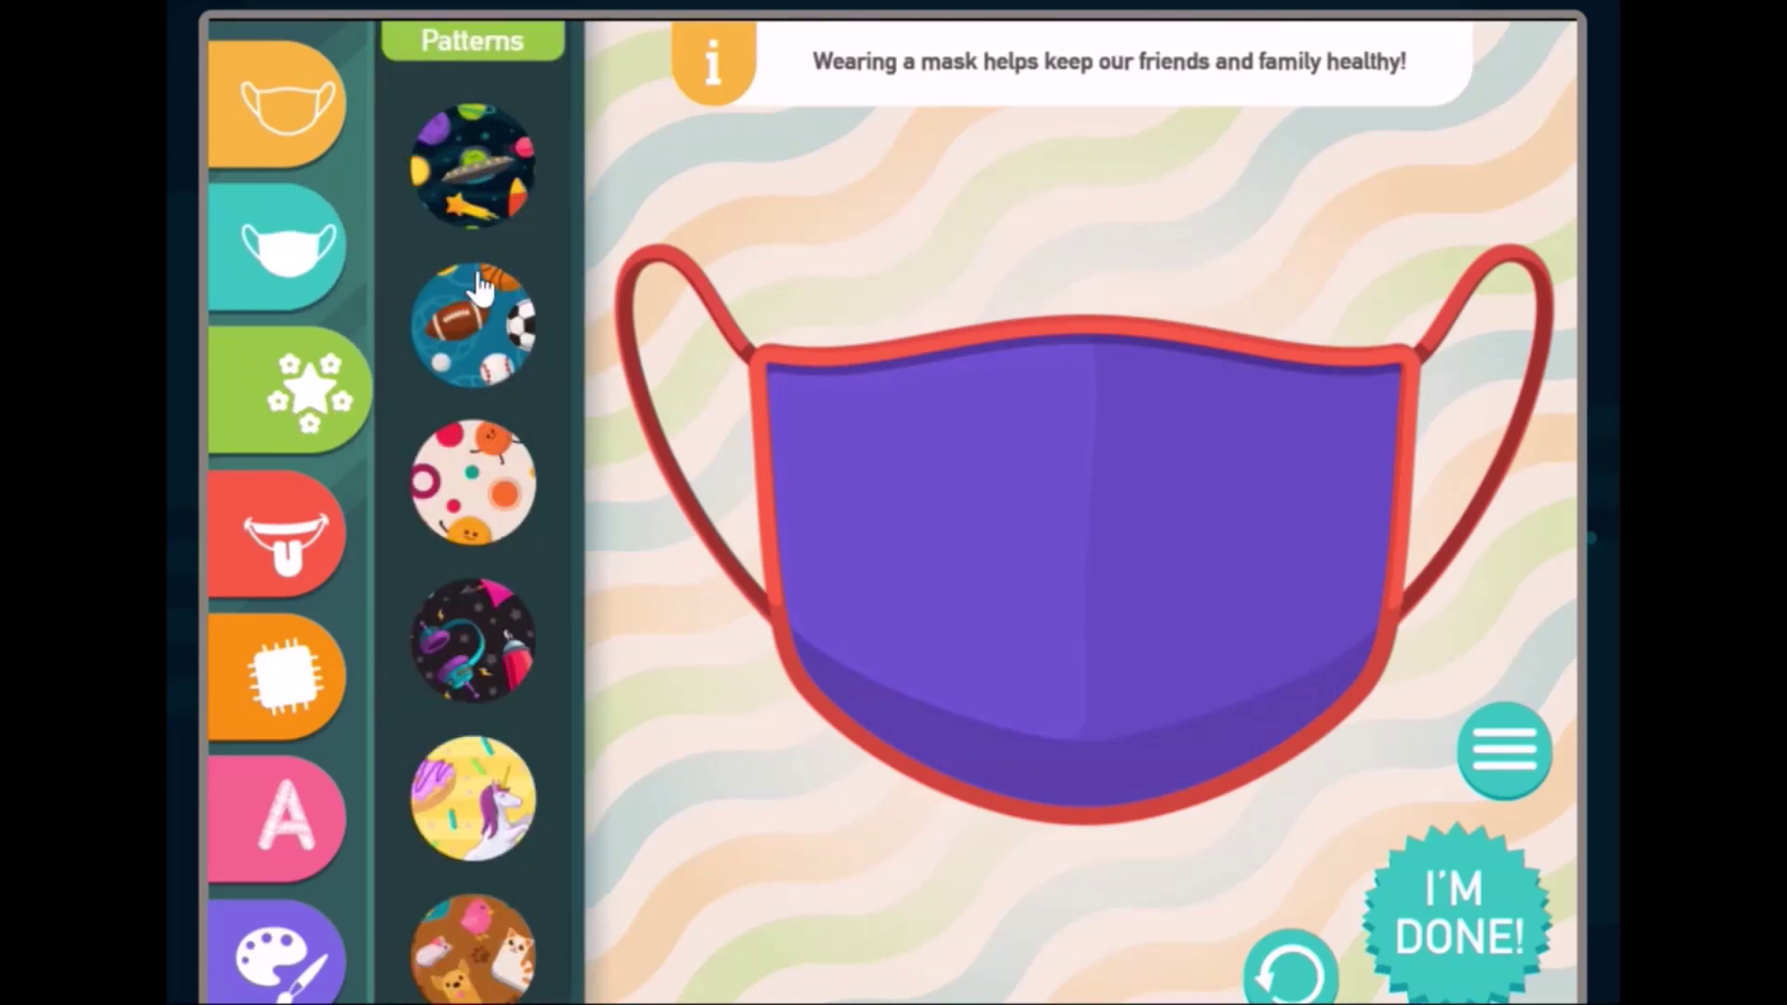
{"action": "left_click", "coordinate": [476, 186]}
{"action": "left_click", "coordinate": [474, 335]}
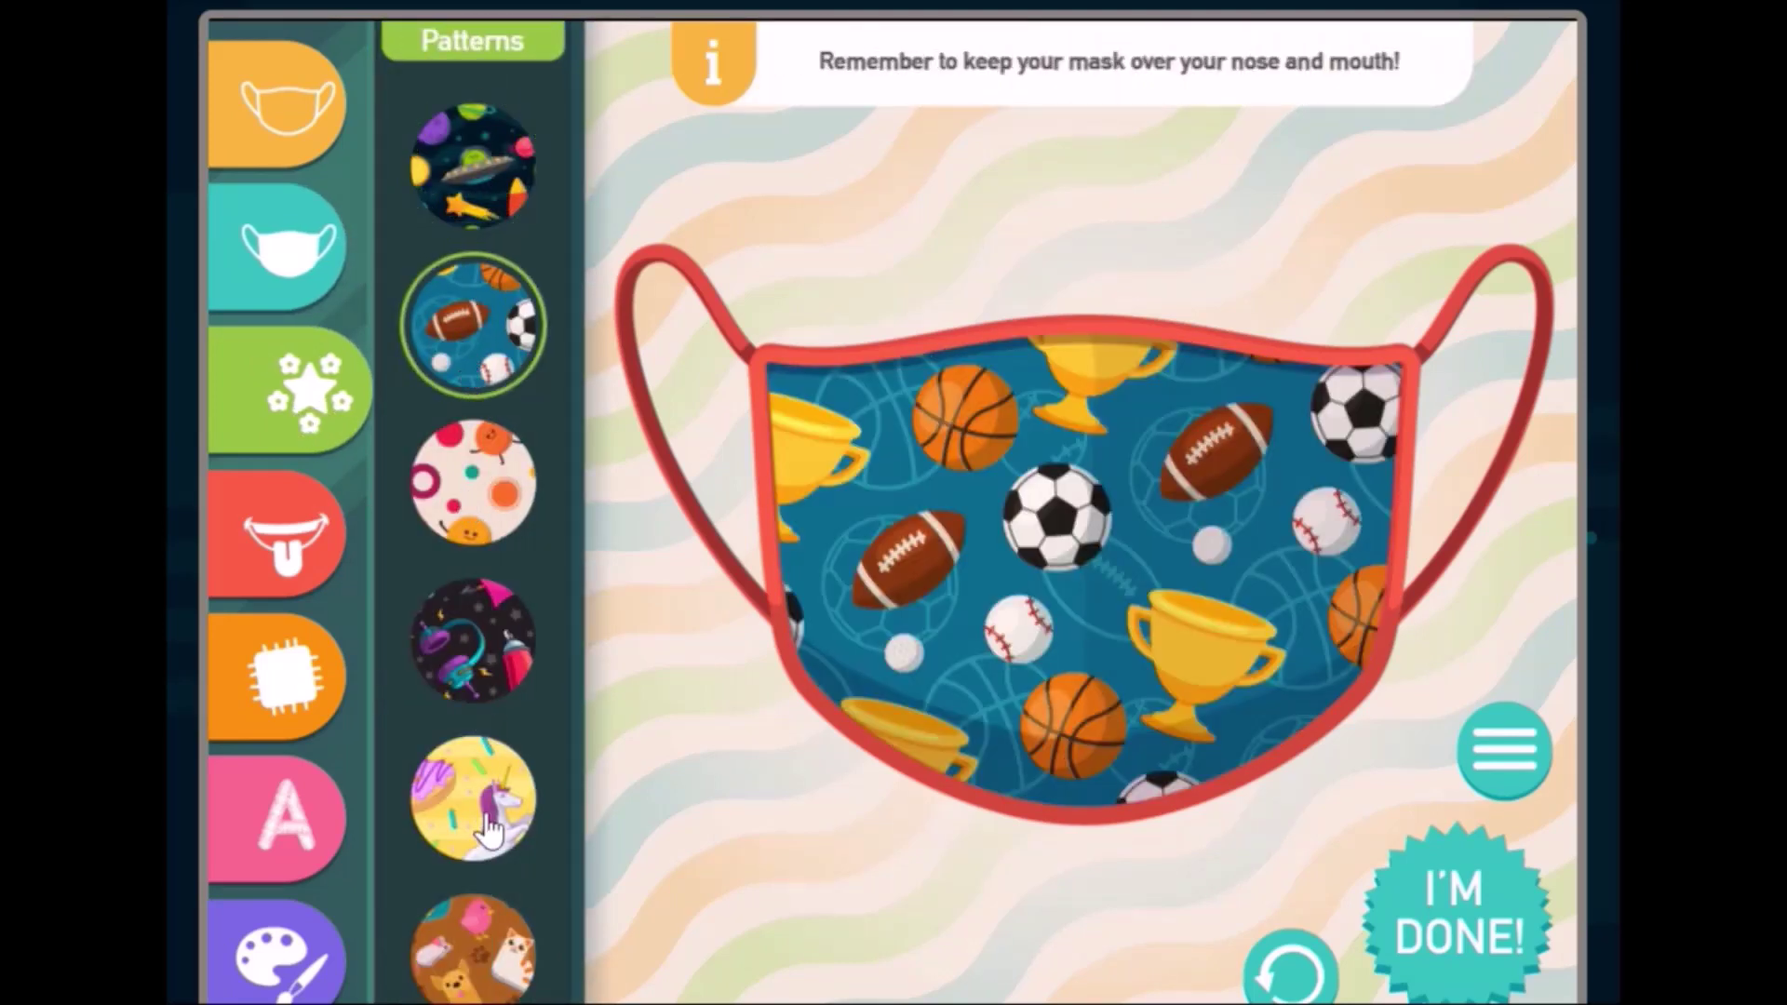
{"action": "left_click", "coordinate": [481, 705]}
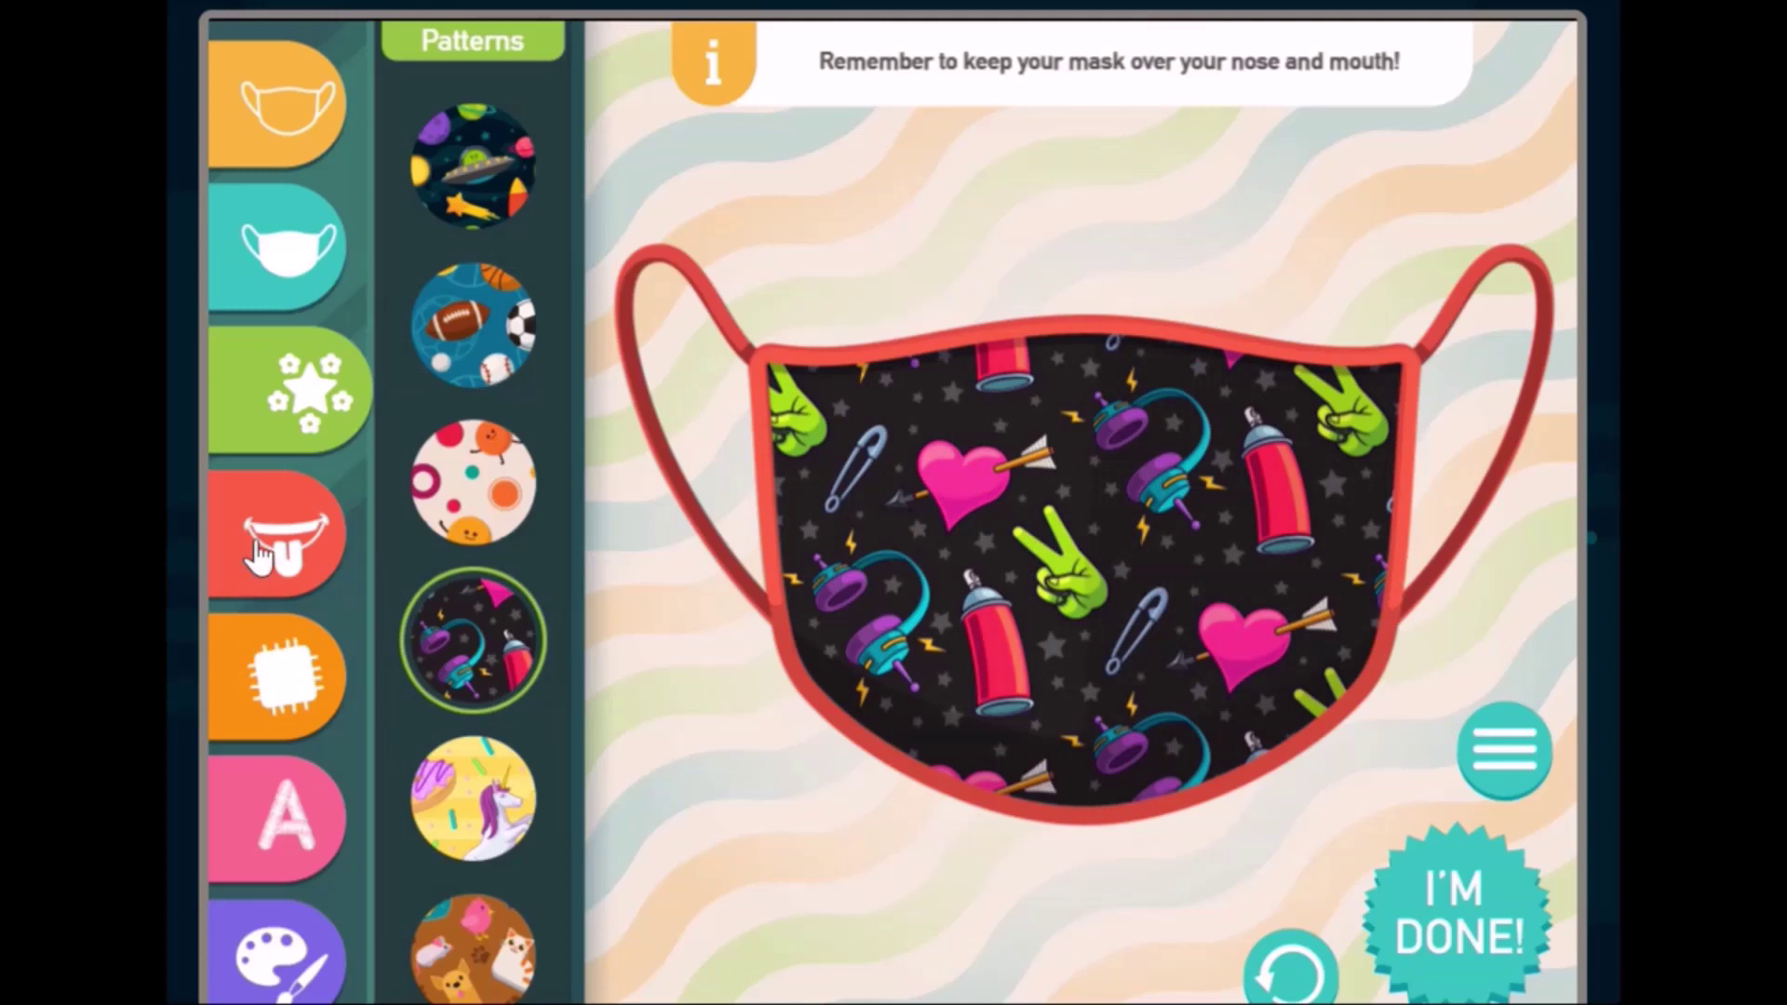
Try the purple tongue-out face and the red monster face on the mask, and return to the black headphones pattern
{"action": "left_click", "coordinate": [261, 552]}
{"action": "left_click", "coordinate": [463, 219]}
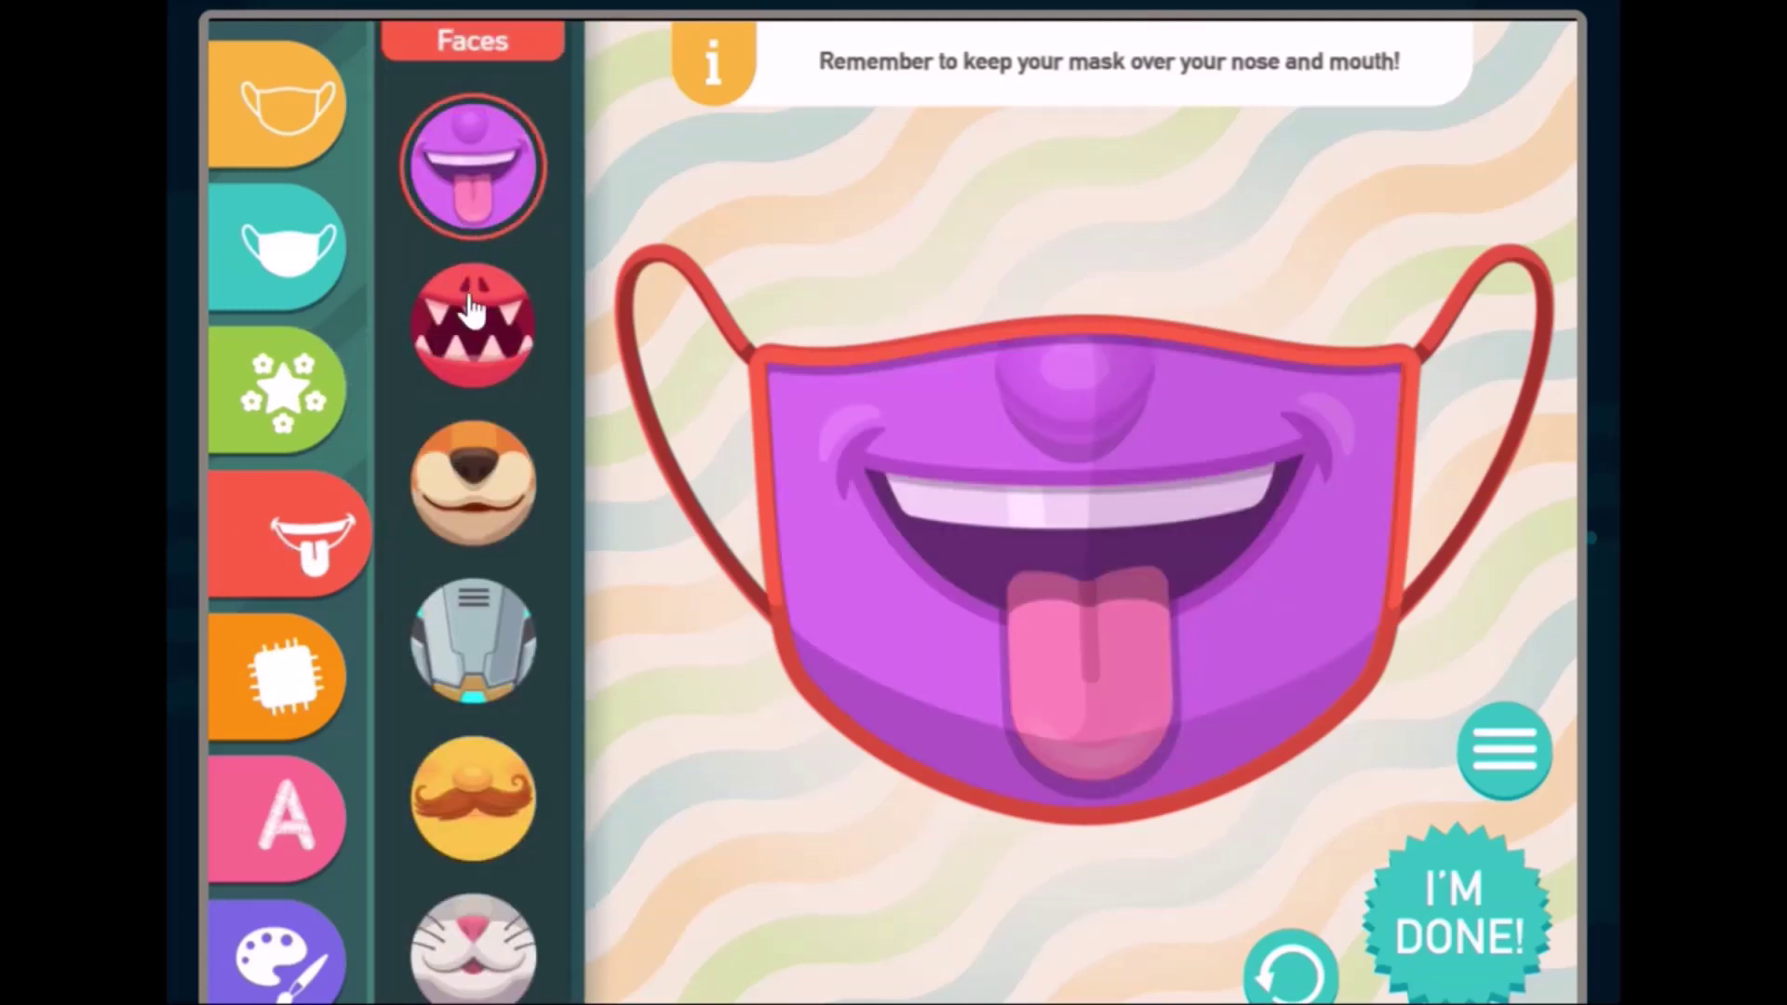
{"action": "left_click", "coordinate": [470, 321]}
{"action": "left_click", "coordinate": [296, 410]}
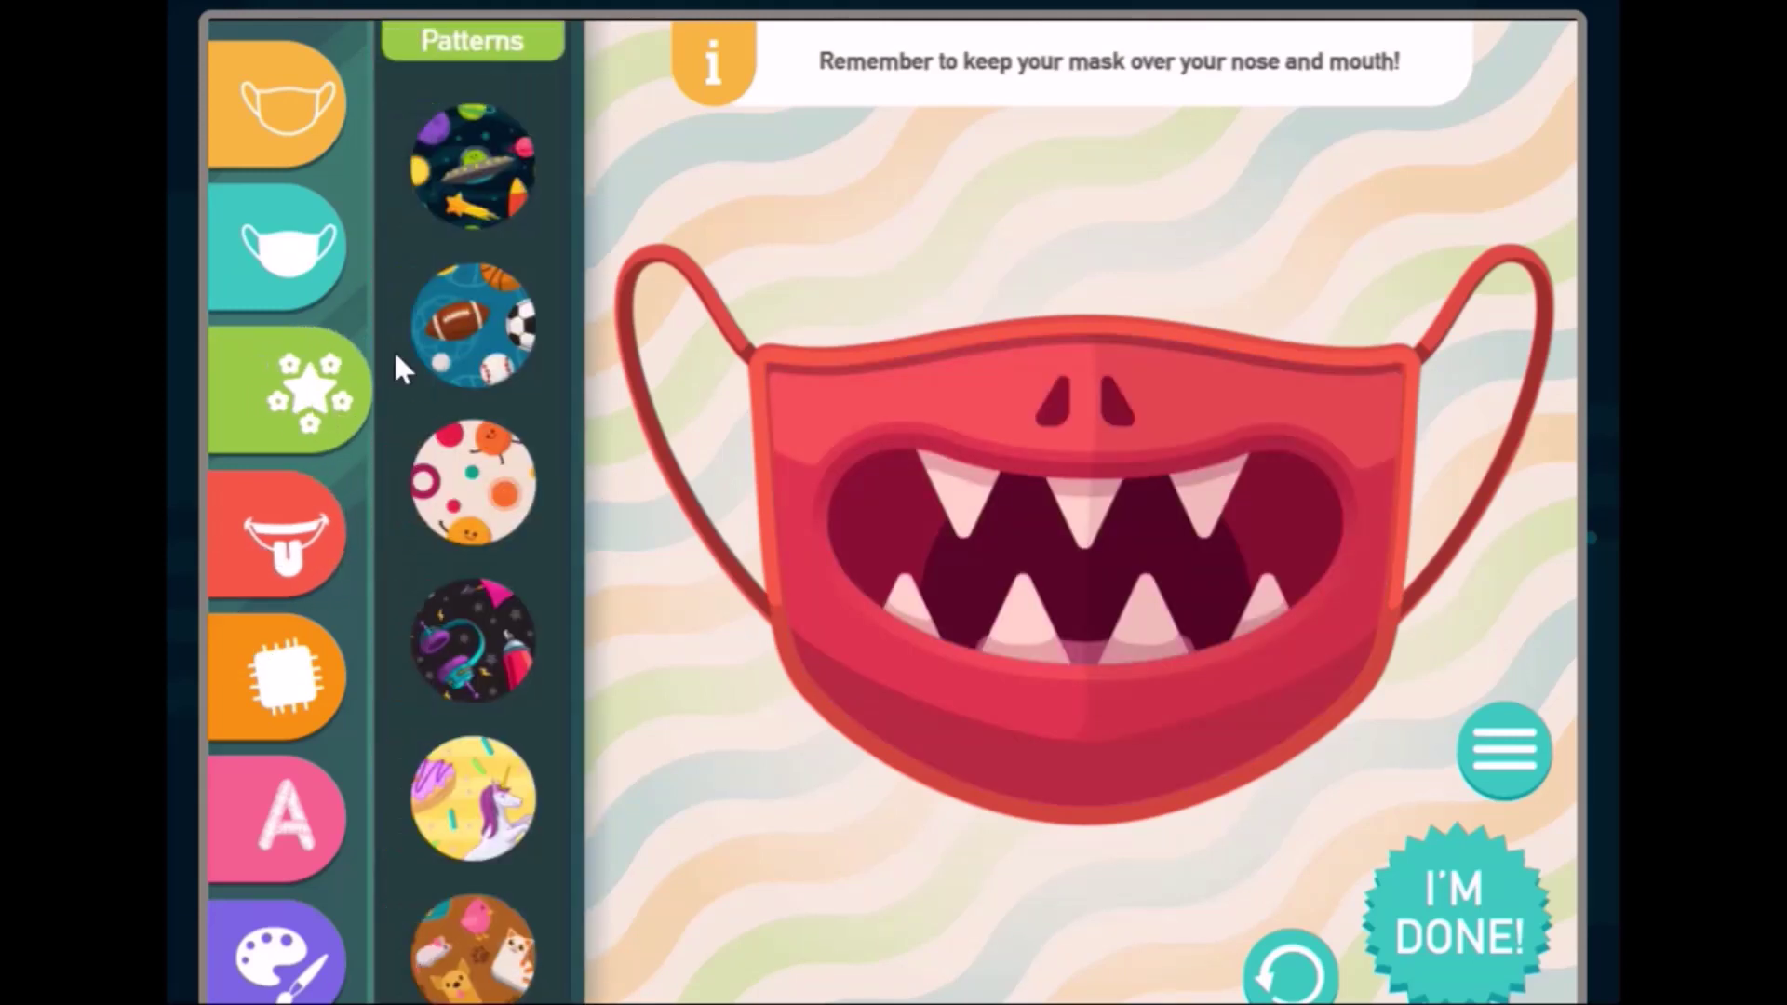
{"action": "left_click", "coordinate": [473, 609]}
Place the teal smiling character patch on the mask's upper right corner and an orange letter A near its upper left
{"action": "left_click", "coordinate": [300, 724]}
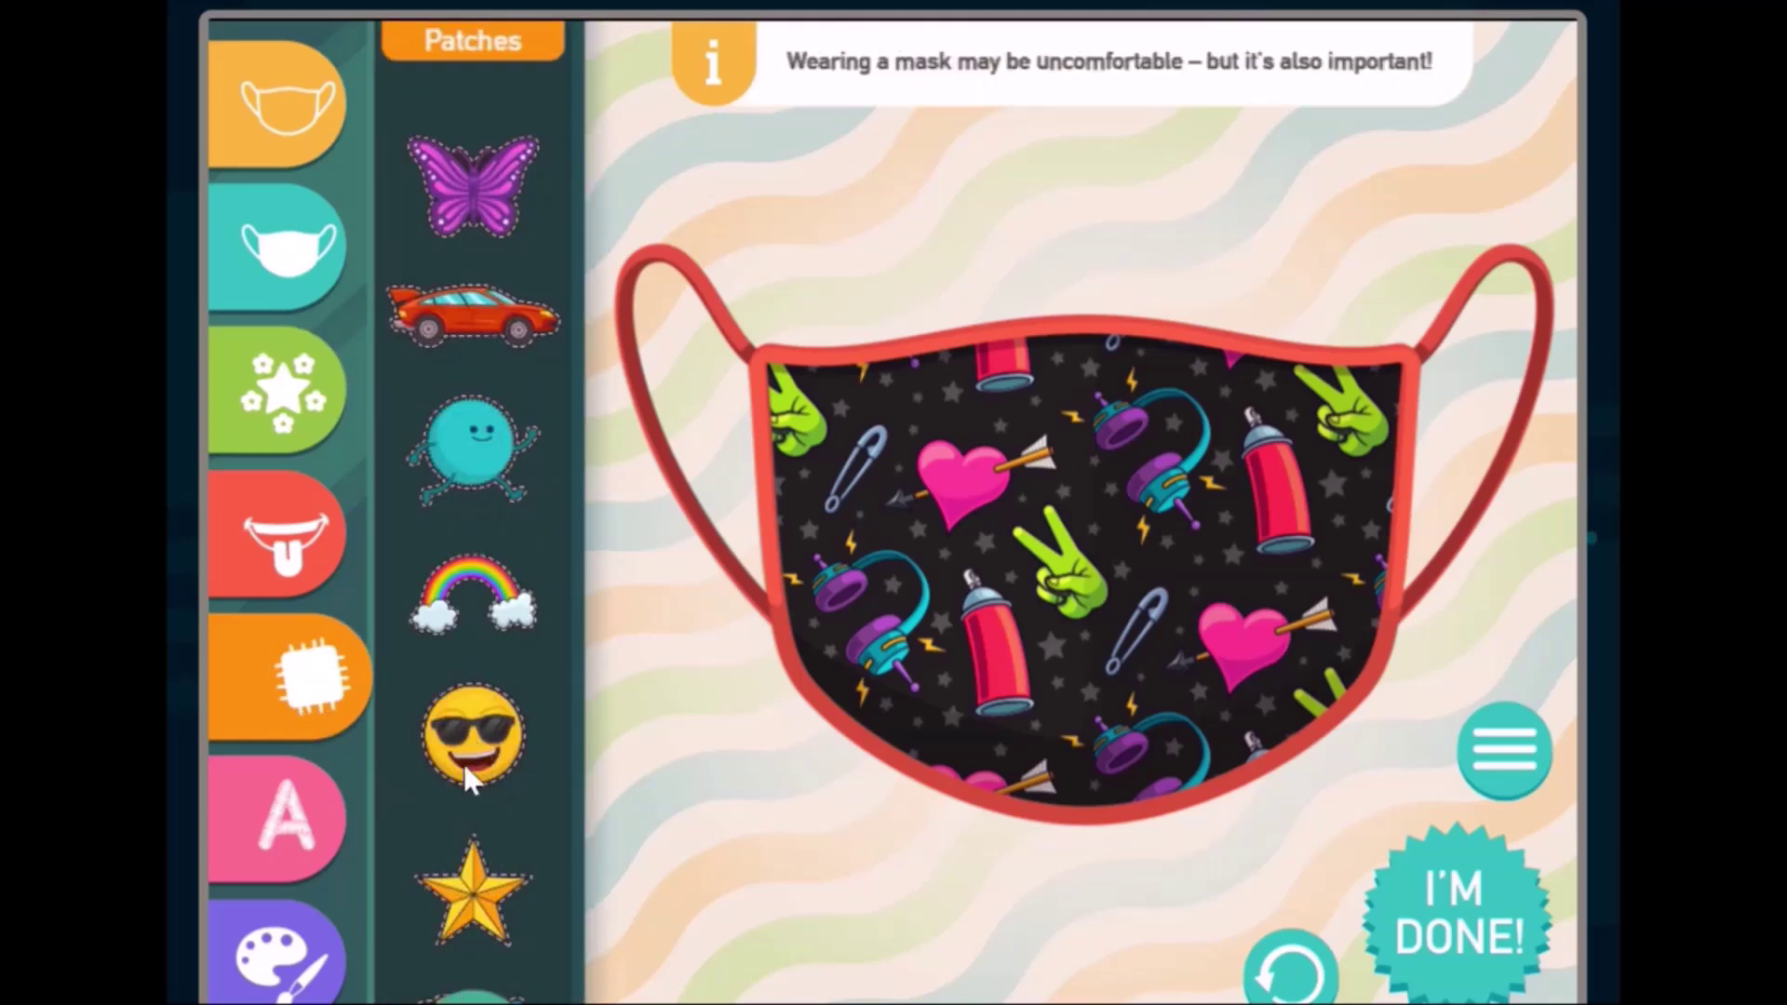
{"action": "left_click_drag", "start_coordinate": [473, 467], "coordinate": [1247, 698]}
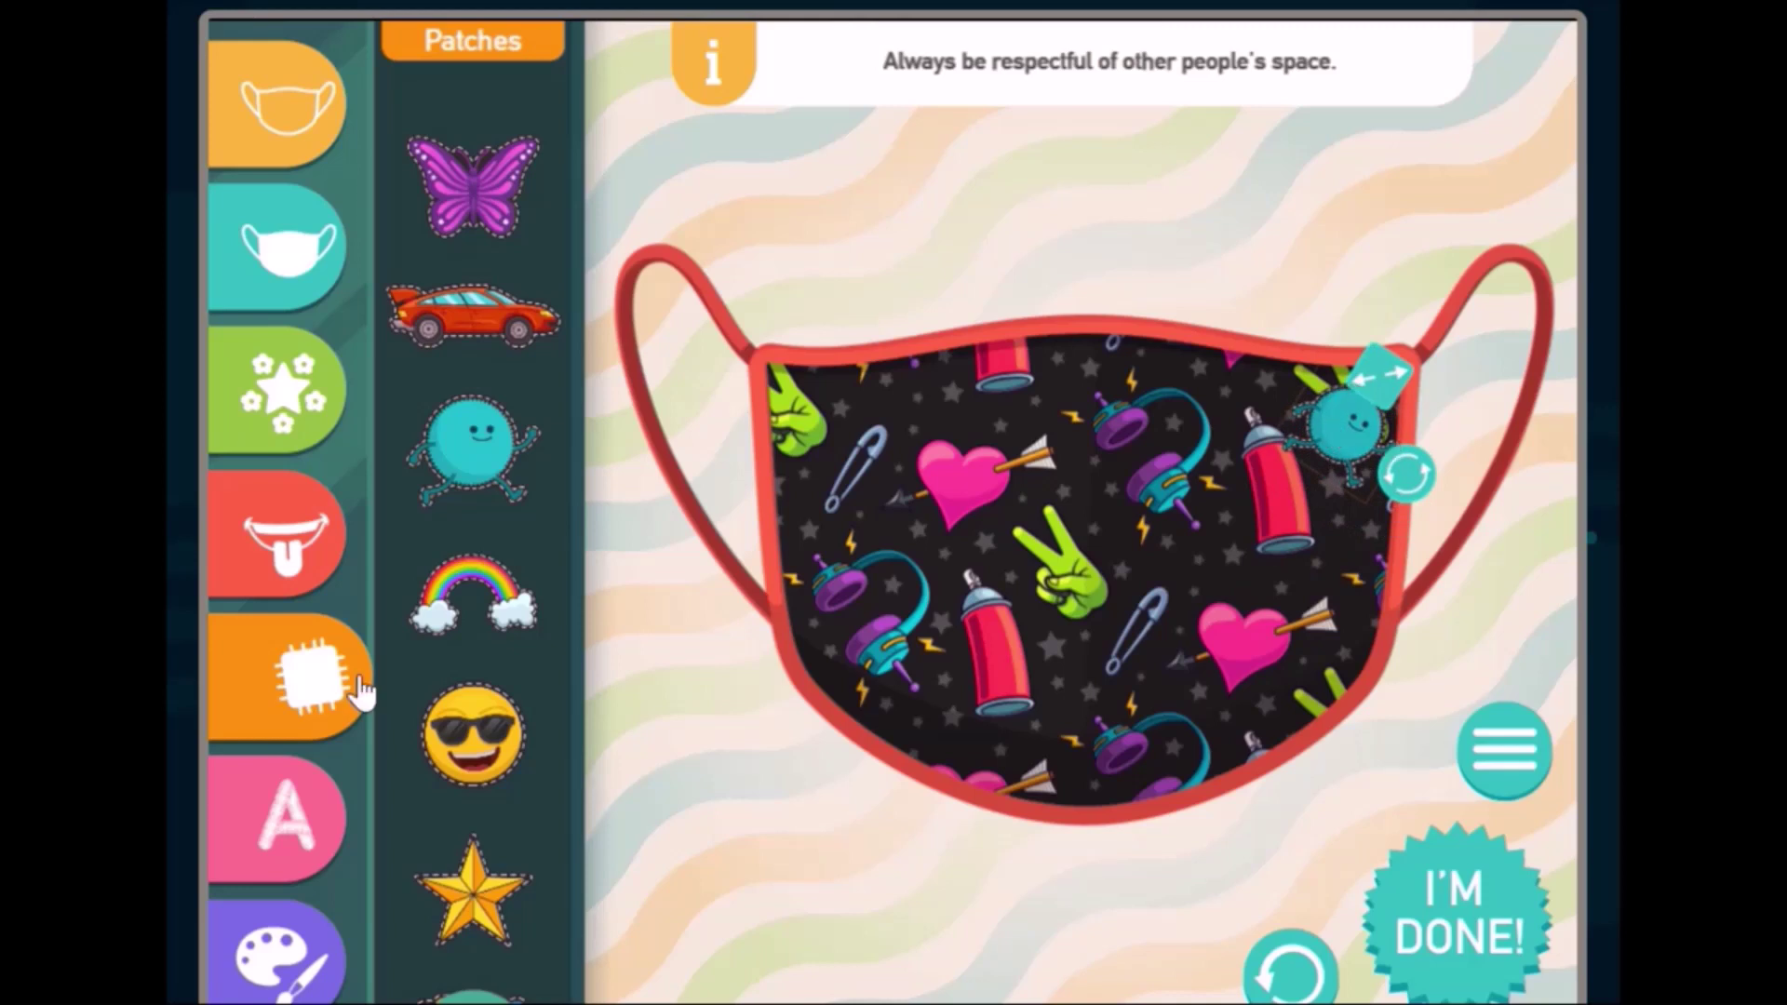
{"action": "left_click", "coordinate": [288, 791]}
{"action": "left_click", "coordinate": [618, 562]}
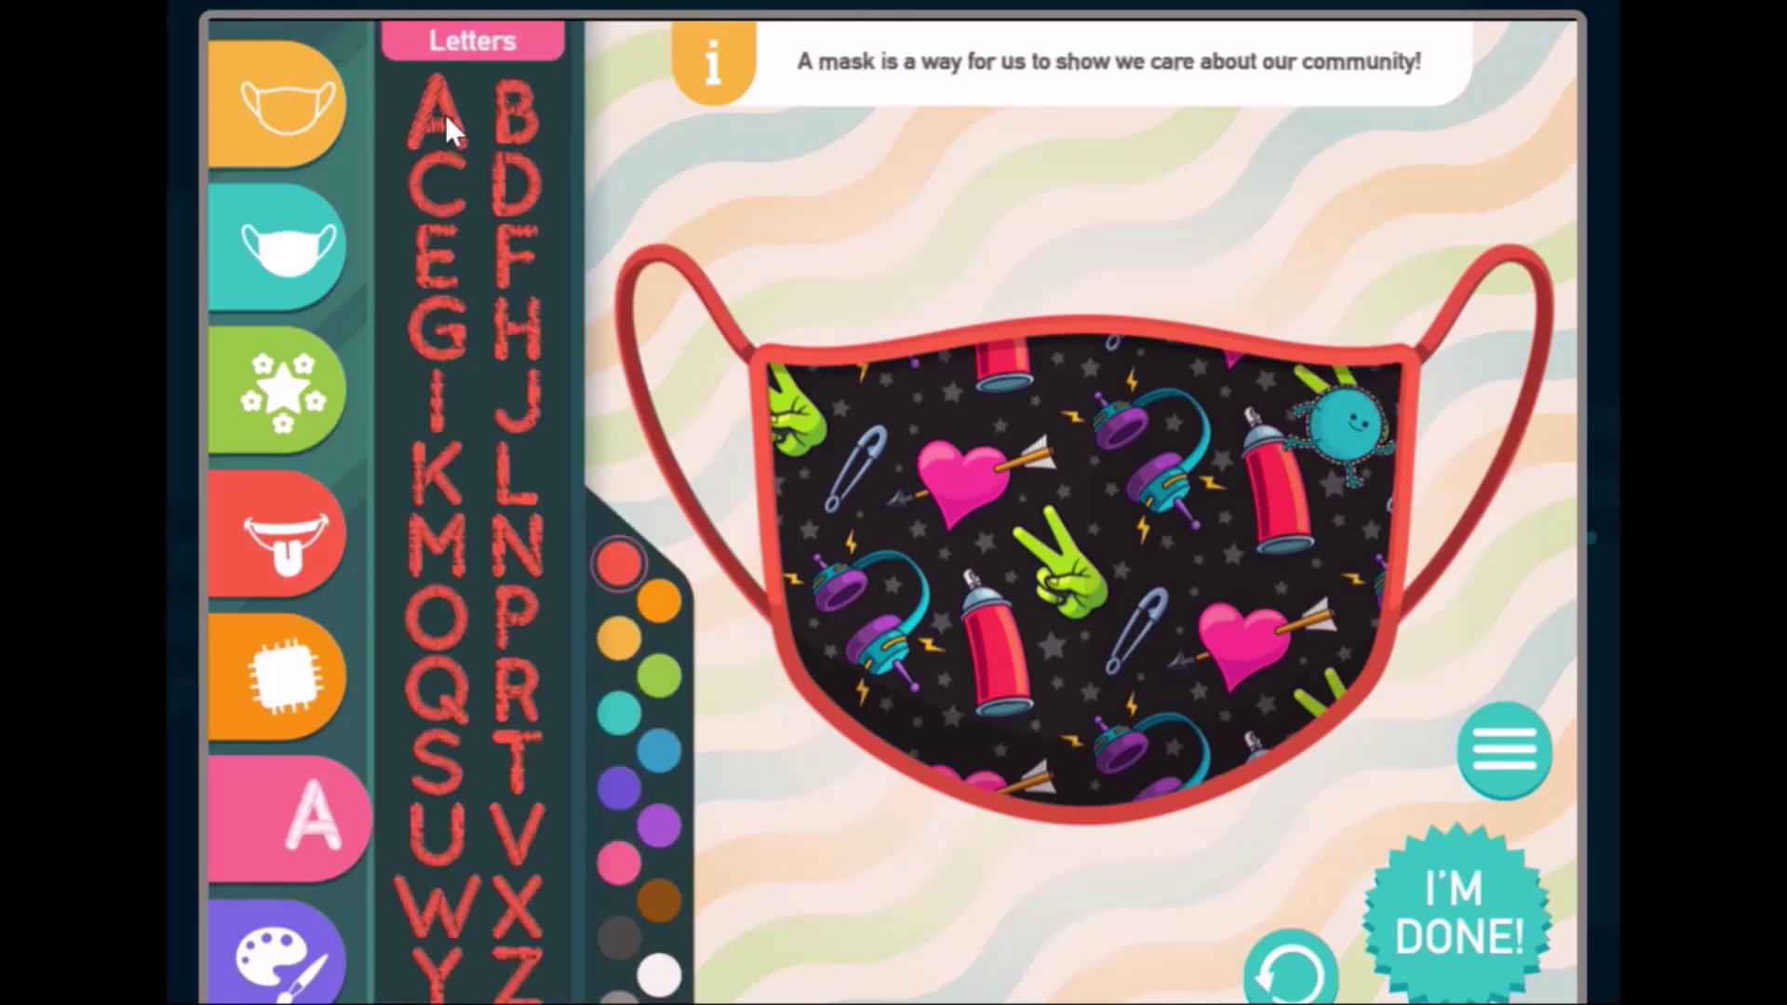
{"action": "left_click", "coordinate": [659, 603]}
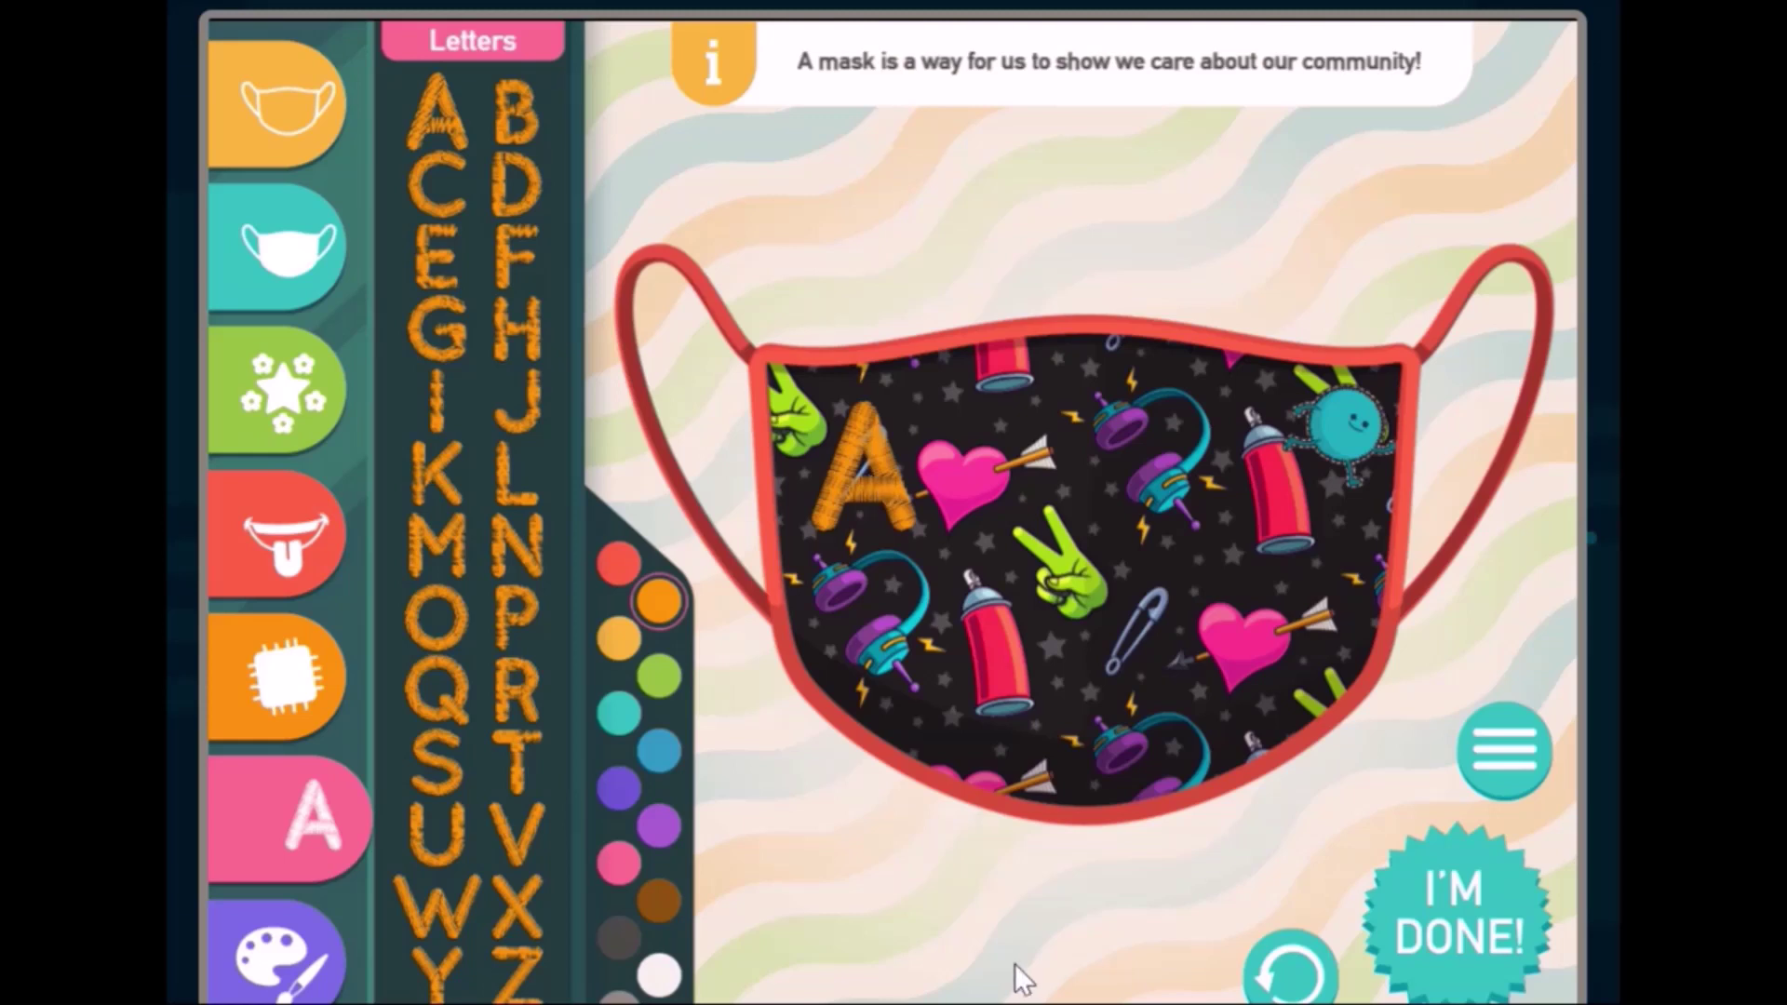
Paint a thin white heart on the upper part of the mask and save the finished design
{"action": "left_click", "coordinate": [298, 954]}
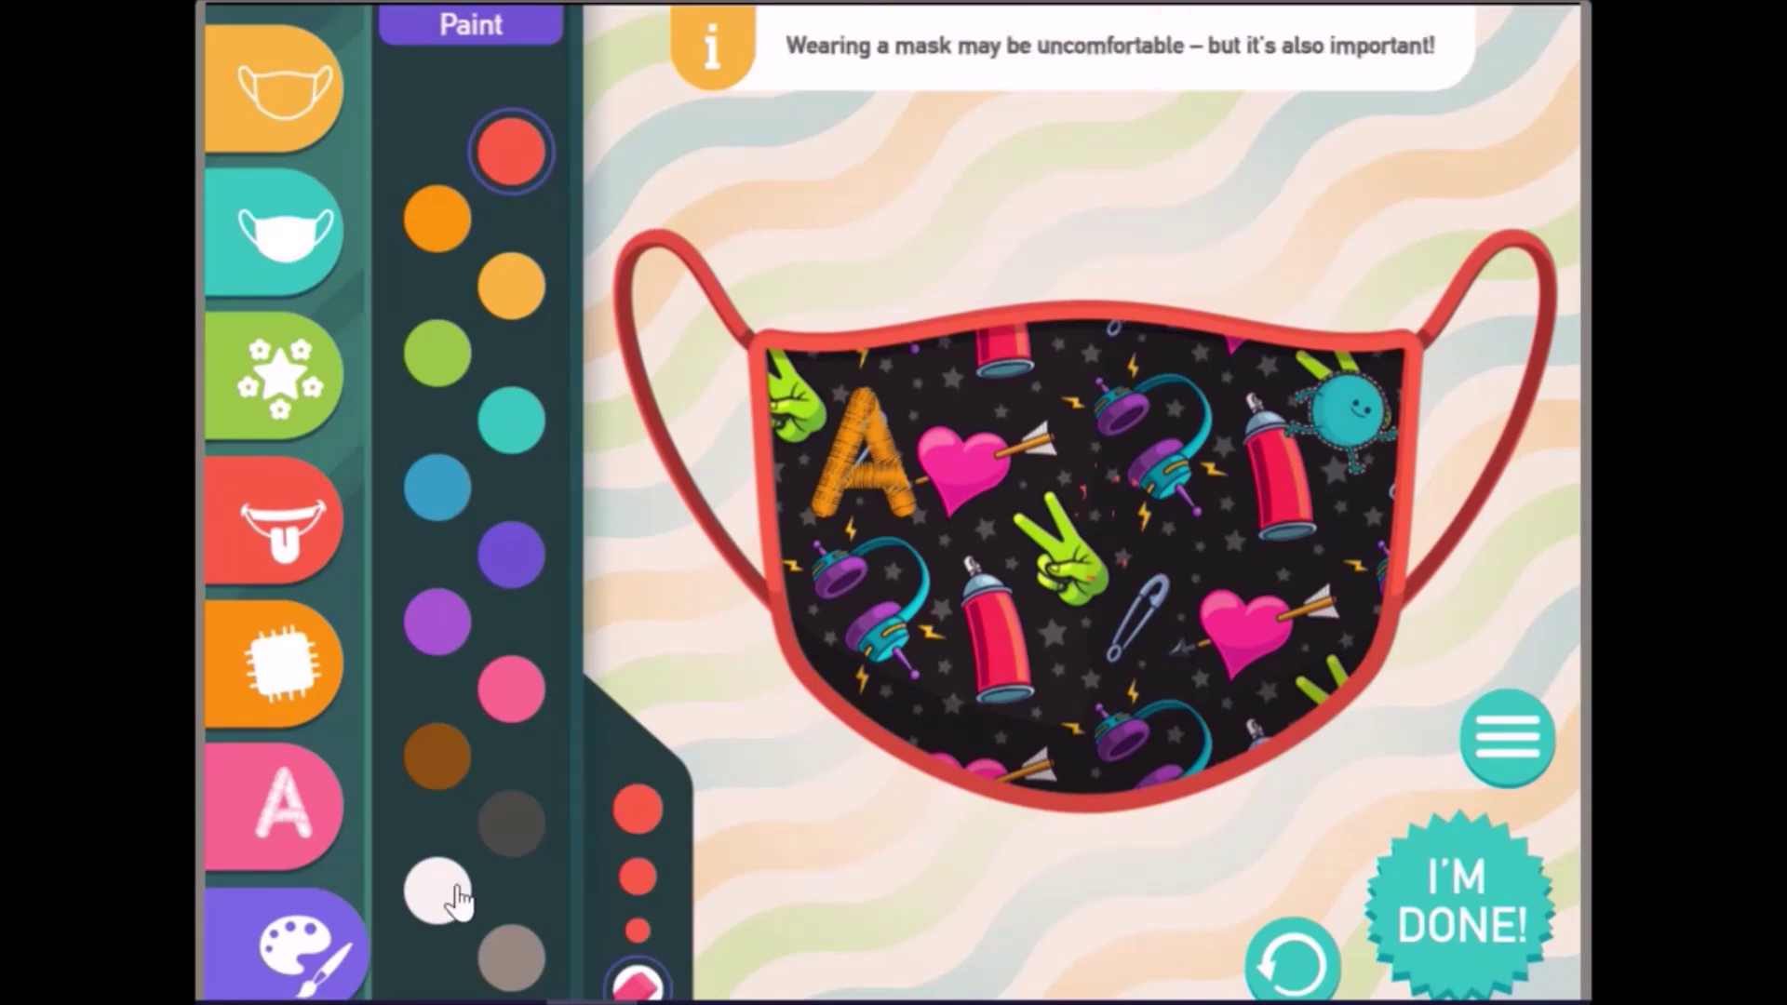
{"action": "left_click", "coordinate": [444, 905]}
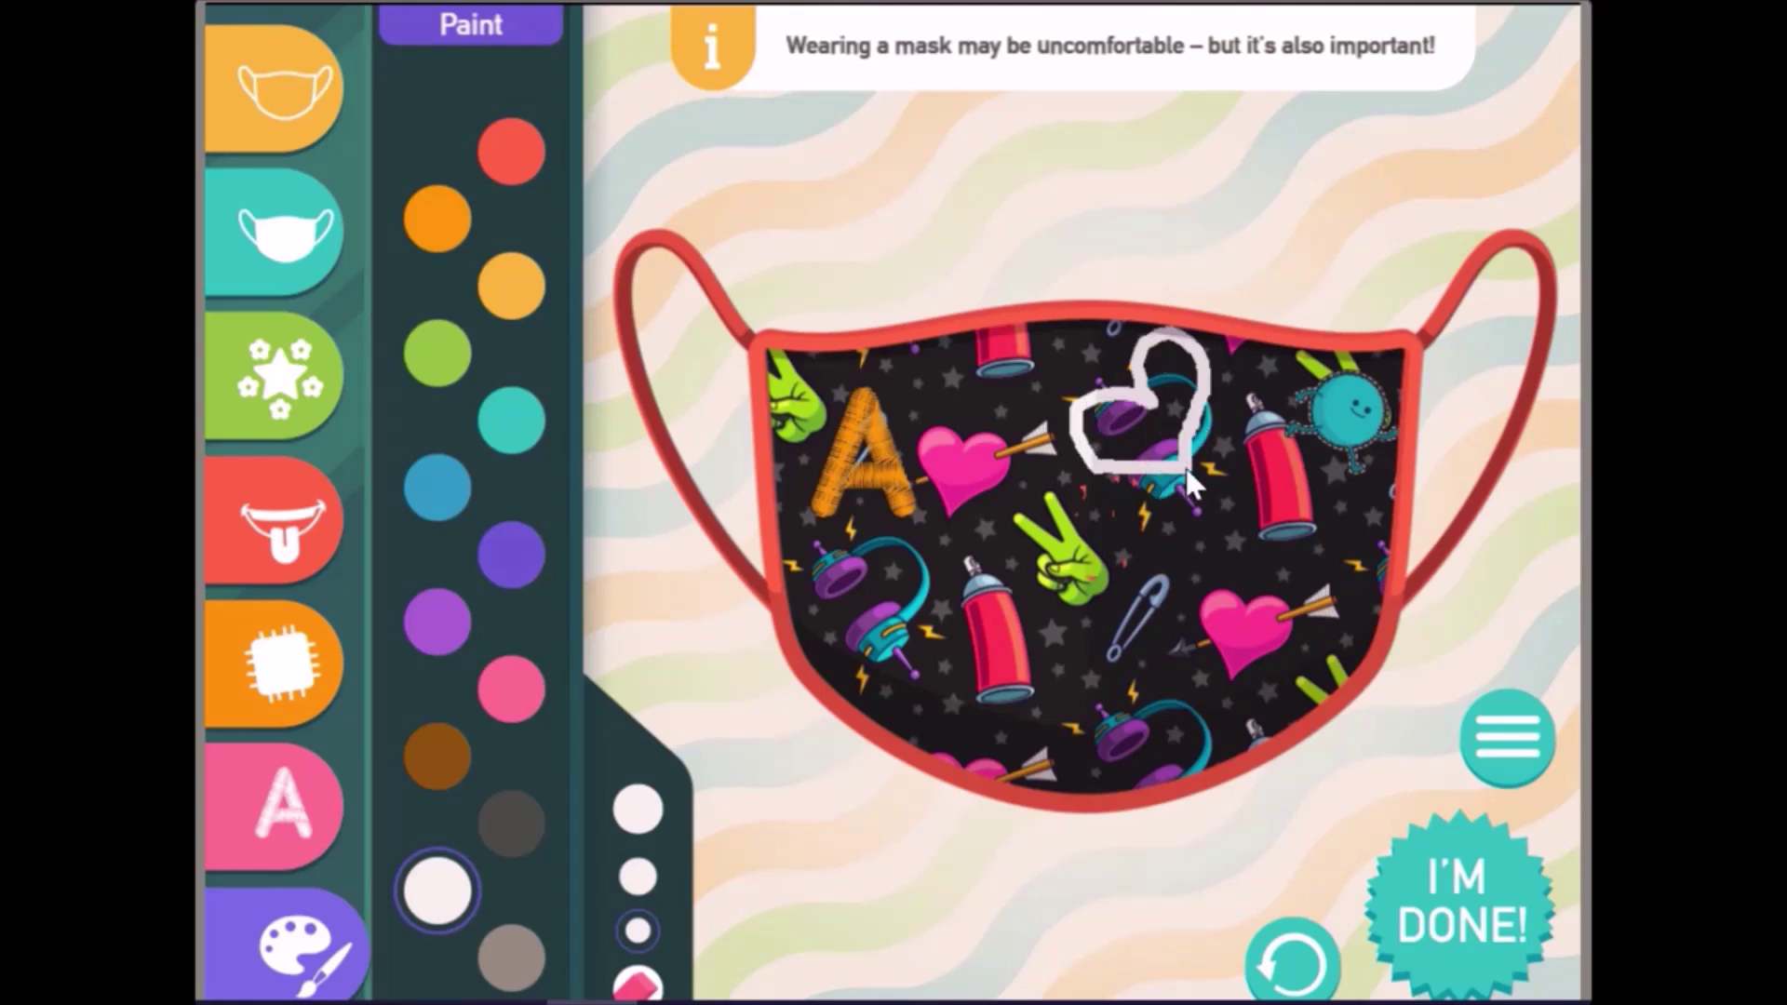
{"action": "left_click", "coordinate": [1458, 898]}
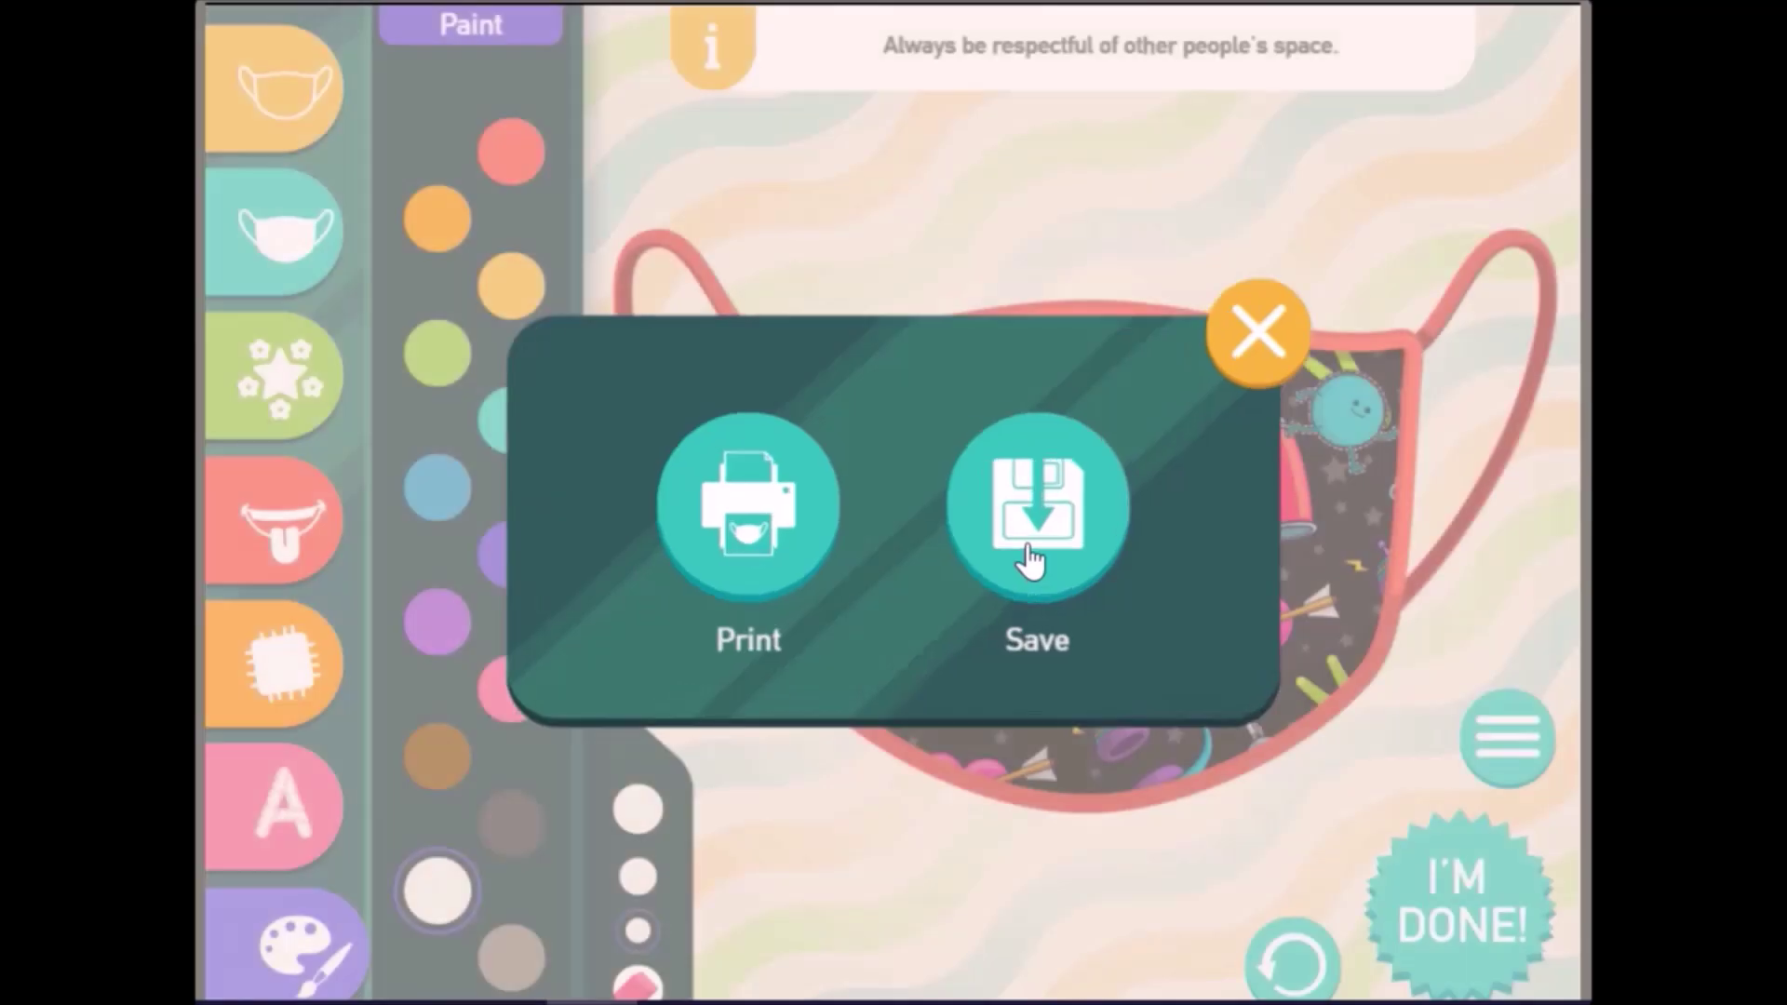
{"action": "left_click", "coordinate": [973, 559]}
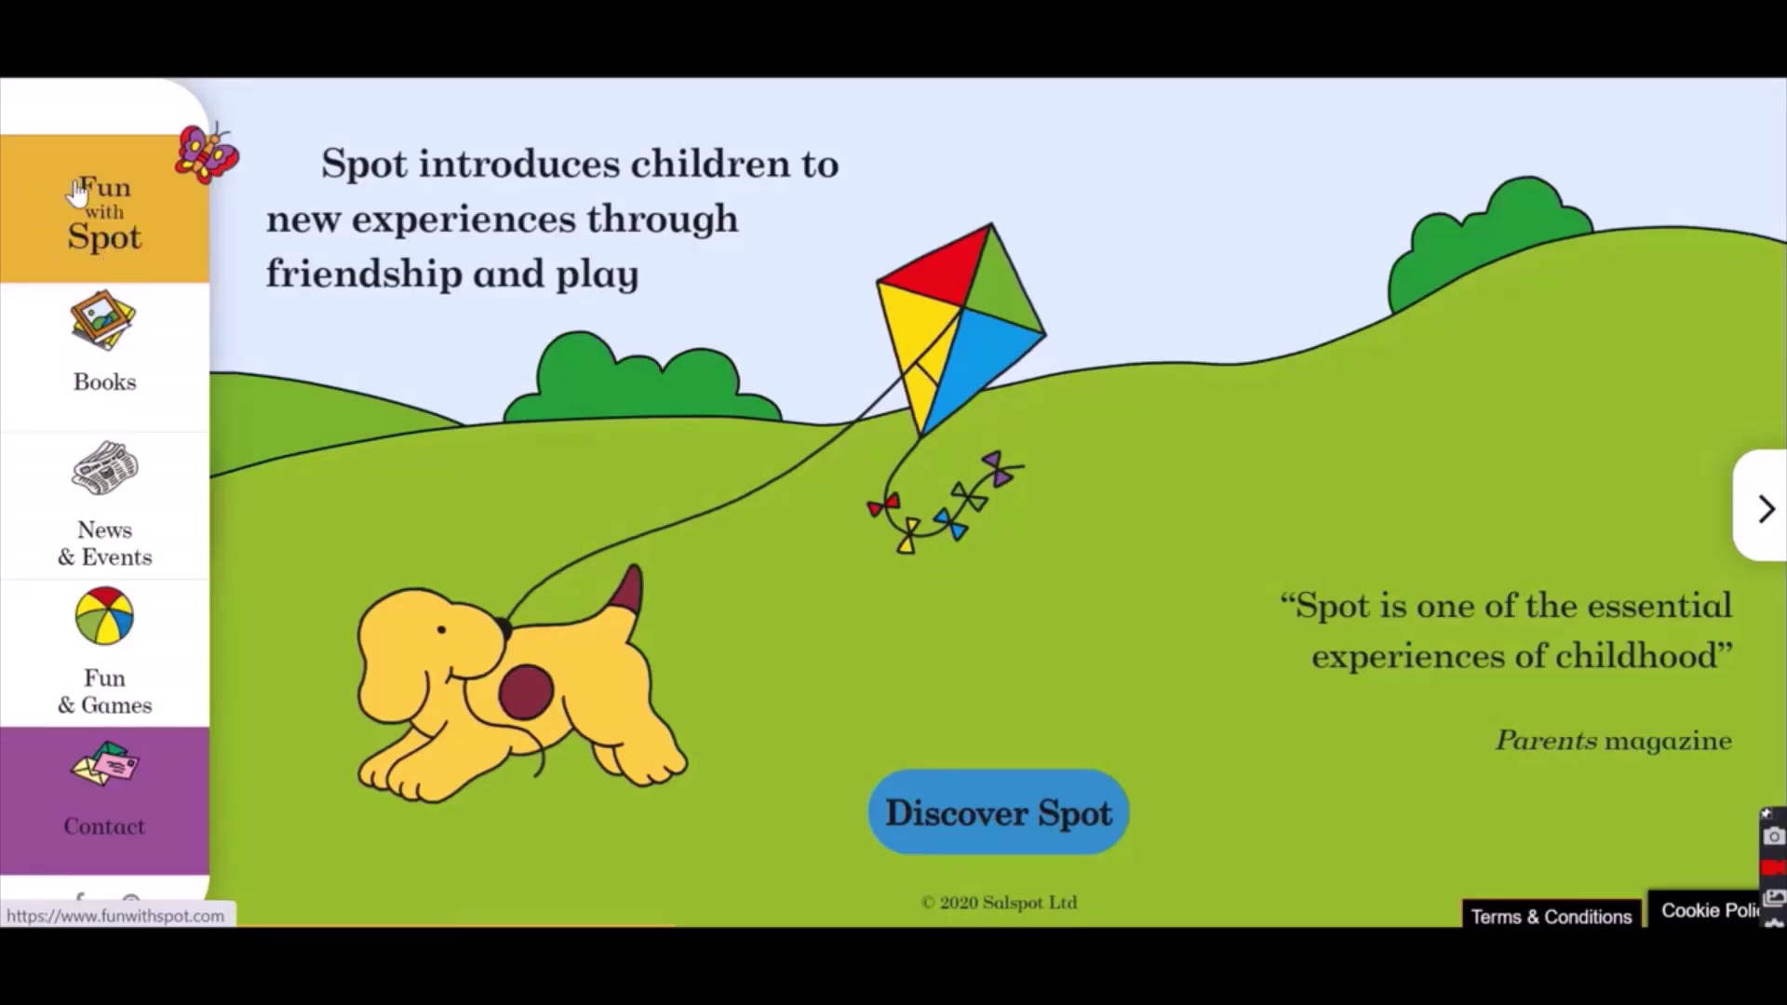
On the Fun with Spot website, open the Dressing Up Game from the Fun & Games section
{"action": "left_click", "coordinate": [93, 353]}
{"action": "left_click", "coordinate": [33, 697]}
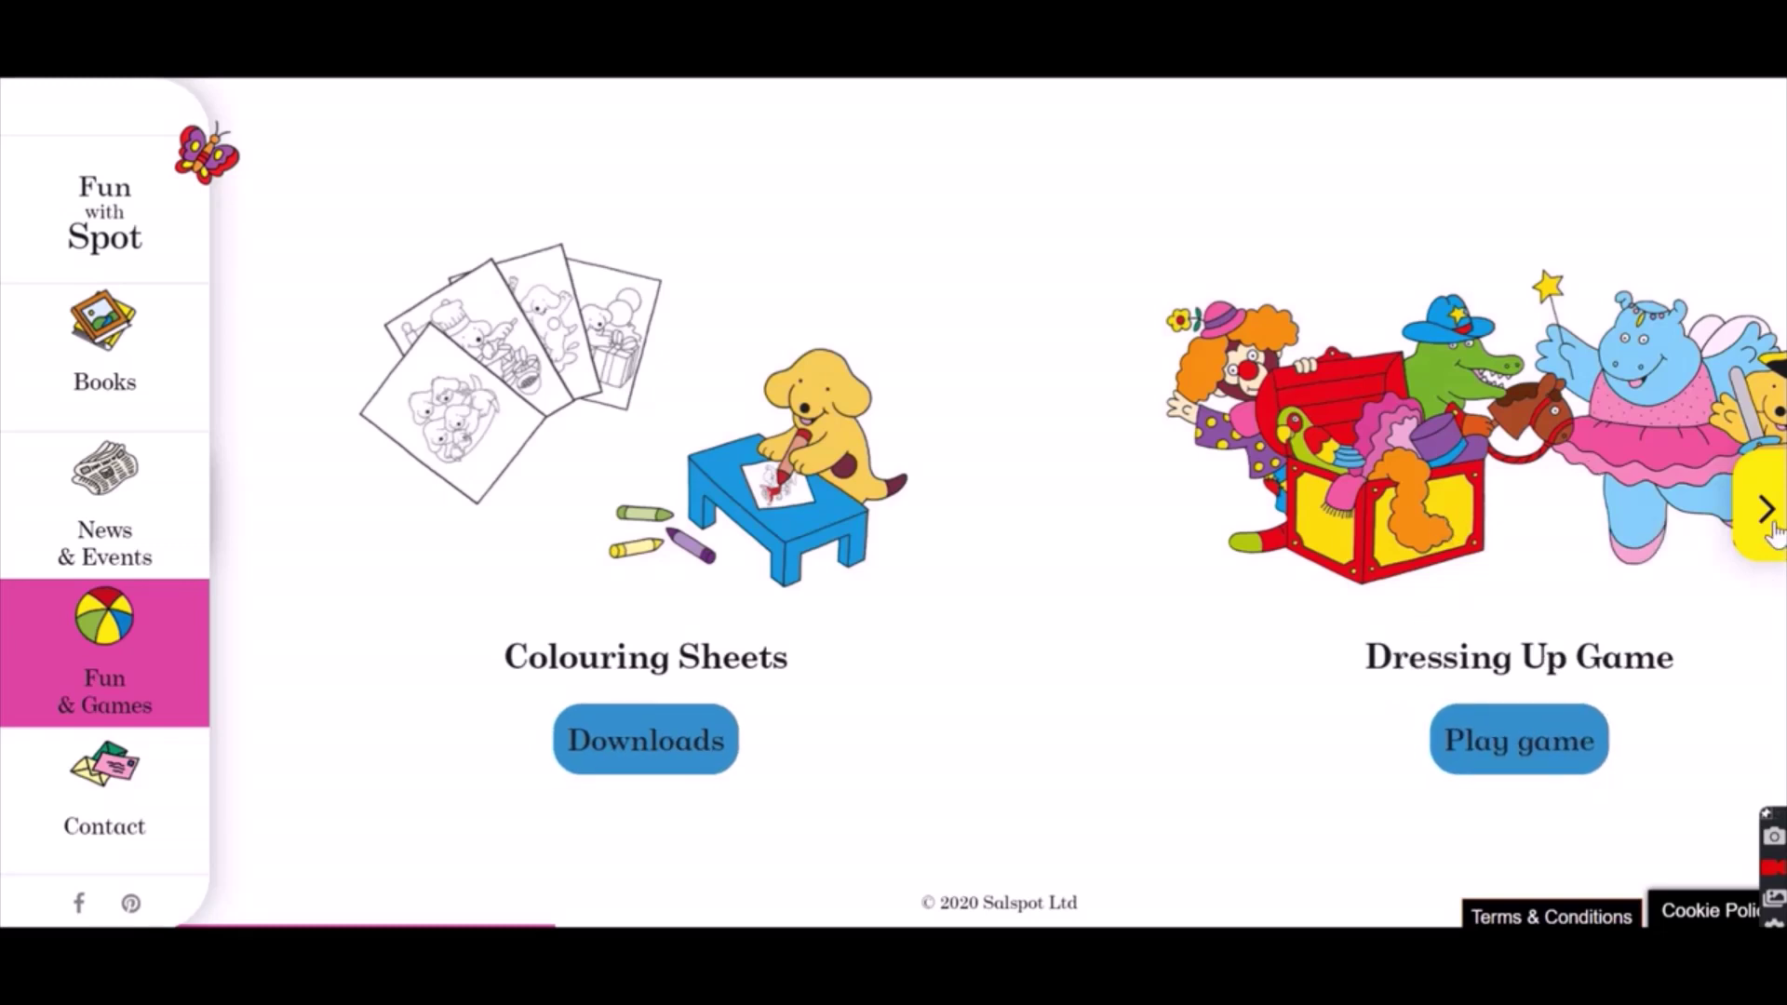
{"action": "left_click", "coordinate": [1520, 746]}
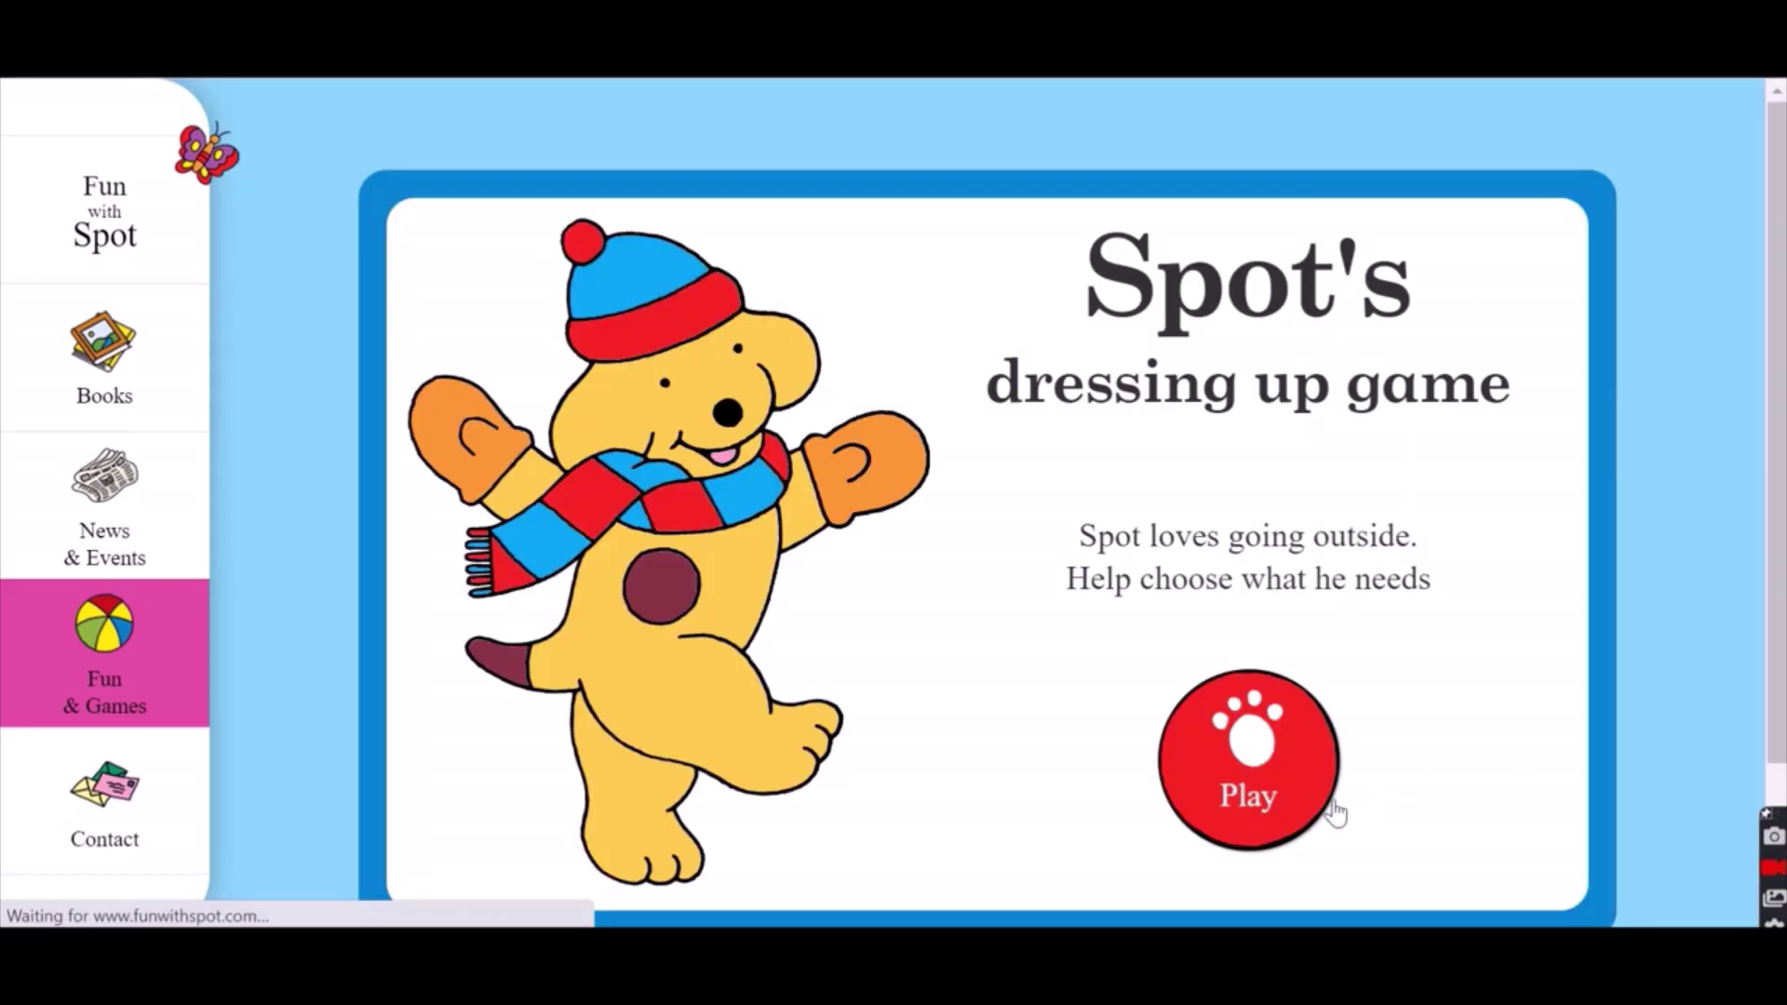
Start Spot's dressing up game and choose the bucket and the sun hat for the beach
{"action": "left_click", "coordinate": [1274, 769]}
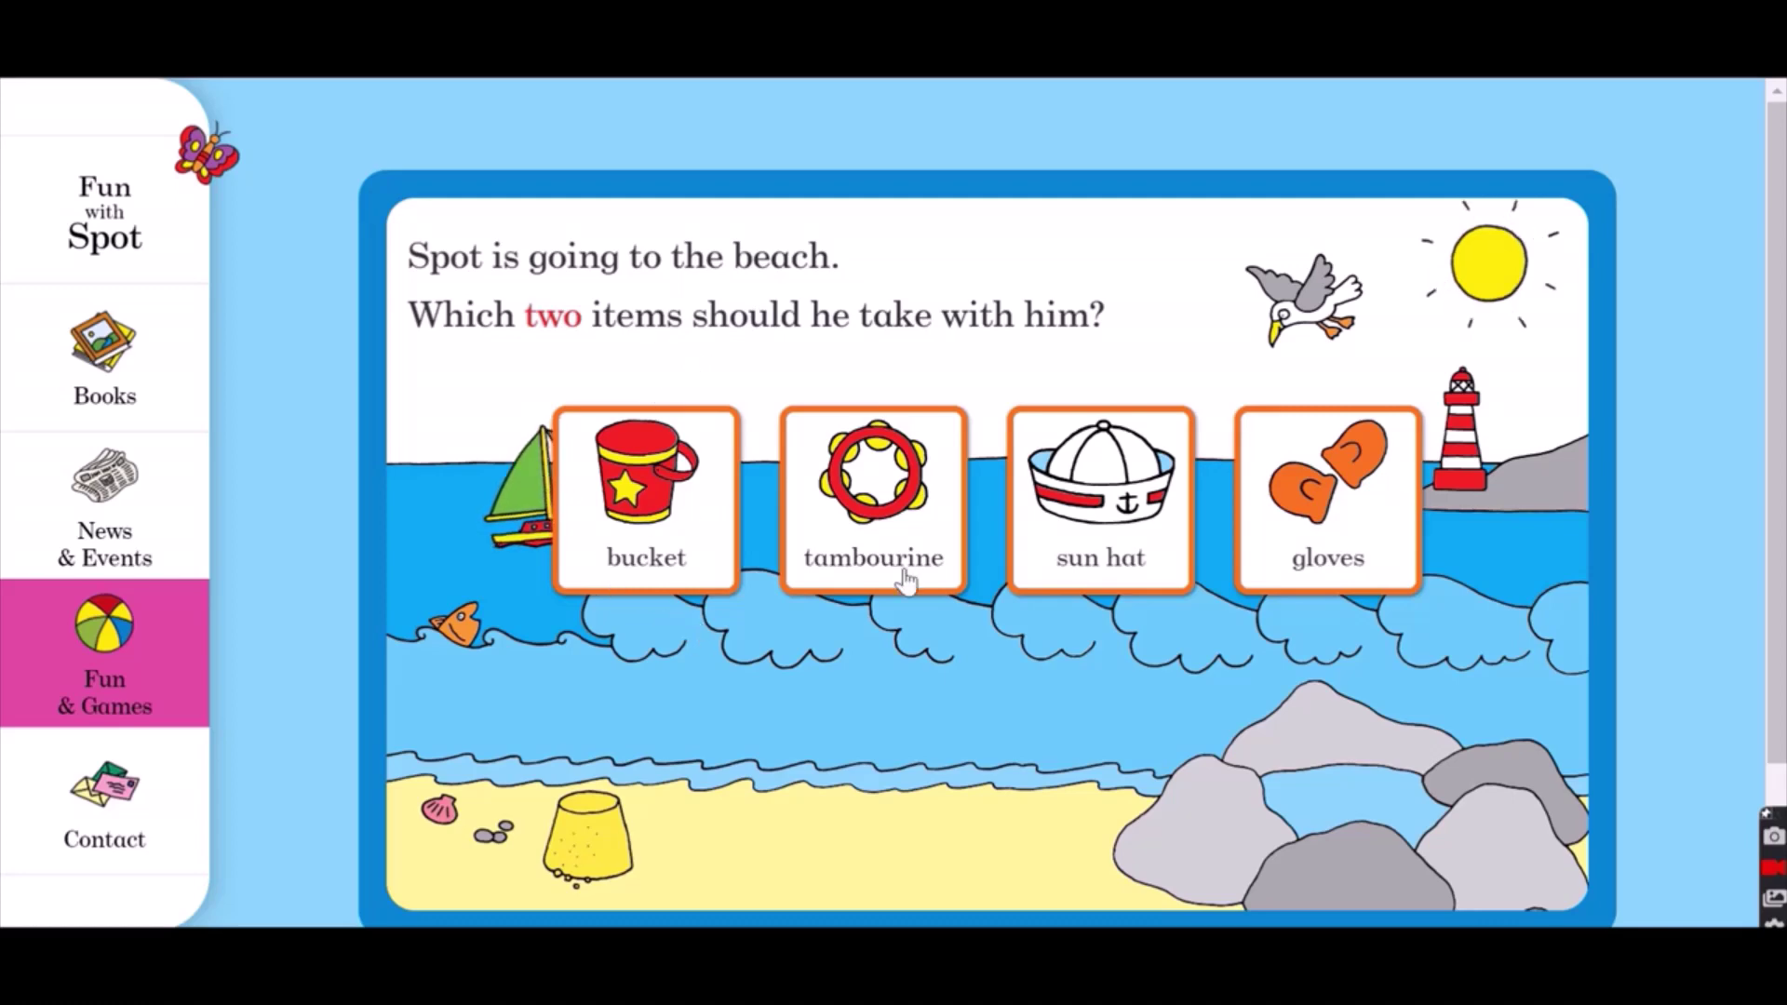
{"action": "left_click", "coordinate": [1070, 559]}
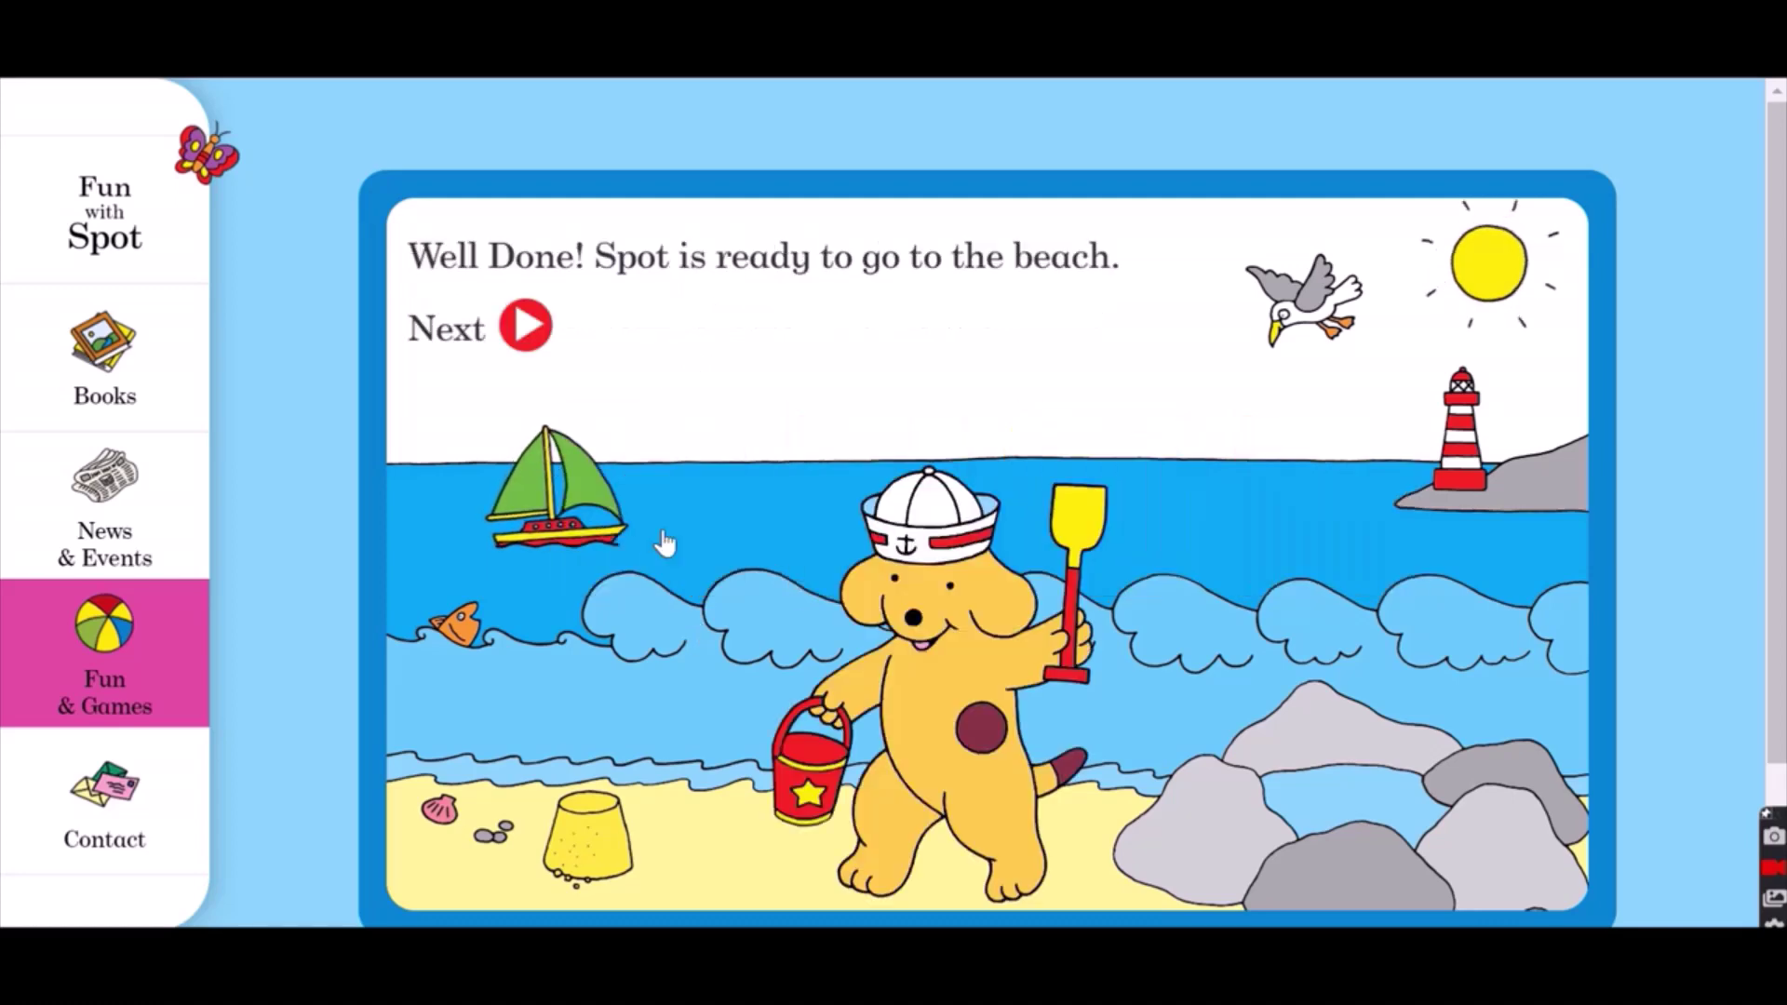
Continue to the gardening round of the dressing up game, choose the watering can and the wellies, and move on
{"action": "left_click", "coordinate": [523, 326]}
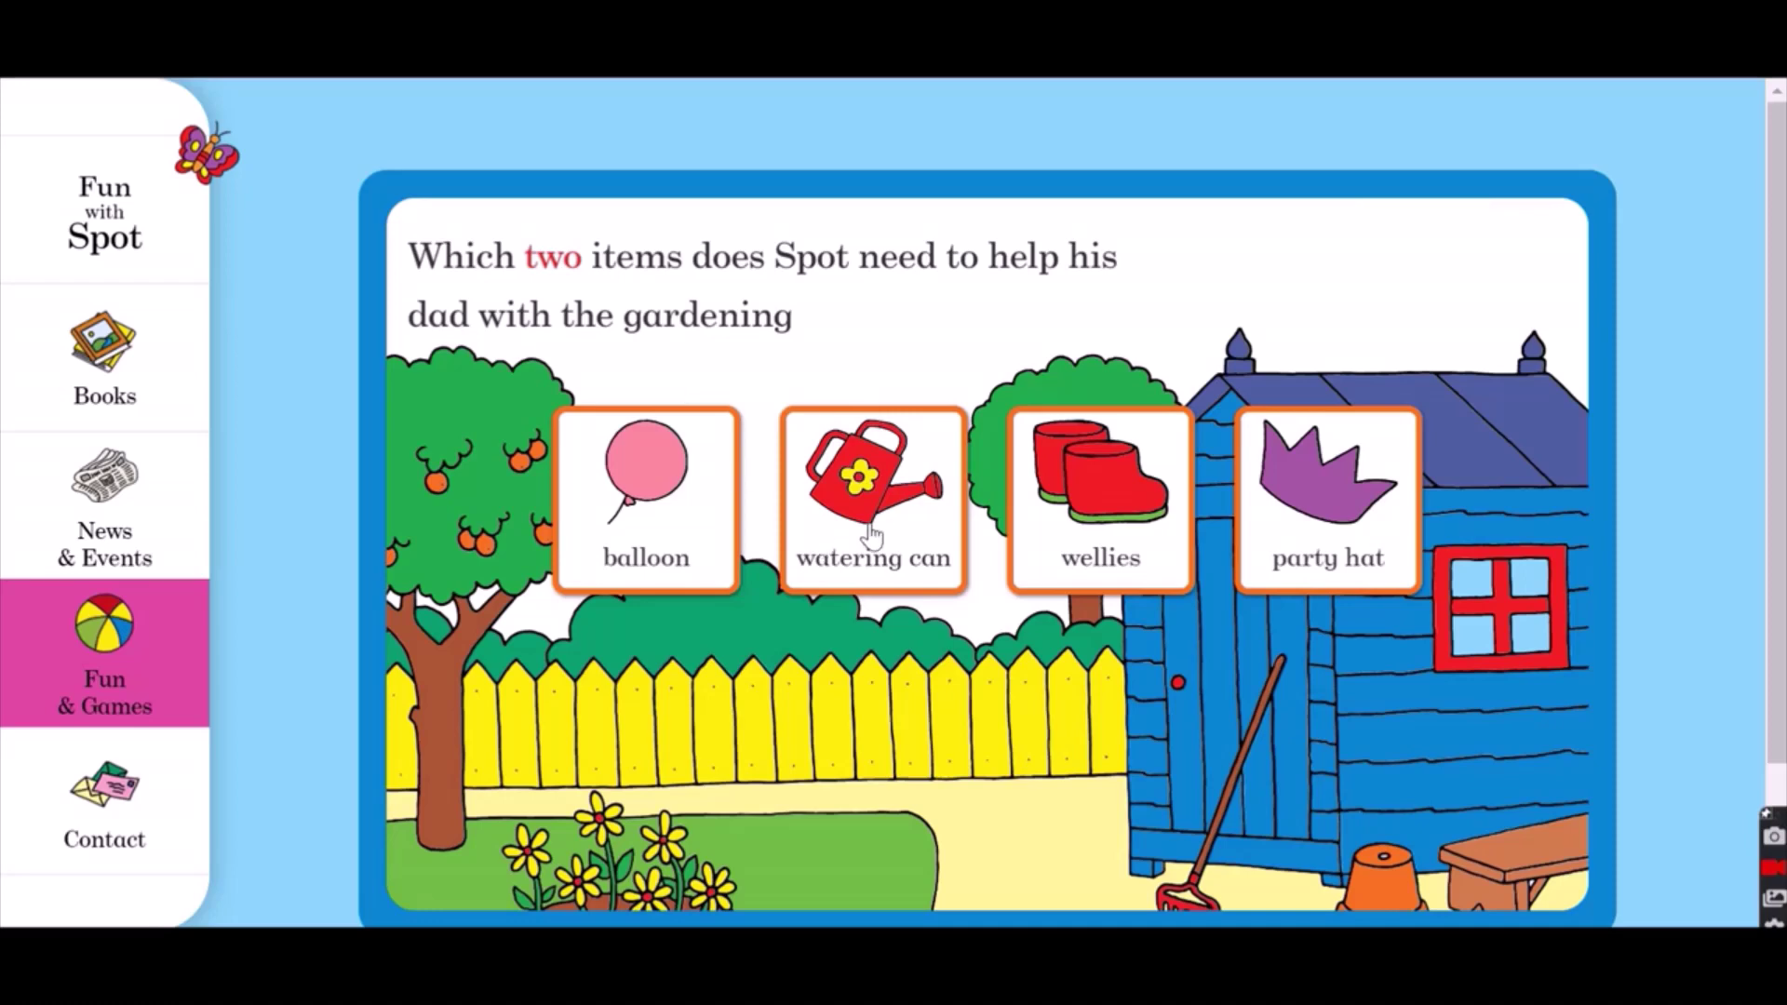
{"action": "left_click", "coordinate": [873, 536]}
{"action": "left_click", "coordinate": [1089, 558]}
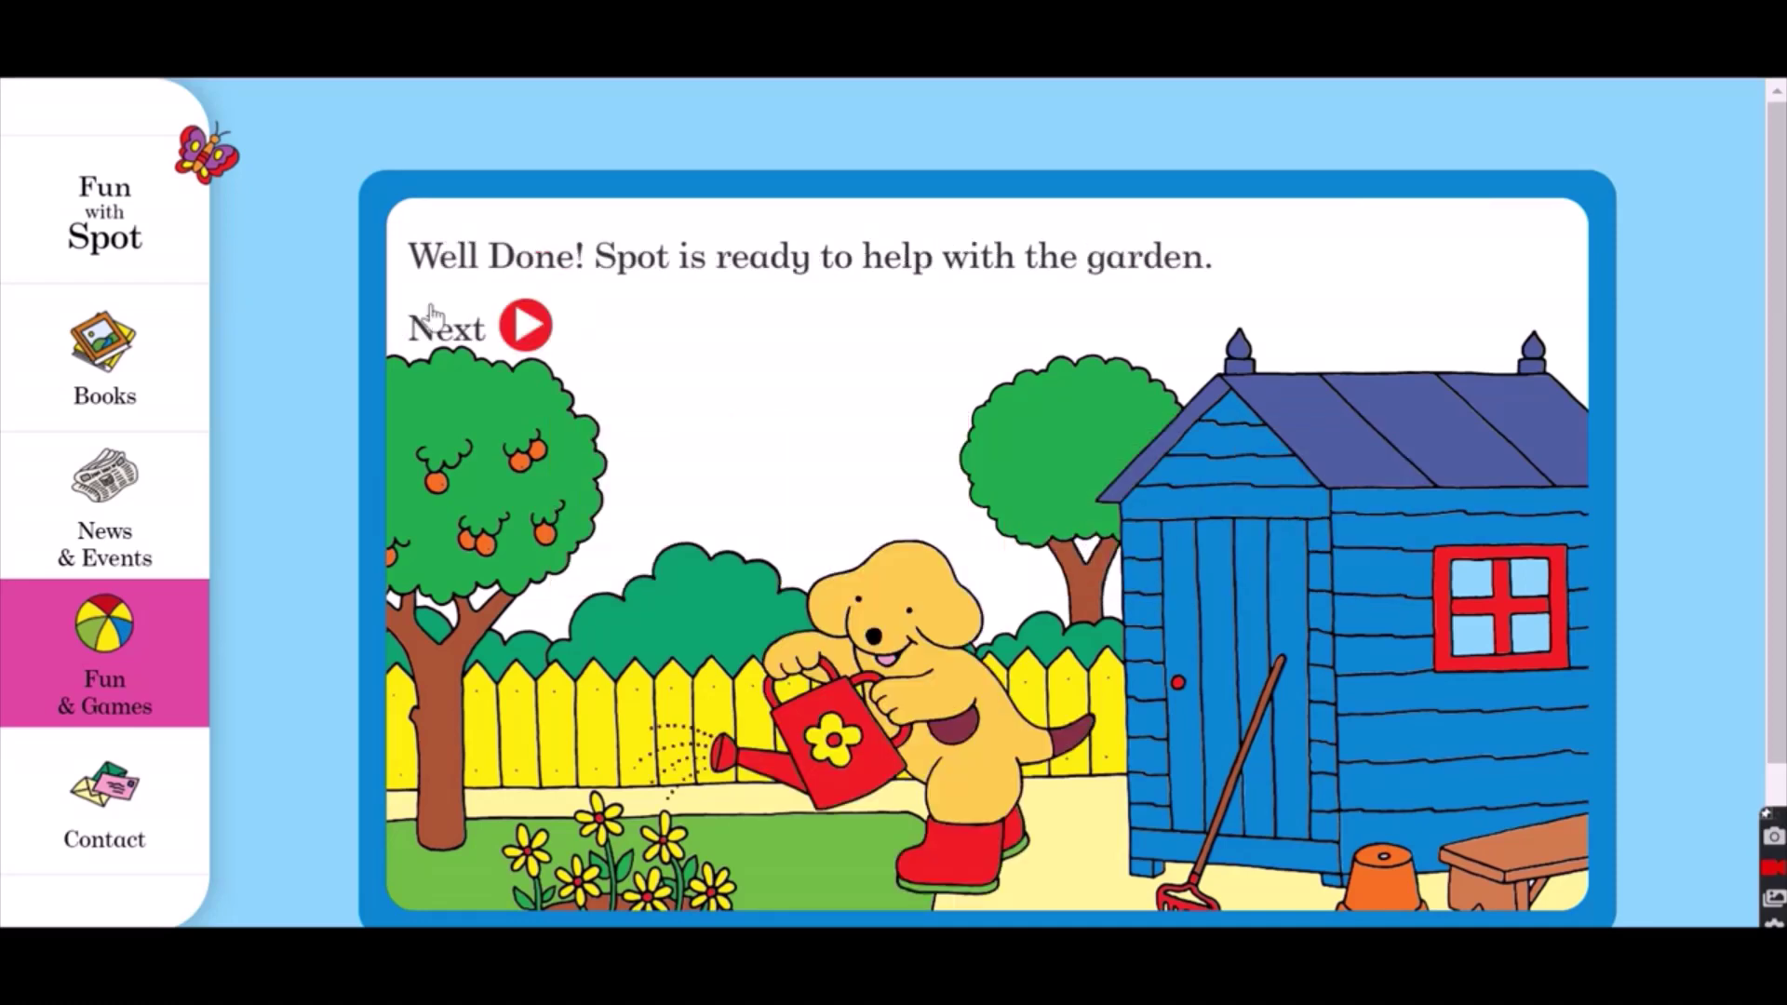
{"action": "left_click", "coordinate": [529, 328]}
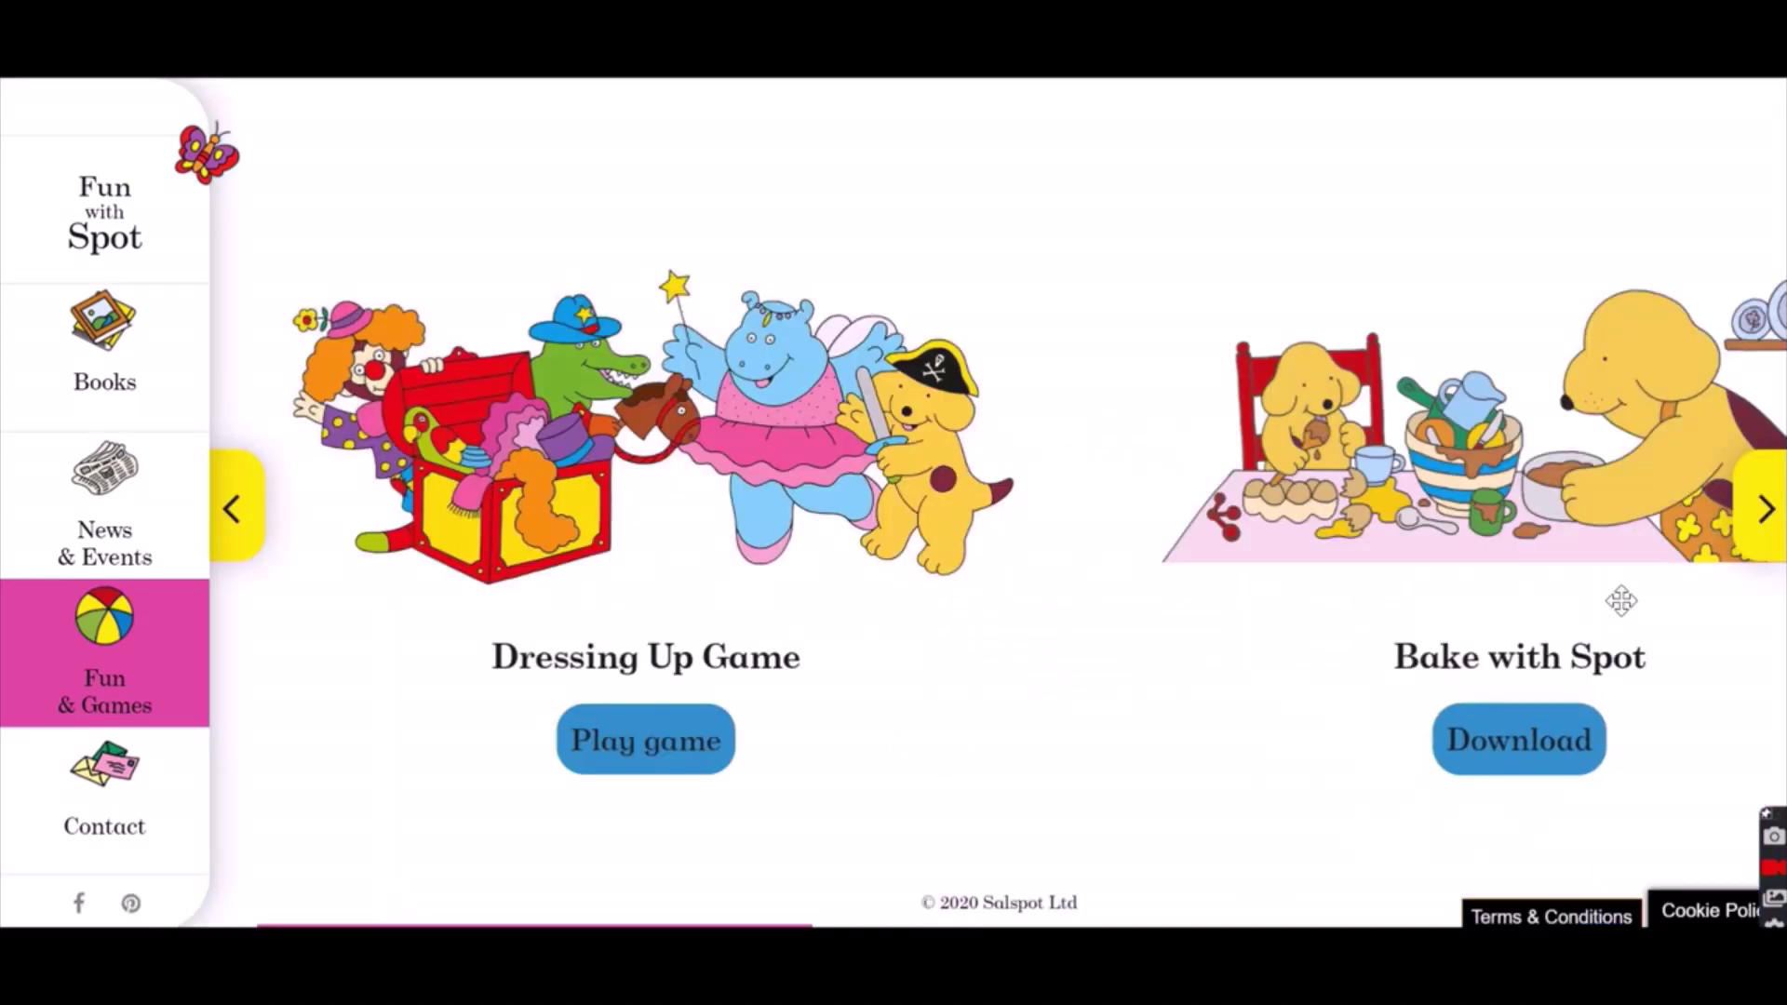
Open the Find and Cook game from the Fun & Games selection and start playing it
{"action": "left_click", "coordinate": [1751, 547]}
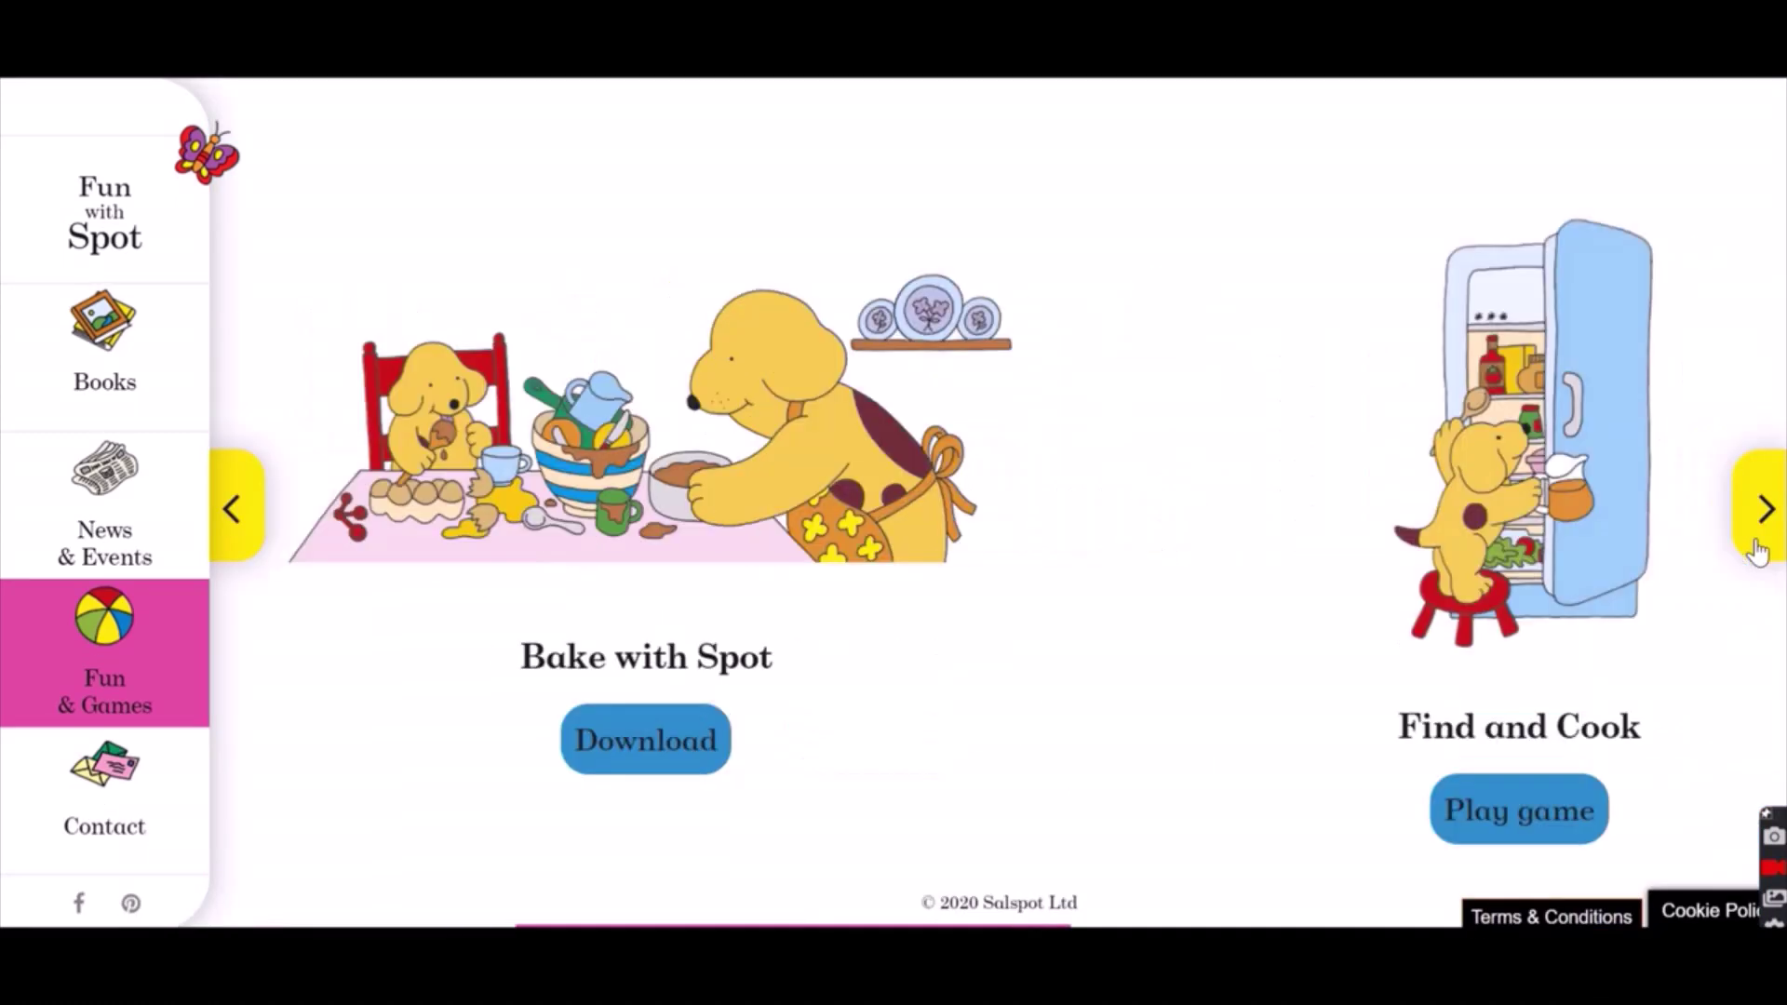
{"action": "left_click", "coordinate": [1550, 831]}
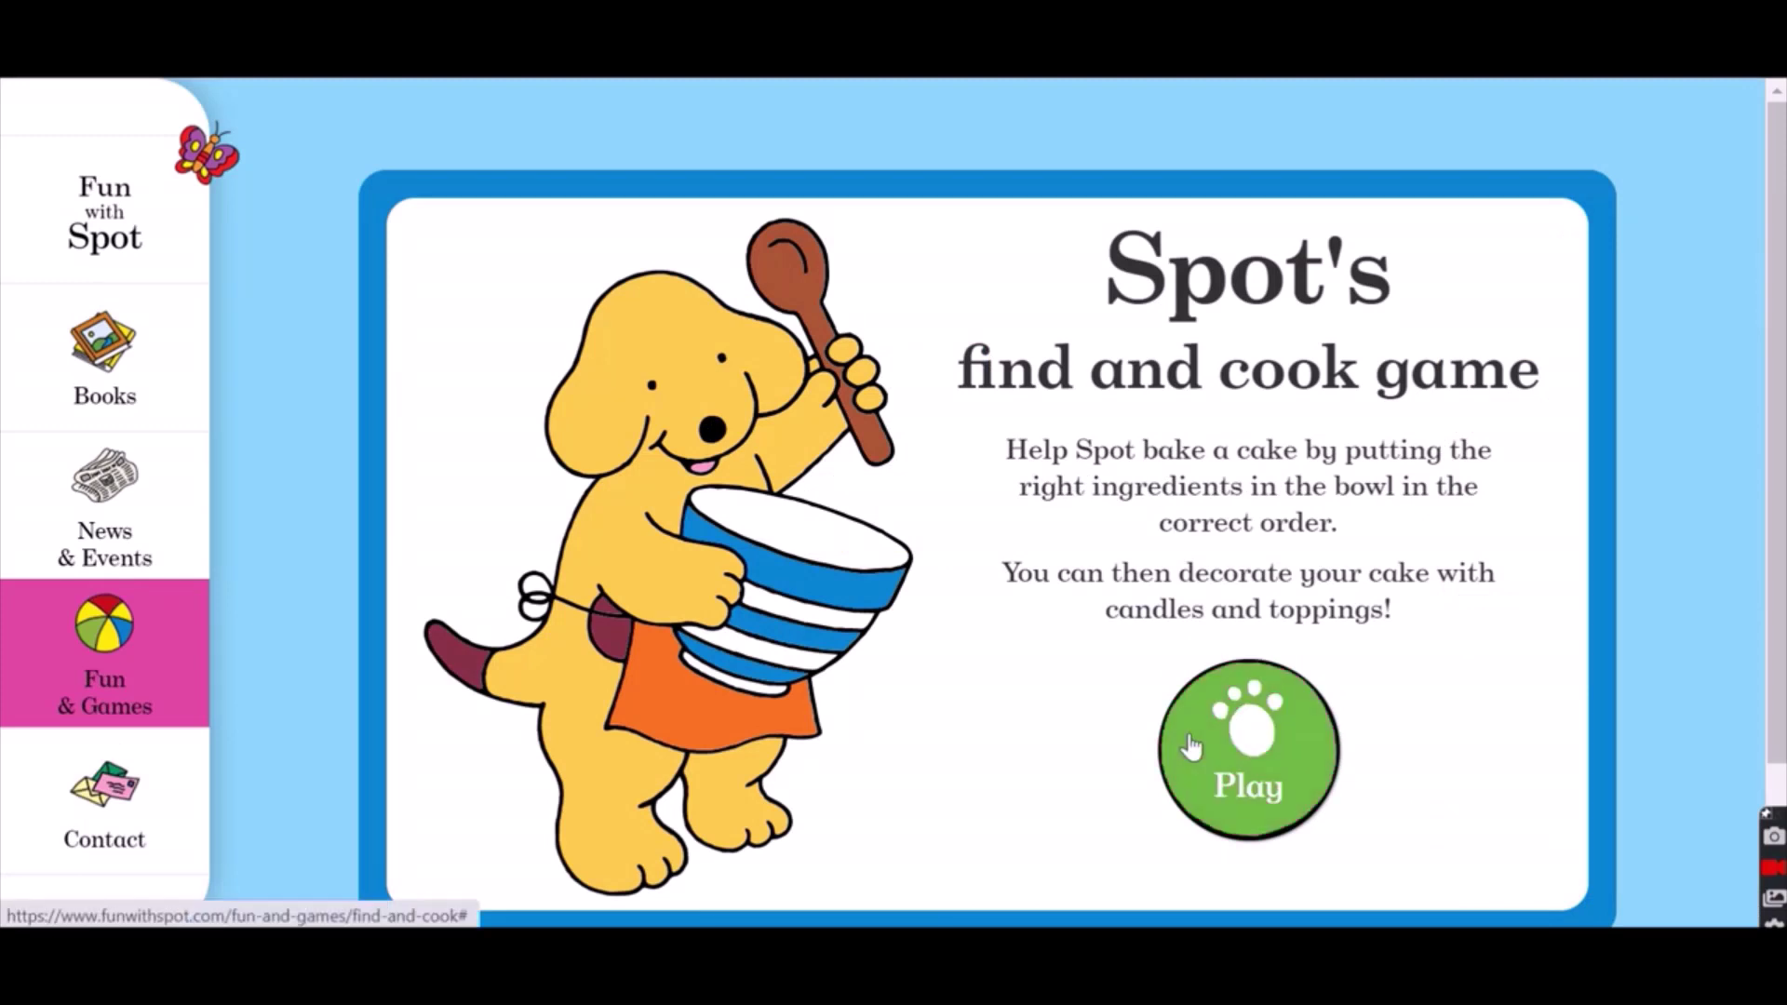
{"action": "left_click", "coordinate": [1247, 758]}
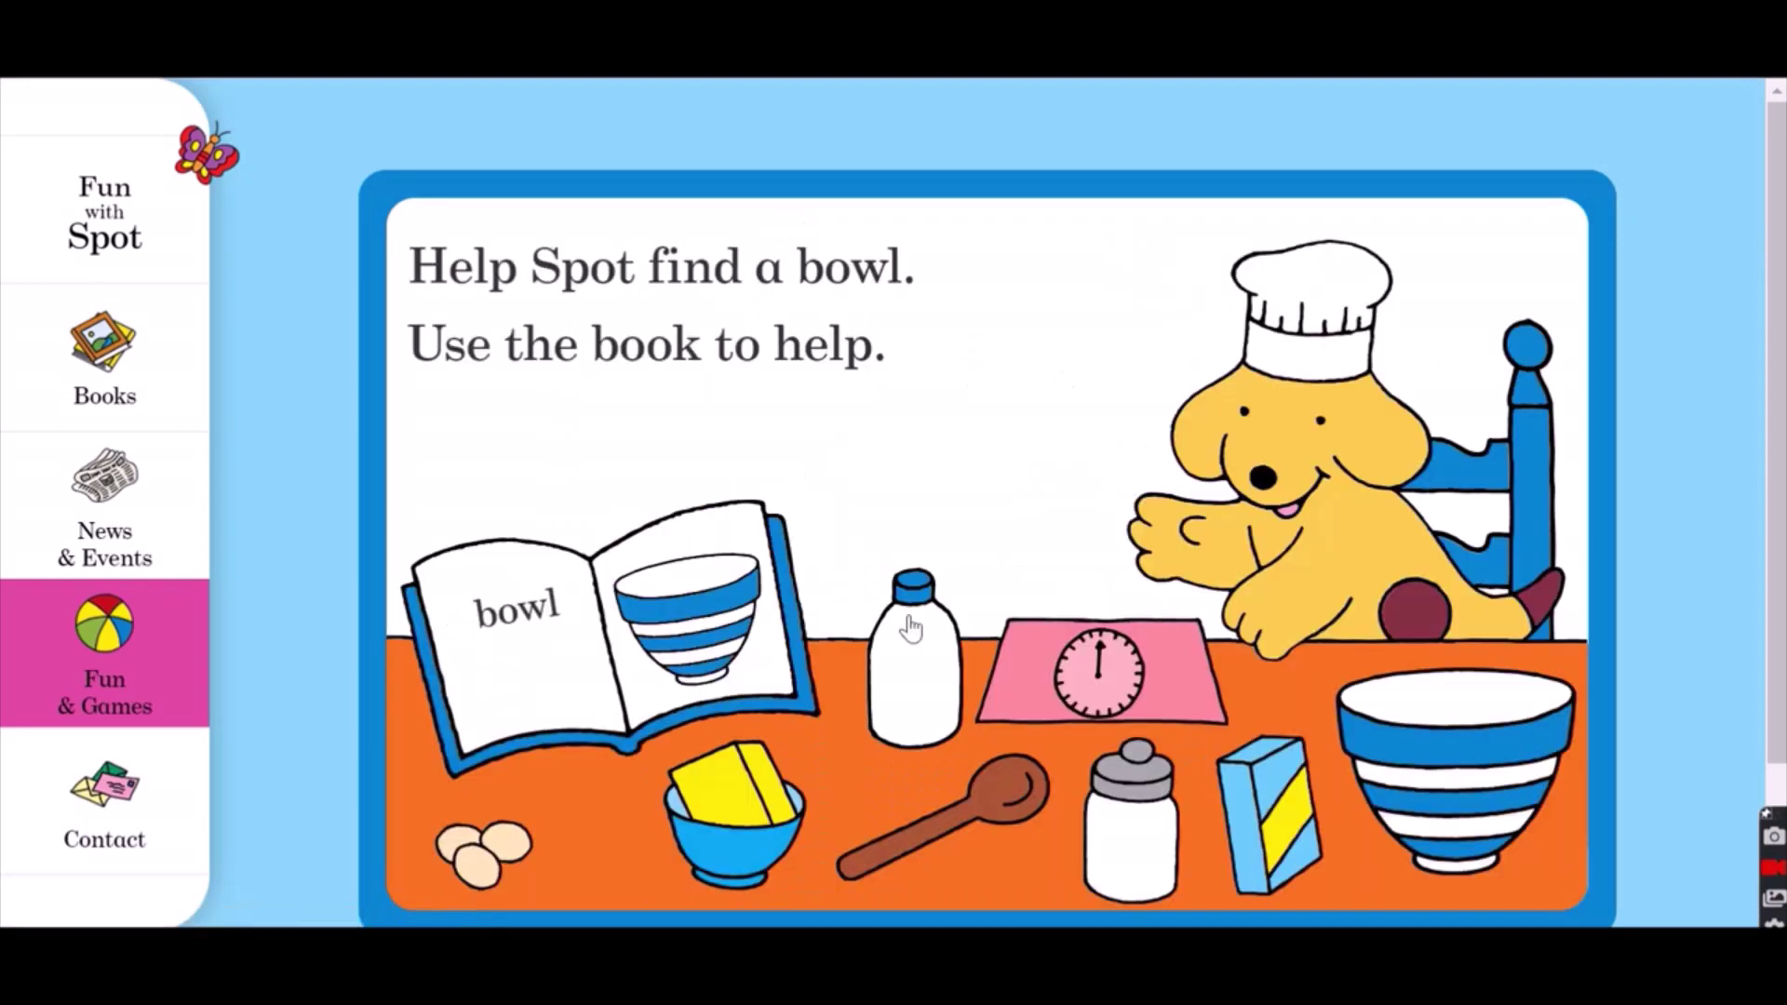
Find the bowl, scales, flour and butter for Spot's cake on the table
{"action": "left_click", "coordinate": [1452, 758]}
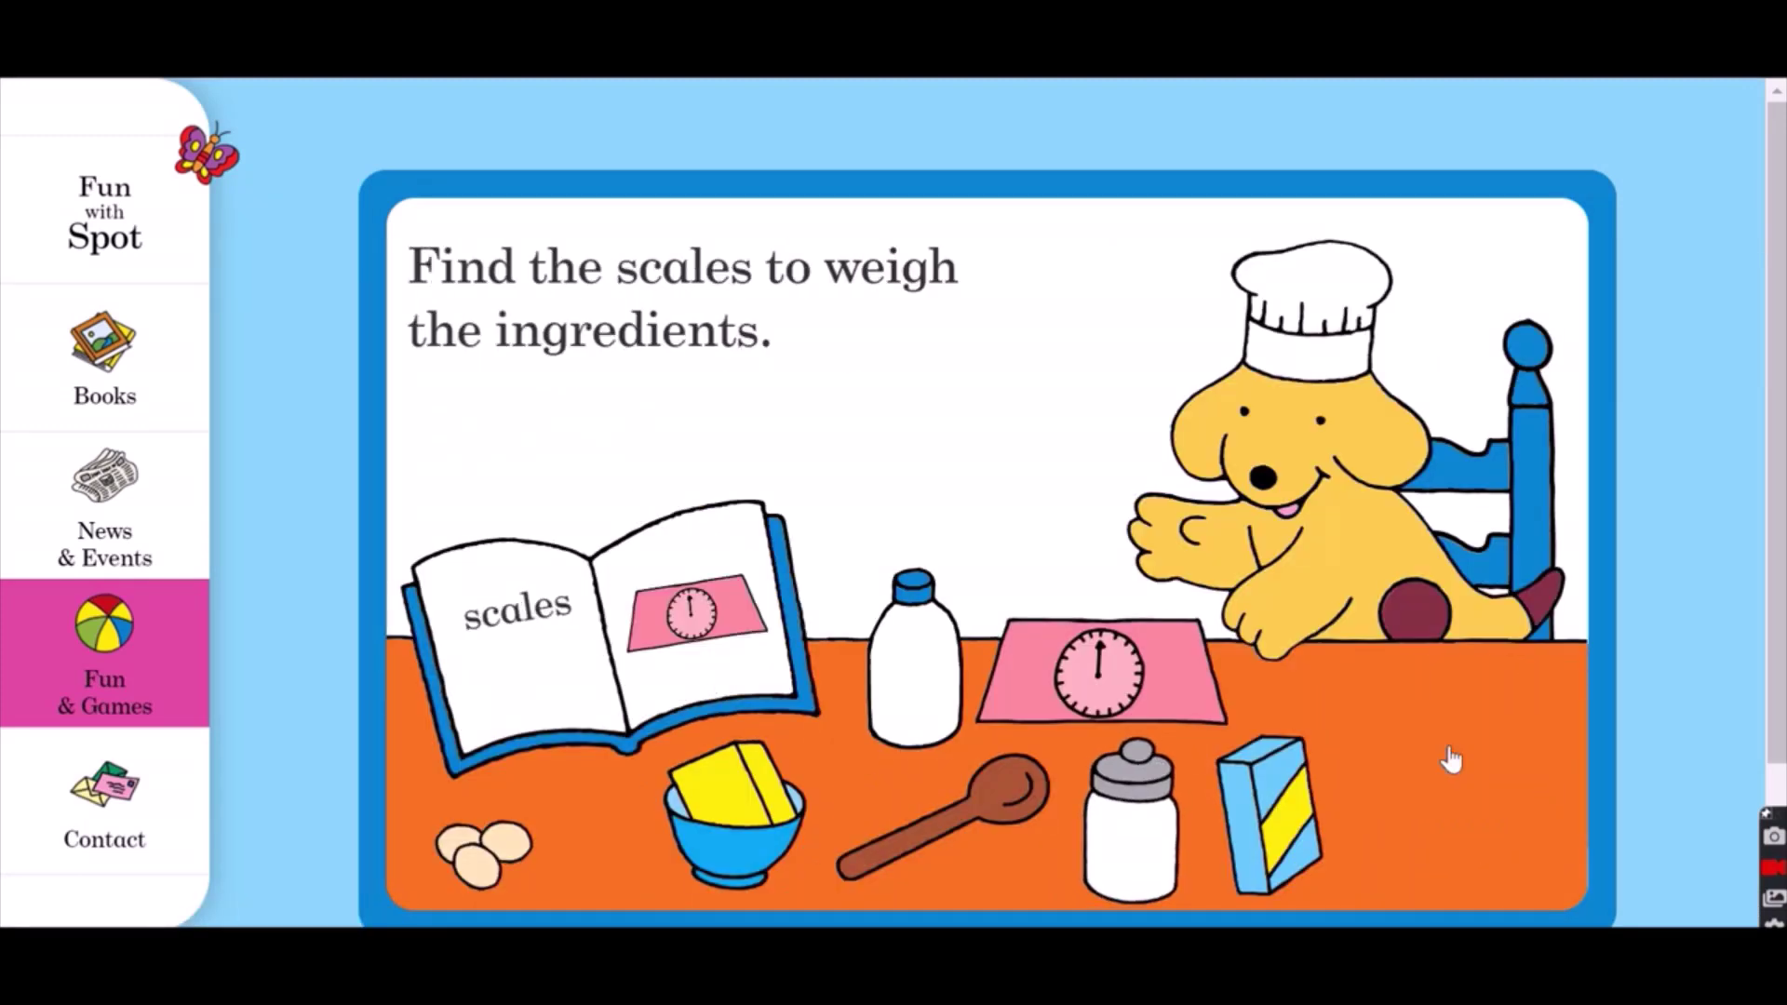
{"action": "left_click", "coordinate": [1028, 704]}
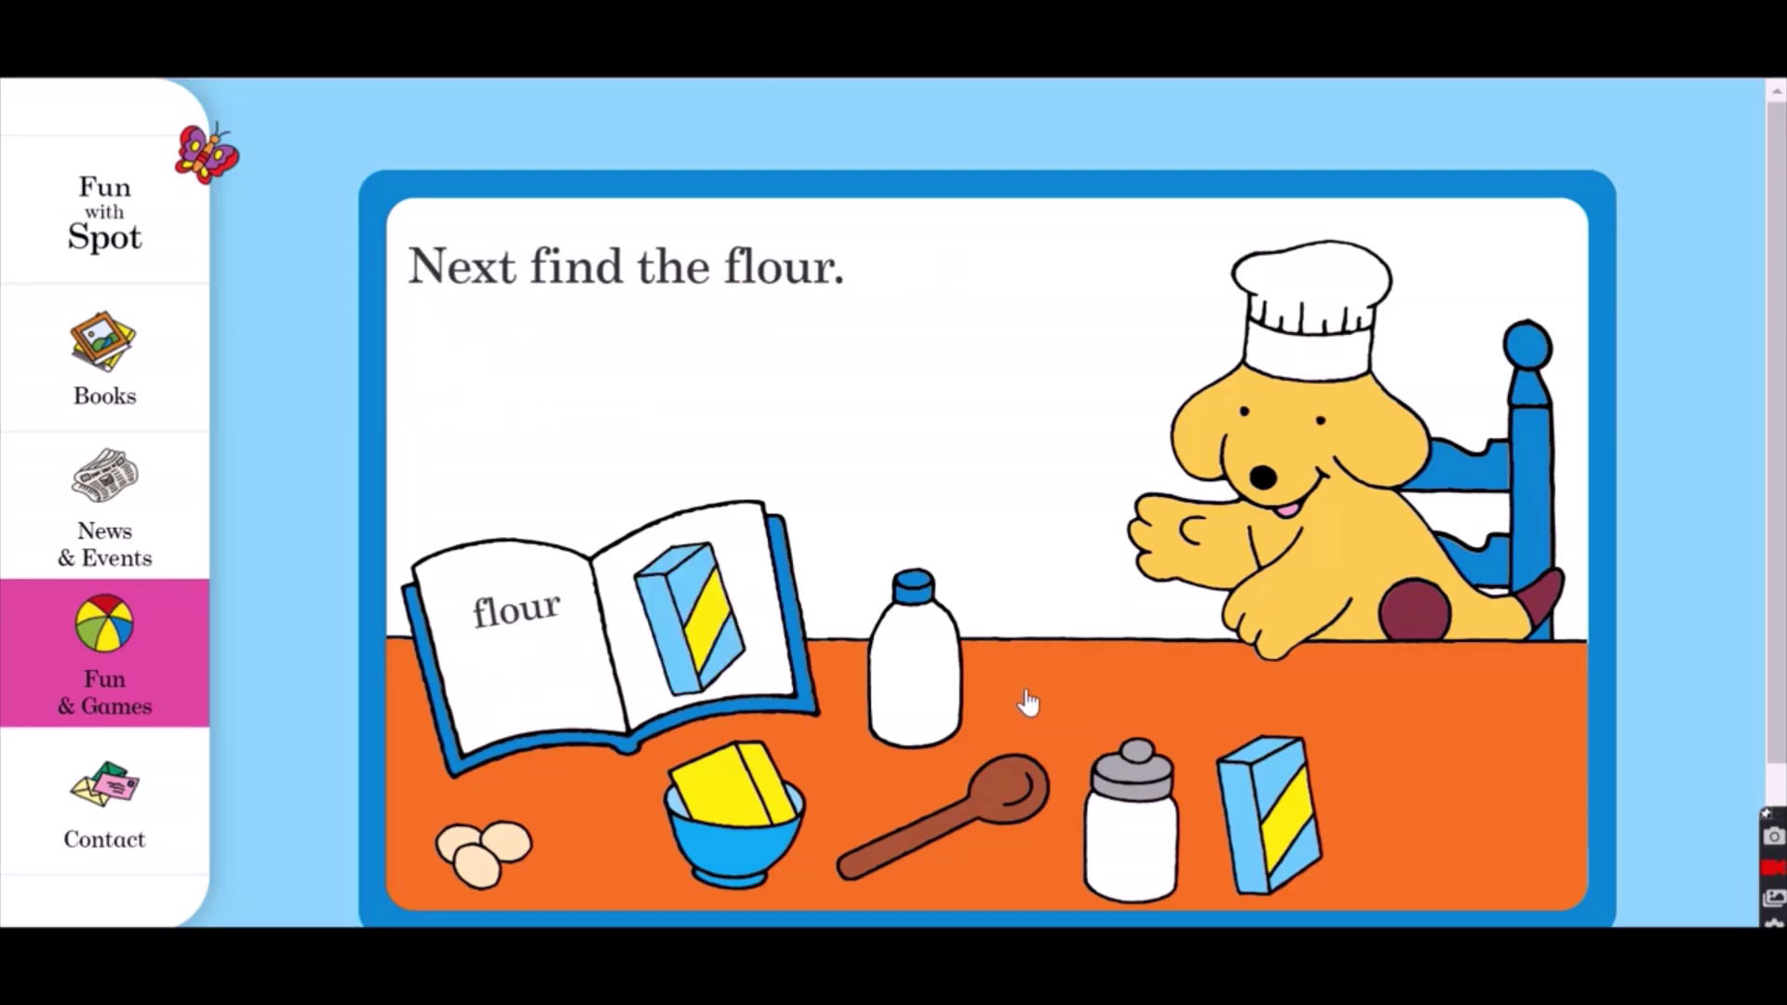
{"action": "left_click", "coordinate": [1281, 813]}
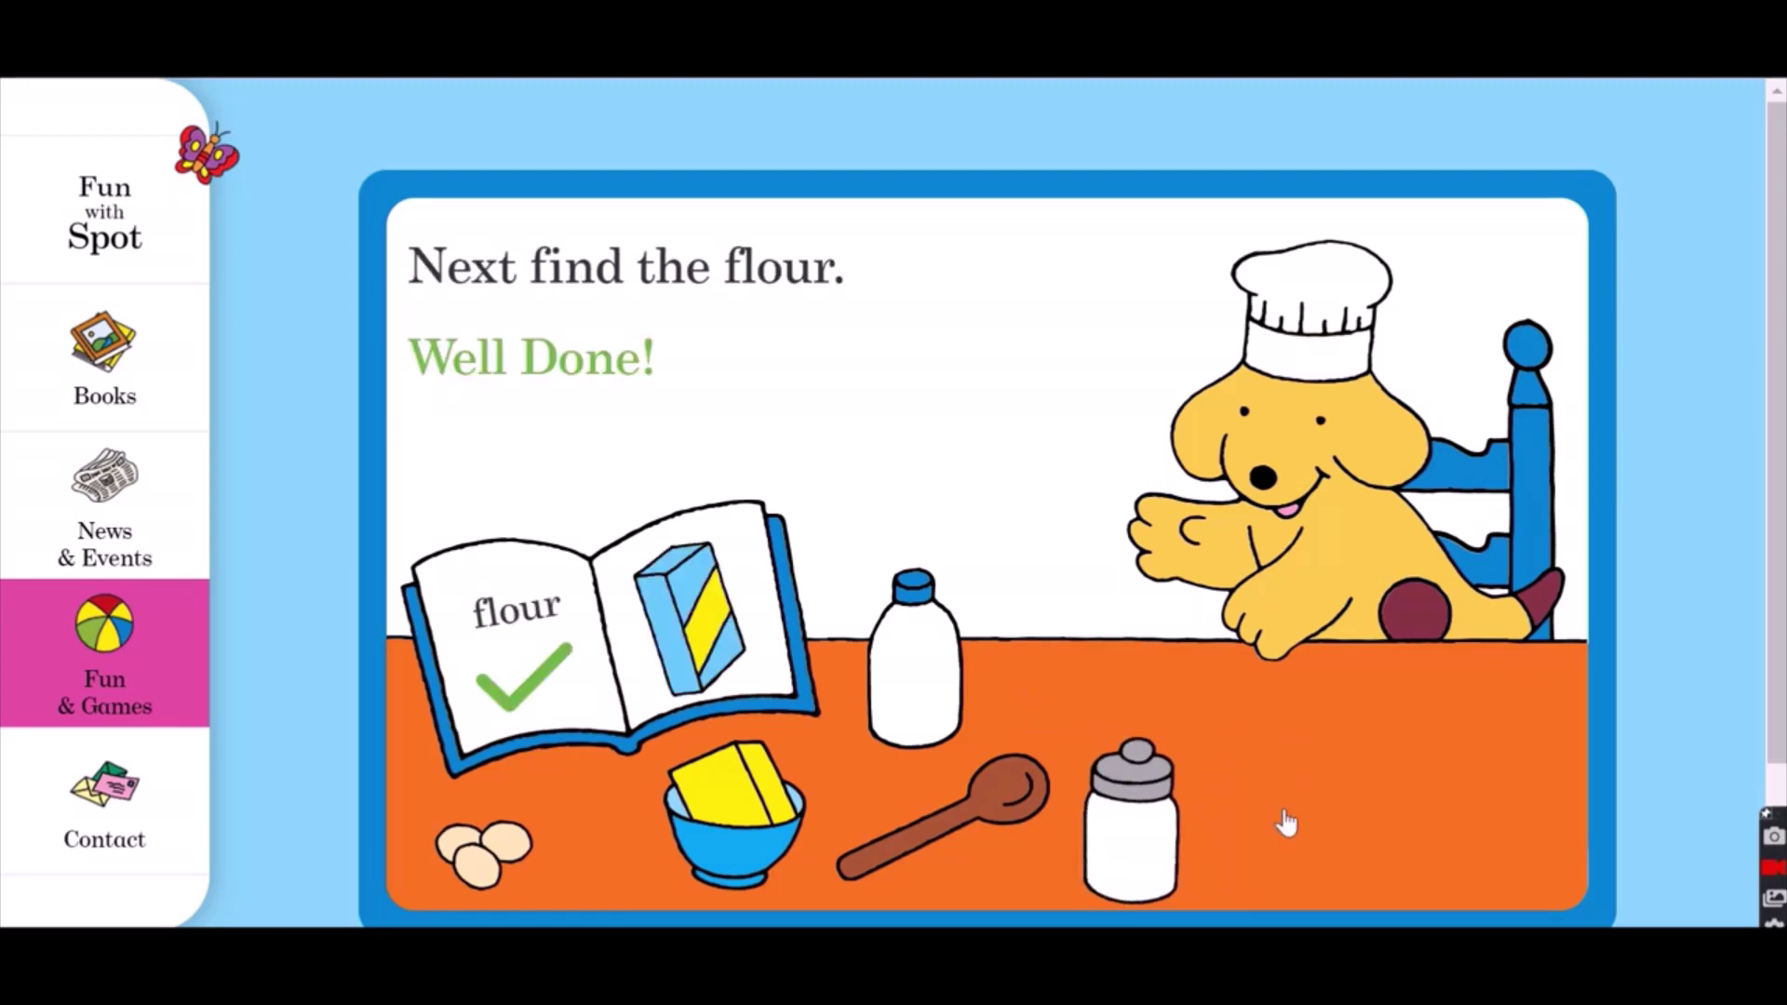
{"action": "left_click", "coordinate": [917, 668]}
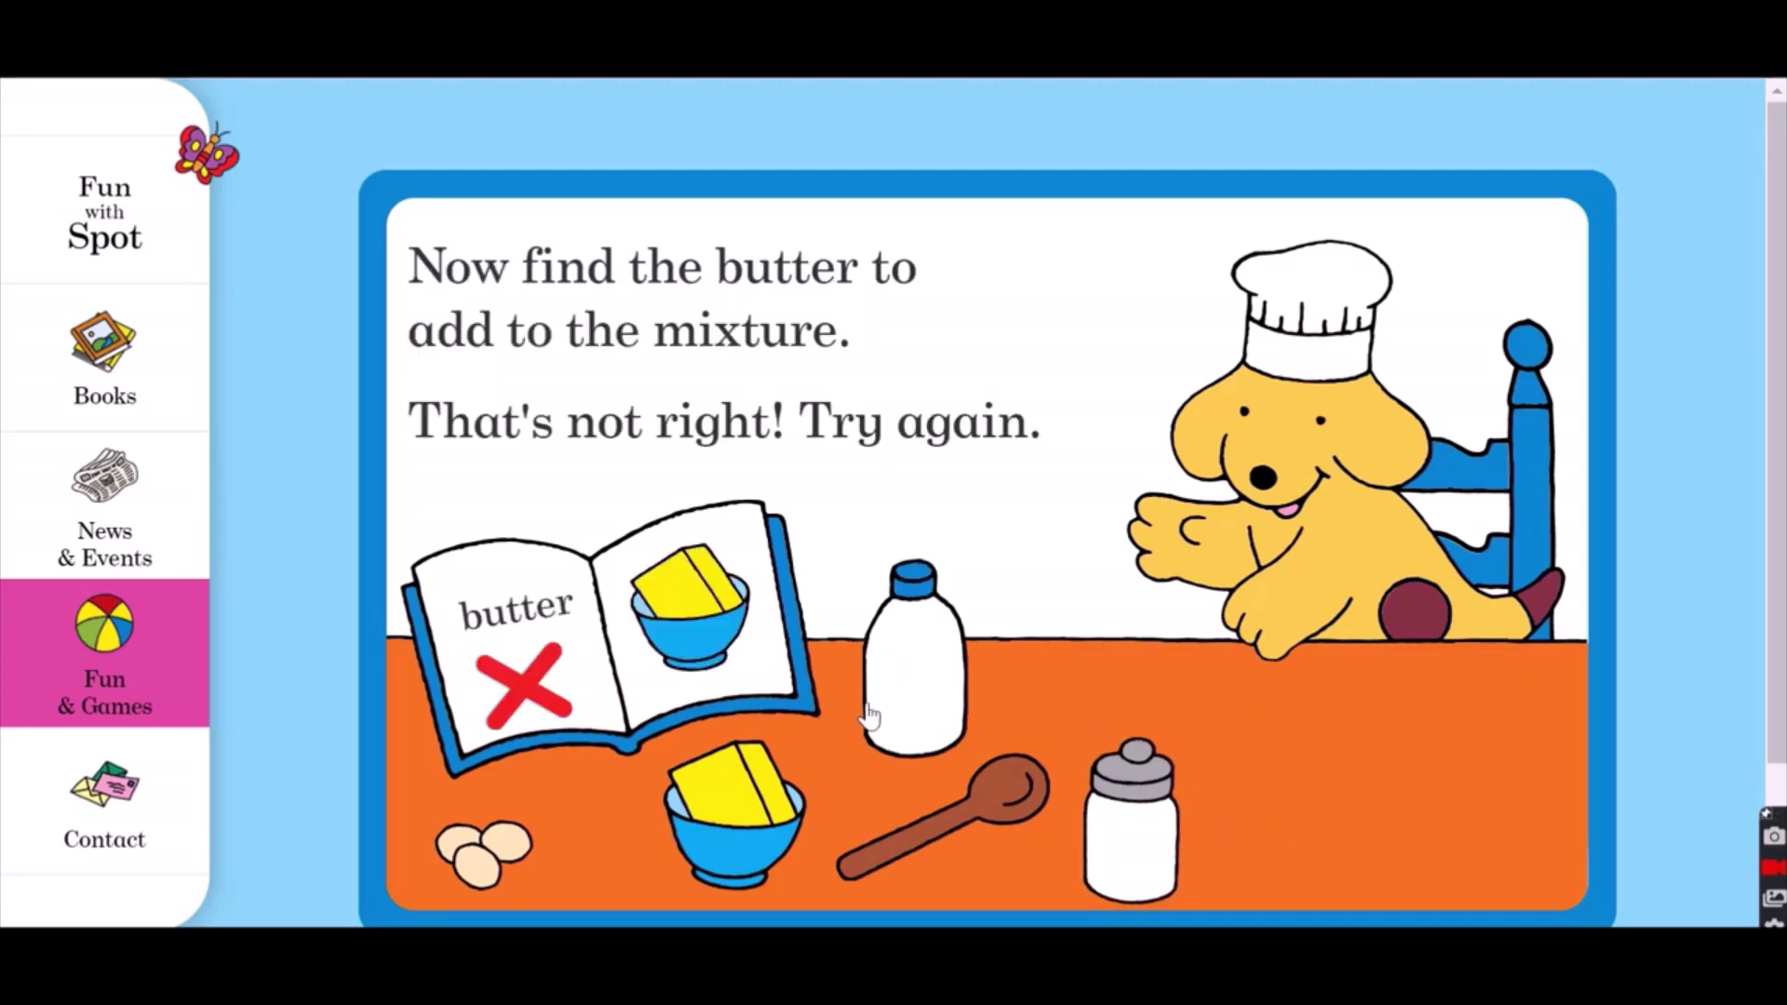
{"action": "left_click", "coordinate": [777, 808]}
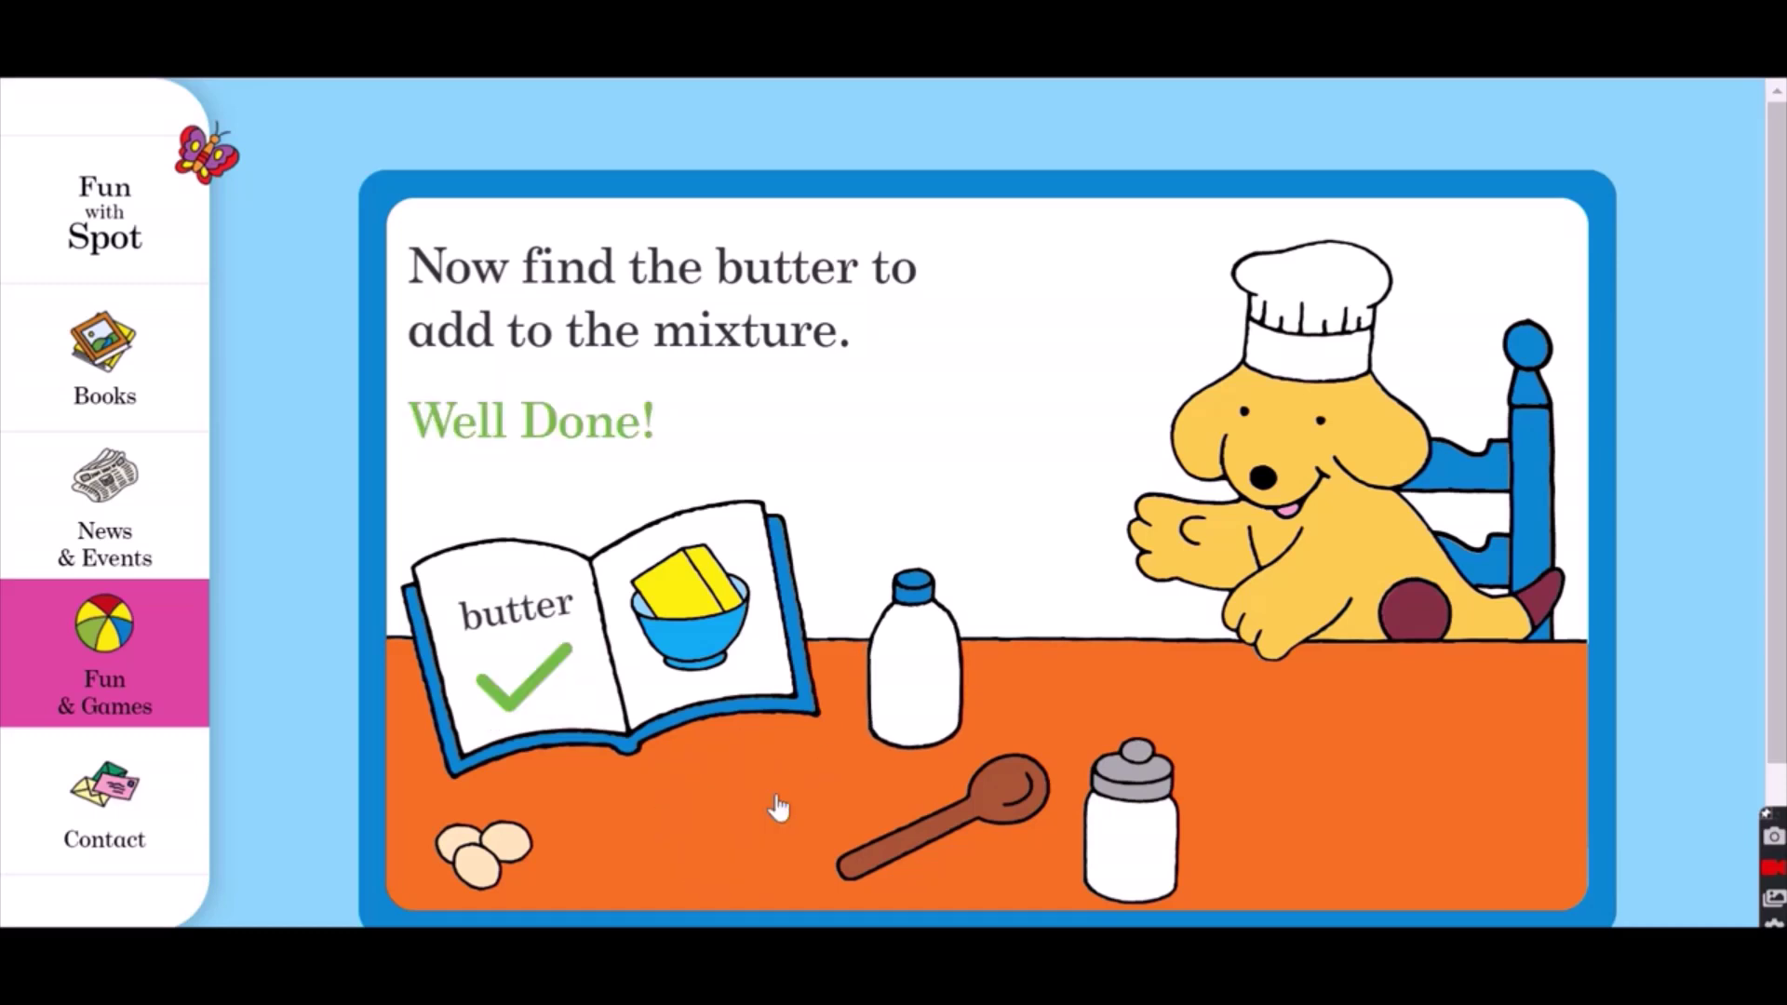
Add the sugar, eggs and milk, pick the spoon, and continue to the cake decorating page
{"action": "left_click", "coordinate": [1138, 884]}
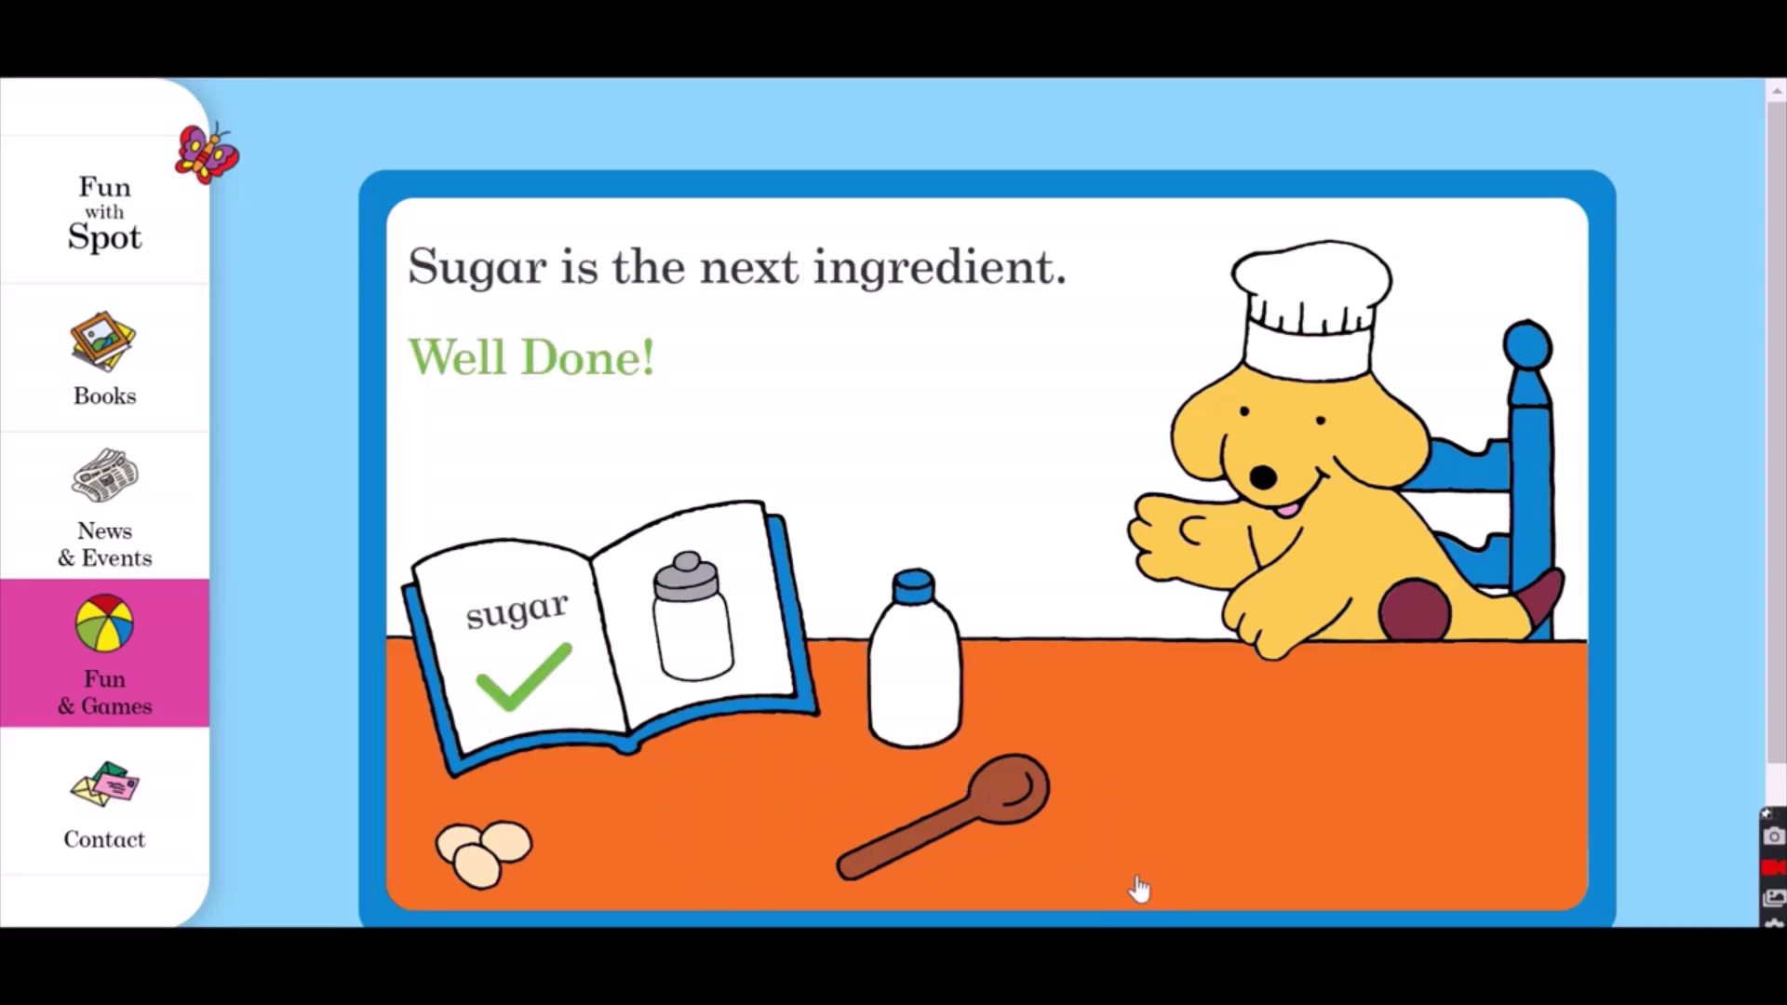
{"action": "left_click", "coordinate": [498, 854]}
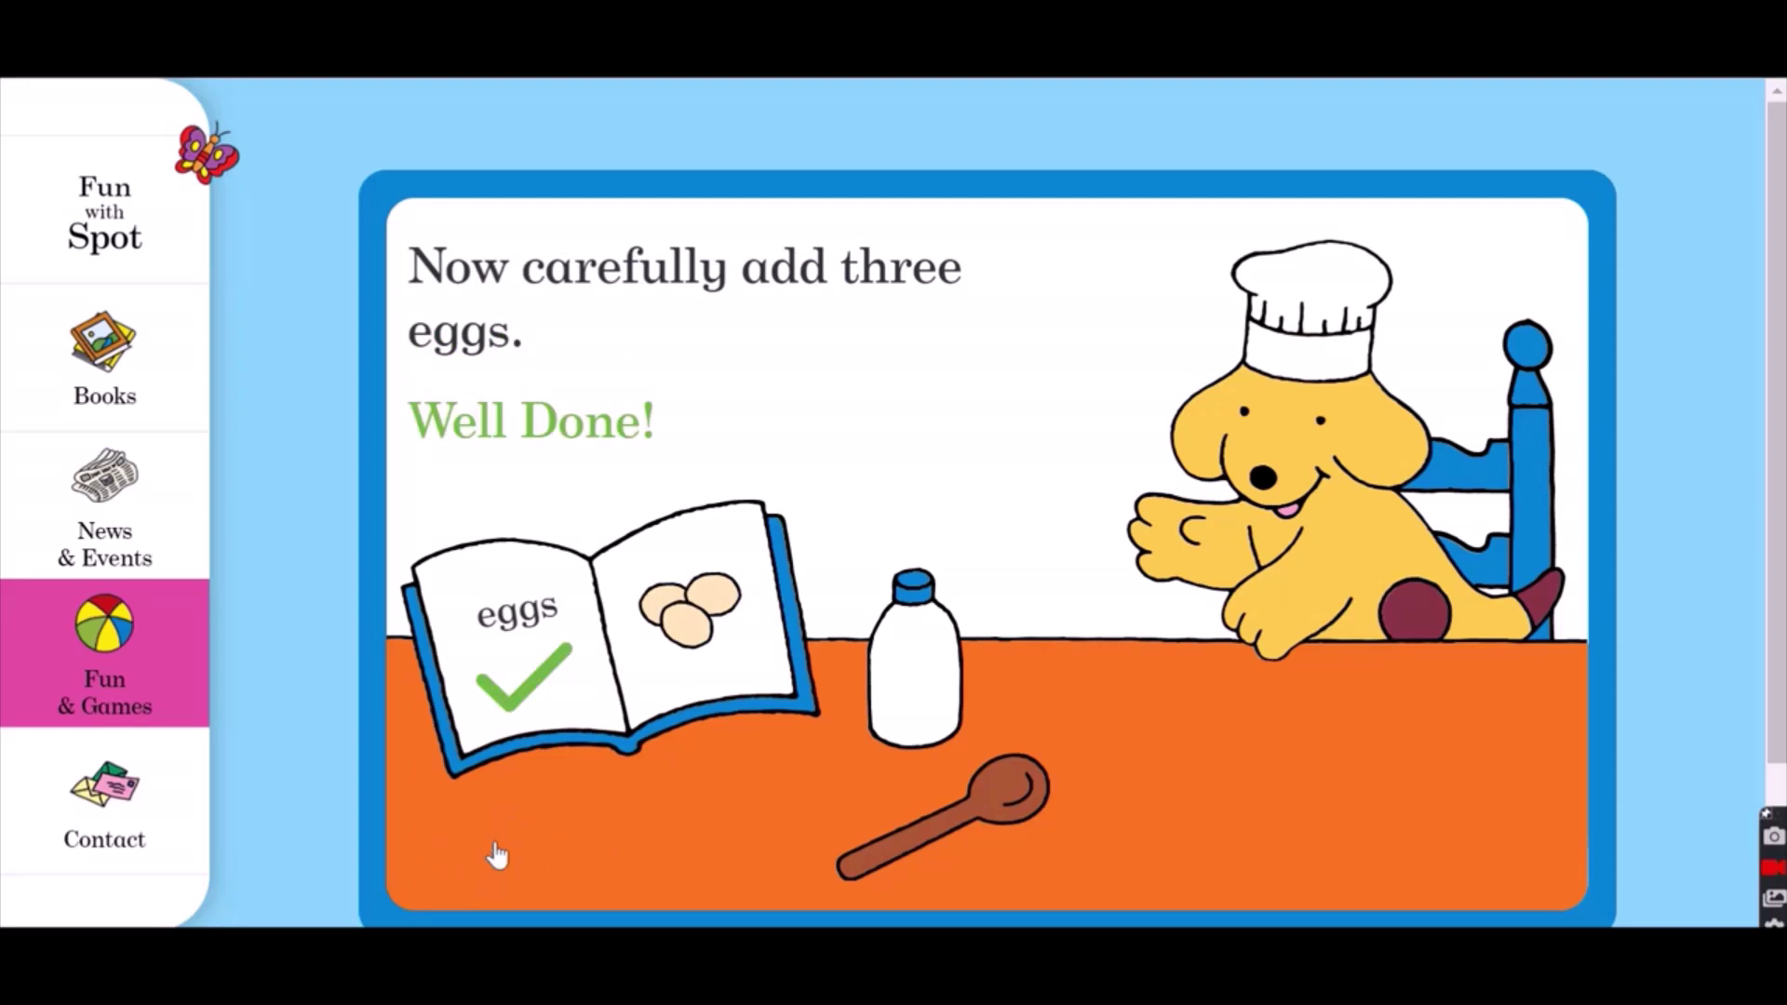
{"action": "left_click", "coordinate": [891, 740]}
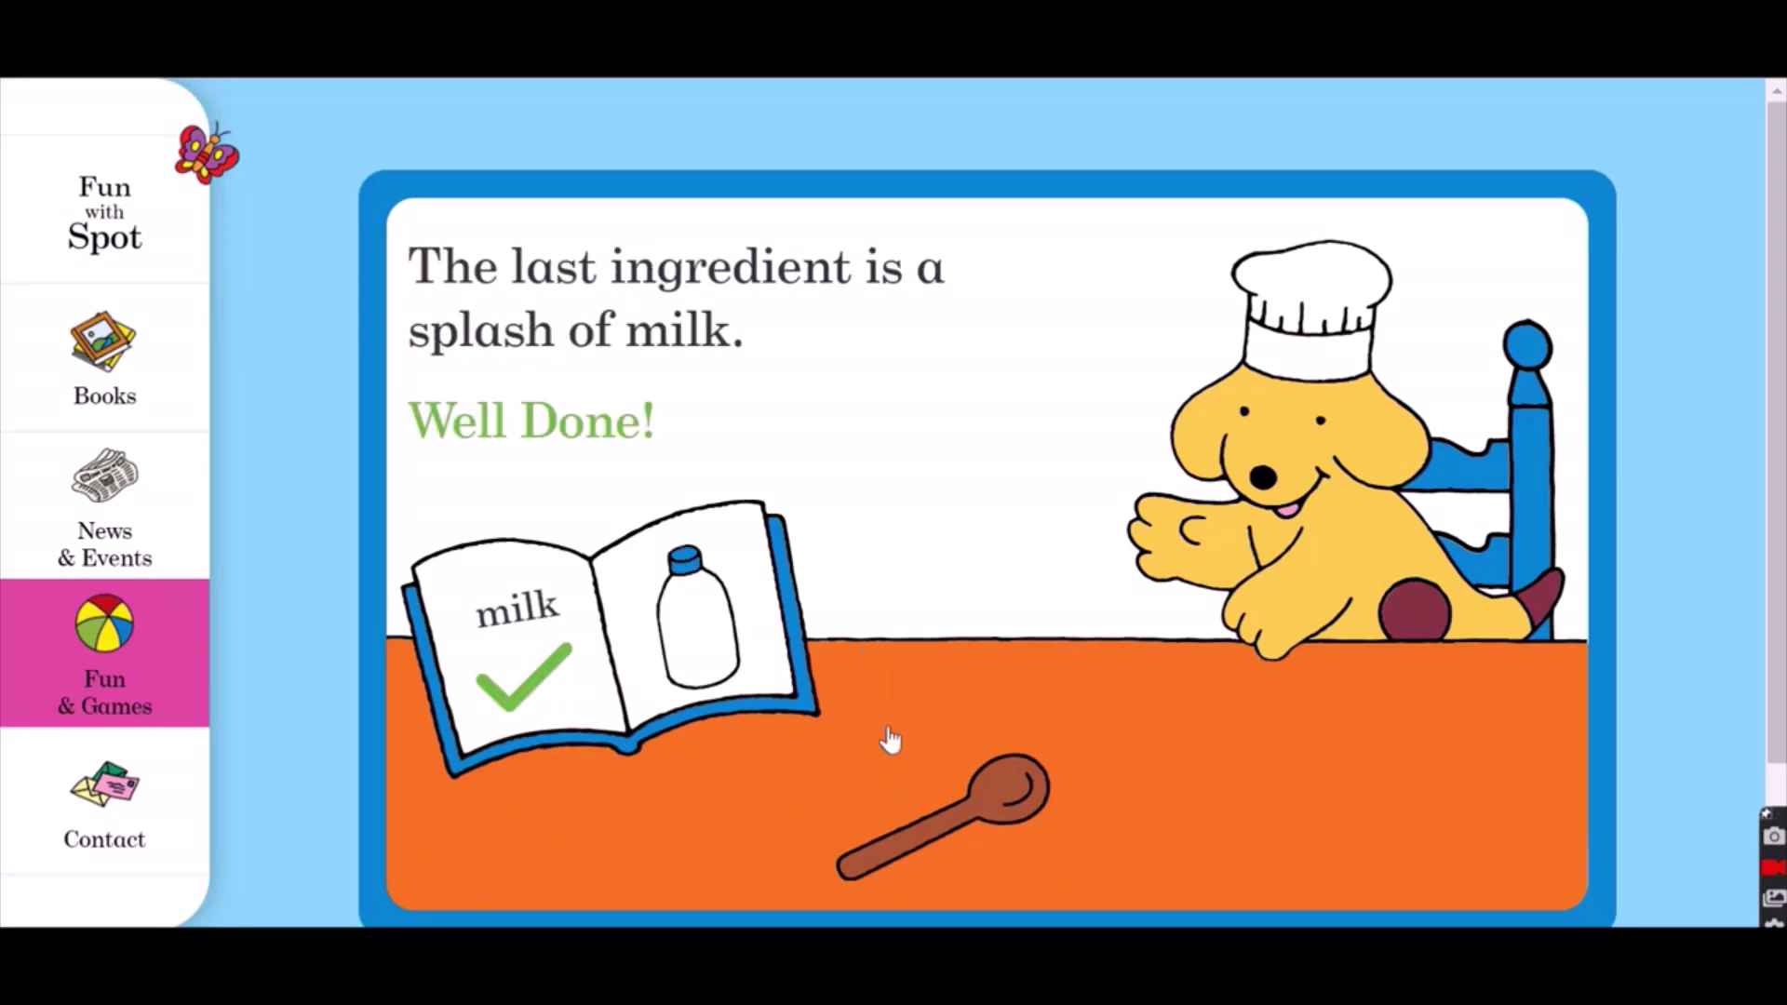
{"action": "left_click", "coordinate": [963, 796]}
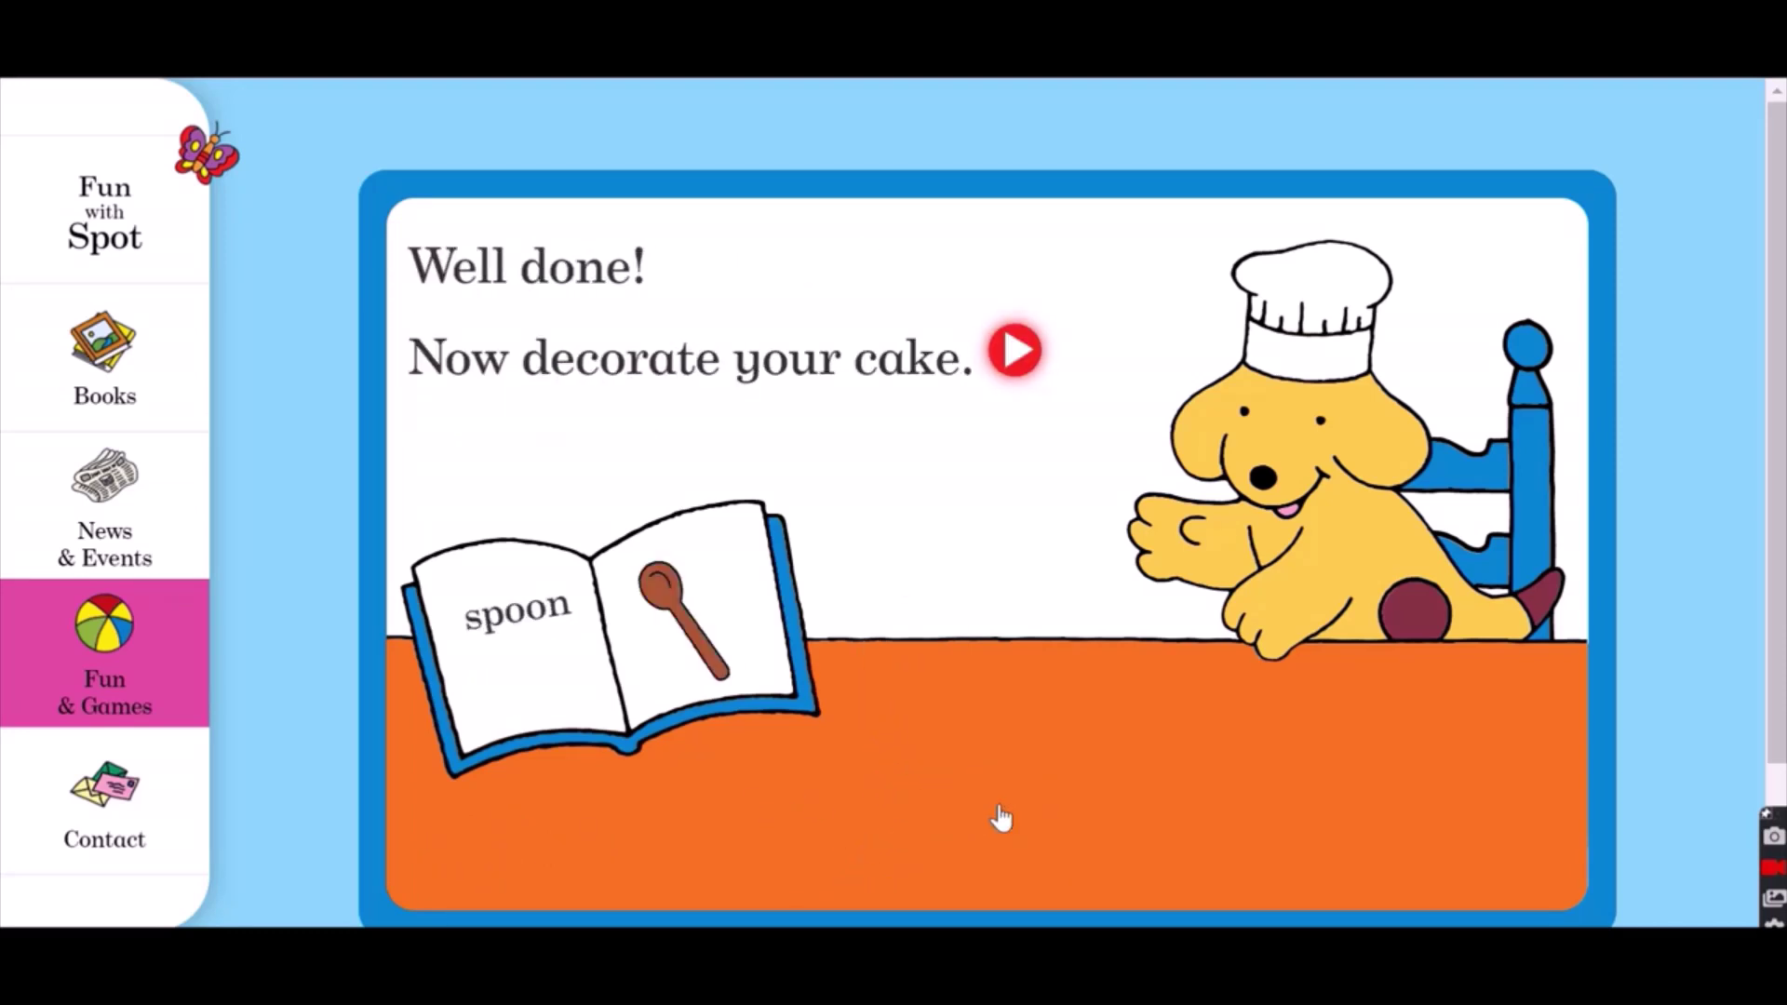
{"action": "left_click", "coordinate": [1021, 352]}
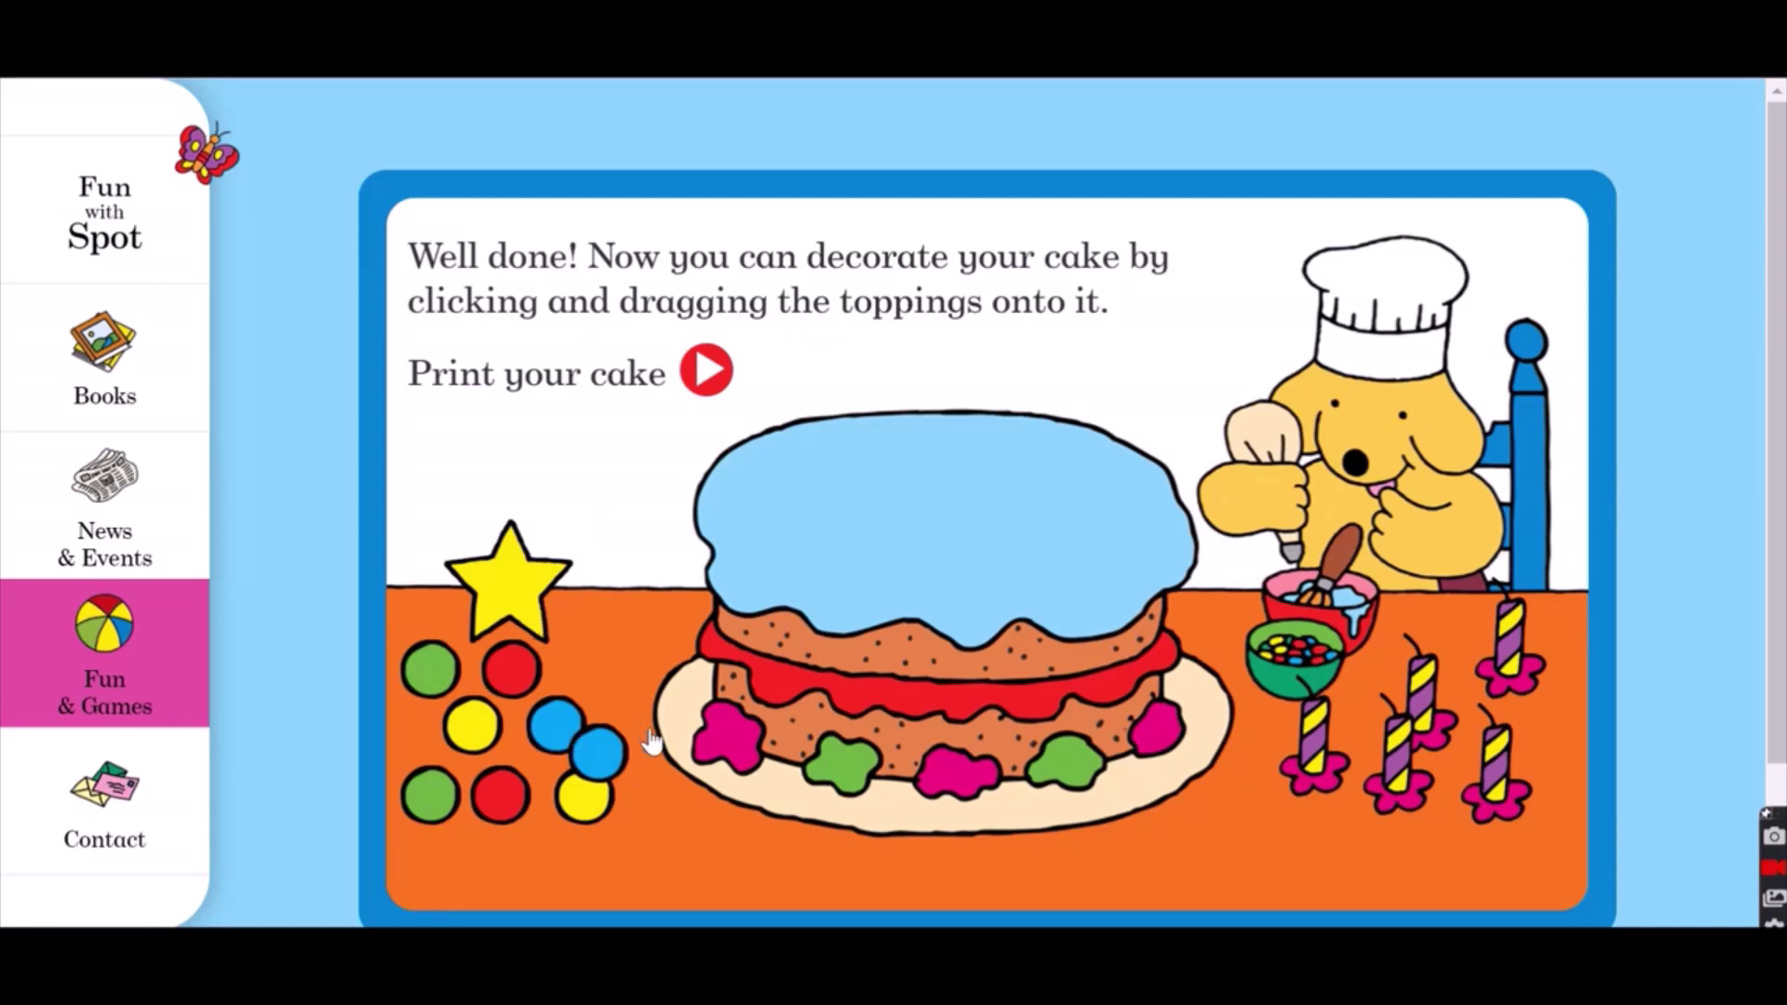
Decorate the blue-iced cake with the eight coloured sweets, three candles and the yellow star
{"action": "left_click_drag", "start_coordinate": [557, 723], "coordinate": [765, 483]}
{"action": "left_click_drag", "start_coordinate": [510, 668], "coordinate": [835, 577]}
{"action": "left_click_drag", "start_coordinate": [595, 818], "coordinate": [931, 570]}
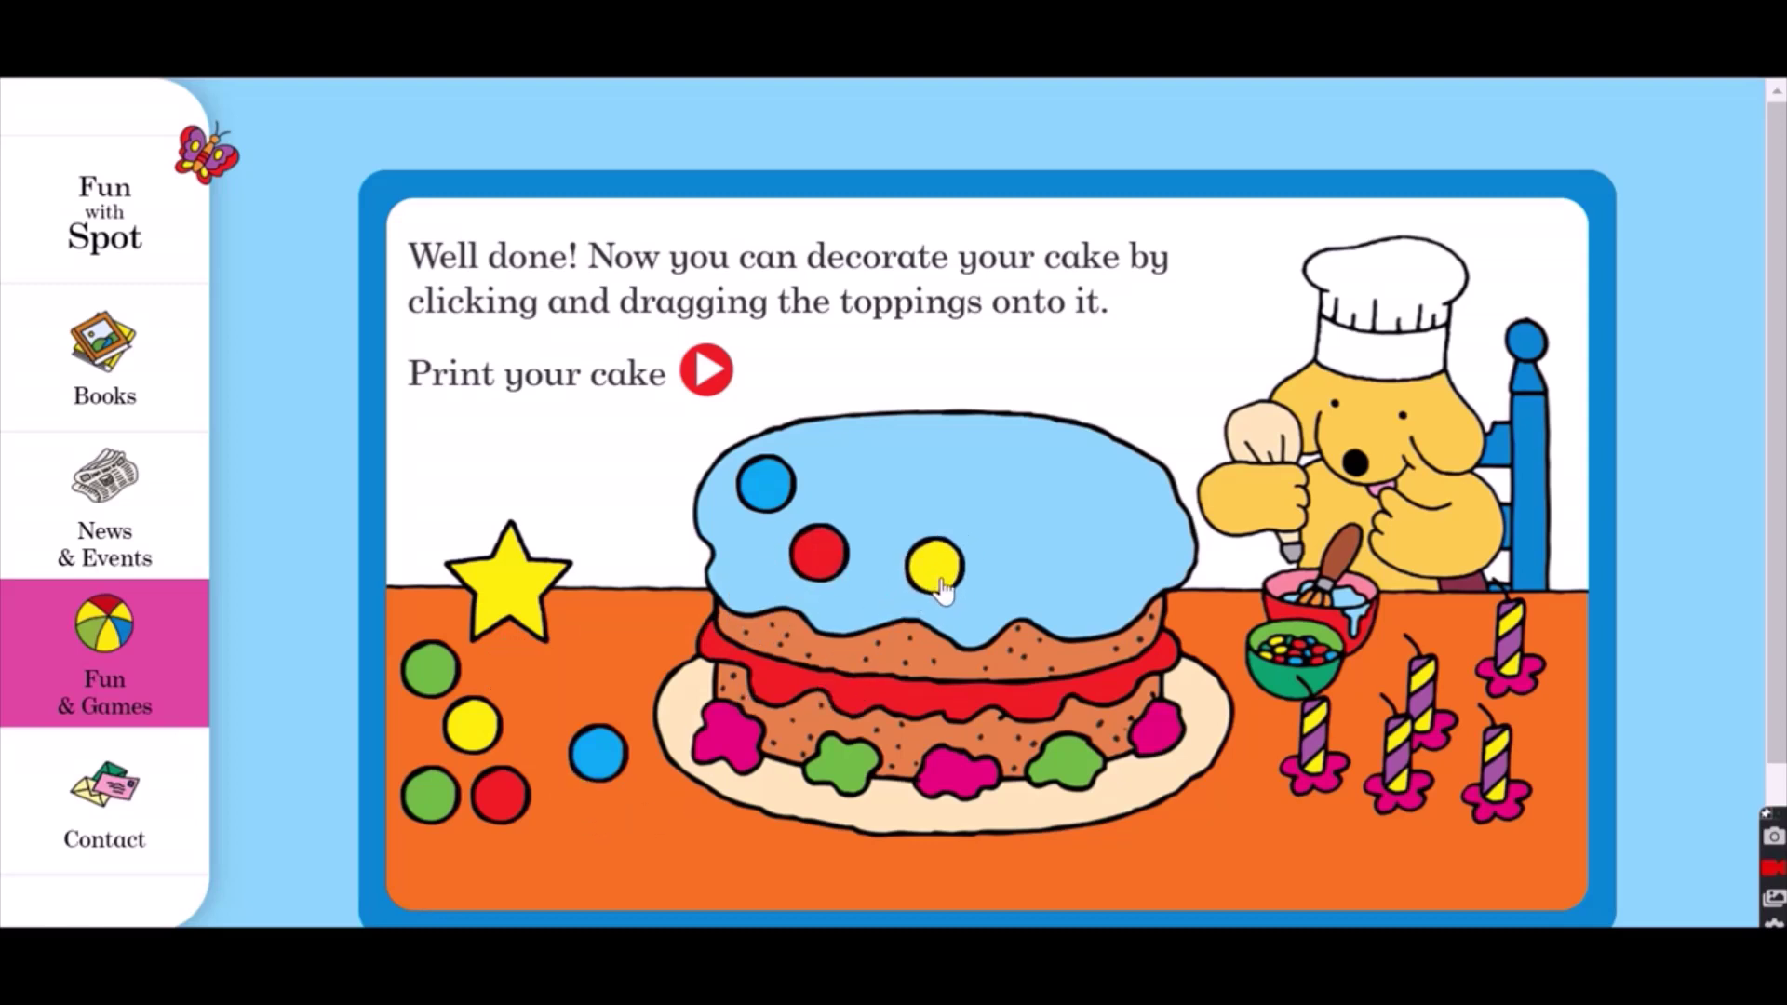
{"action": "left_click_drag", "start_coordinate": [430, 668], "coordinate": [872, 447]}
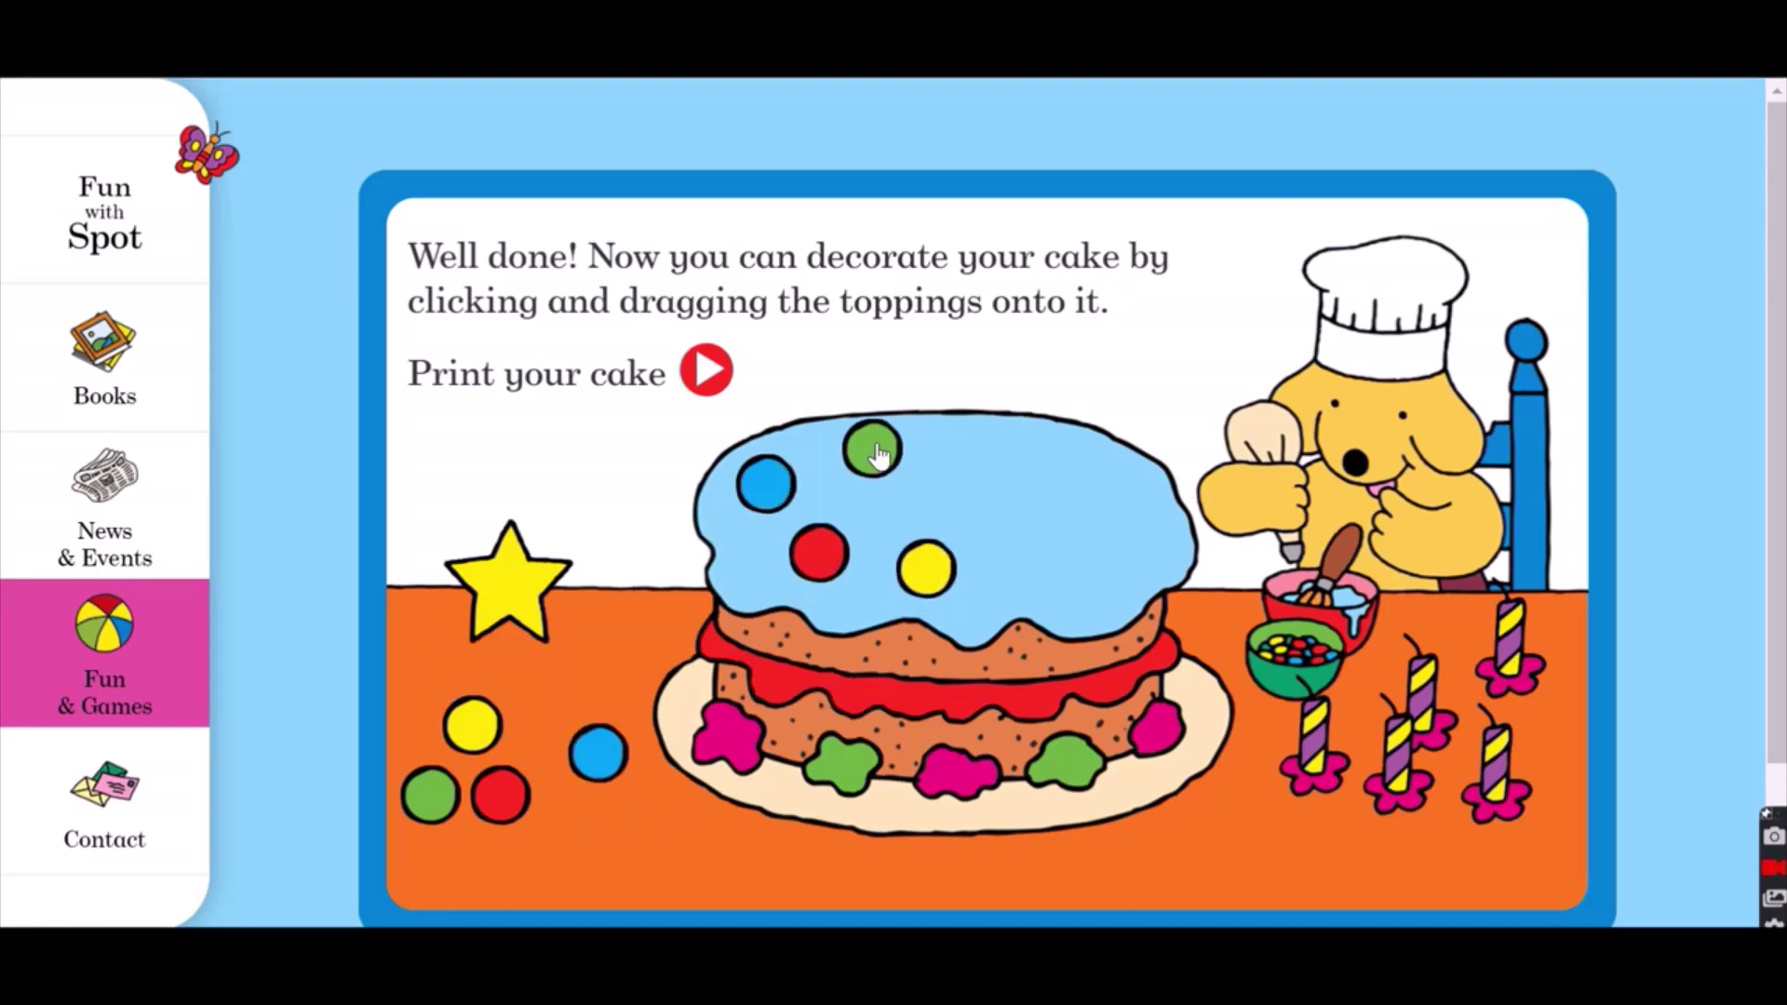
{"action": "left_click_drag", "start_coordinate": [430, 795], "coordinate": [1046, 561]}
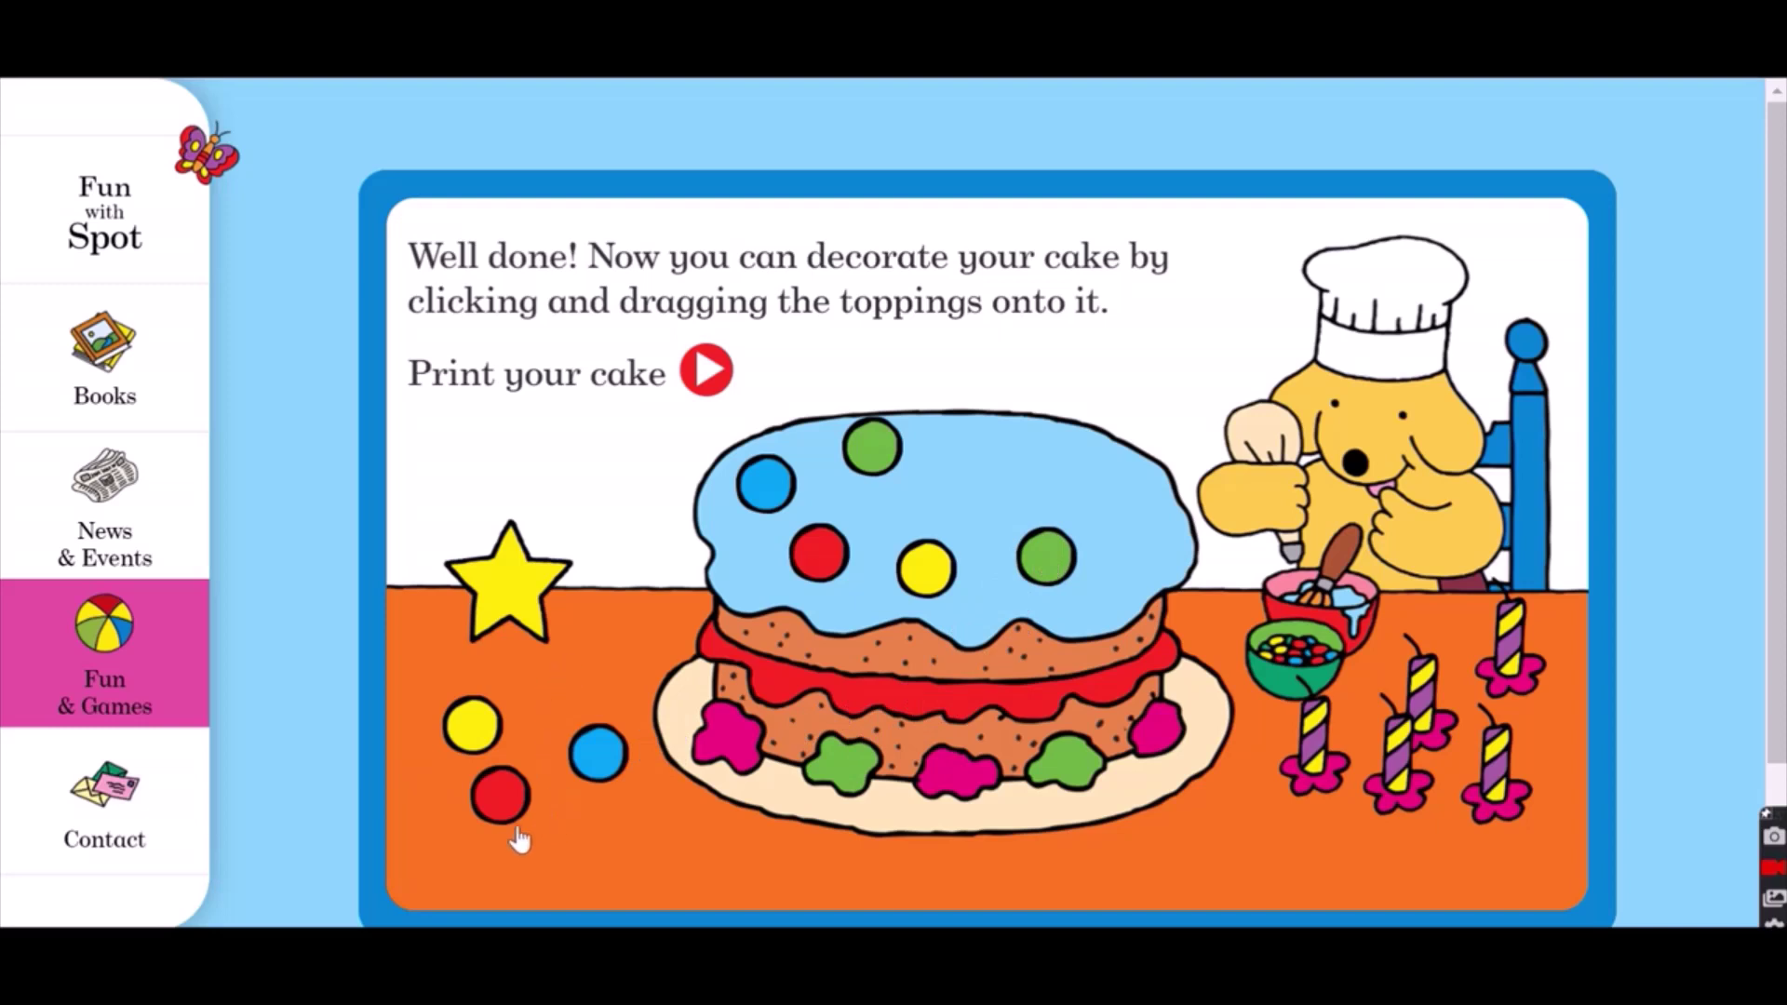
{"action": "left_click_drag", "start_coordinate": [503, 801], "coordinate": [1071, 456]}
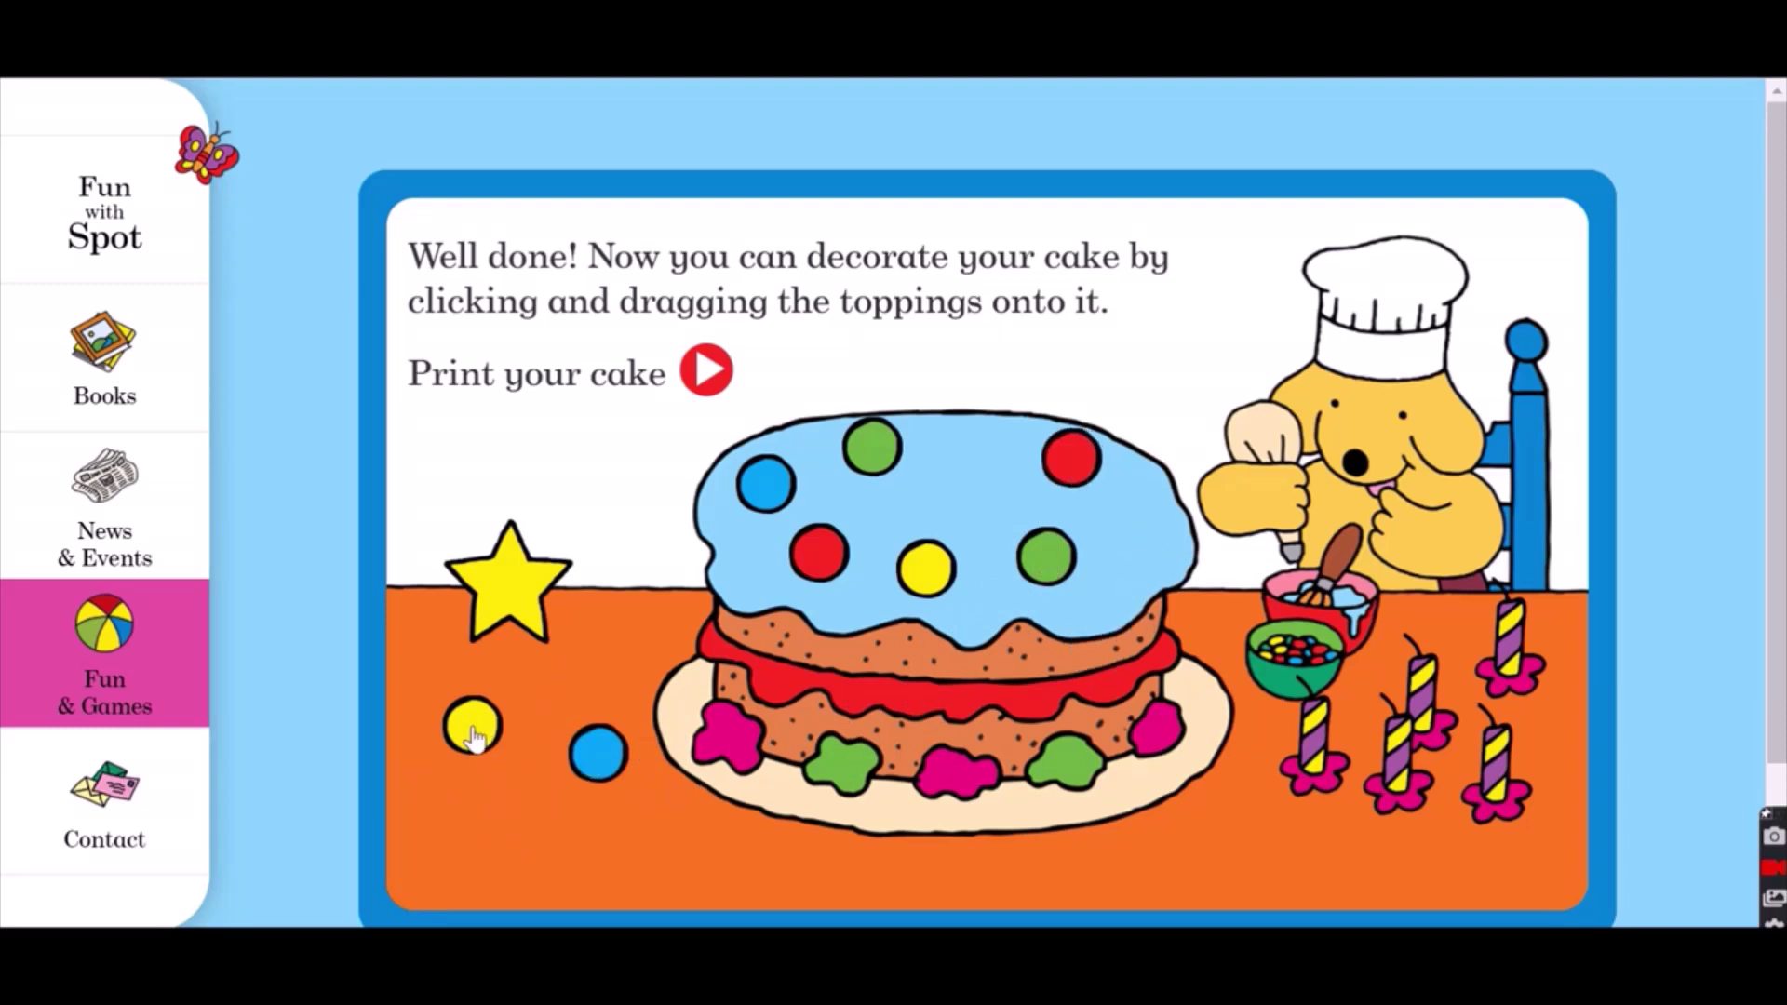
{"action": "left_click_drag", "start_coordinate": [472, 736], "coordinate": [949, 447]}
{"action": "left_click_drag", "start_coordinate": [1068, 490], "coordinate": [1122, 526]}
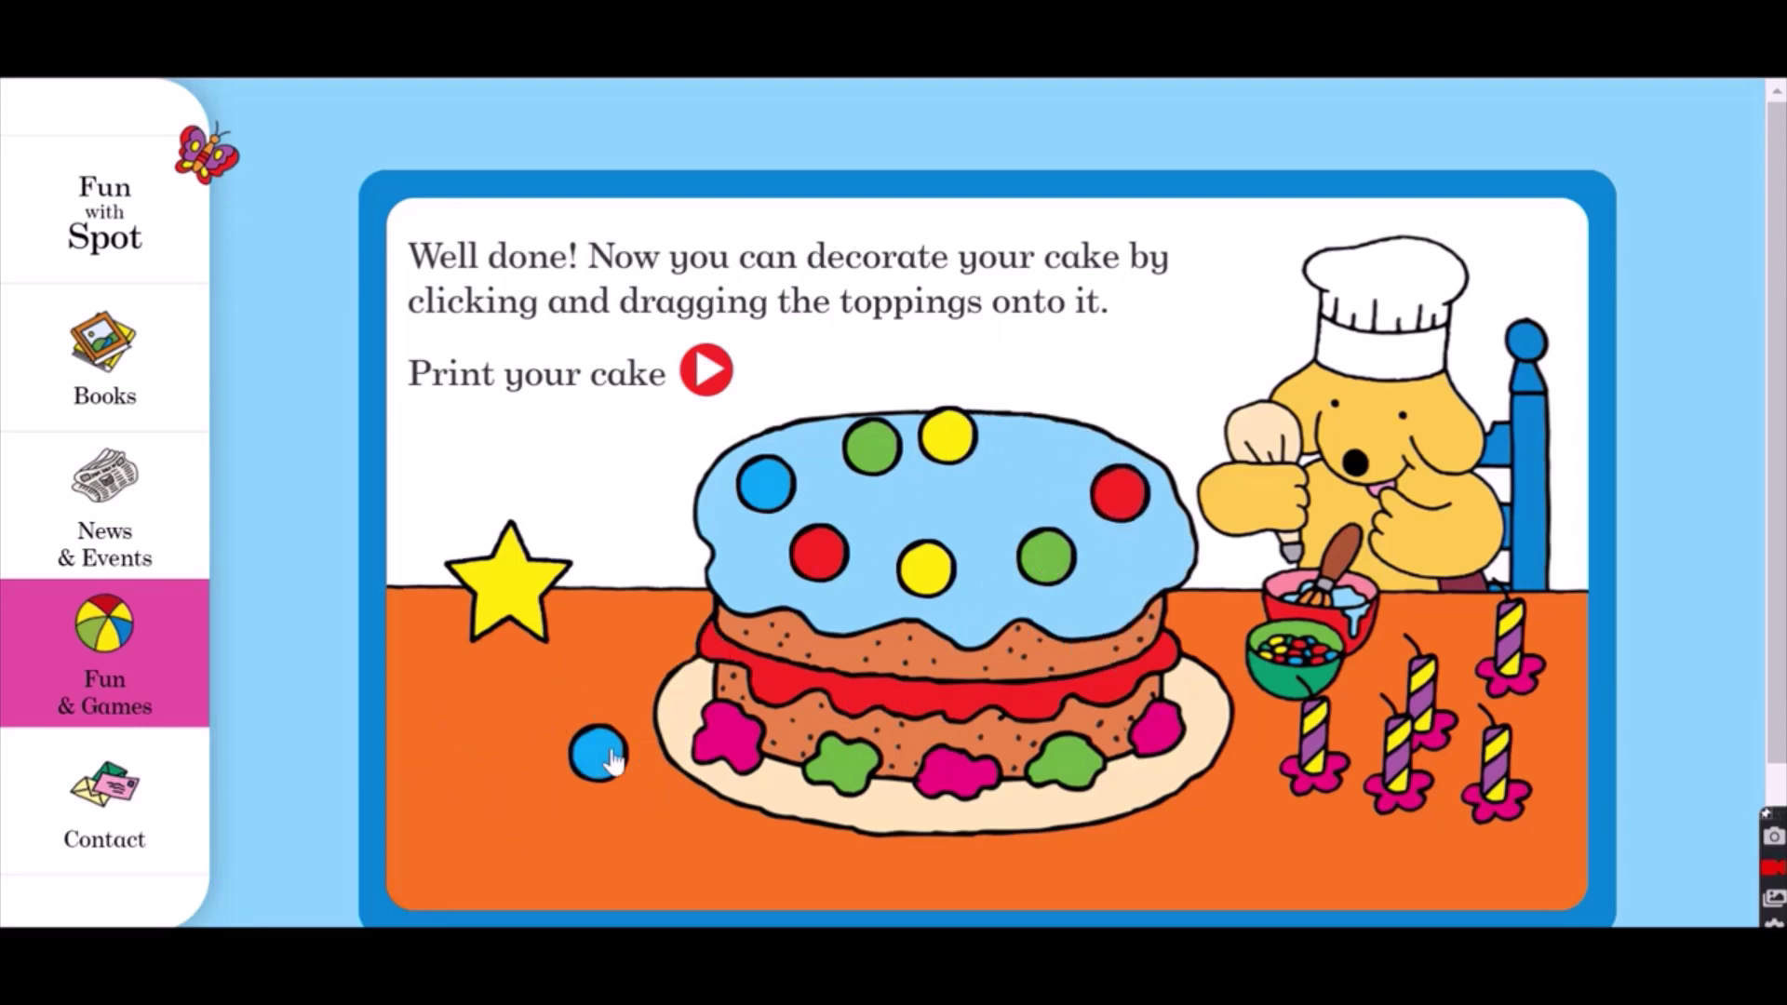
{"action": "left_click_drag", "start_coordinate": [613, 761], "coordinate": [1043, 452]}
{"action": "left_click_drag", "start_coordinate": [862, 460], "coordinate": [850, 458]}
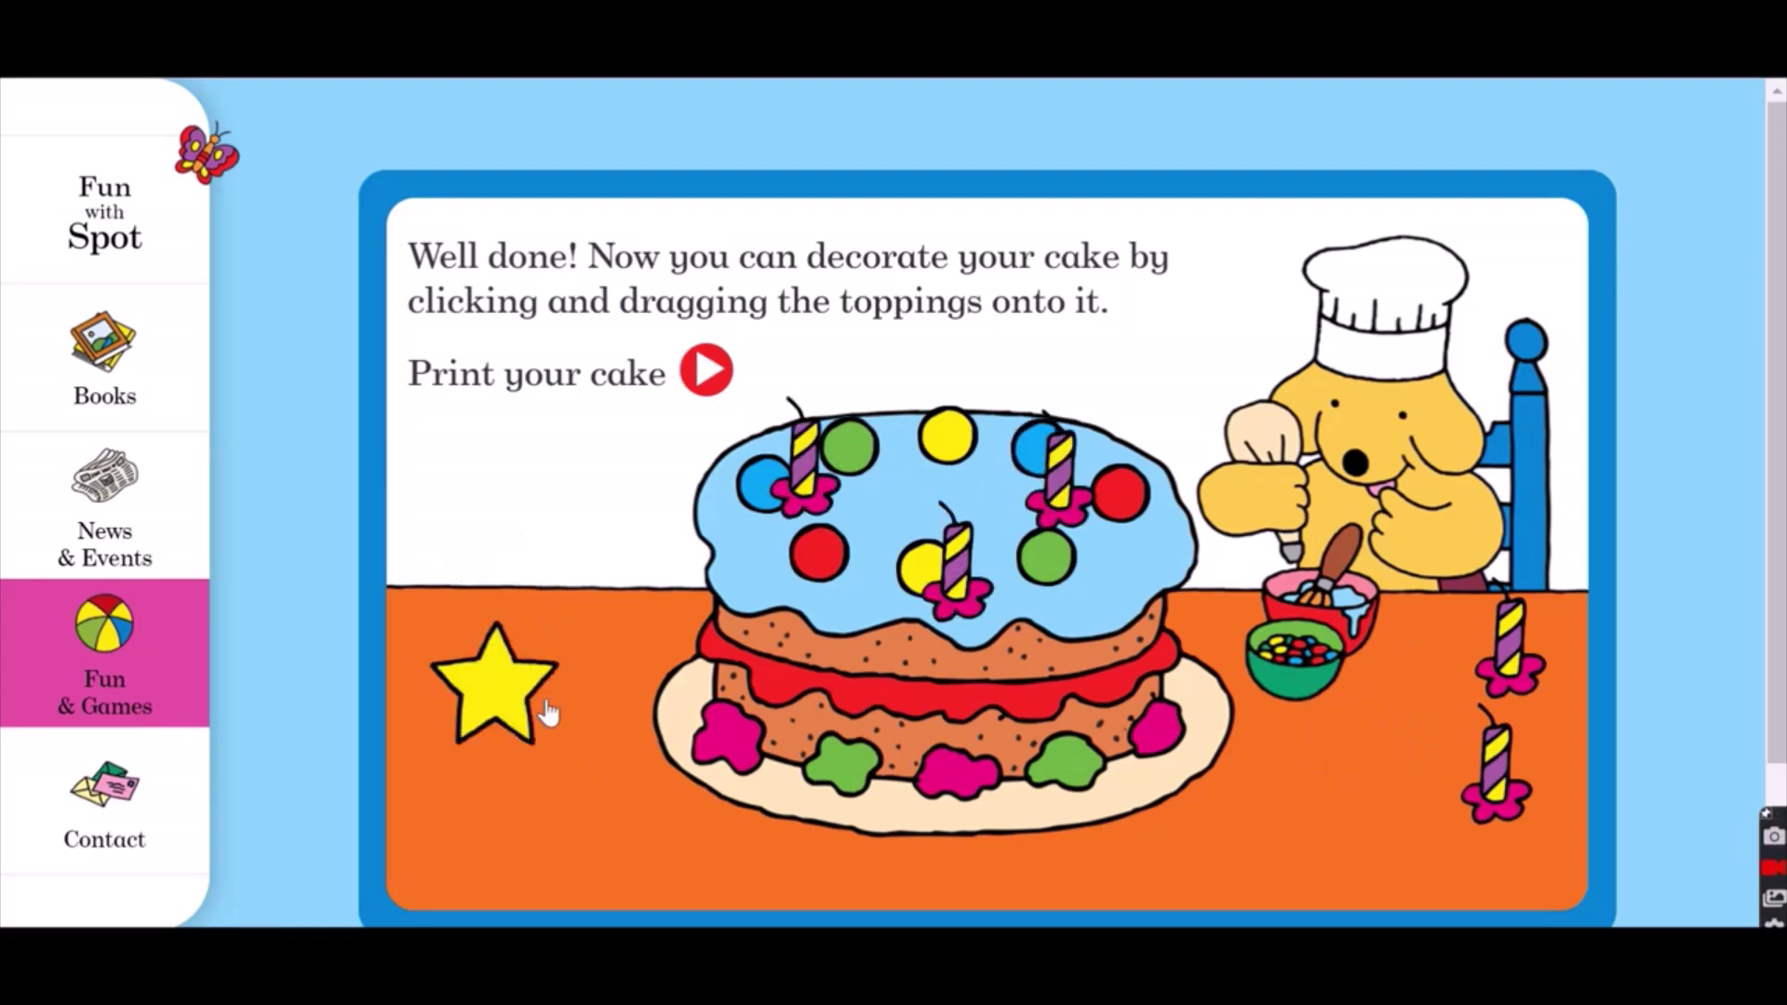
{"action": "left_click_drag", "start_coordinate": [526, 703], "coordinate": [945, 463]}
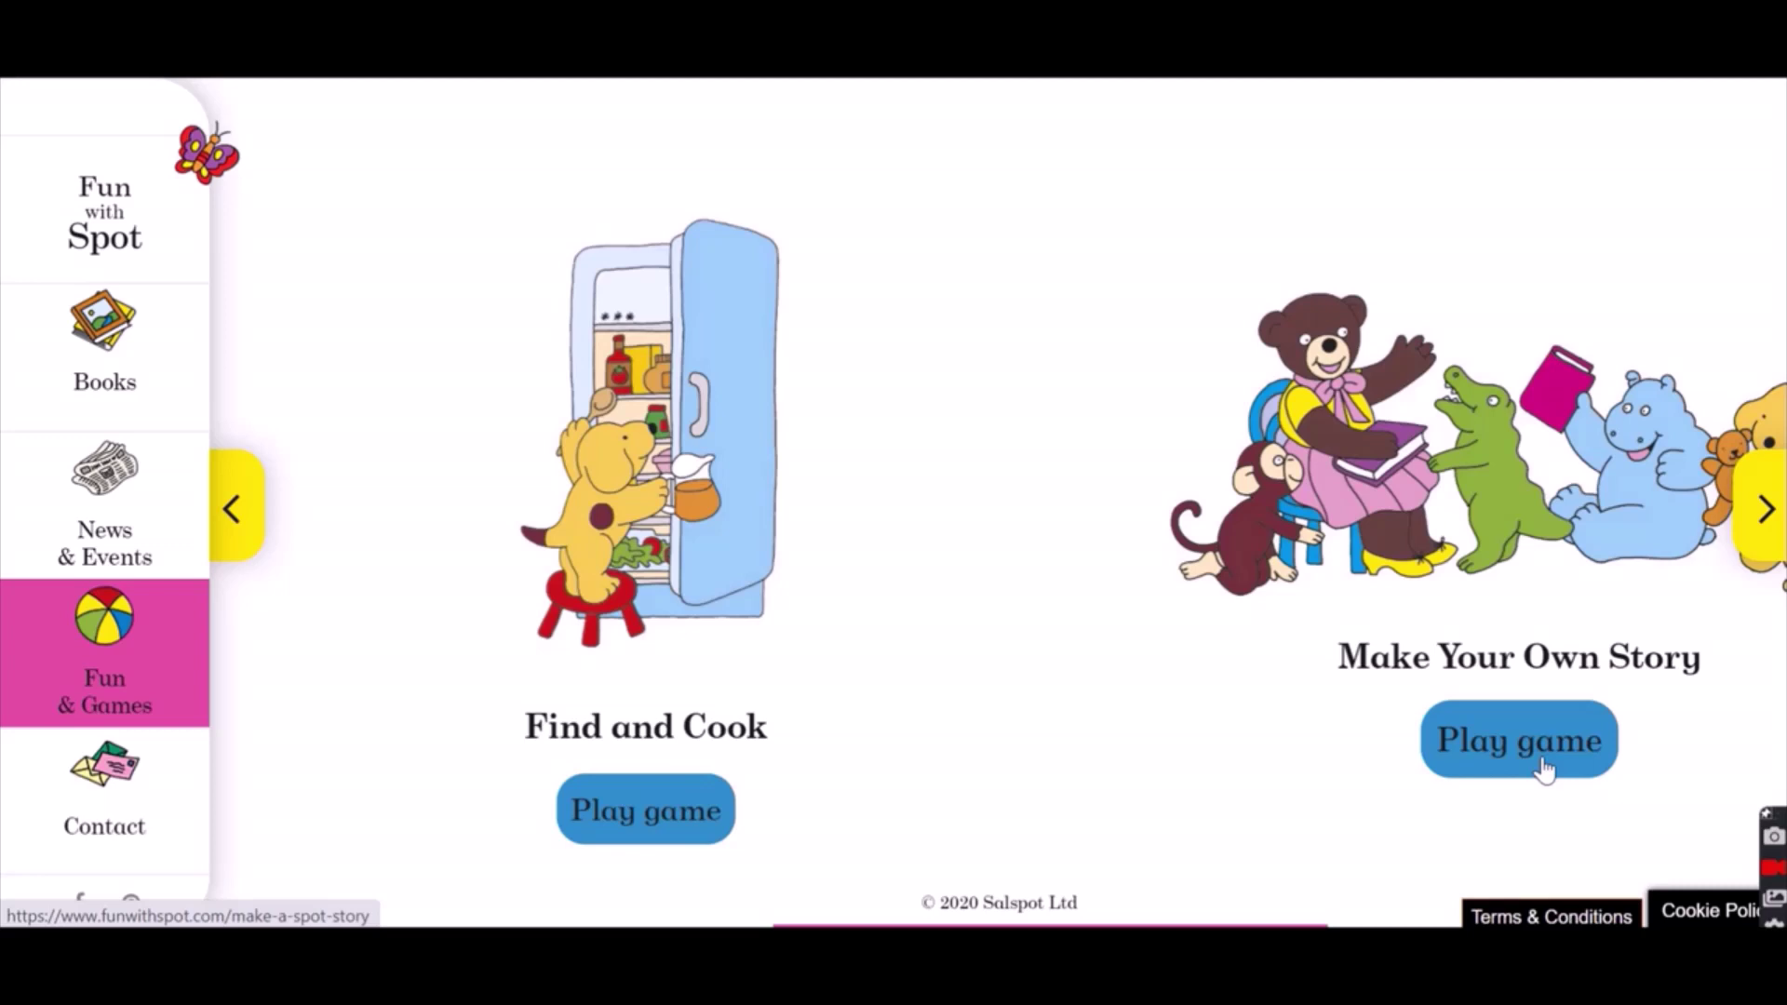
Open the Make Your Own Story game and place the beach scene in the story area
{"action": "left_click", "coordinate": [1512, 772]}
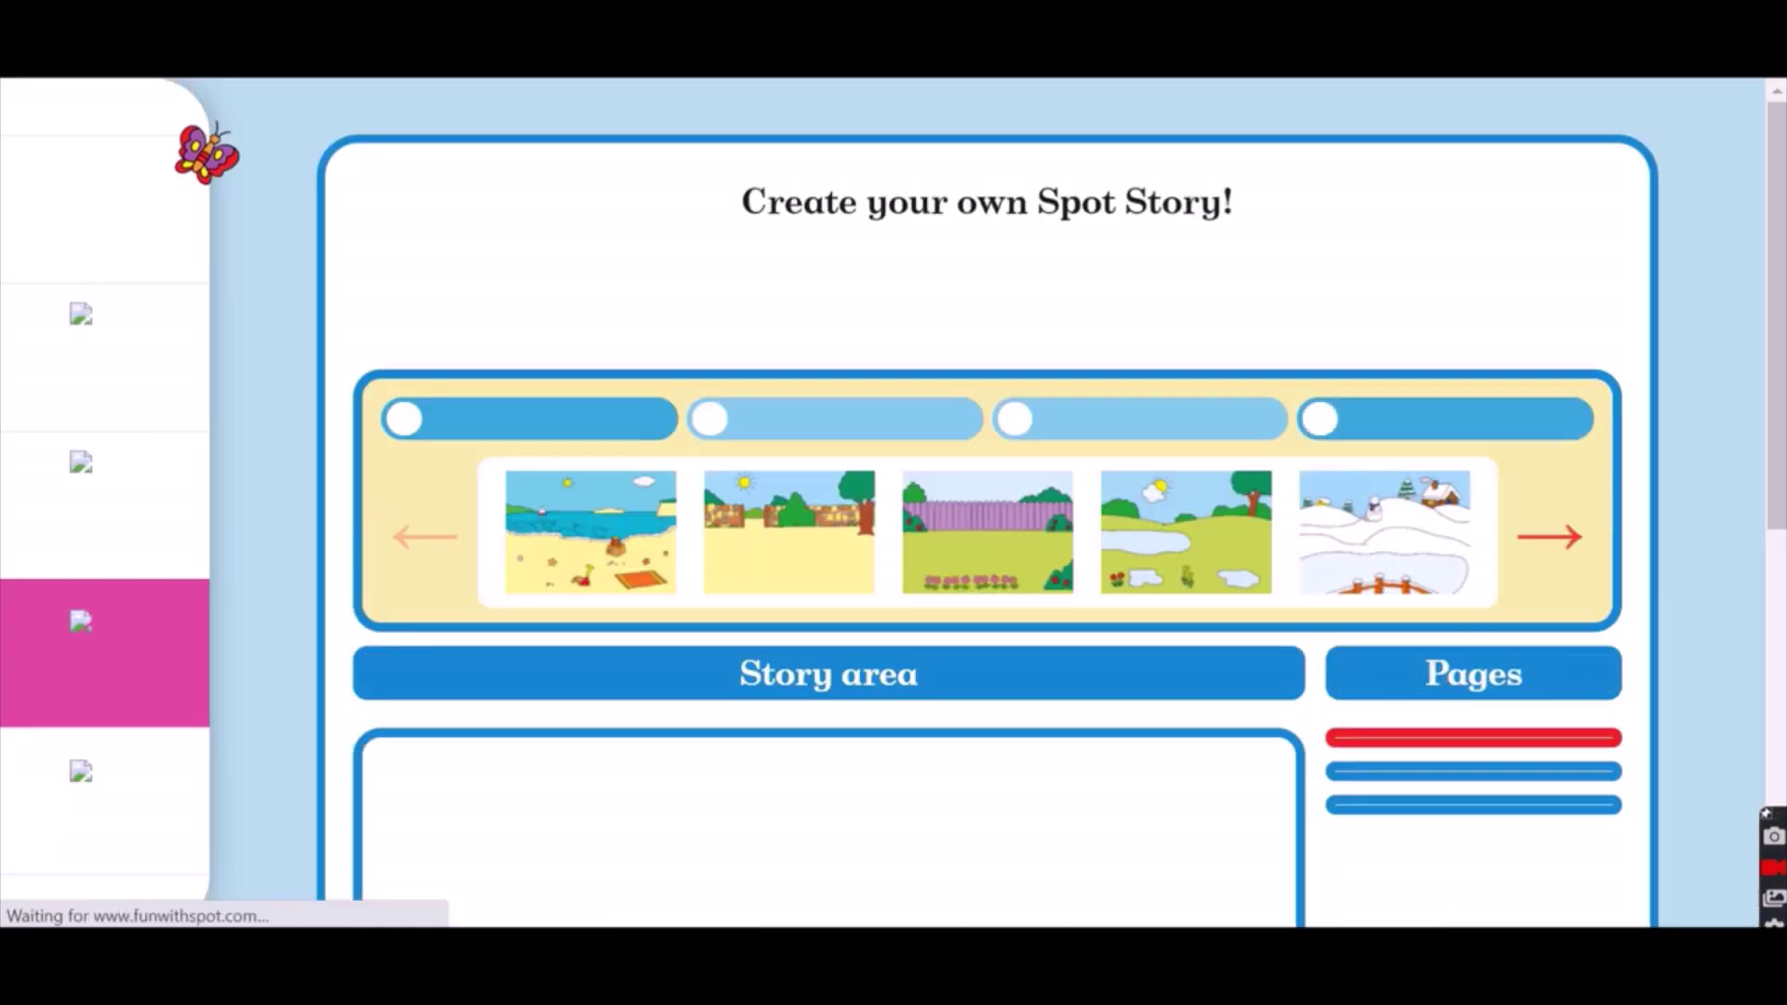
{"action": "scroll", "coordinate": [987, 503], "scroll_direction": "down", "scroll_amount": 4}
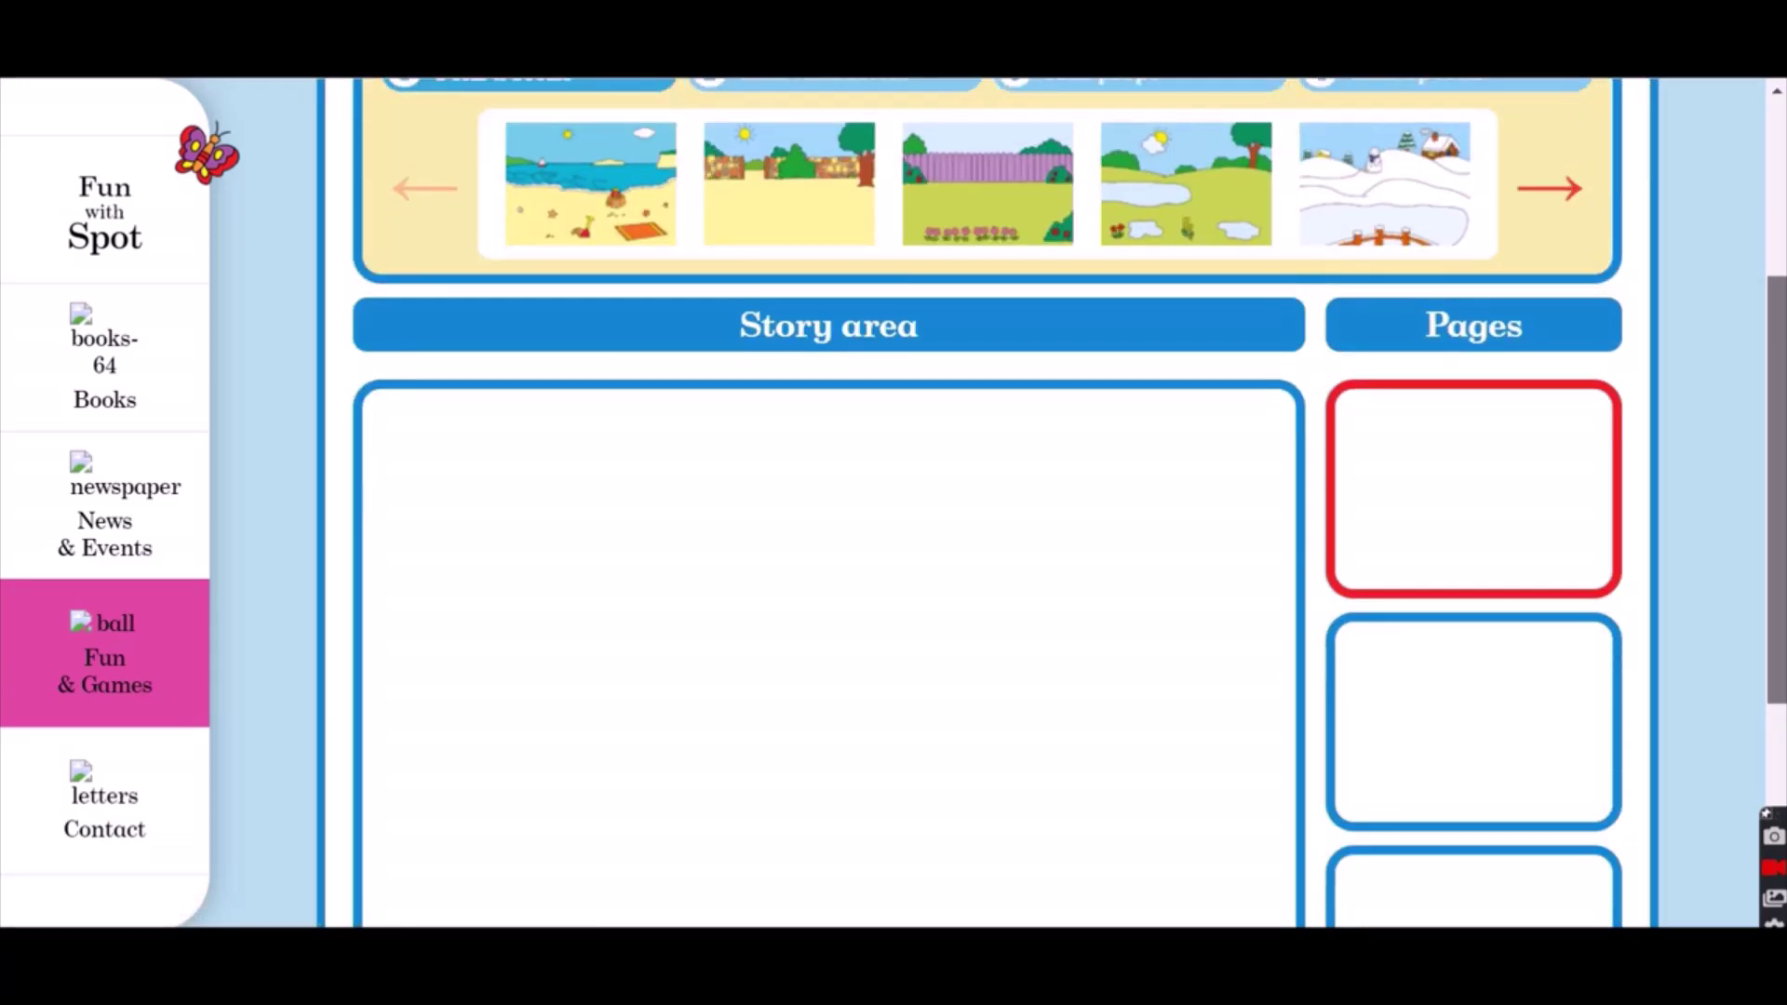
{"action": "scroll", "coordinate": [986, 503], "scroll_direction": "down", "scroll_amount": 2}
{"action": "scroll", "coordinate": [987, 502], "scroll_direction": "up", "scroll_amount": 2}
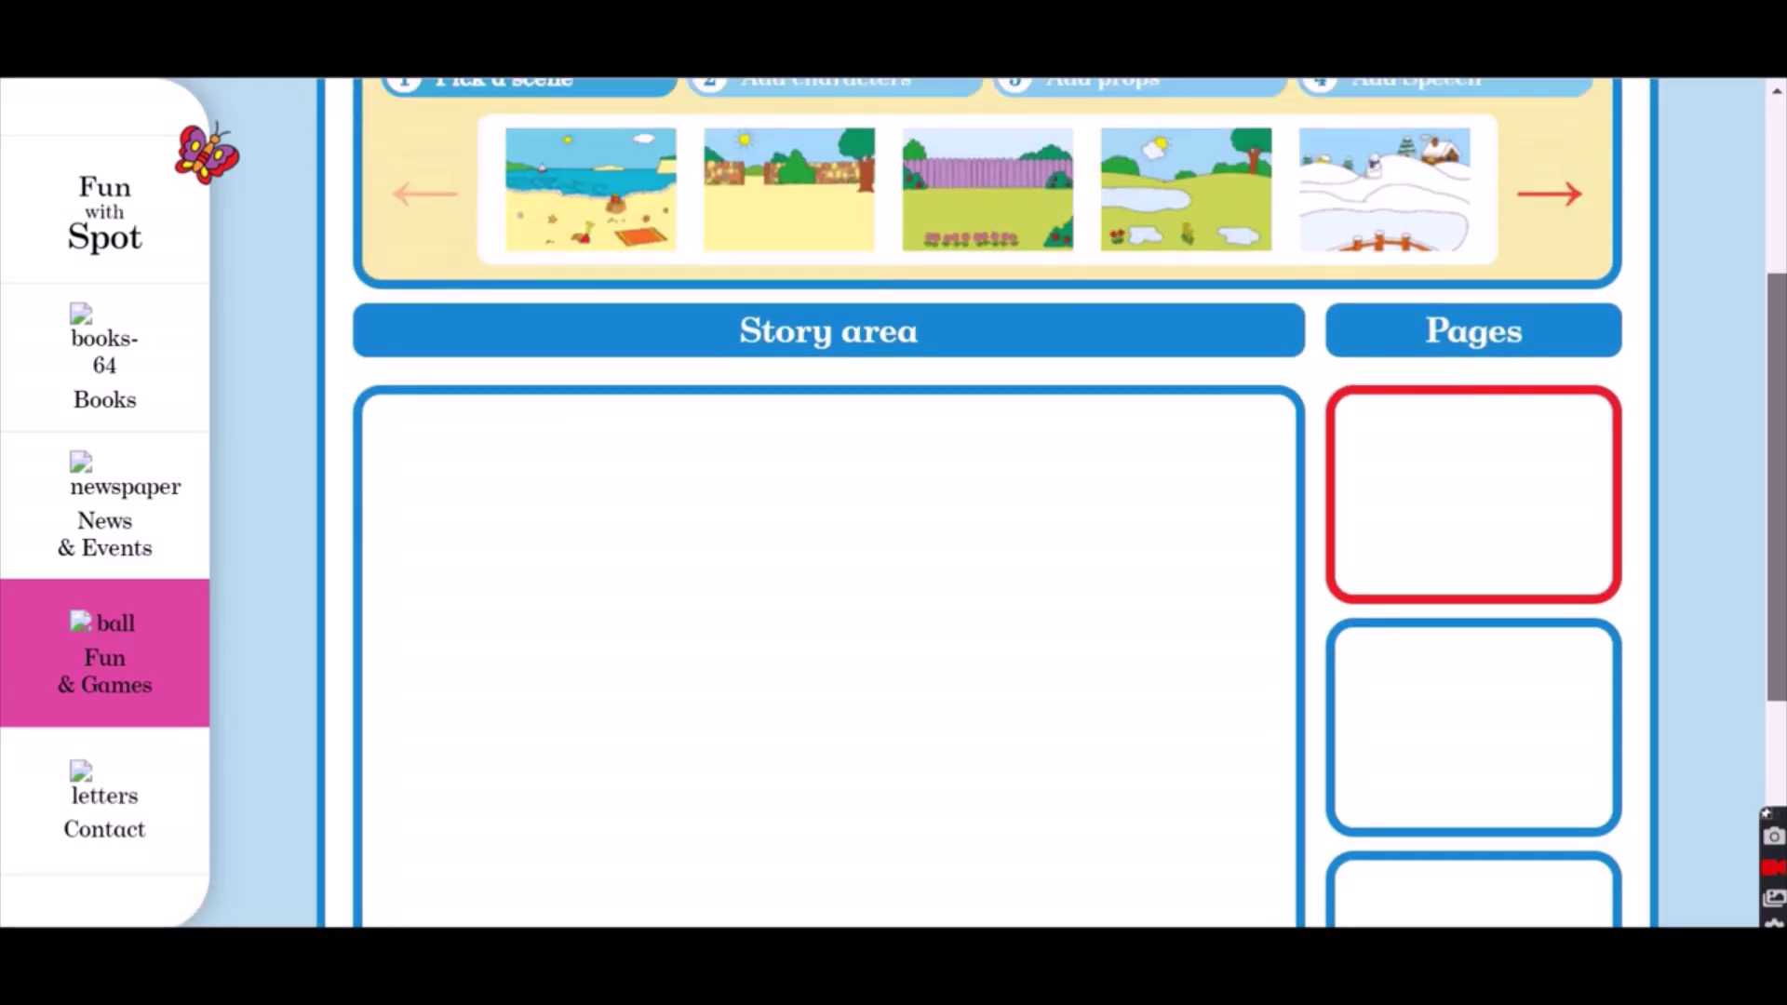
{"action": "scroll", "coordinate": [1264, 545], "scroll_direction": "up", "scroll_amount": 1}
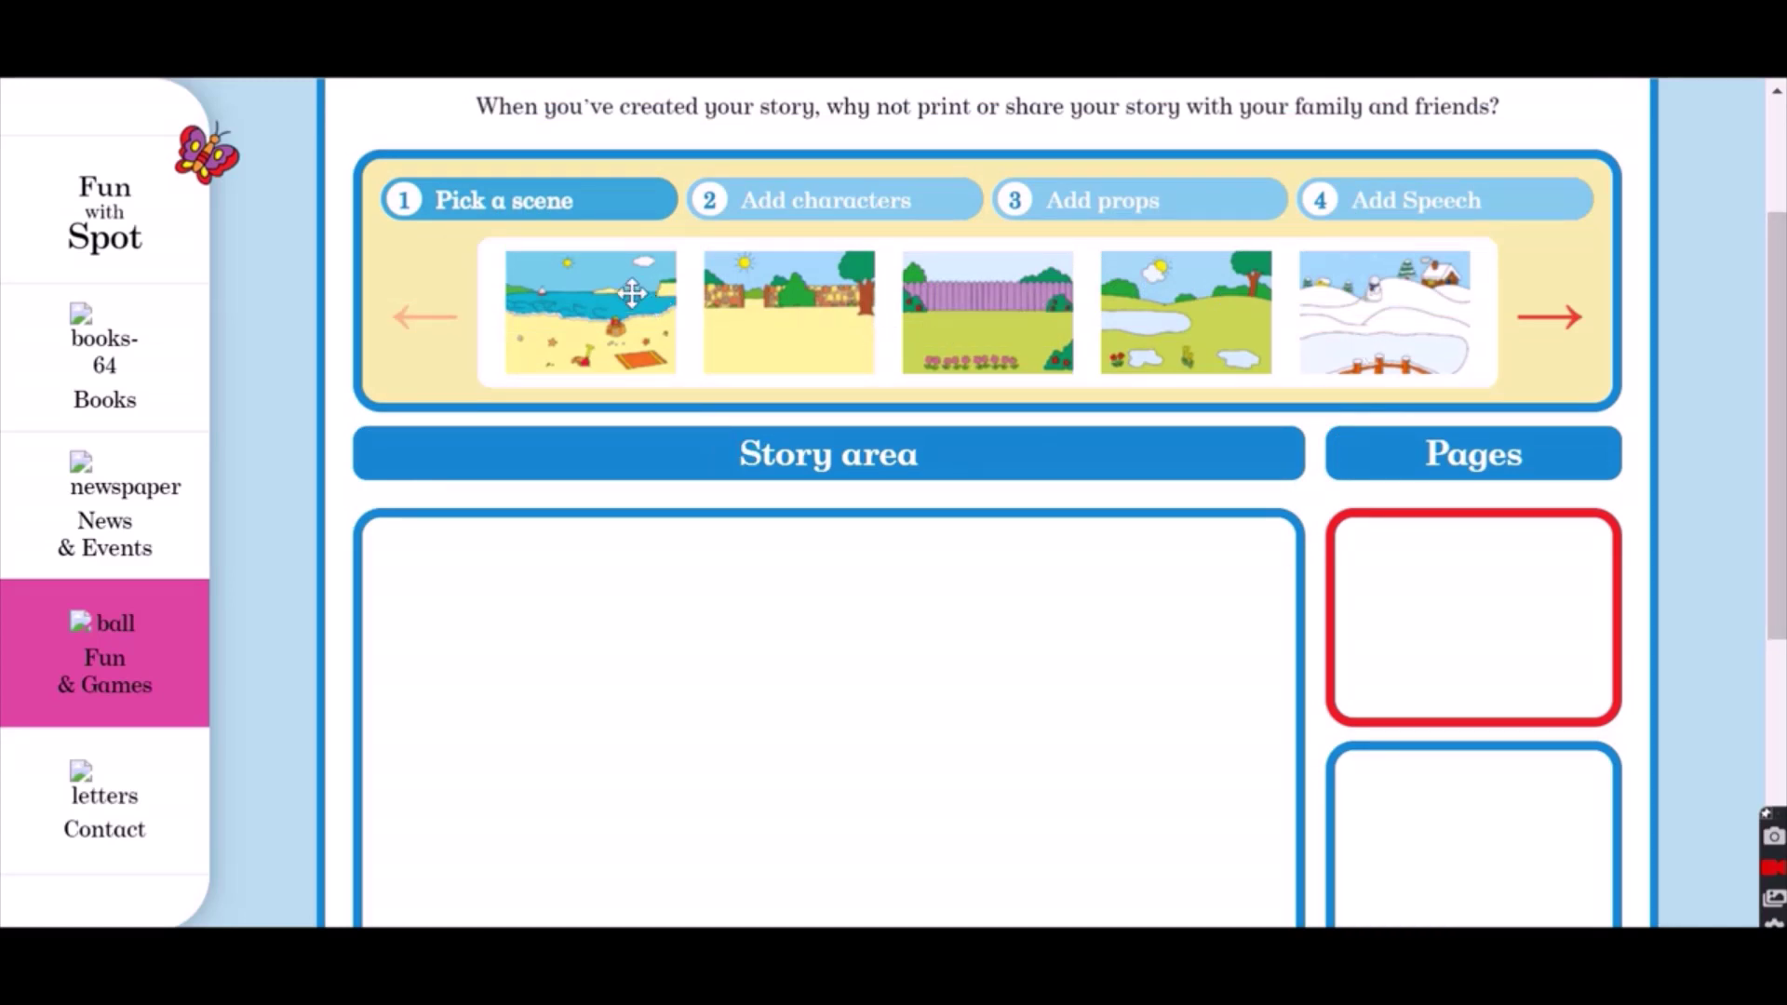
{"action": "left_click_drag", "start_coordinate": [632, 293], "coordinate": [733, 690]}
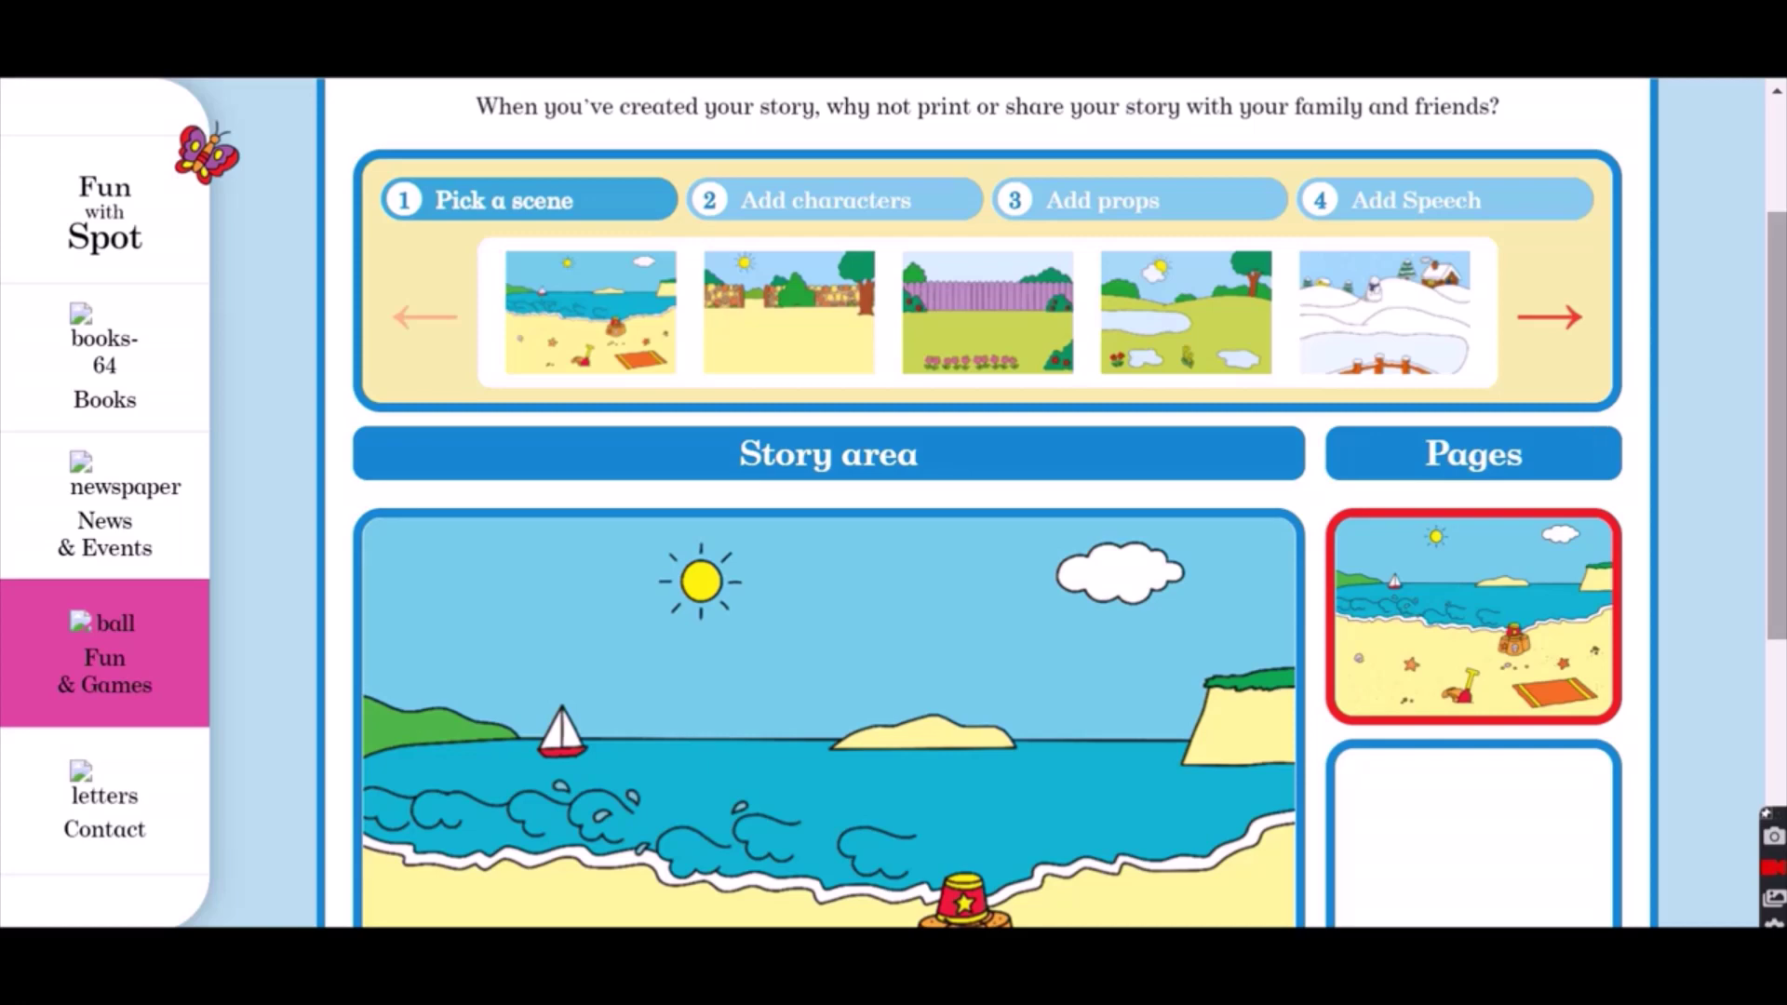
Add the Spot character with the toy sailboat and place him on the sand at the scene's lower left
{"action": "scroll", "coordinate": [1780, 466], "scroll_direction": "down", "scroll_amount": 2}
{"action": "left_click_drag", "start_coordinate": [1786, 488], "coordinate": [1782, 344]}
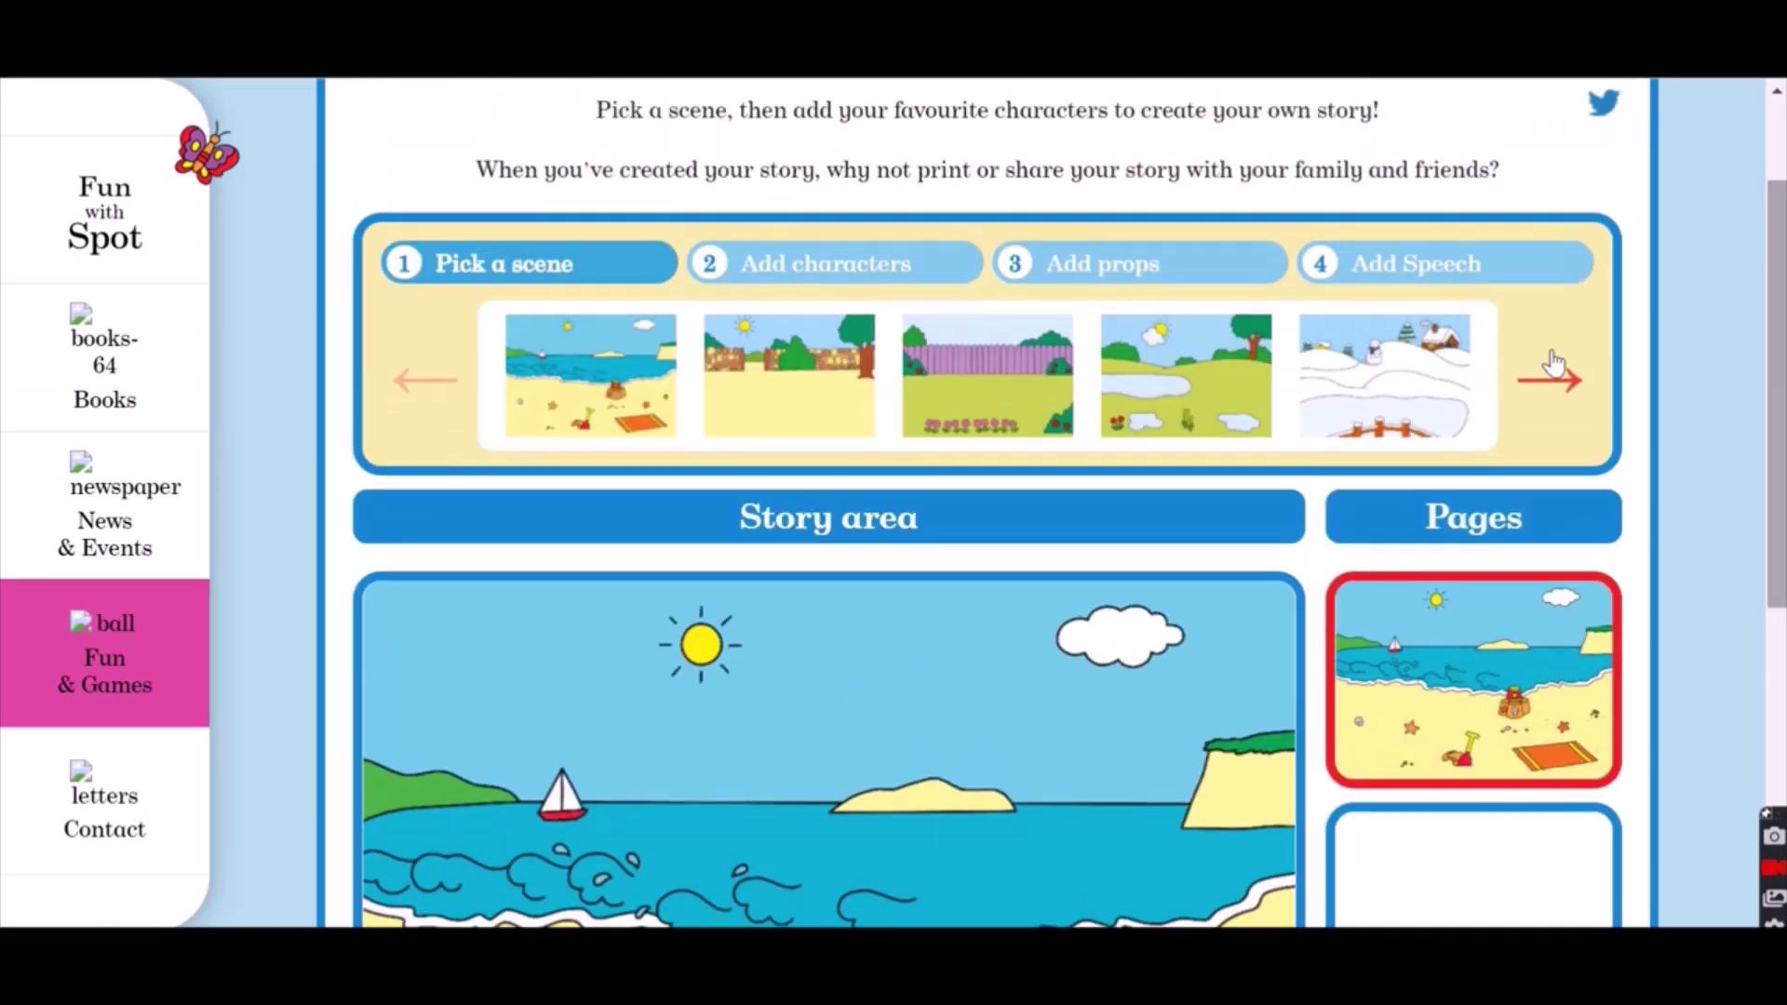
{"action": "left_click", "coordinate": [819, 267]}
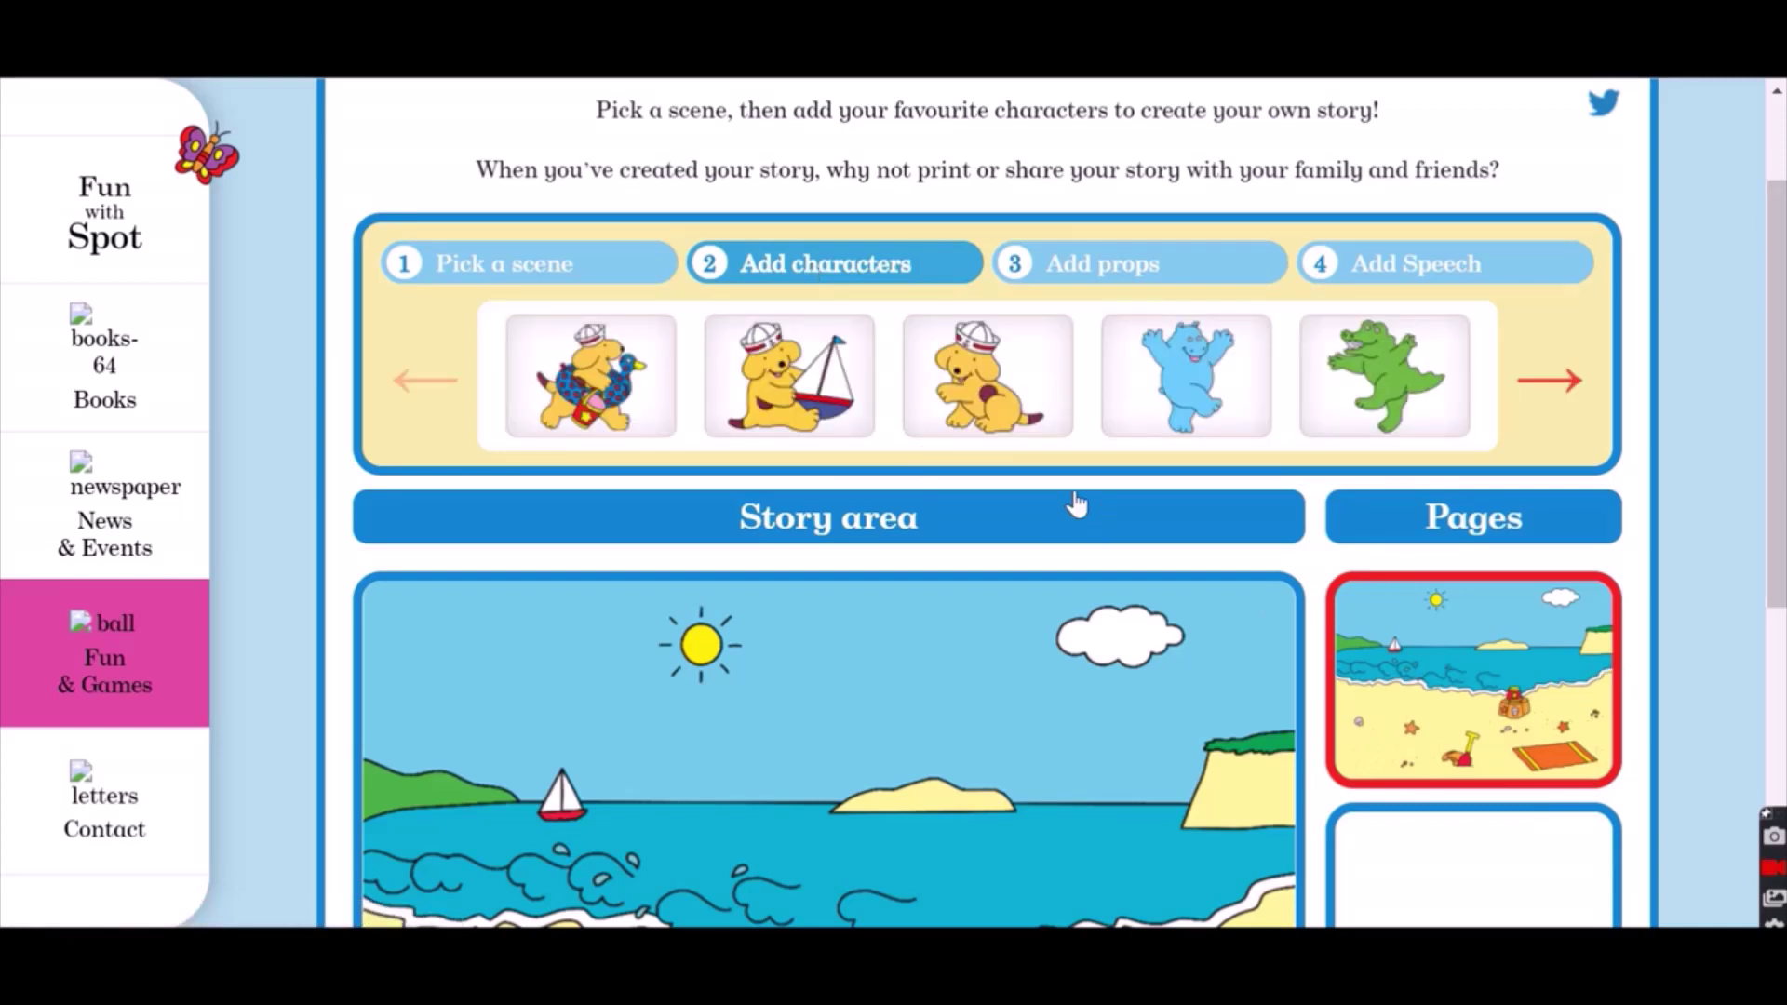
{"action": "left_click", "coordinate": [826, 372]}
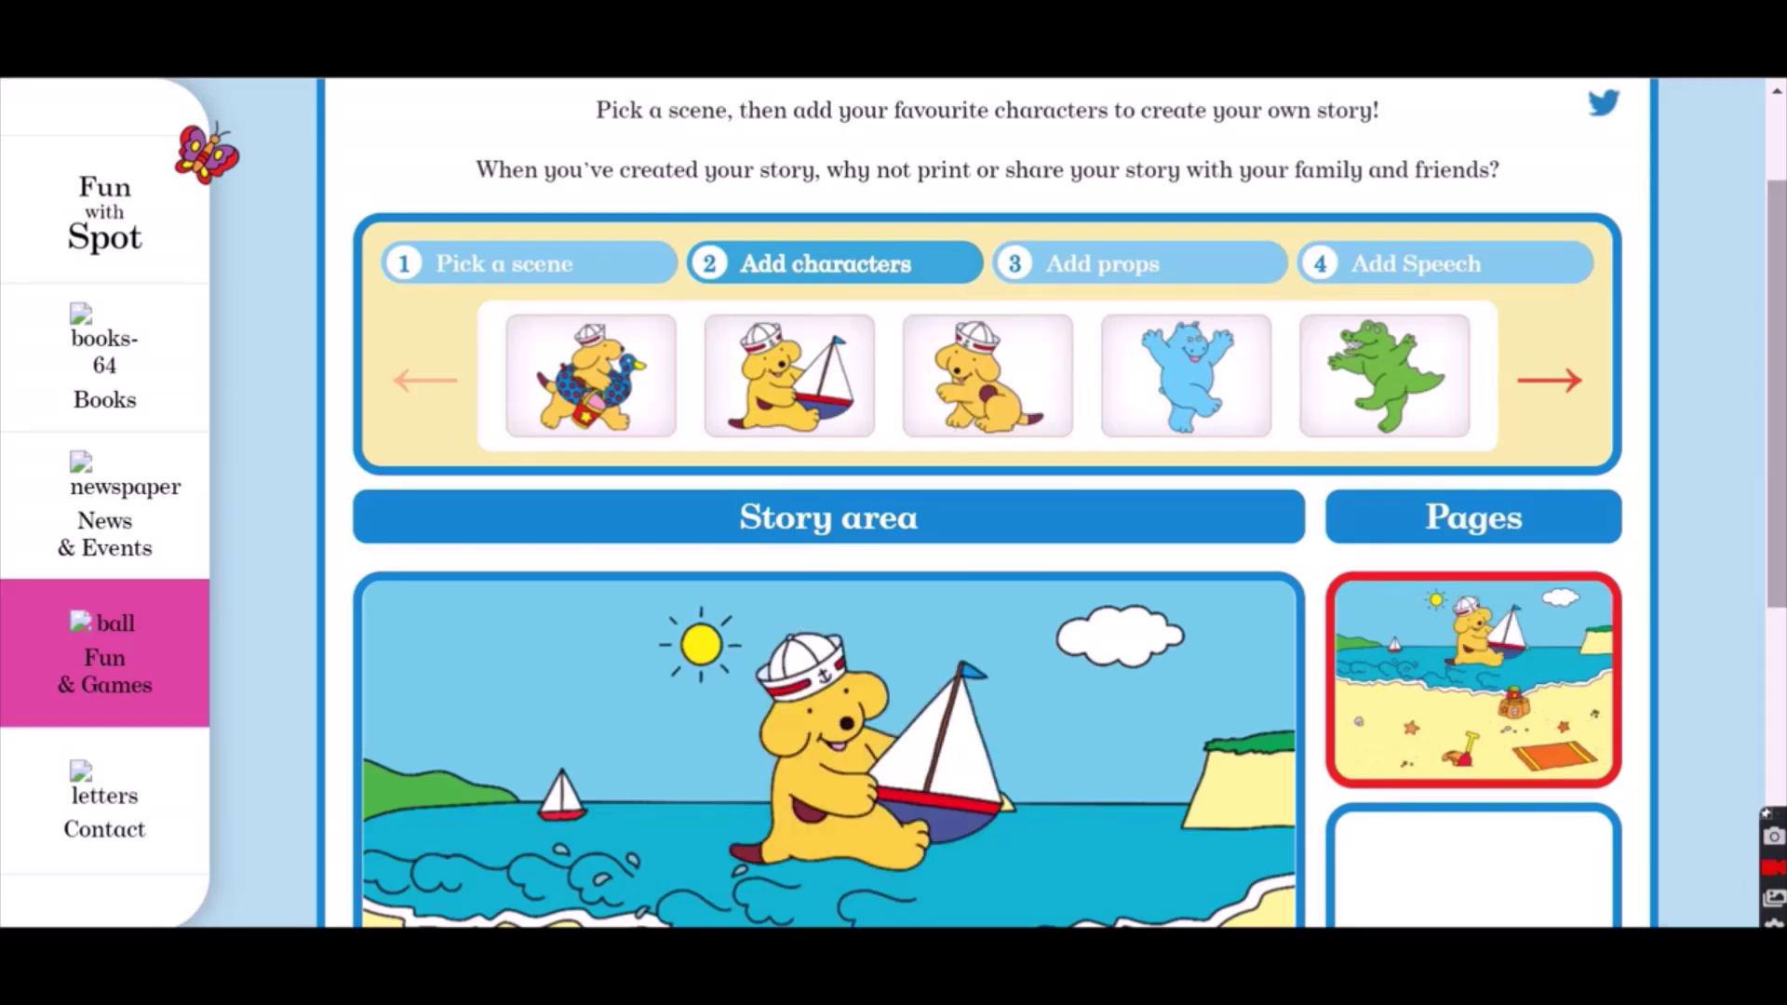
{"action": "left_click_drag", "start_coordinate": [1776, 577], "coordinate": [1776, 762]}
{"action": "left_click_drag", "start_coordinate": [881, 465], "coordinate": [558, 698]}
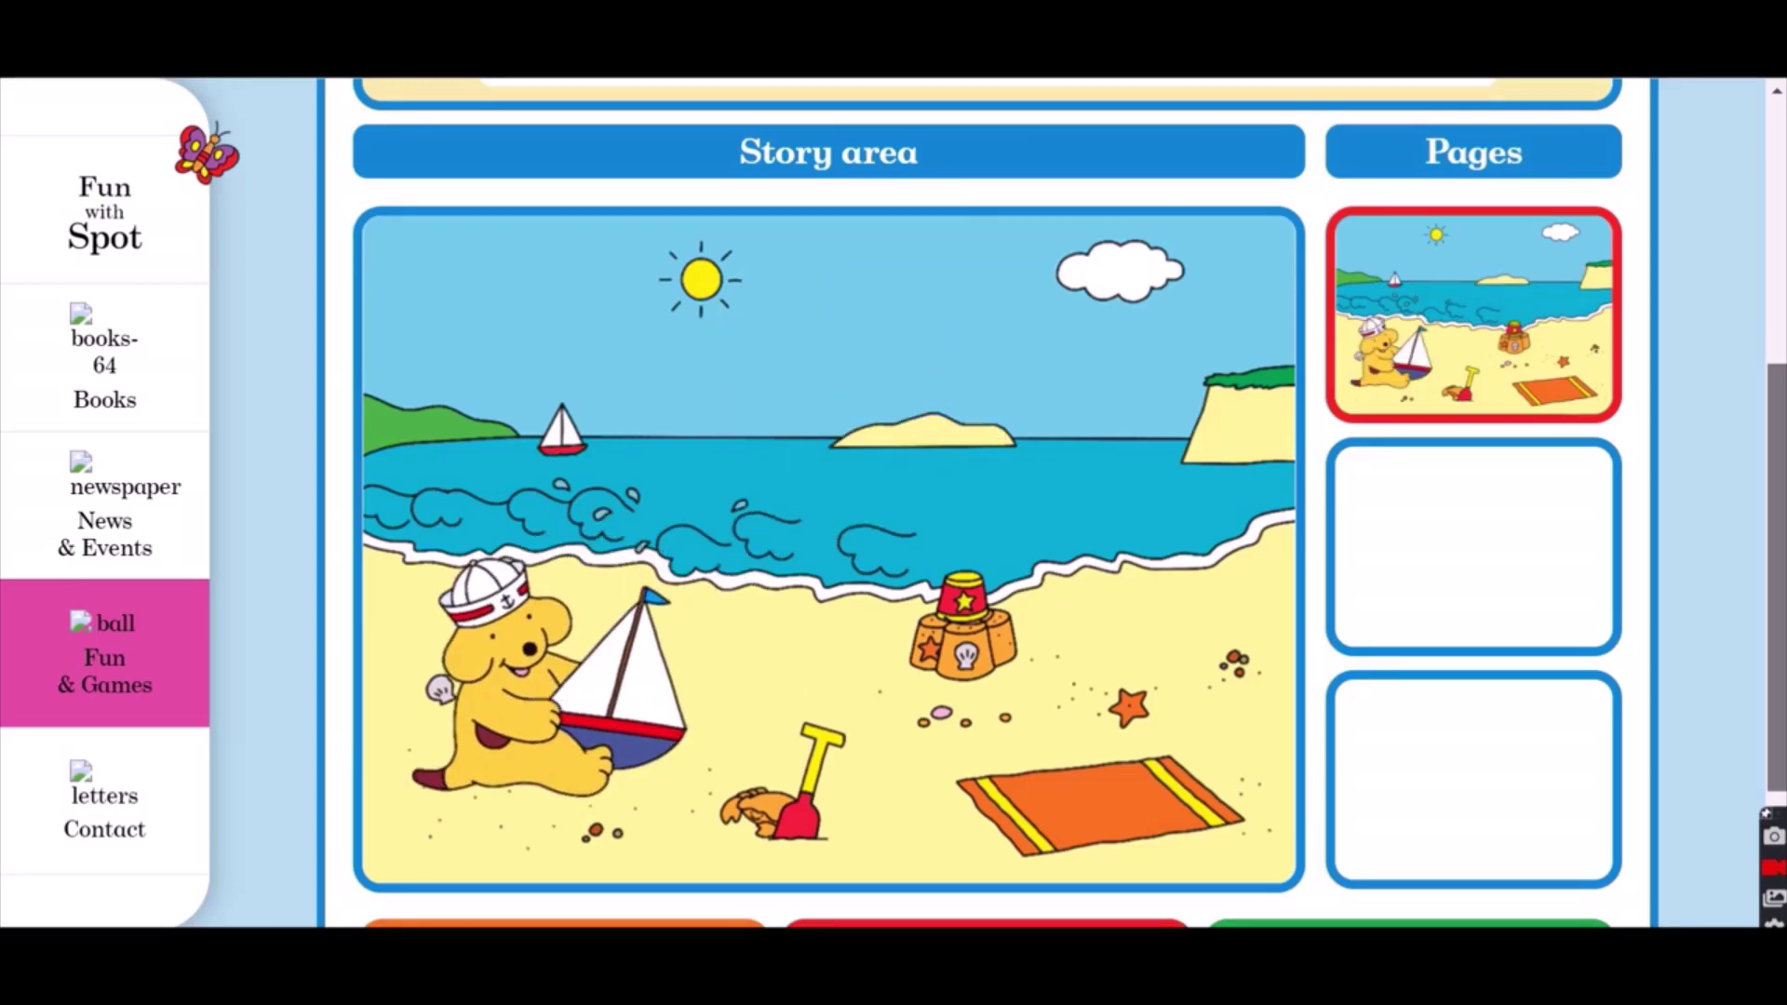
Add the green crocodile character to the beach scene and place him on the sand by the orange towel
{"action": "left_click_drag", "start_coordinate": [1778, 531], "coordinate": [1778, 270]}
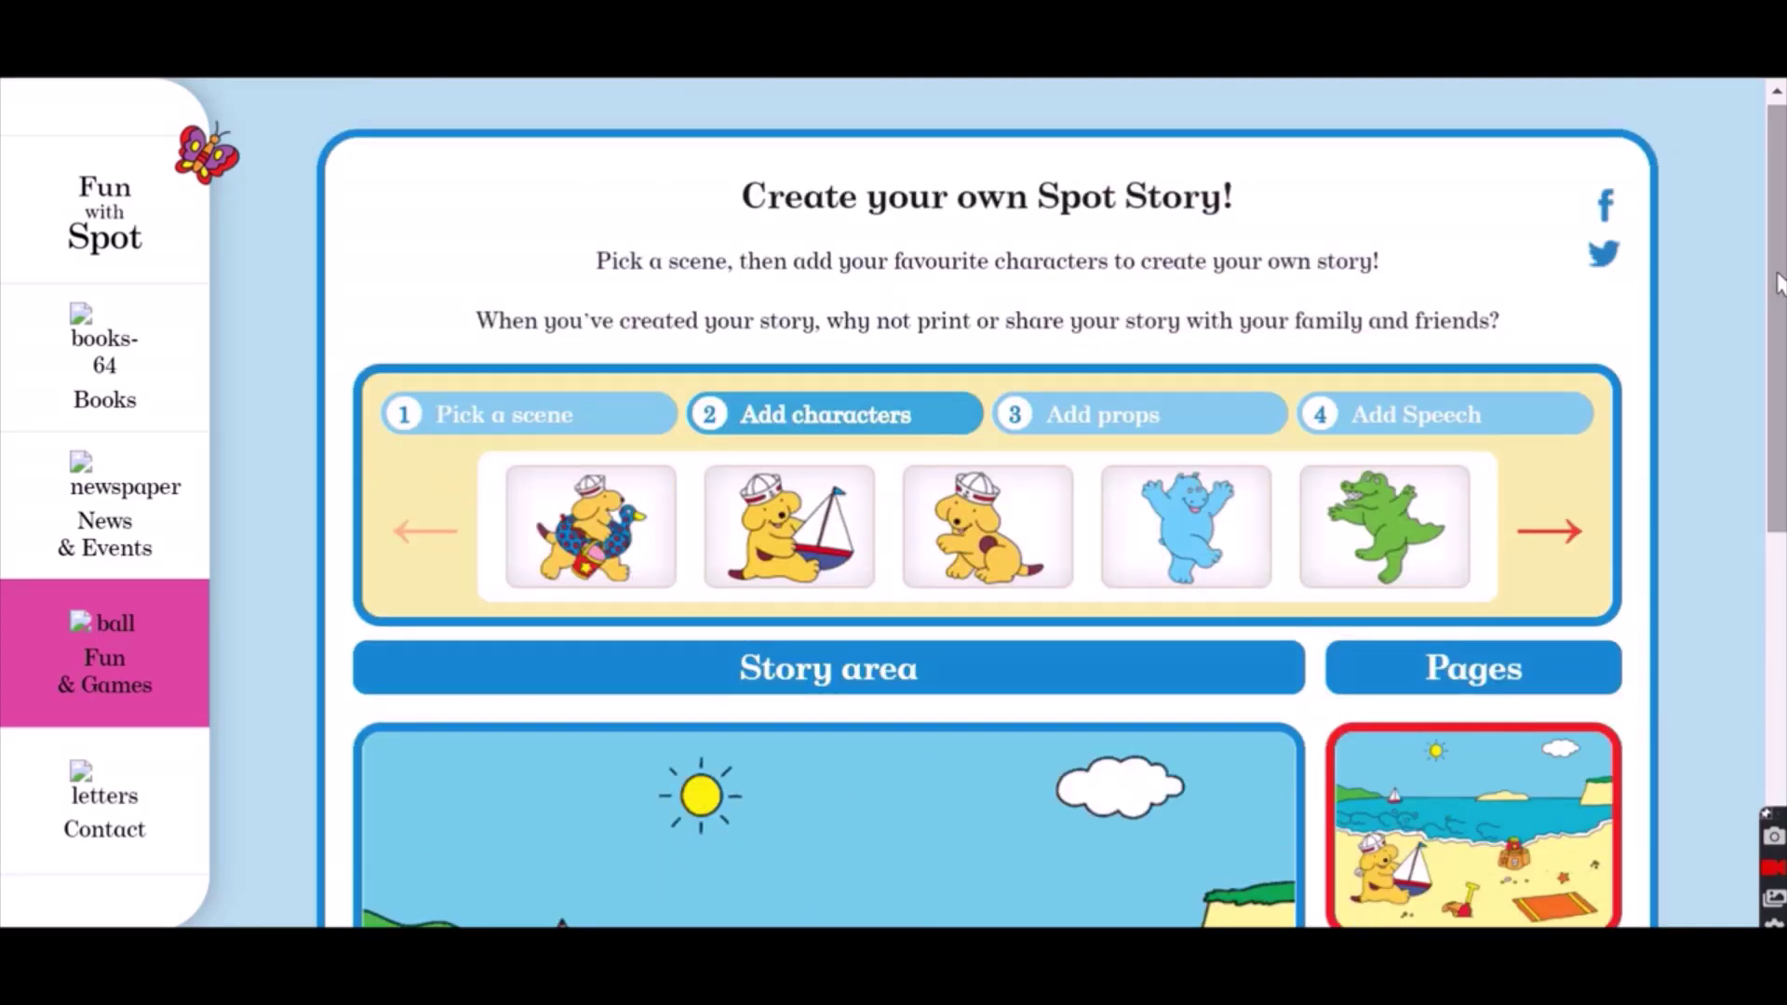
{"action": "left_click", "coordinate": [1570, 538]}
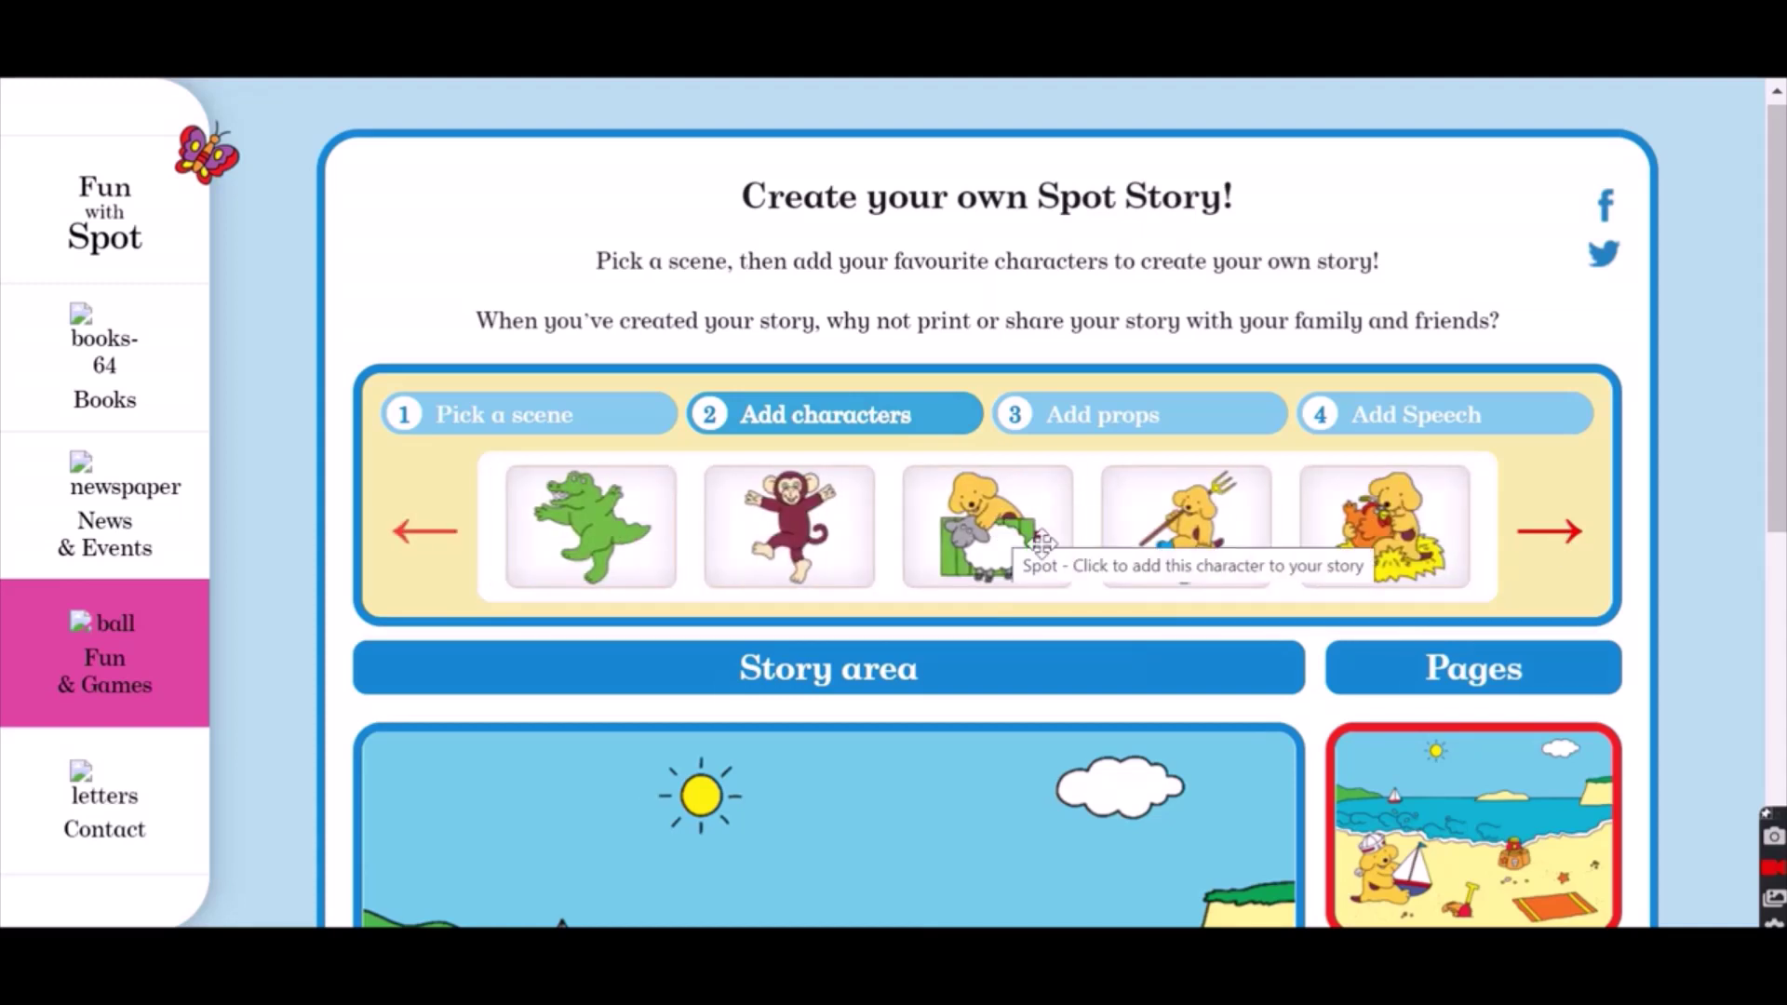
{"action": "left_click", "coordinate": [592, 526]}
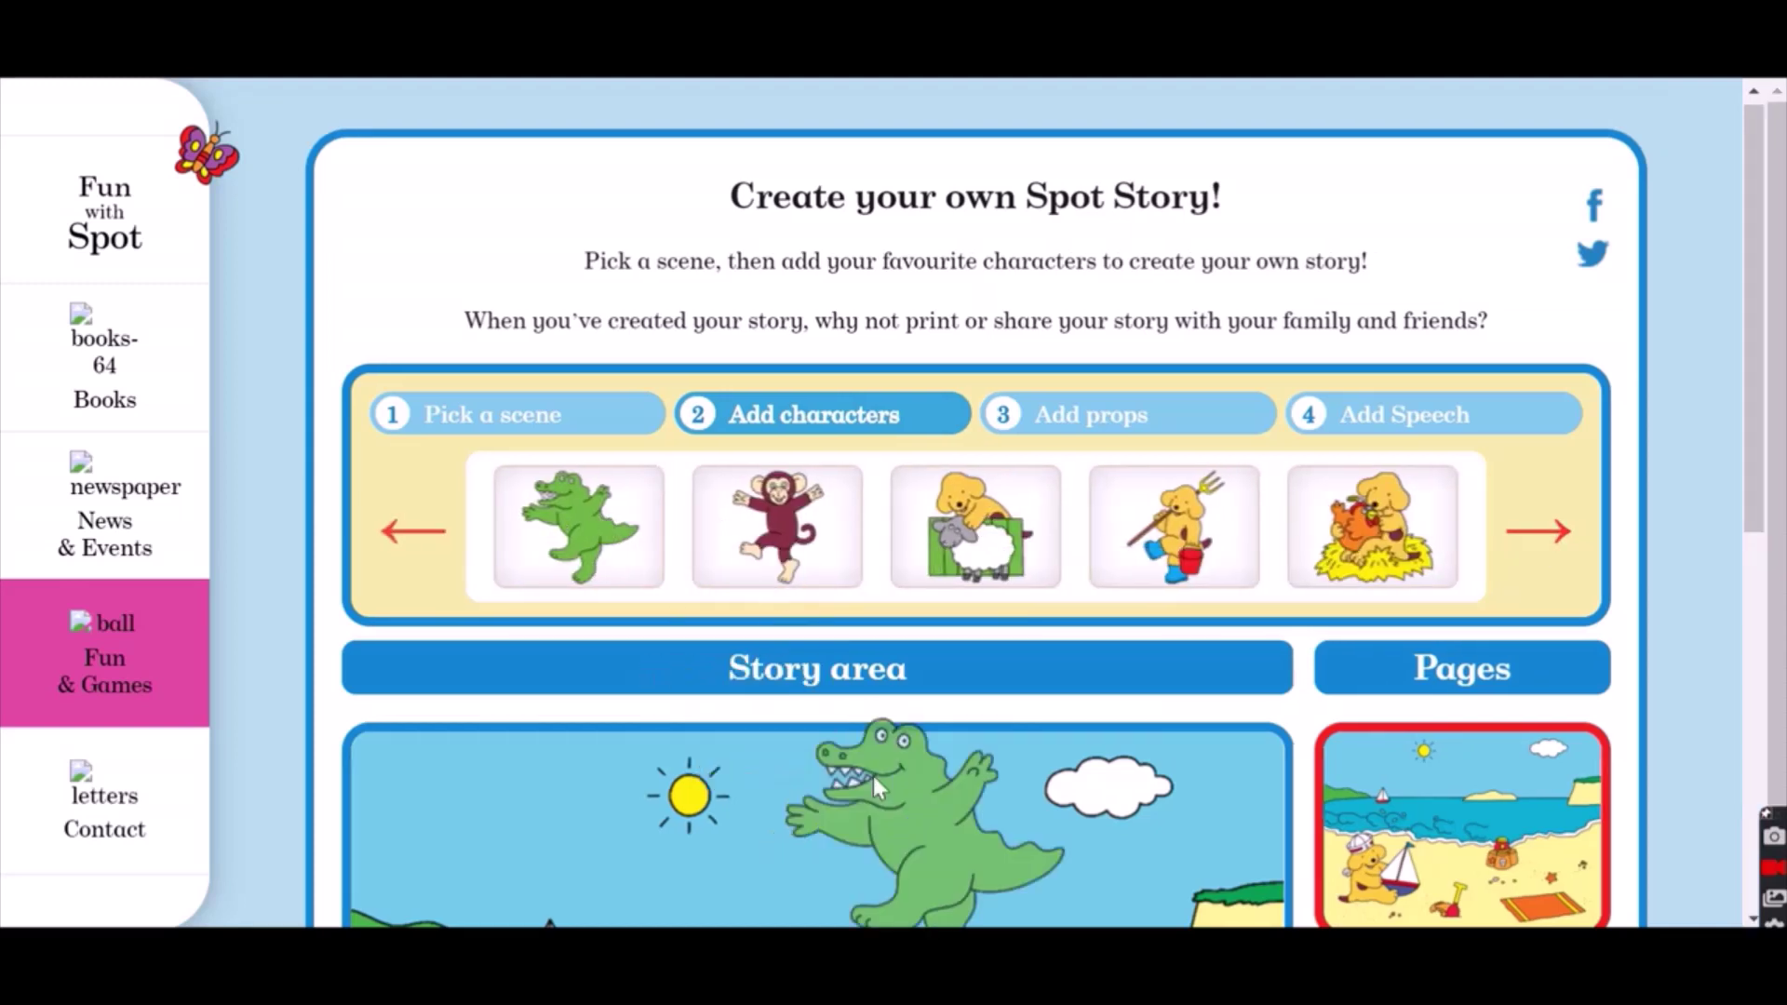
{"action": "left_click_drag", "start_coordinate": [1778, 363], "coordinate": [1778, 452]}
{"action": "scroll", "coordinate": [1048, 562], "scroll_direction": "down", "scroll_amount": 3}
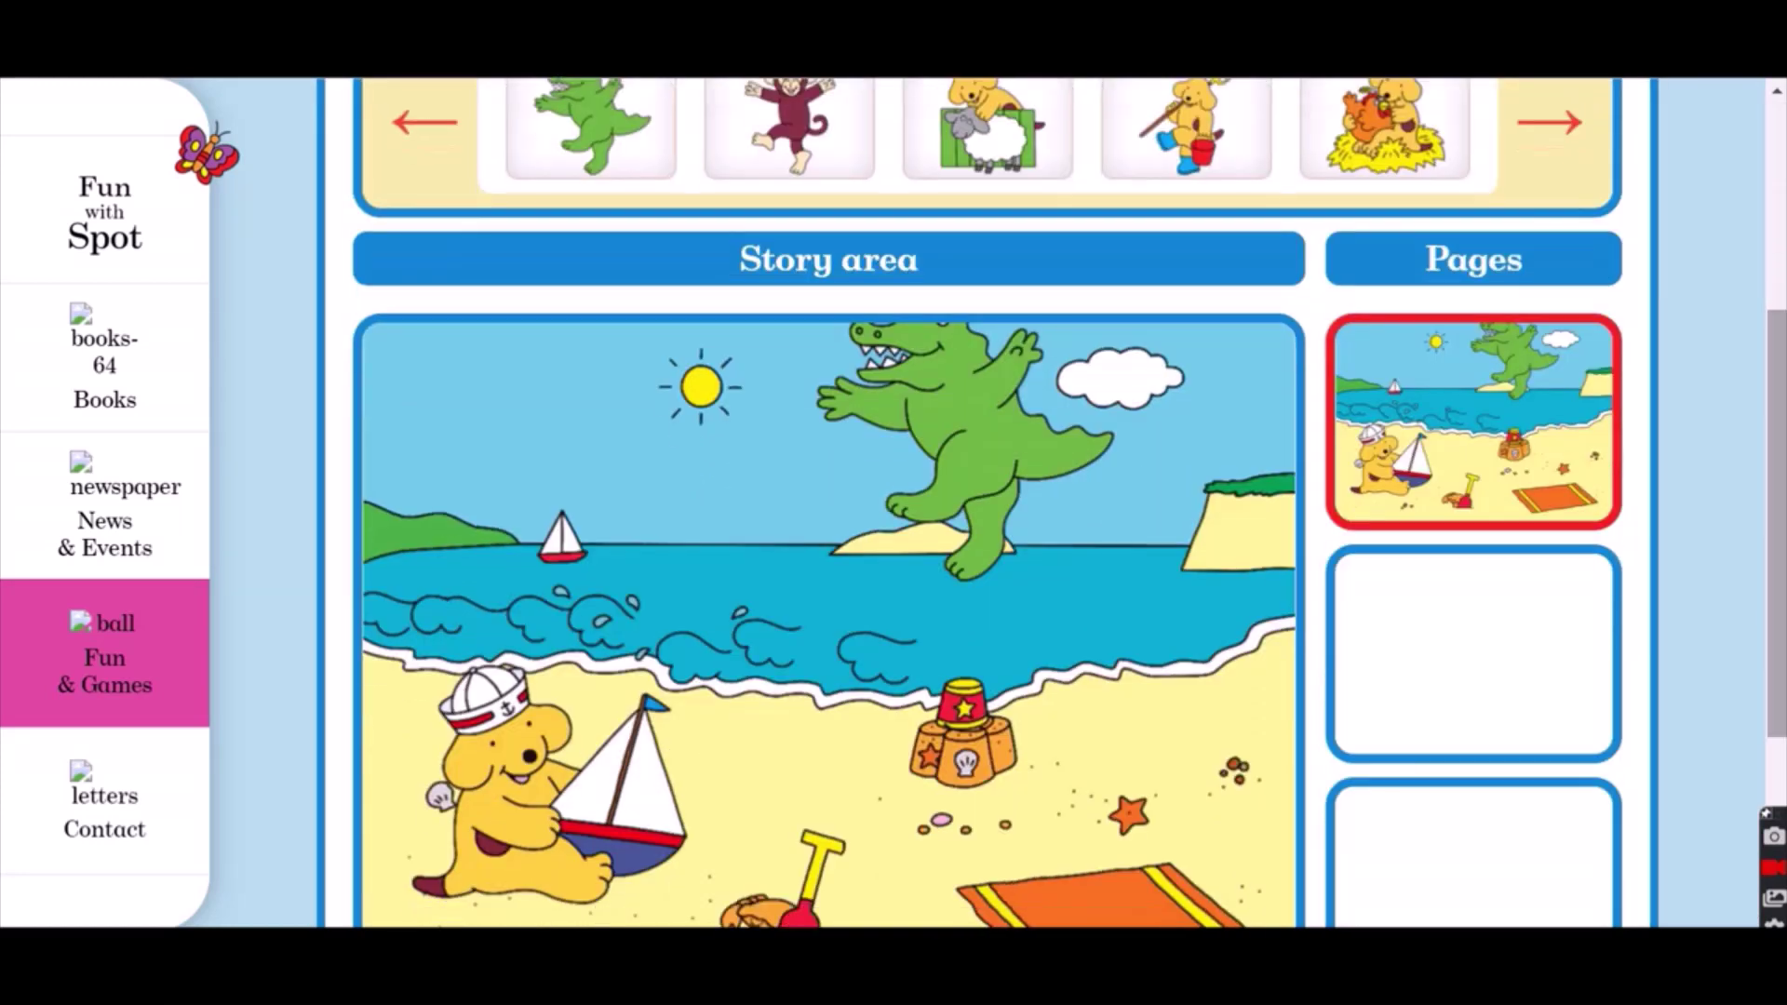
{"action": "left_click_drag", "start_coordinate": [971, 456], "coordinate": [1114, 756]}
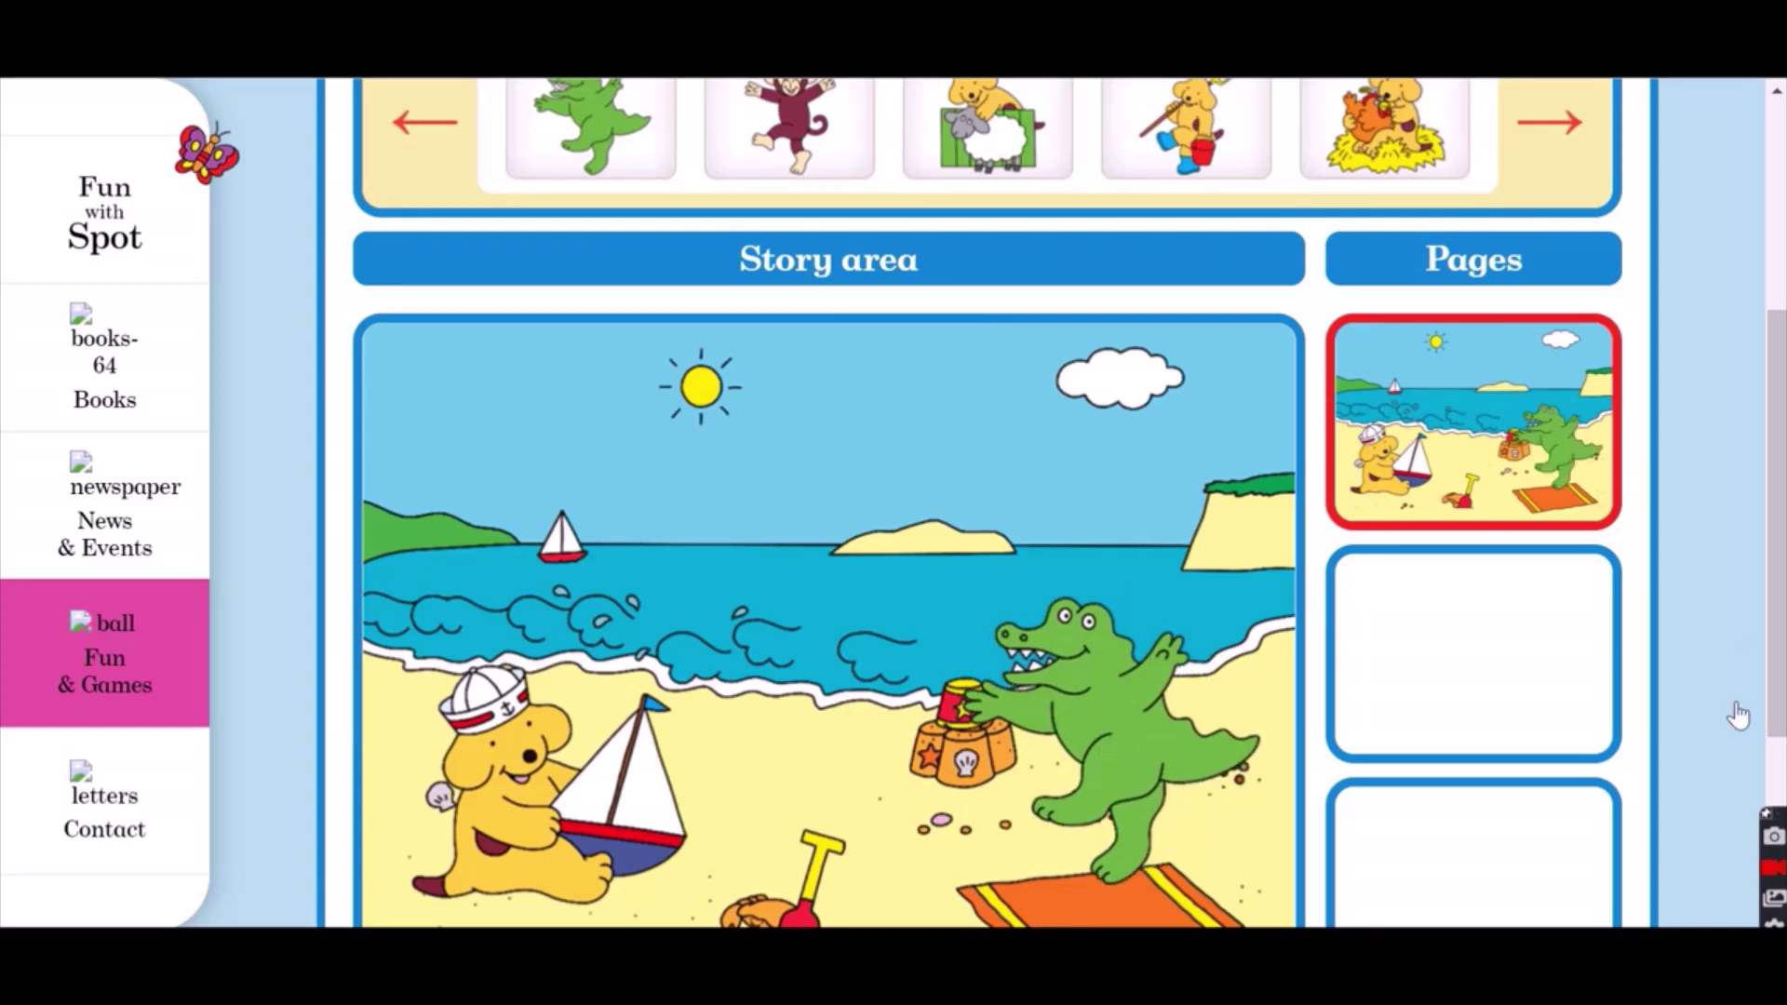
Add the multicoloured beach ball prop to the scene and place it on the sand in front of the crocodile
{"action": "scroll", "coordinate": [1737, 716], "scroll_direction": "down", "scroll_amount": 3}
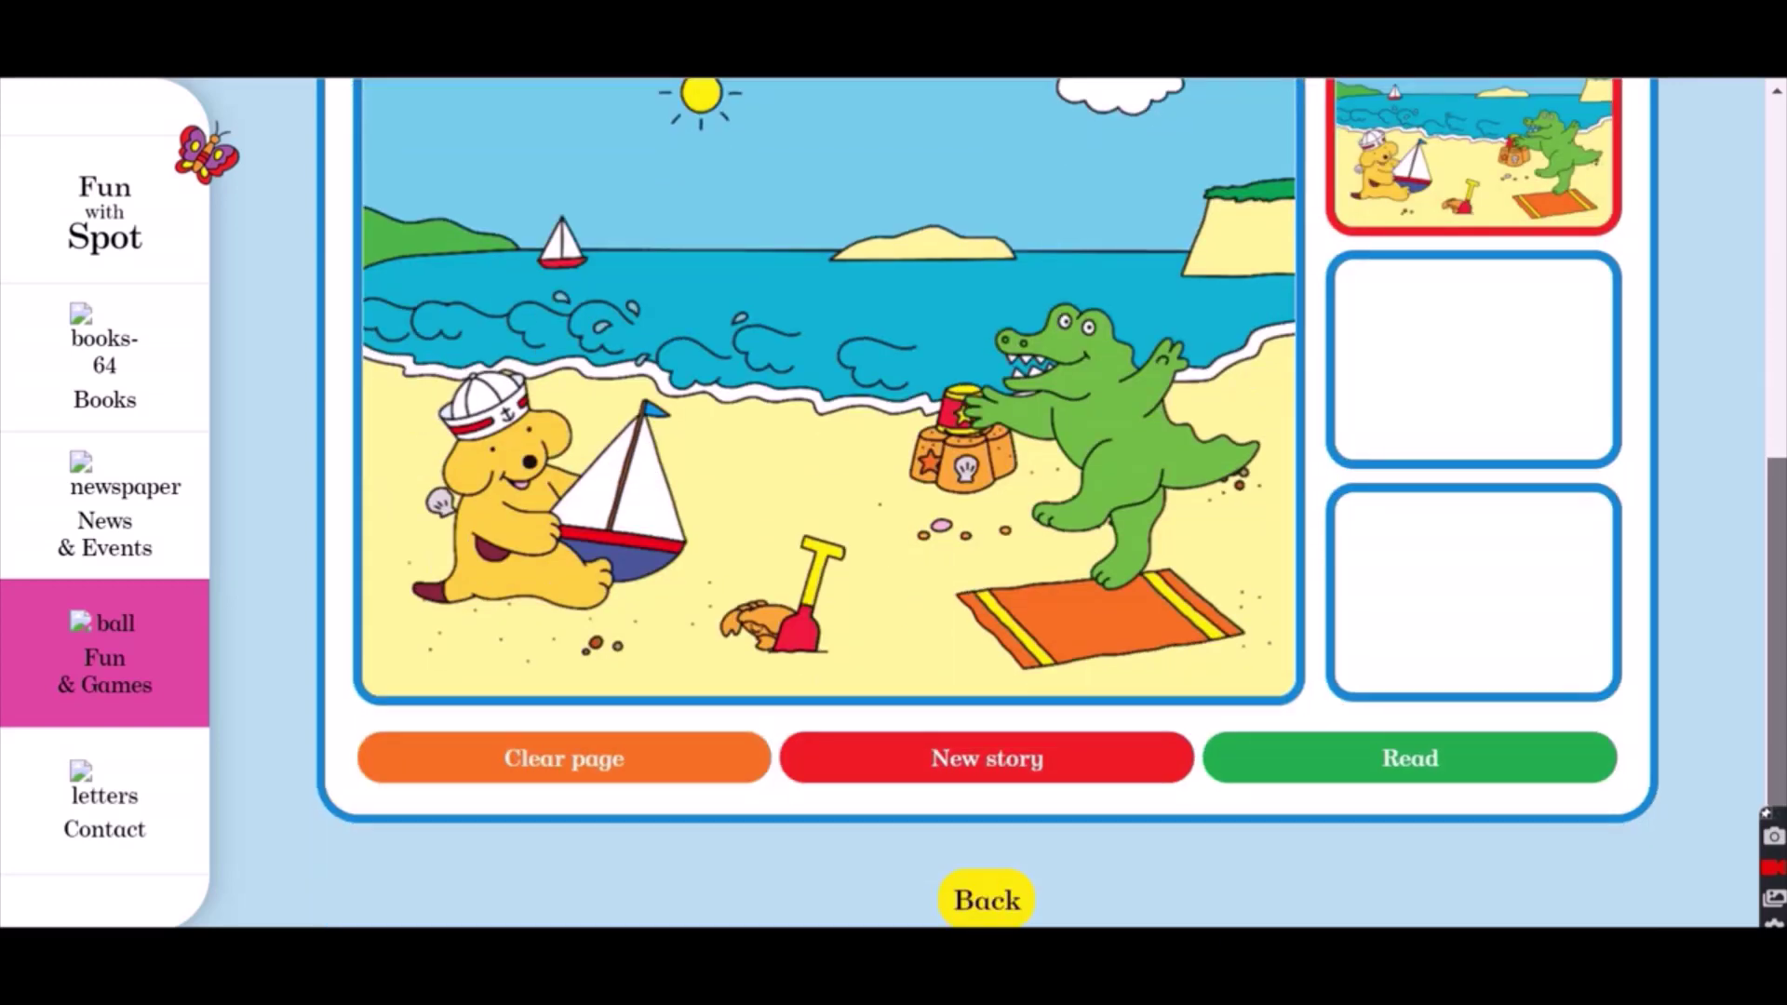
{"action": "scroll", "coordinate": [1438, 717], "scroll_direction": "up", "scroll_amount": 2}
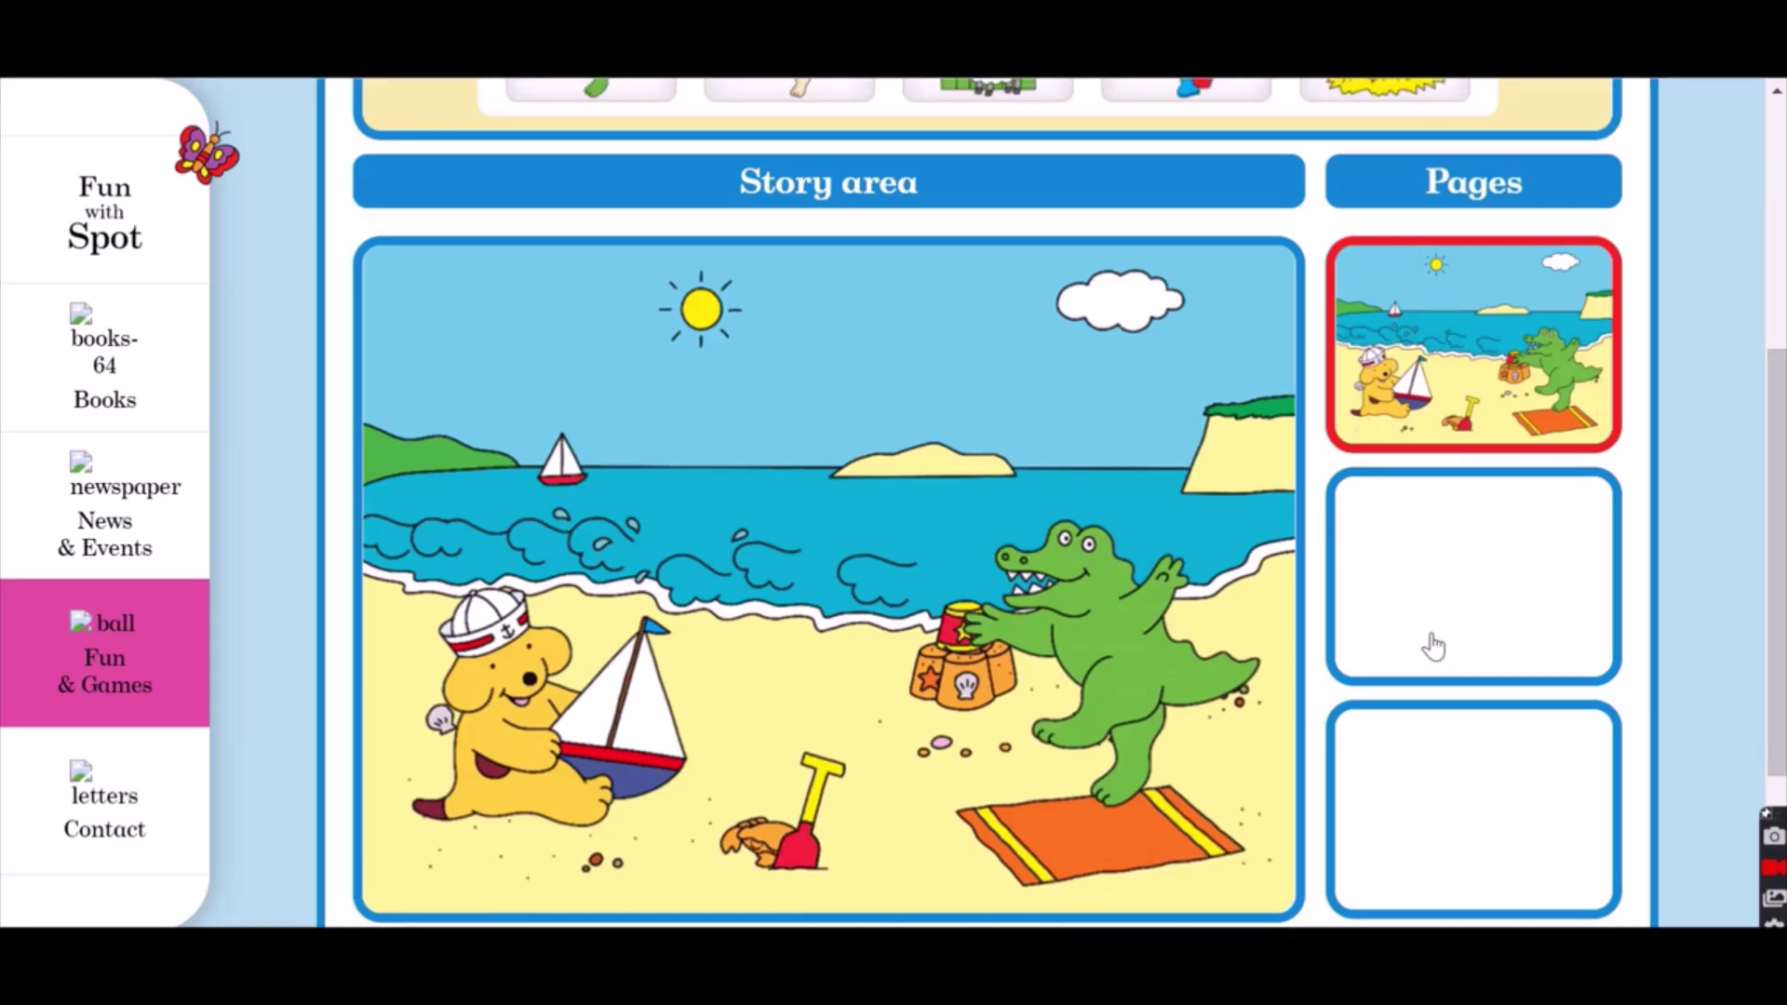
{"action": "scroll", "coordinate": [1433, 644], "scroll_direction": "up", "scroll_amount": 4}
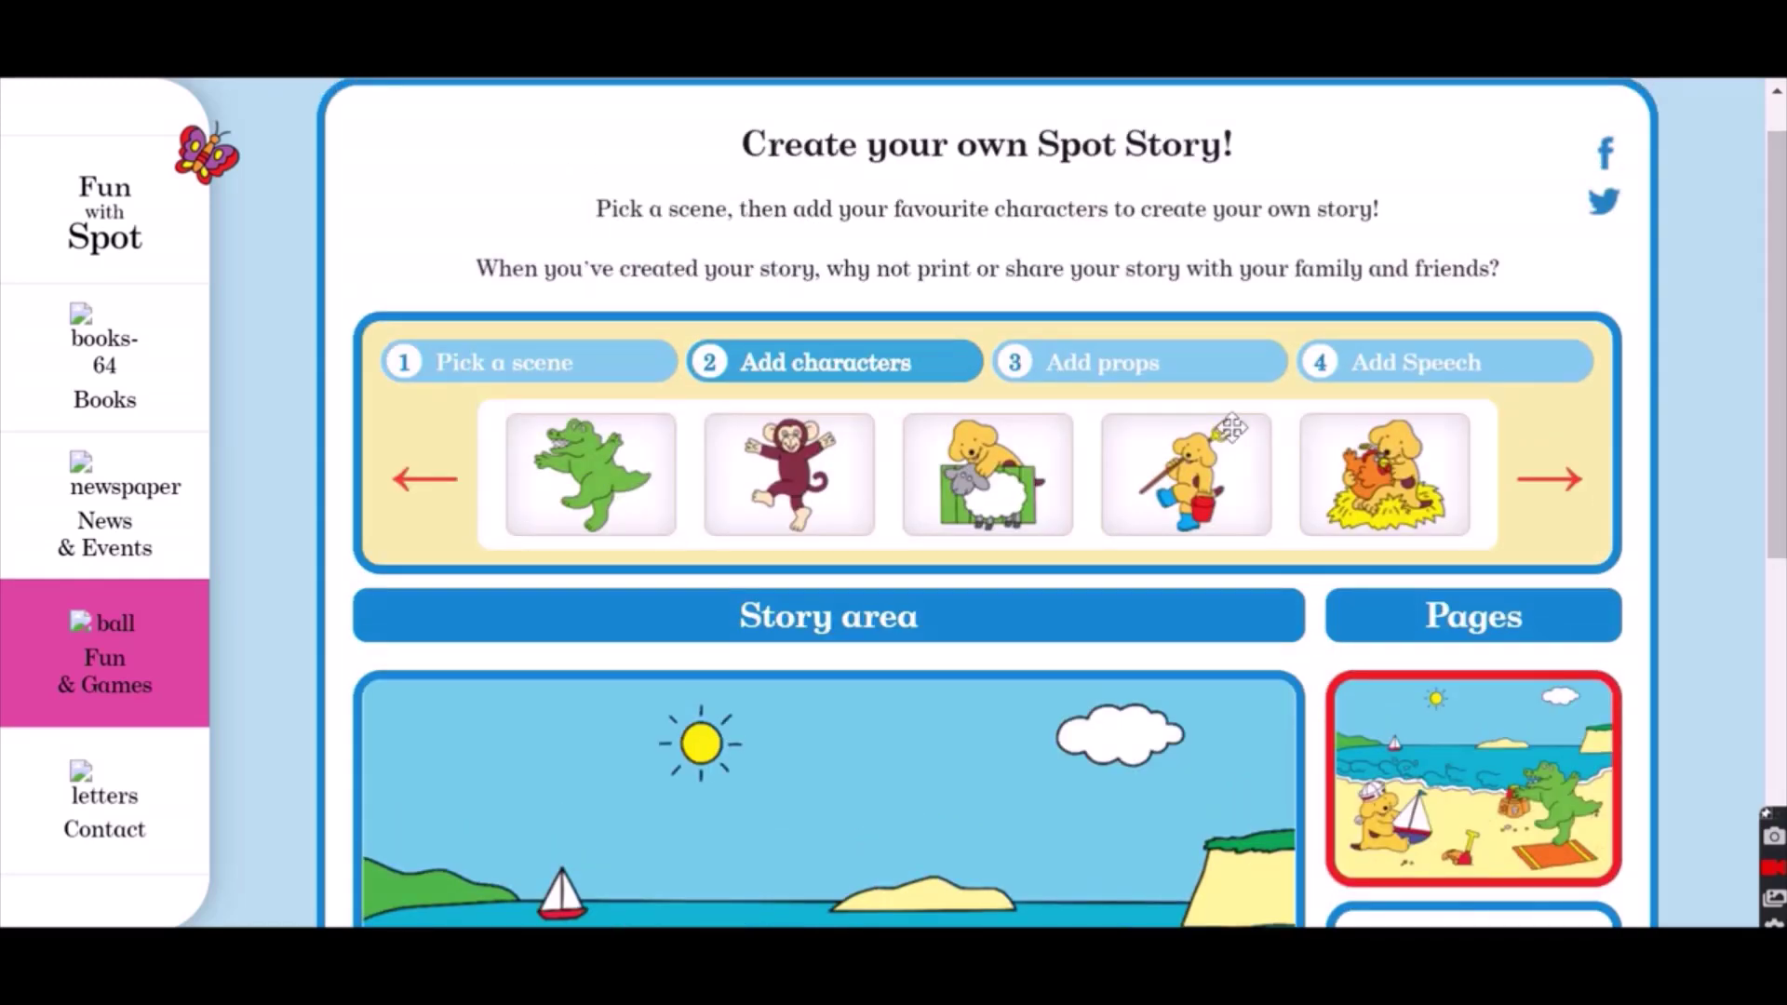
{"action": "left_click", "coordinate": [1189, 377]}
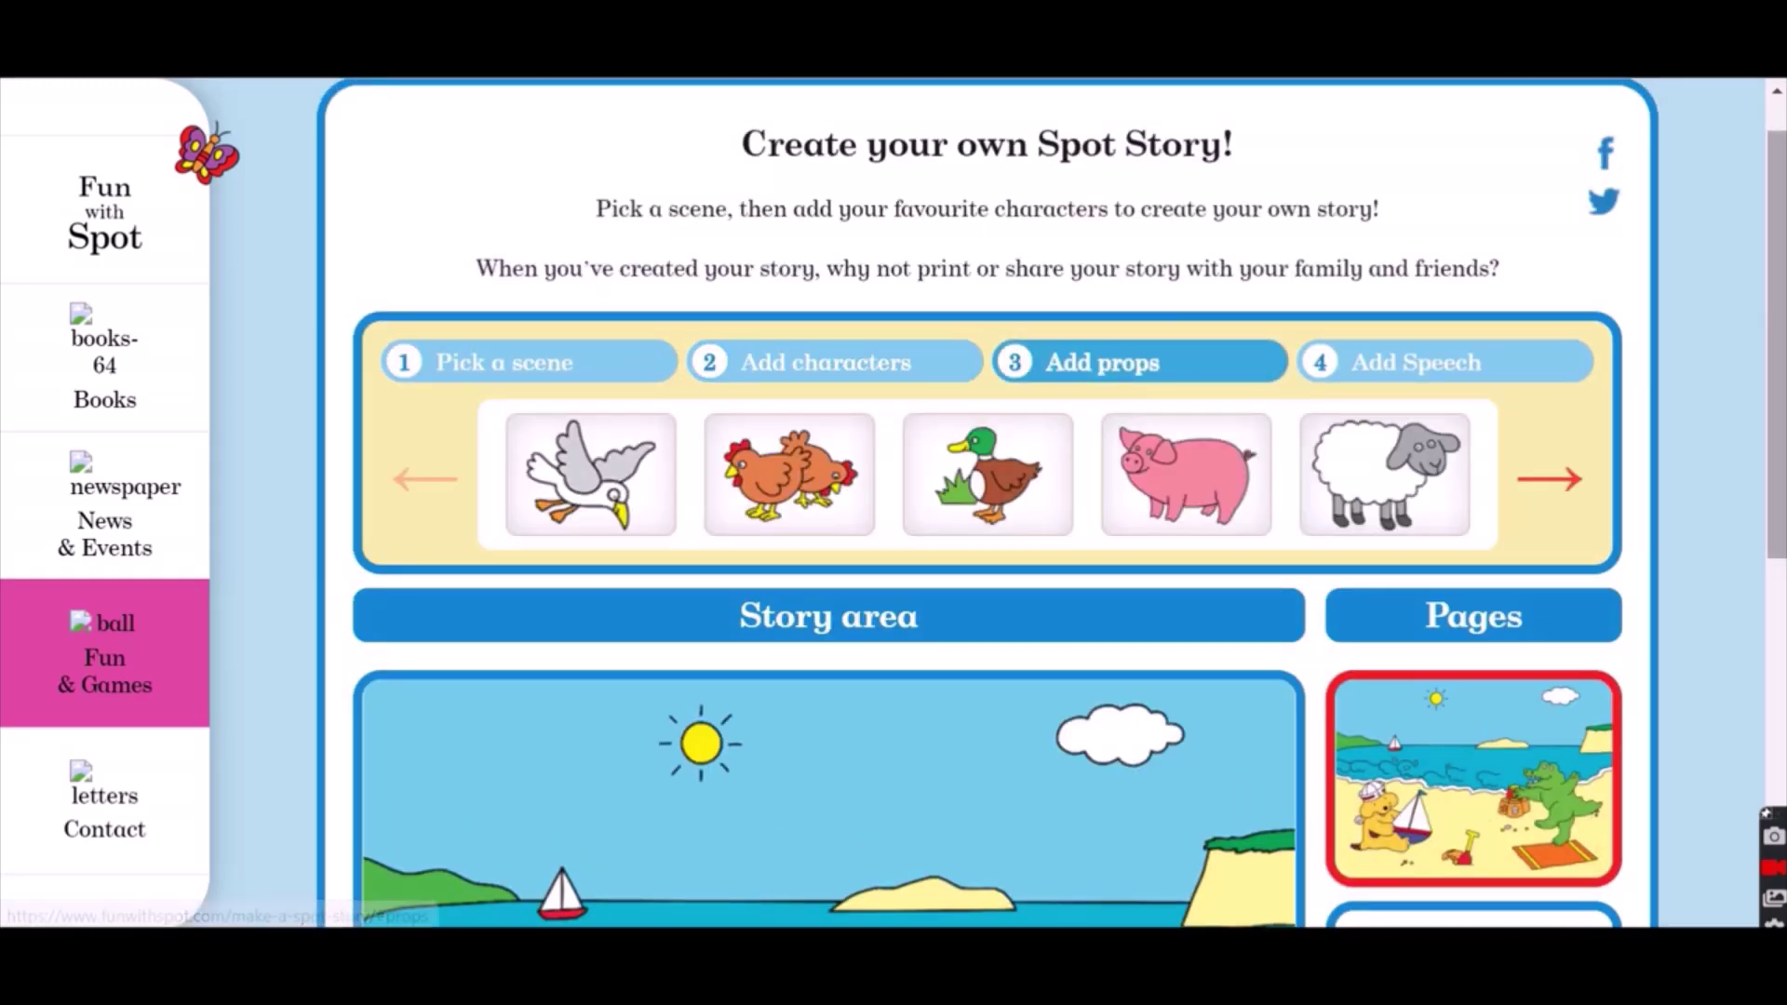
{"action": "scroll", "coordinate": [1051, 503], "scroll_direction": "down", "scroll_amount": 1}
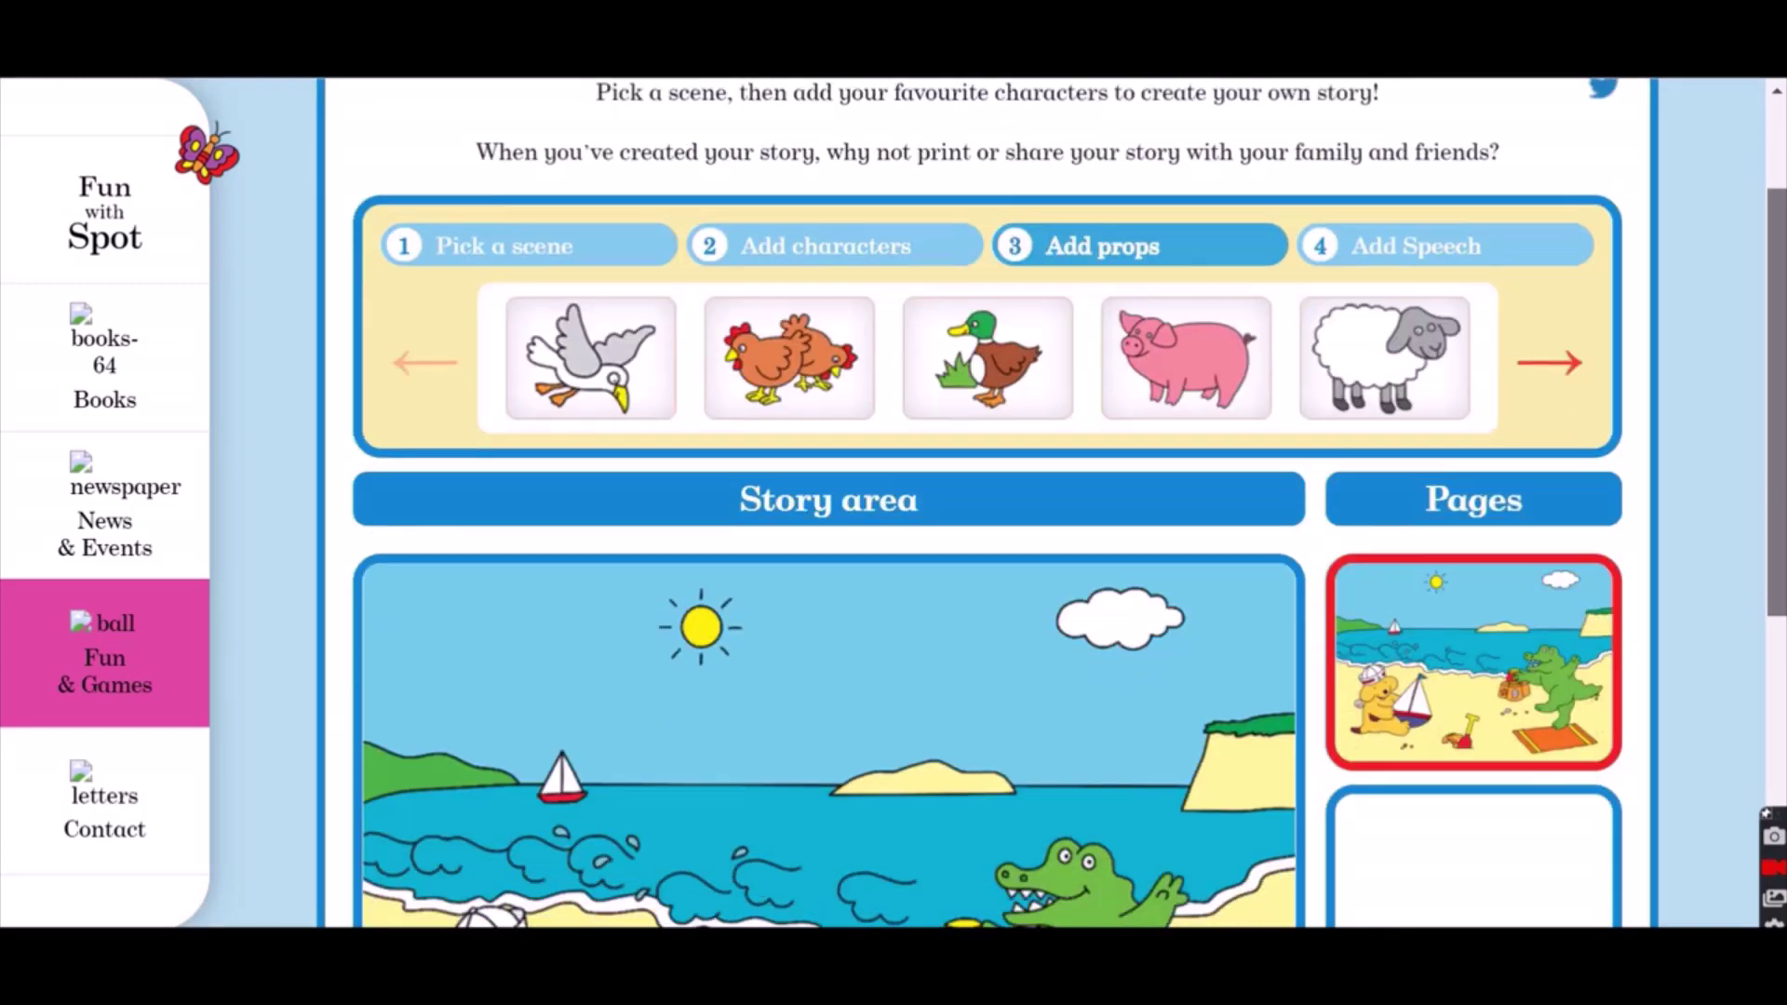
{"action": "left_click", "coordinate": [1552, 368]}
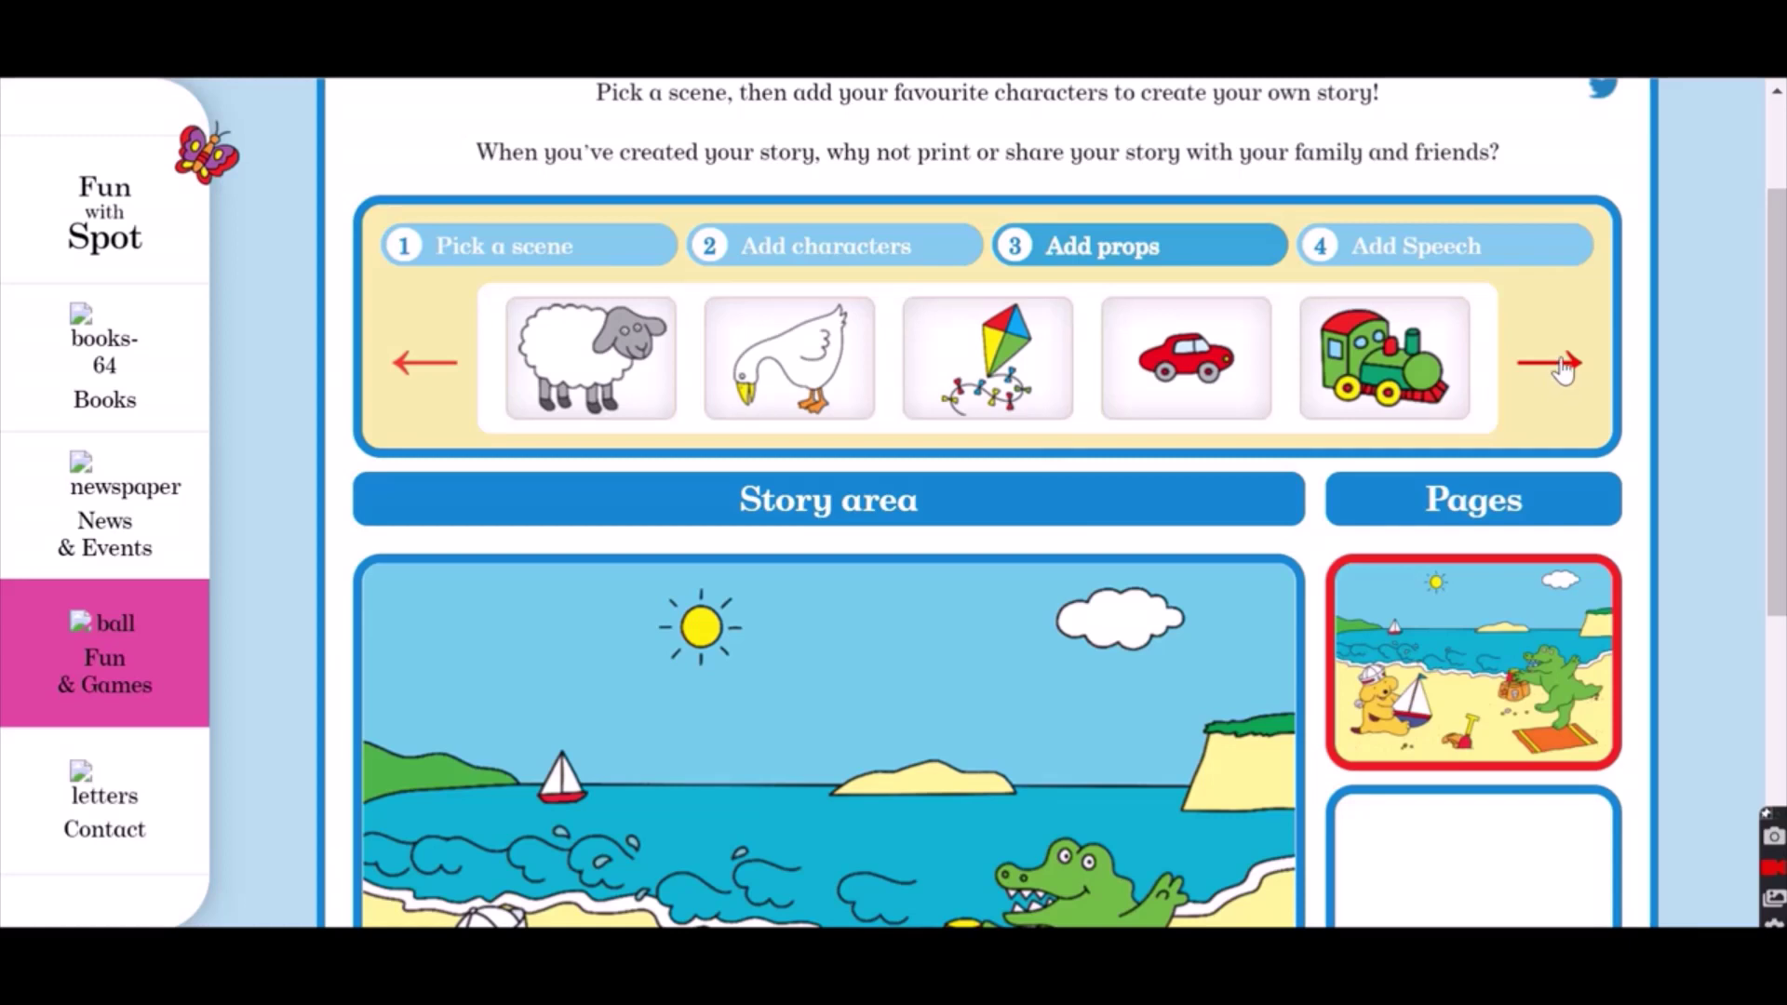
{"action": "left_click", "coordinate": [1563, 368]}
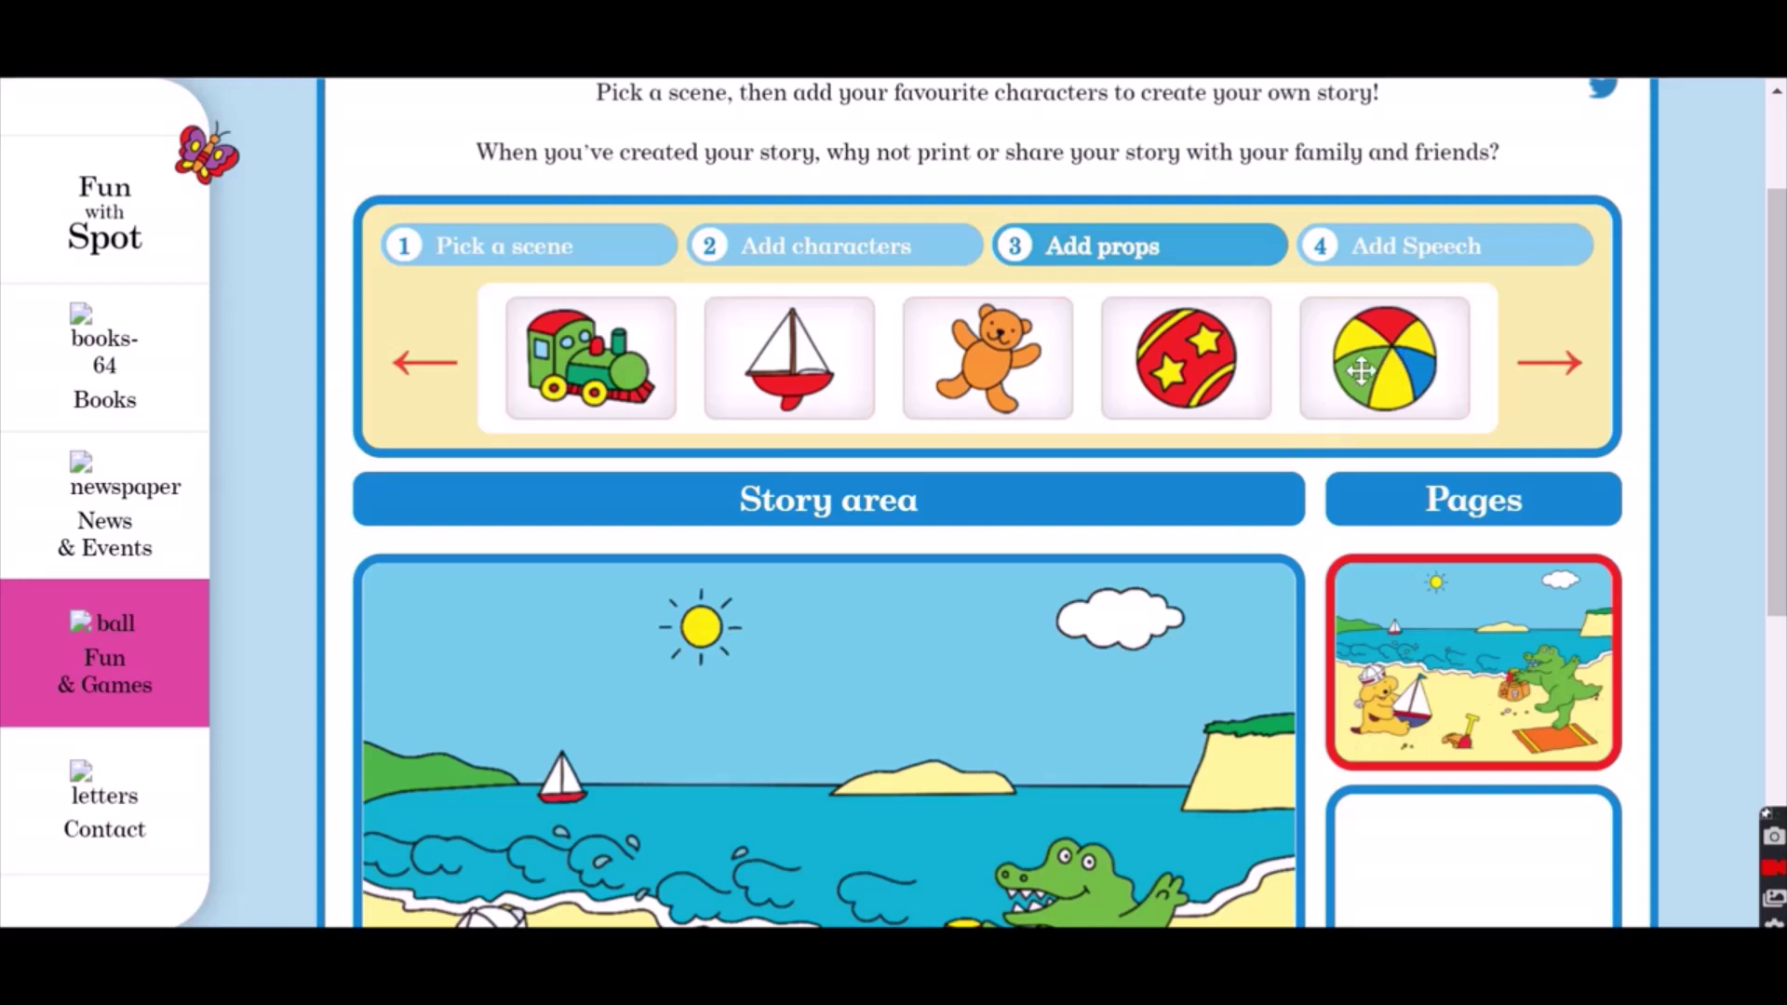
{"action": "left_click_drag", "start_coordinate": [1361, 372], "coordinate": [891, 858]}
{"action": "left_click_drag", "start_coordinate": [1774, 410], "coordinate": [1774, 525]}
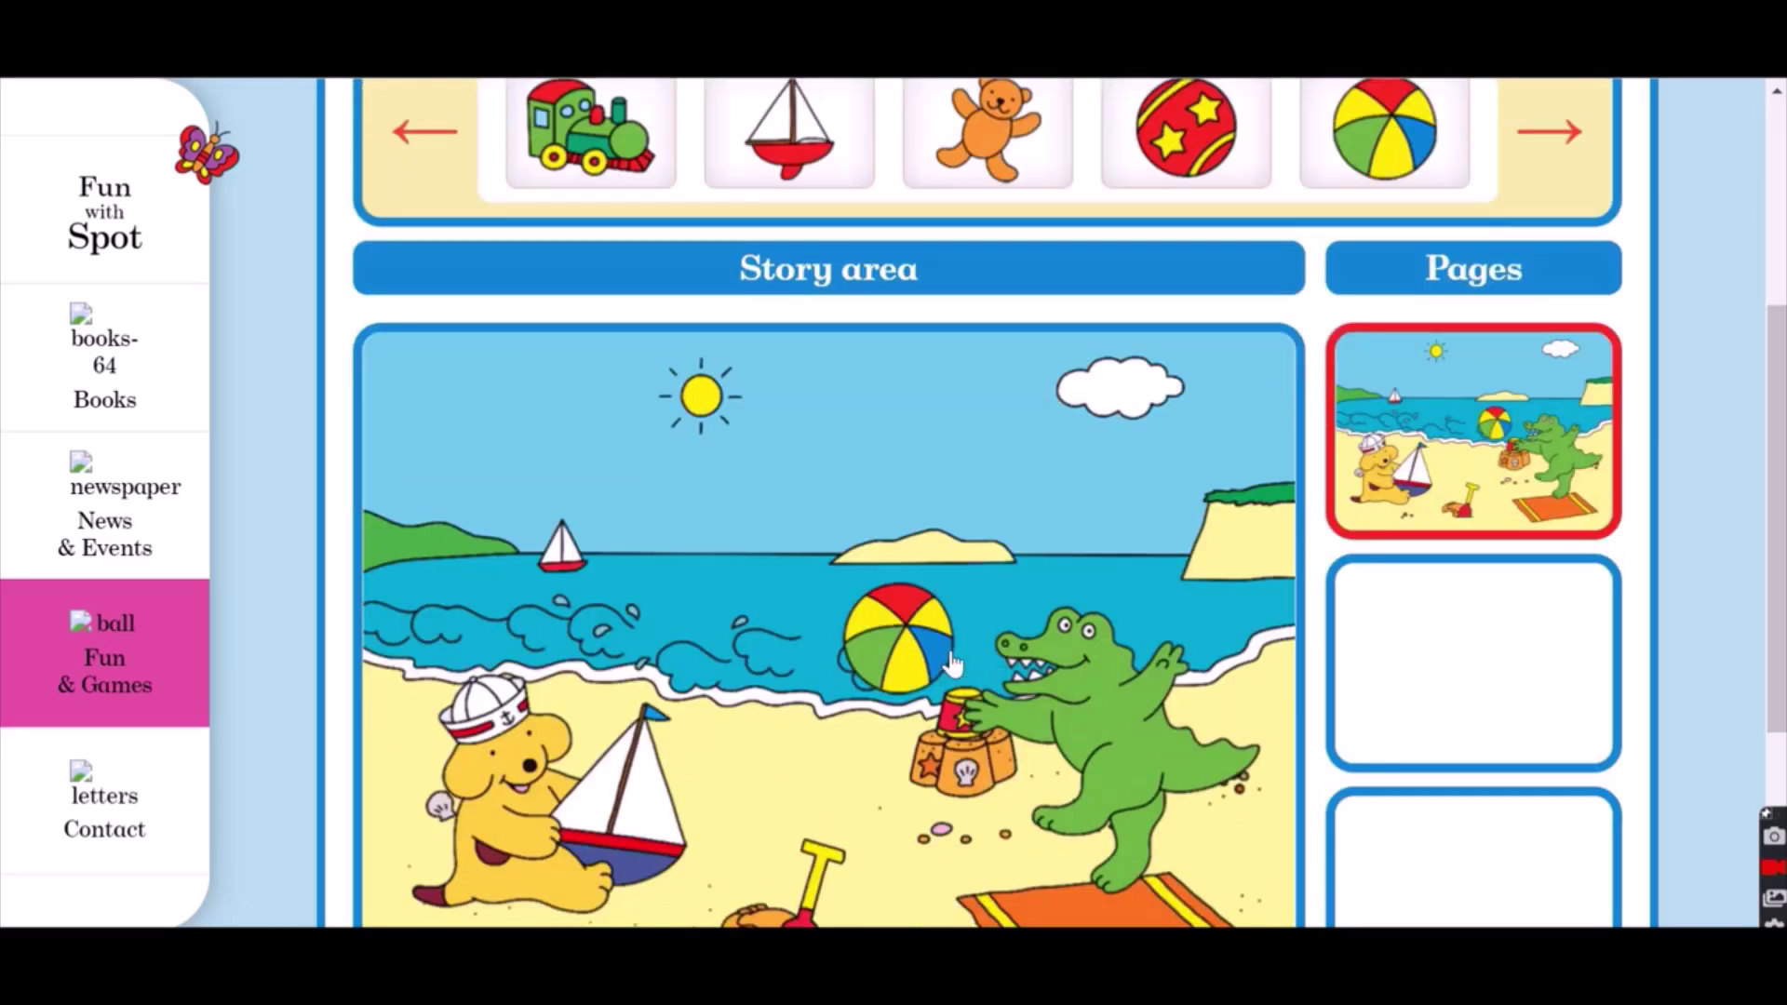
{"action": "left_click_drag", "start_coordinate": [896, 649], "coordinate": [919, 766]}
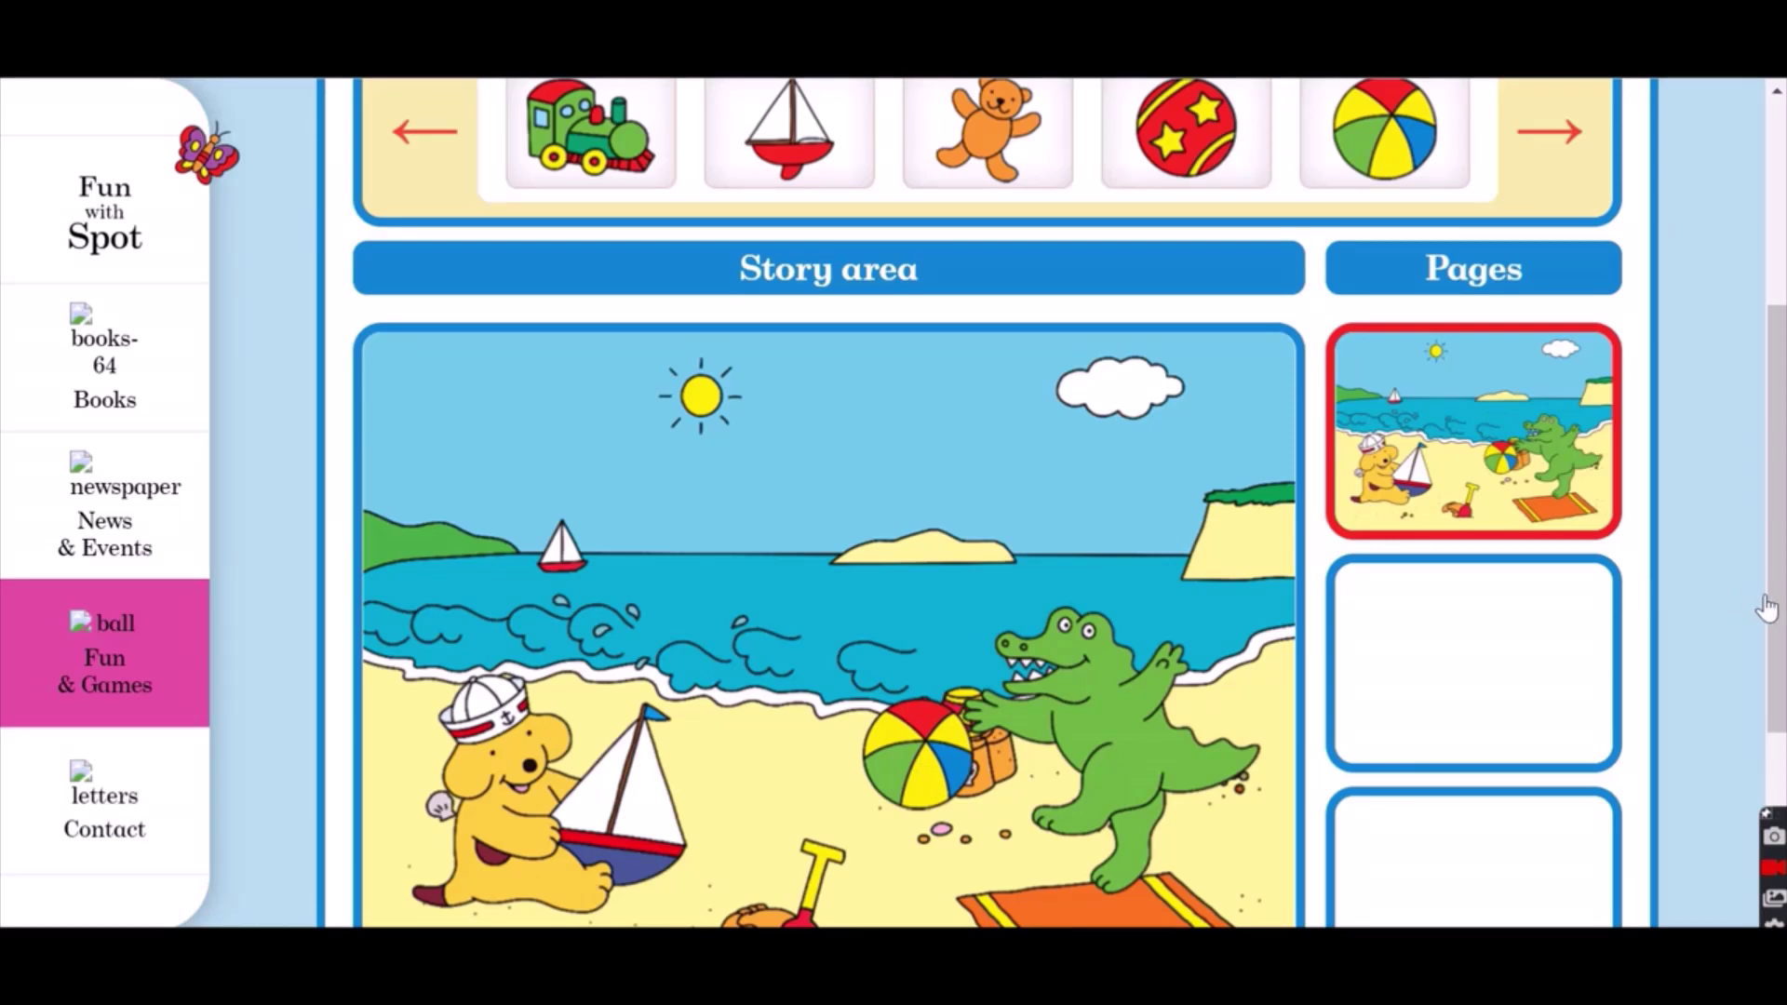
Add the "Hello Spot" speech bubble to the scene and place it above the crocodile
{"action": "left_click", "coordinate": [1479, 319]}
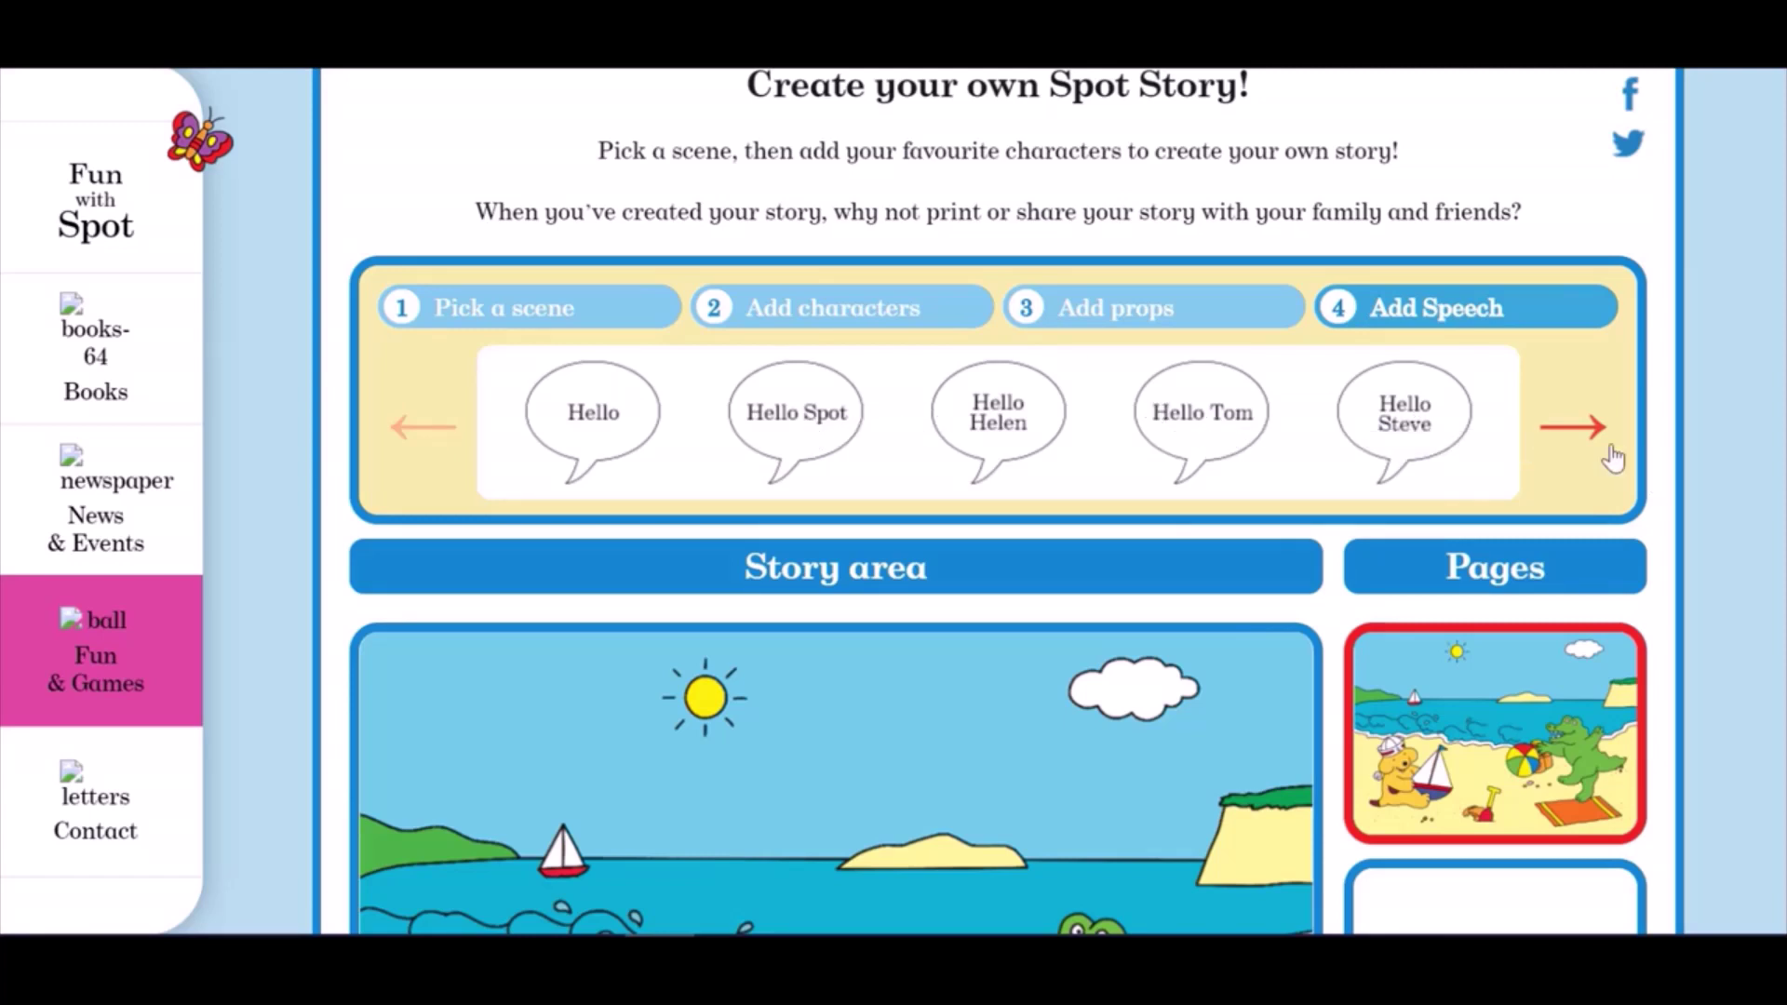
{"action": "left_click", "coordinate": [1571, 426]}
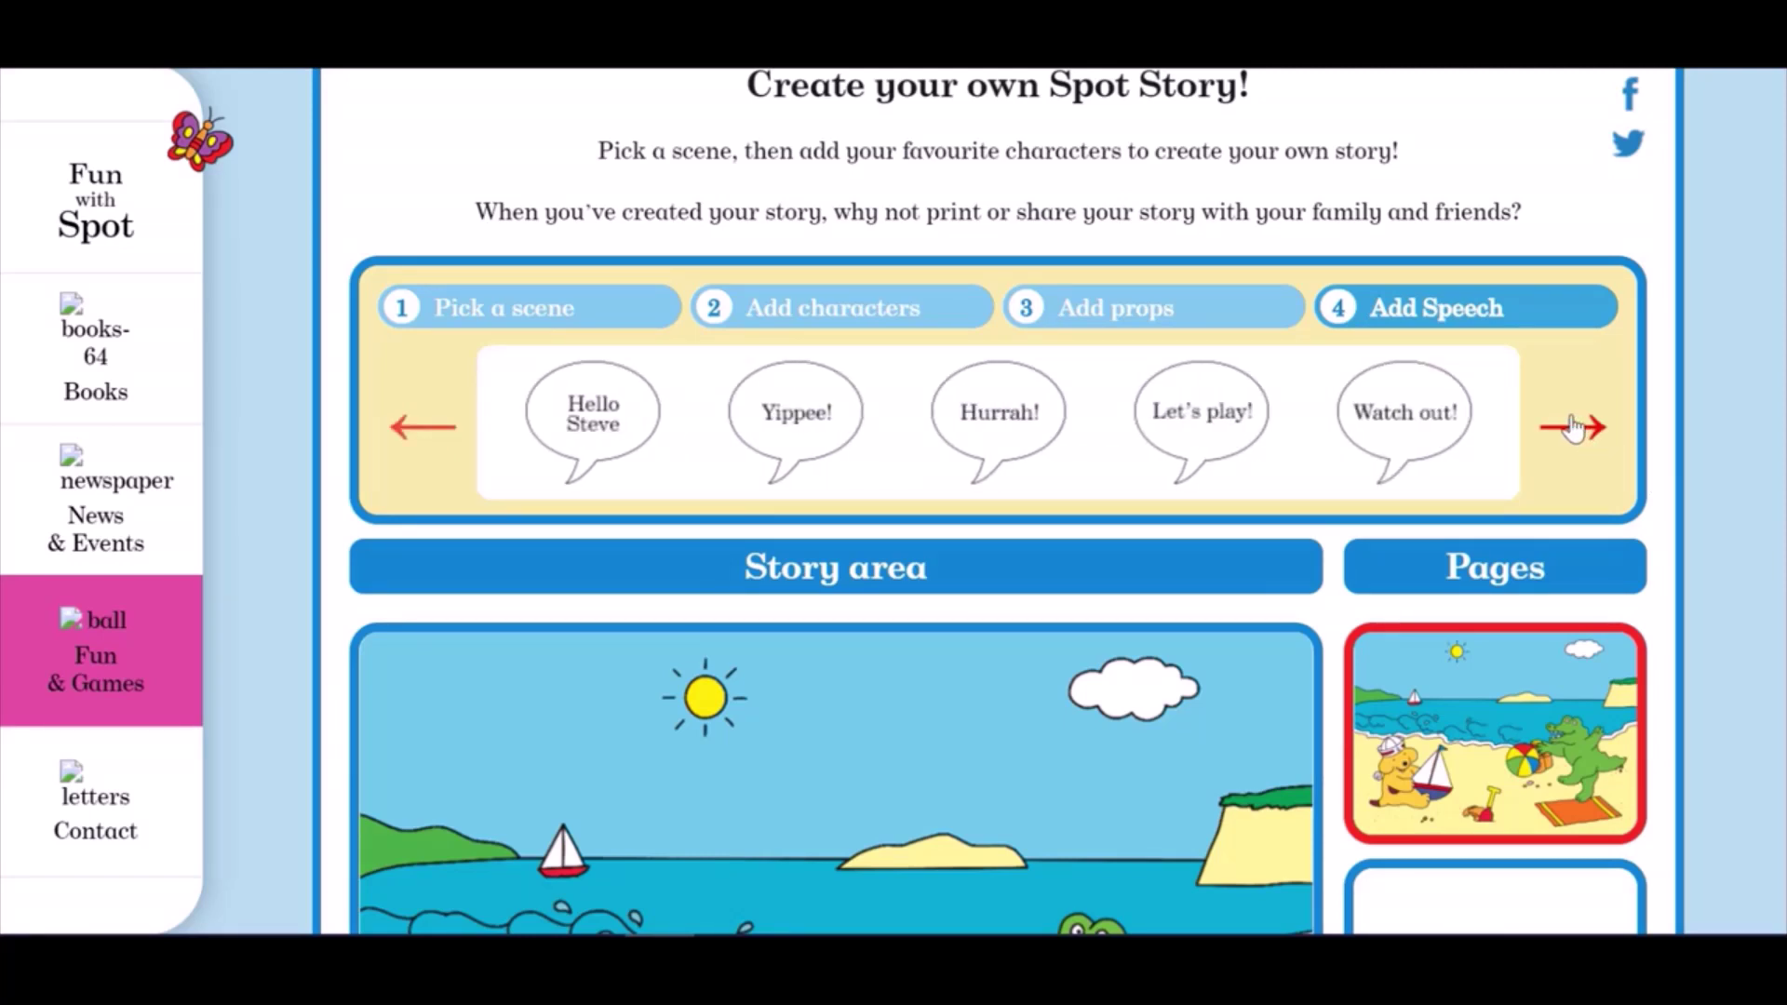
{"action": "left_click", "coordinate": [433, 435]}
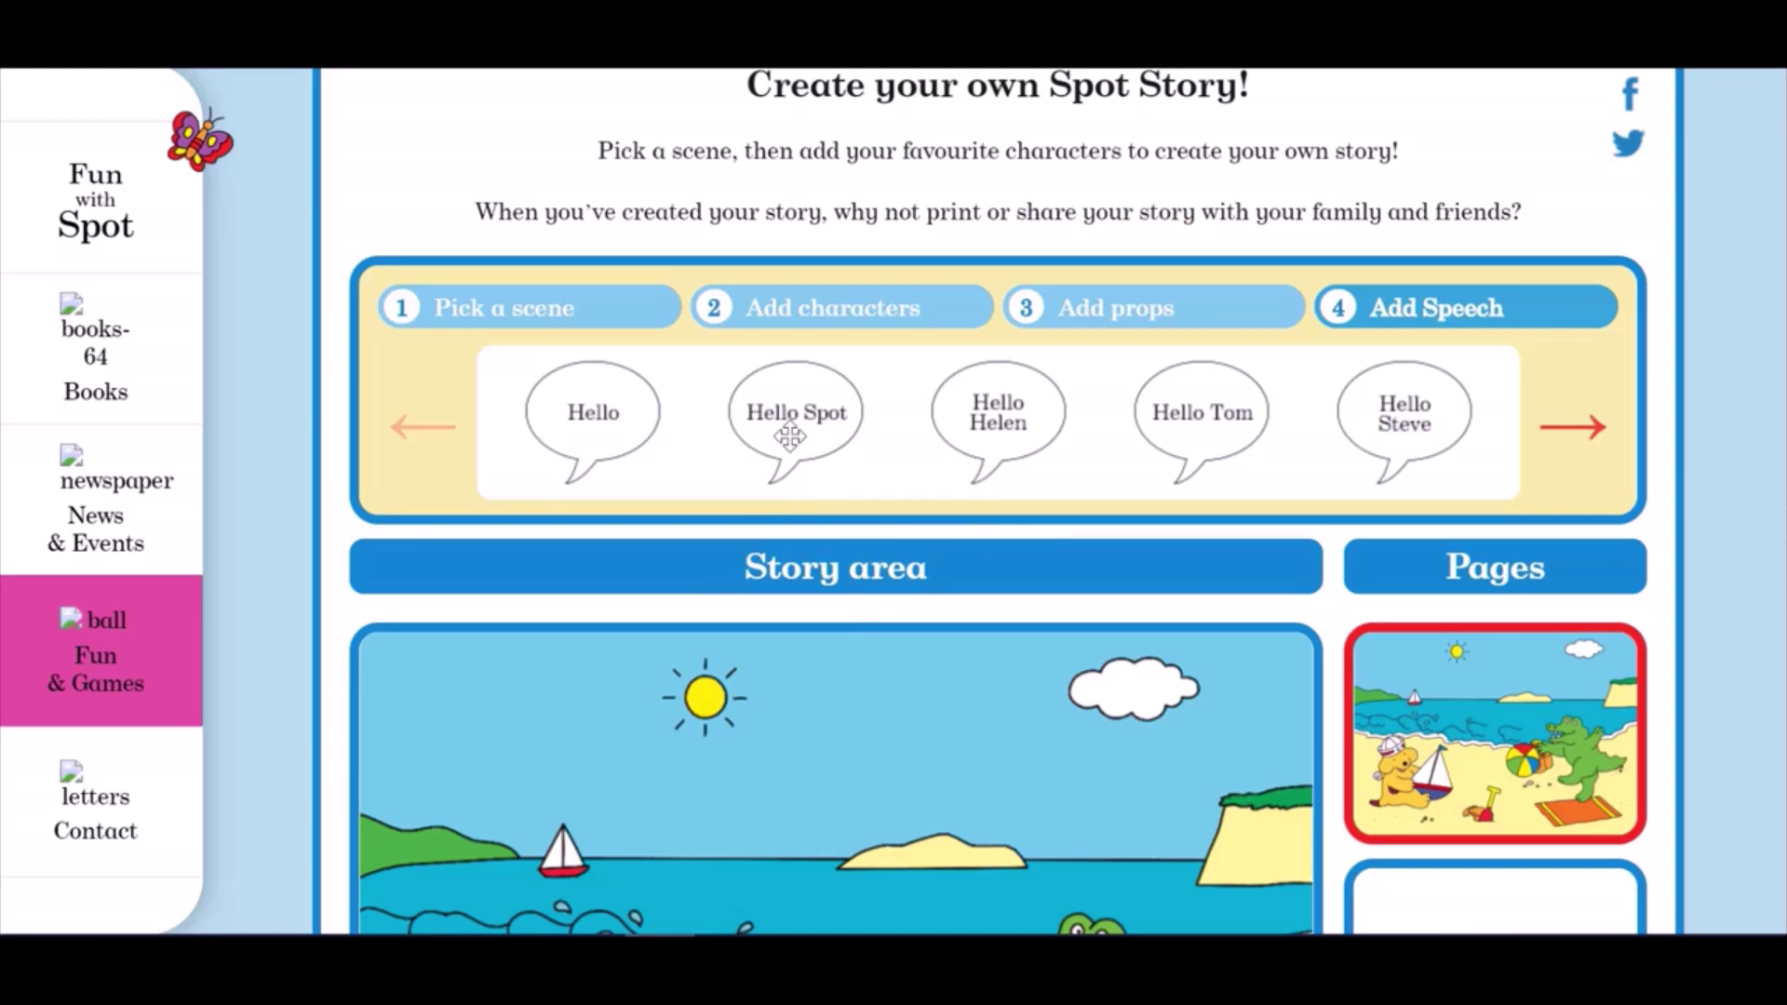
{"action": "left_click_drag", "start_coordinate": [790, 434], "coordinate": [1126, 800]}
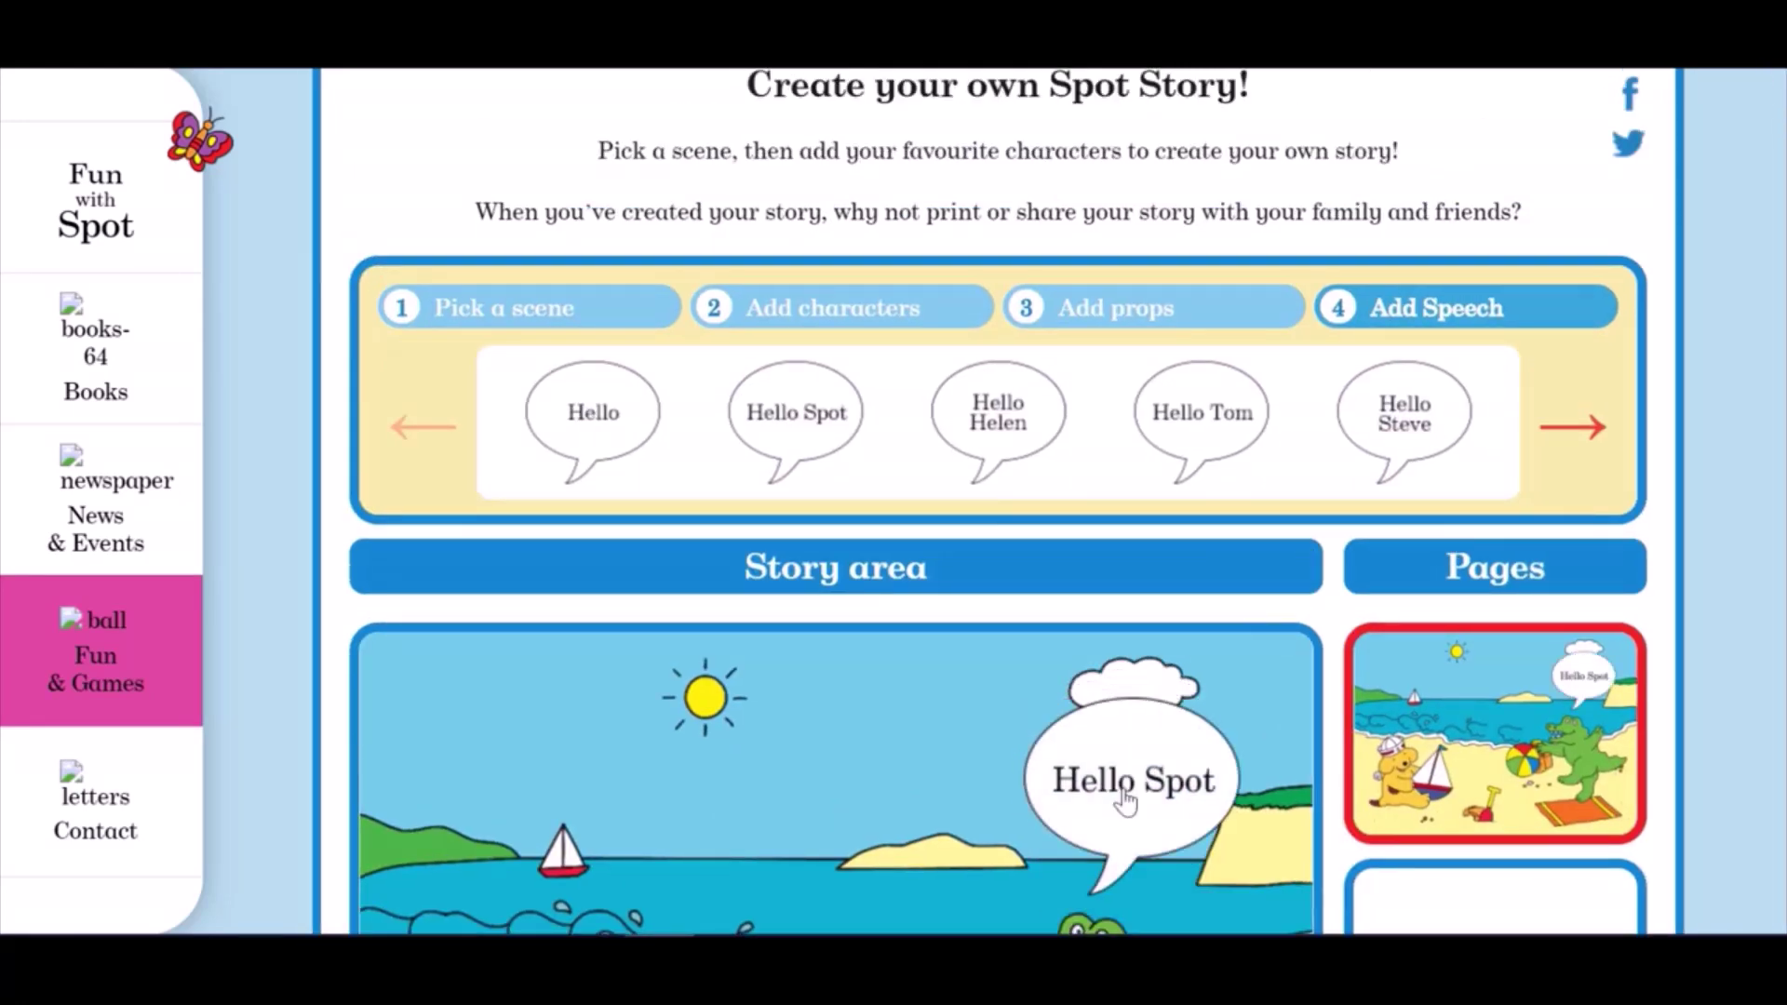
Add the "Hello Tom" speech bubble to the scene and place it above Spot
{"action": "left_click", "coordinate": [1593, 426]}
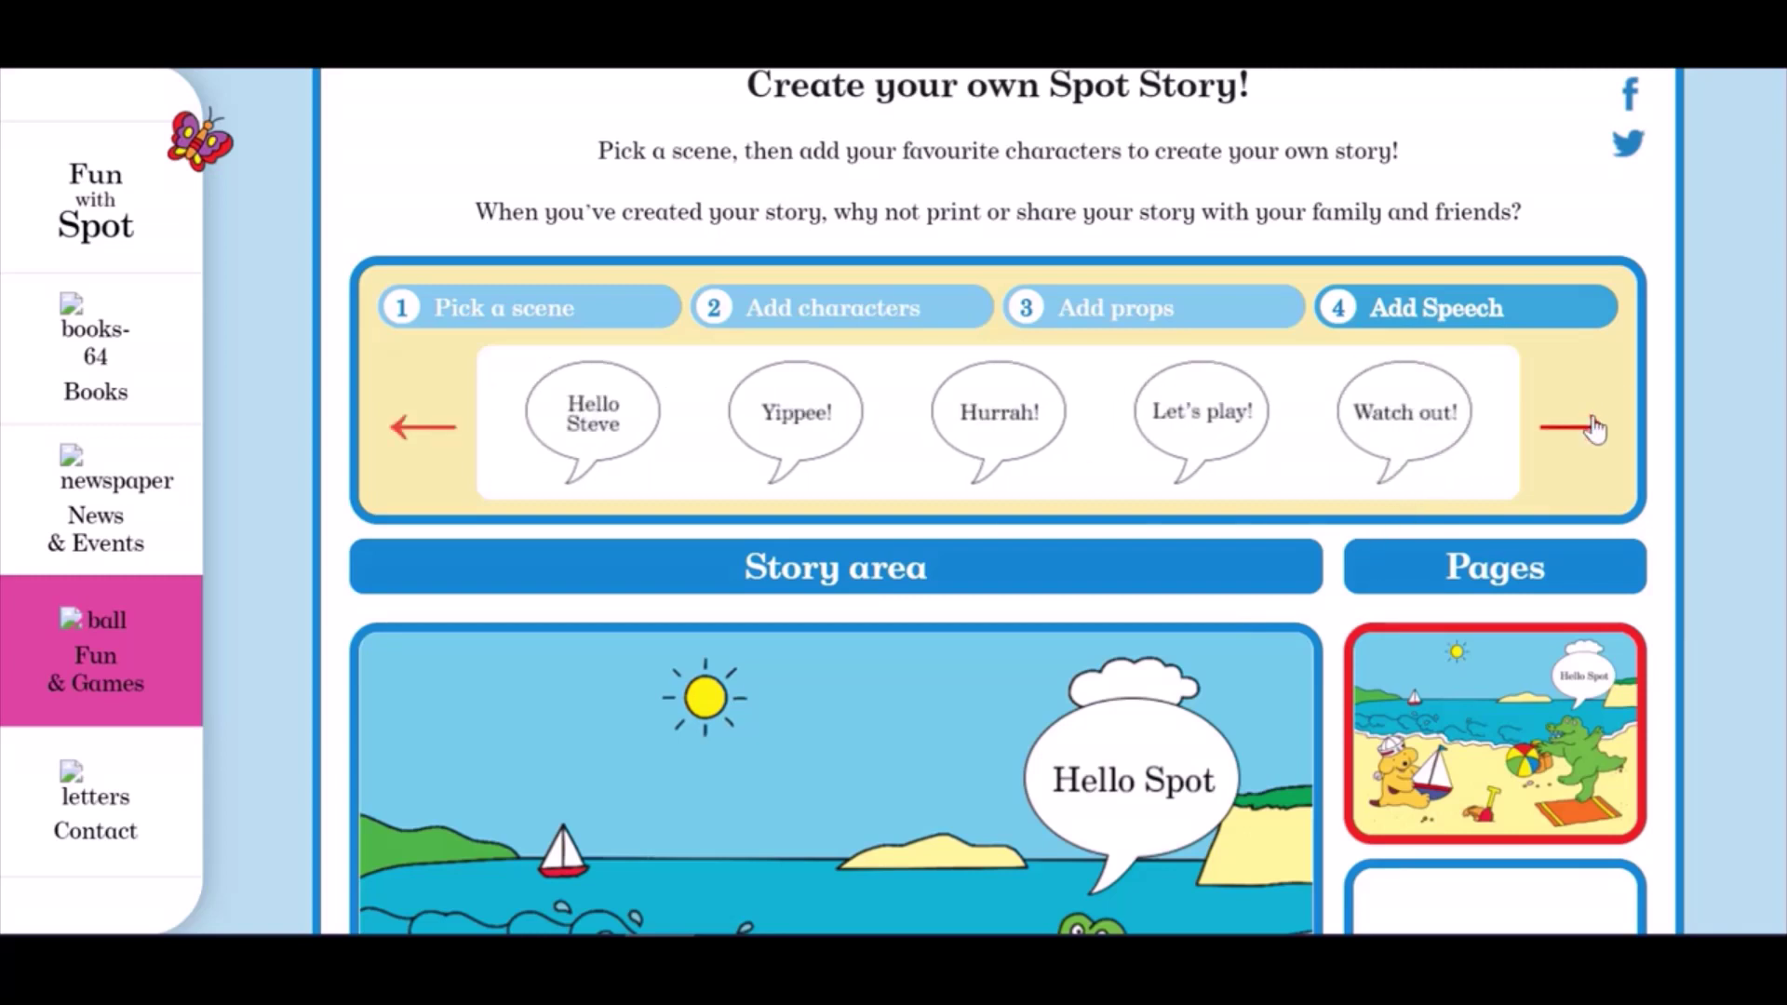
{"action": "left_click", "coordinate": [411, 443]}
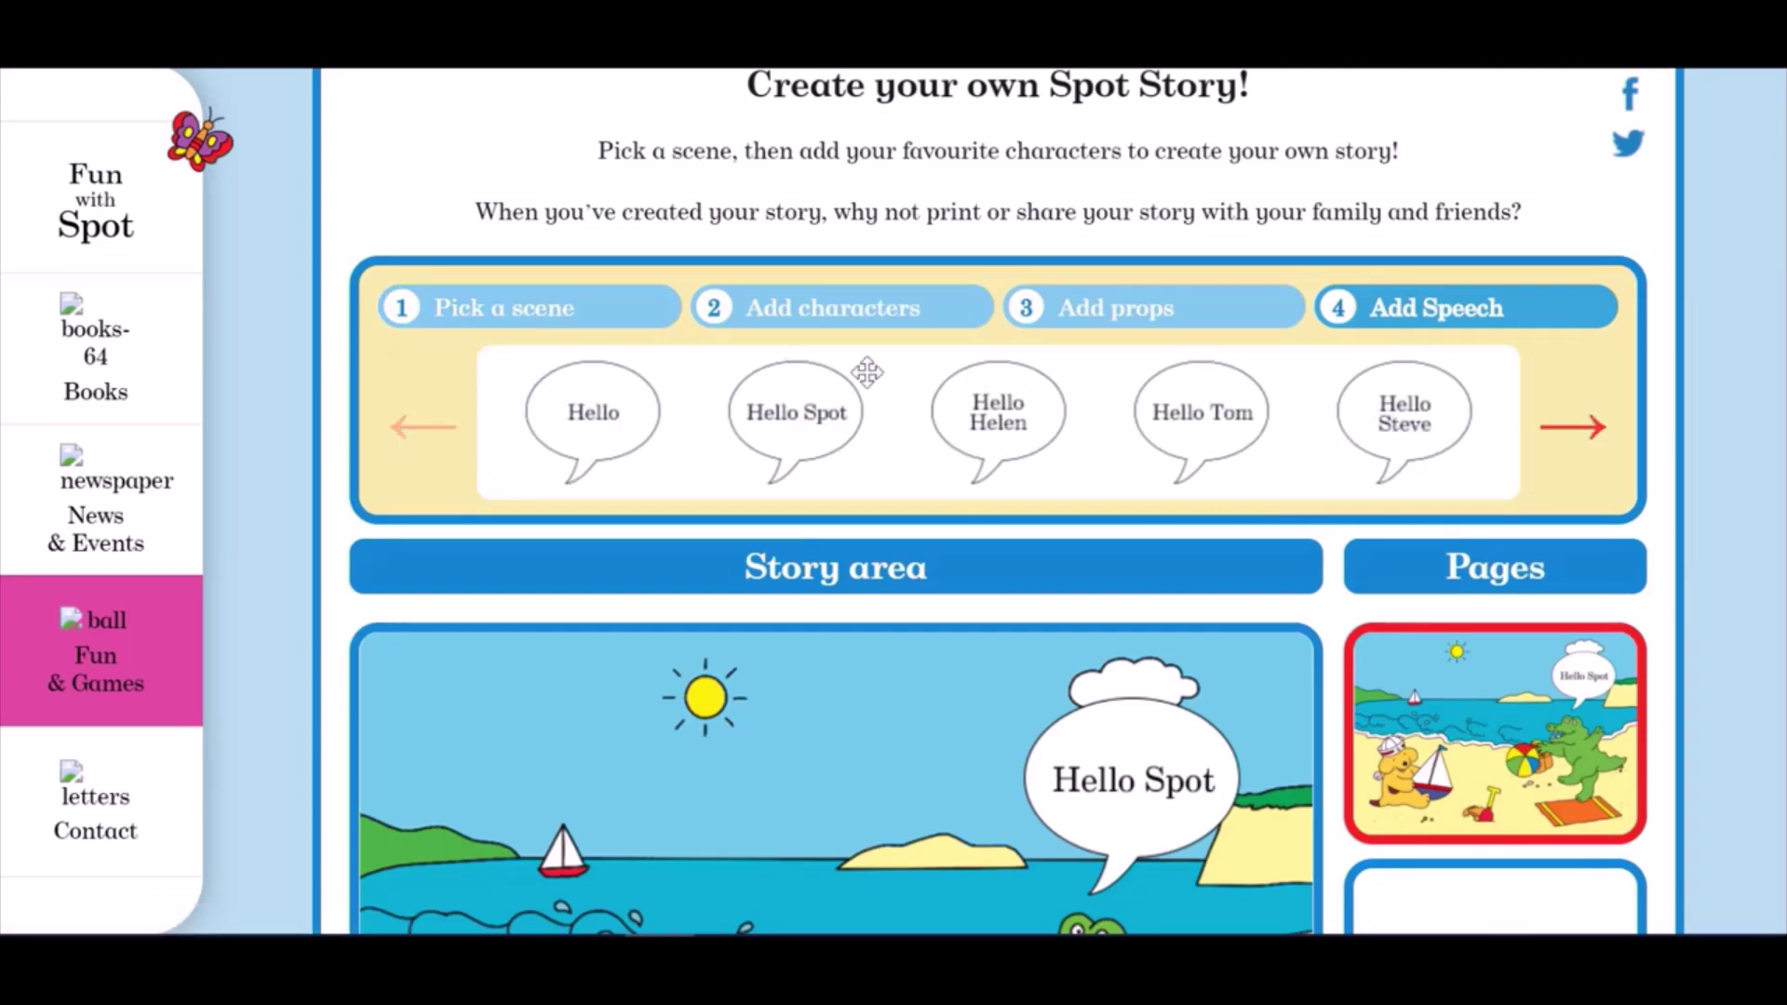
{"action": "left_click_drag", "start_coordinate": [1159, 407], "coordinate": [501, 883]}
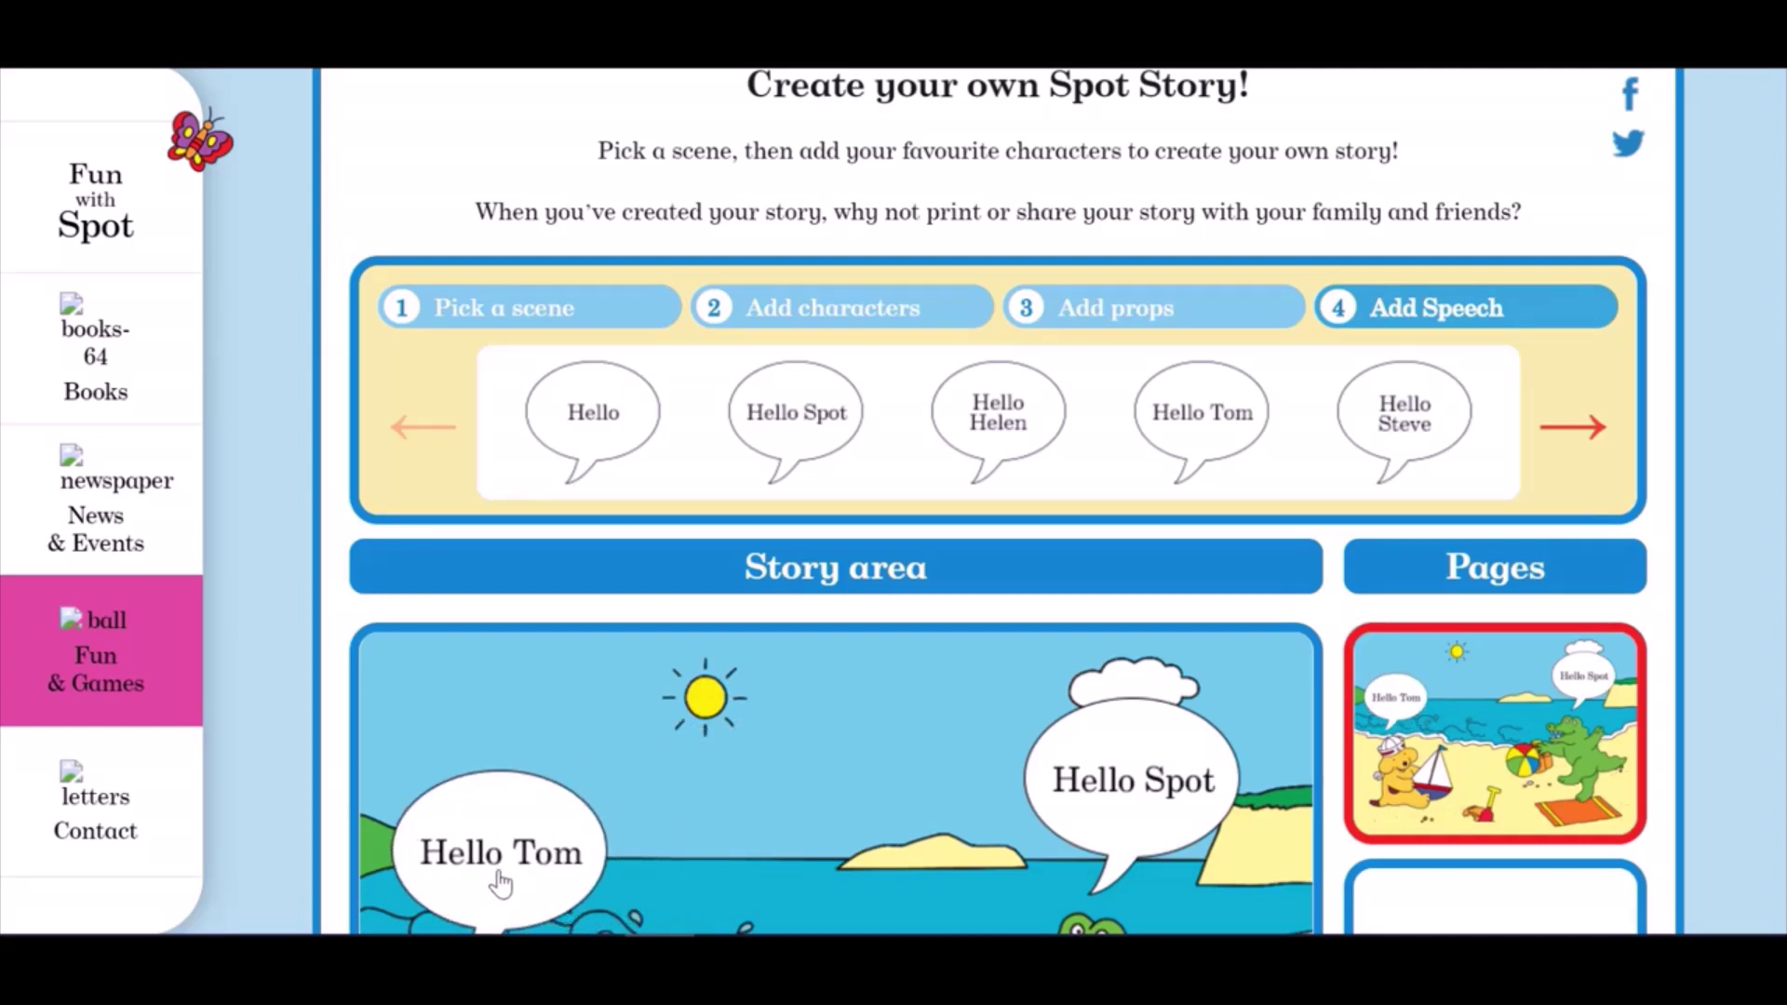
{"action": "scroll", "coordinate": [996, 503], "scroll_direction": "down", "scroll_amount": 5}
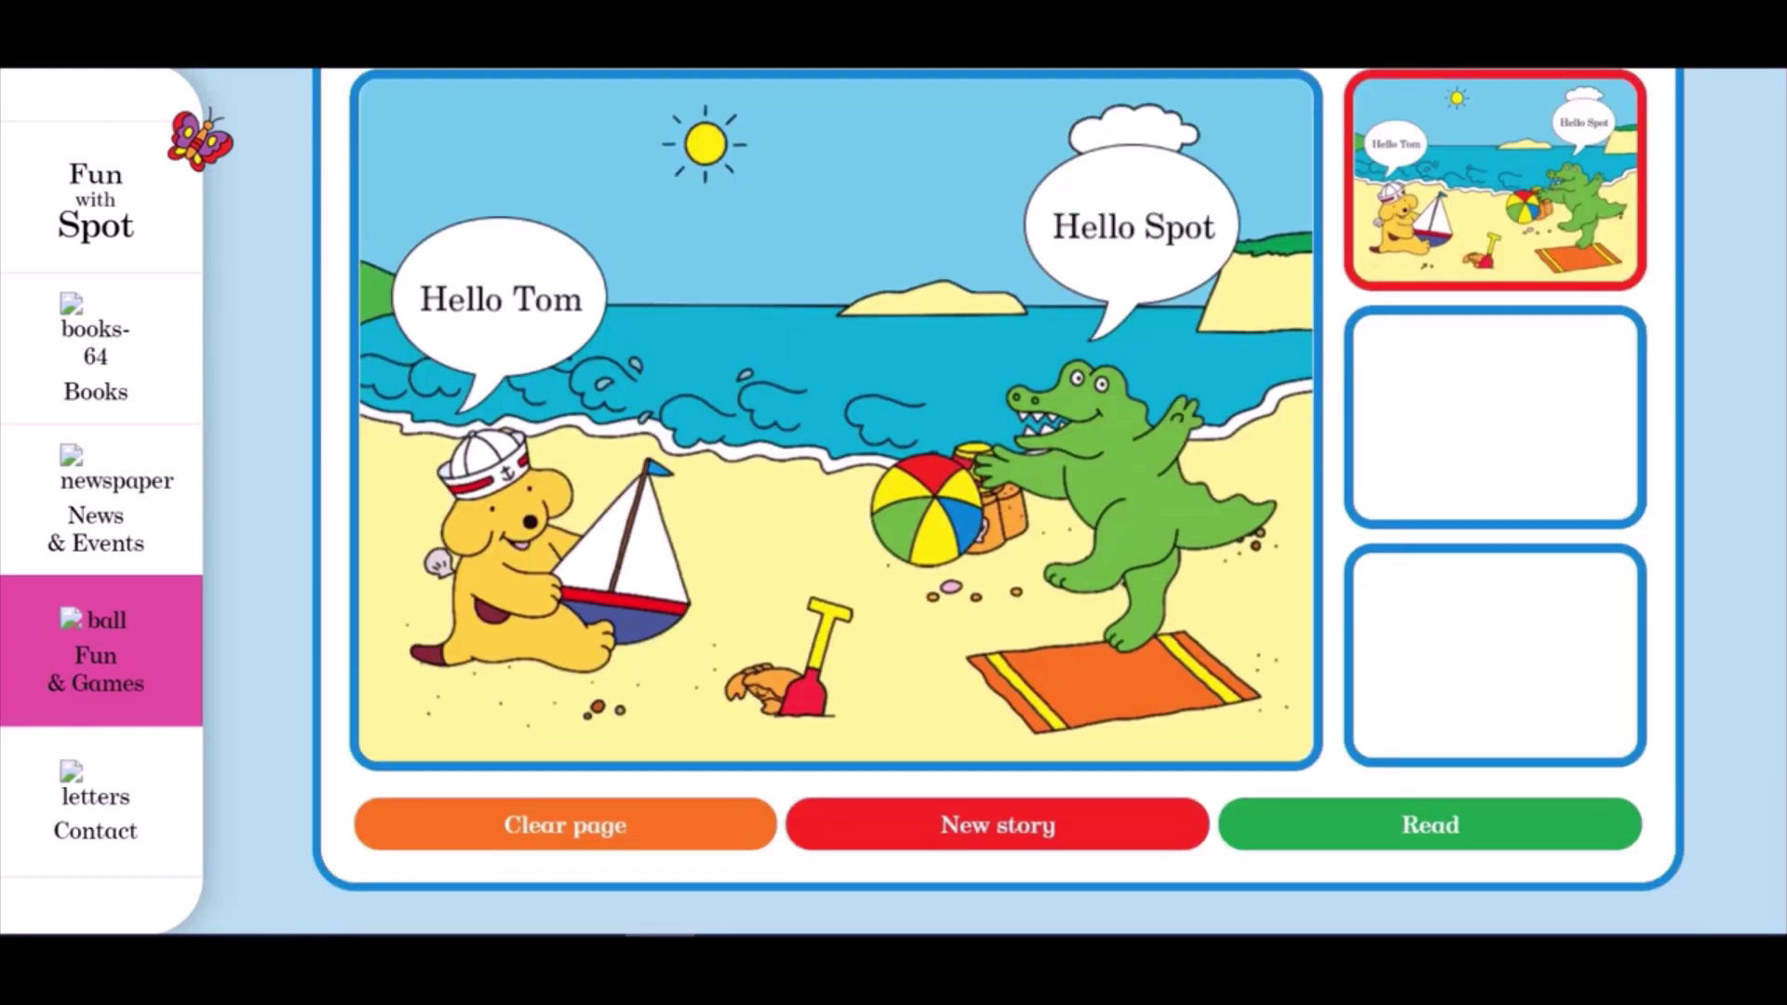
{"action": "scroll", "coordinate": [1561, 736], "scroll_direction": "up", "scroll_amount": 1}
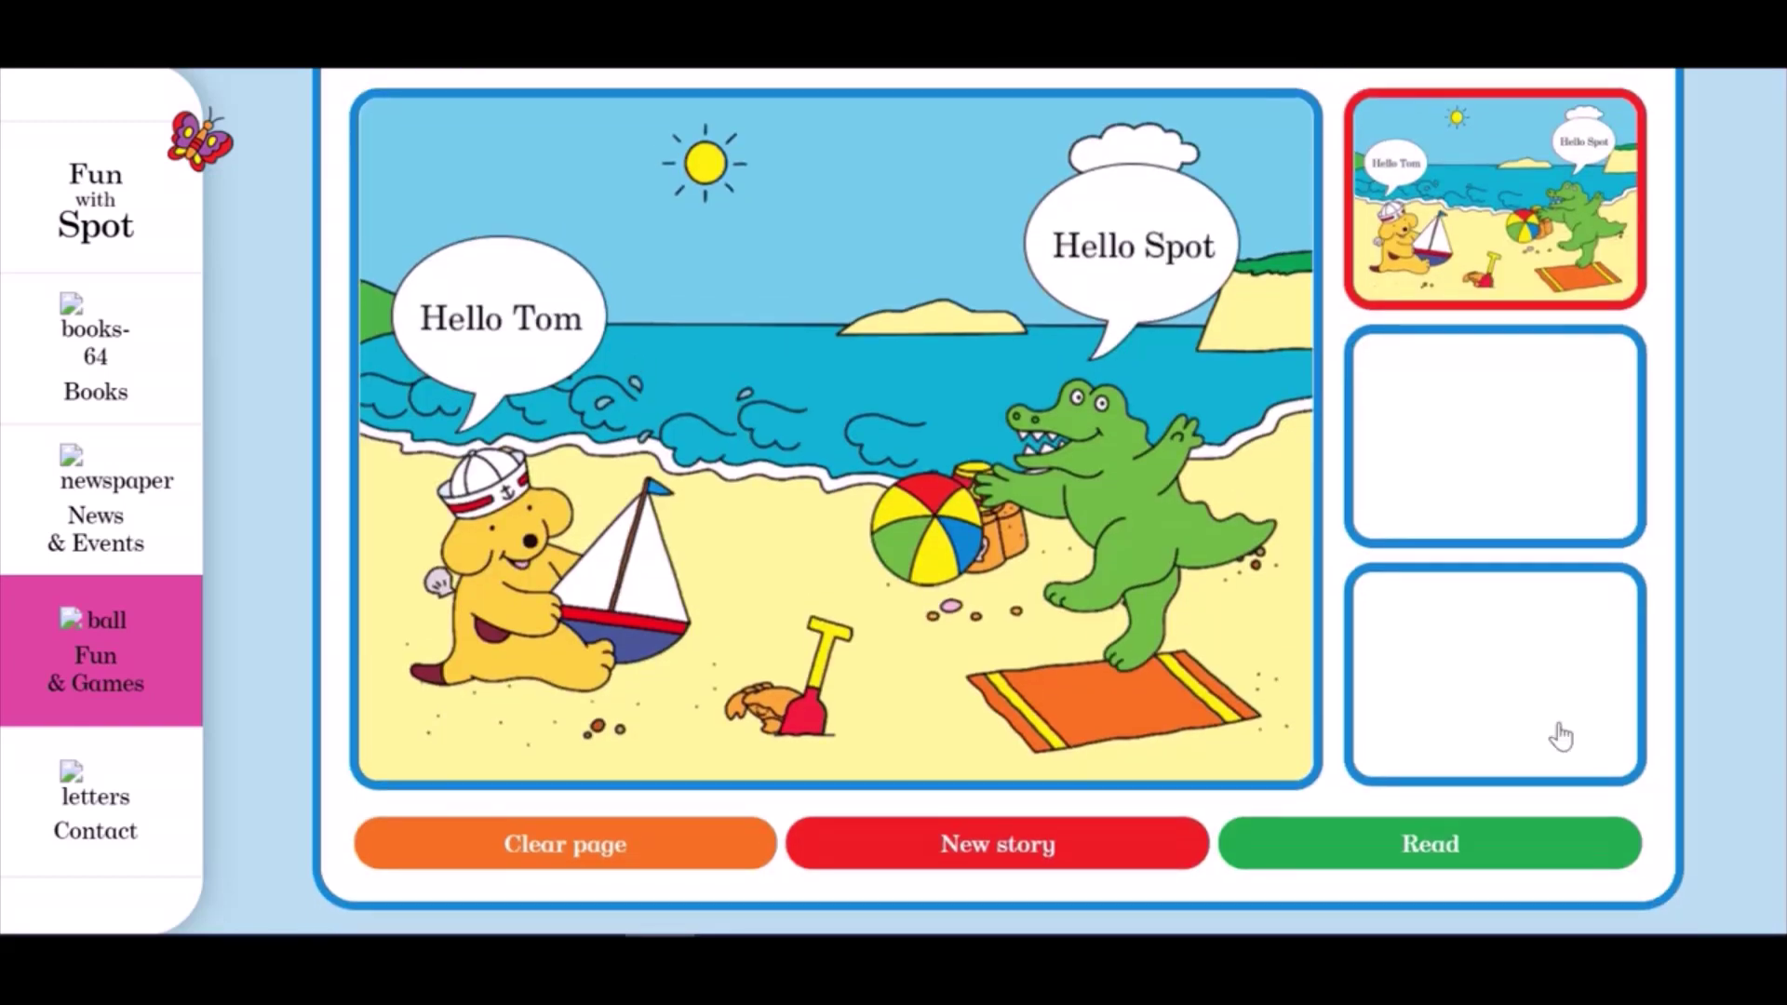
Look at the blank second page of the story and return to the beach scene page
{"action": "left_click", "coordinate": [1453, 541]}
{"action": "scroll", "coordinate": [1569, 177], "scroll_direction": "up", "scroll_amount": 3}
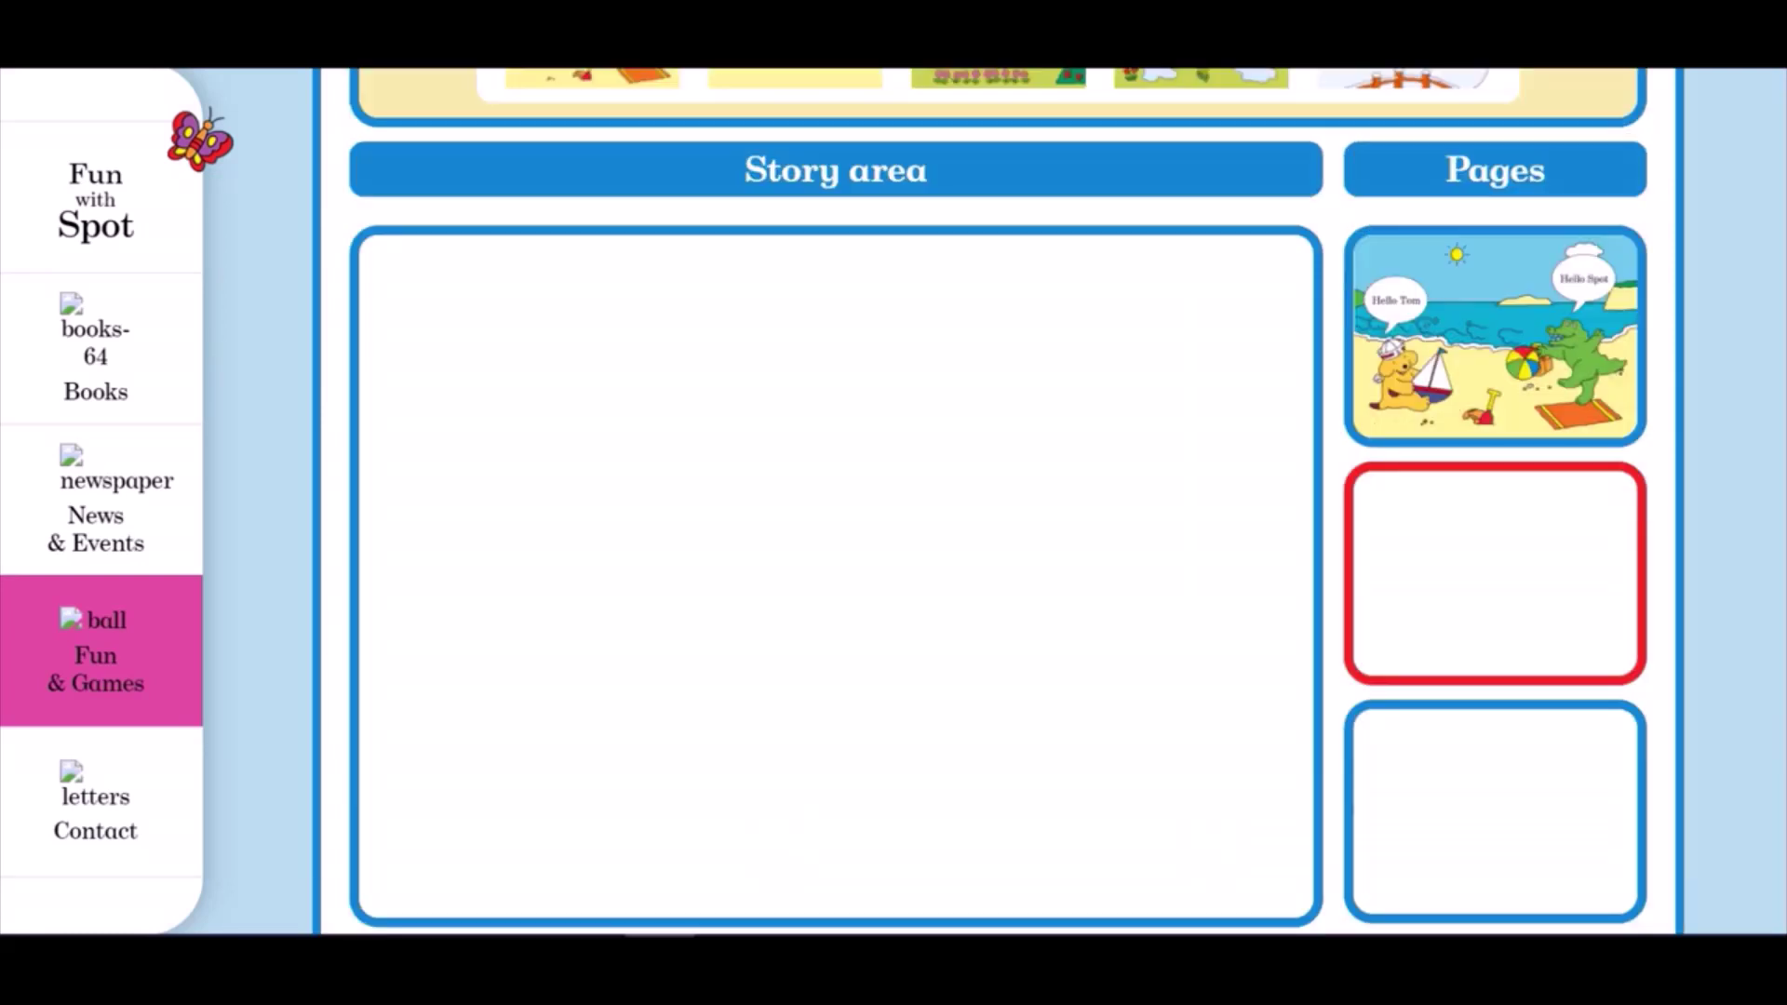
{"action": "scroll", "coordinate": [1569, 176], "scroll_direction": "down", "scroll_amount": 5}
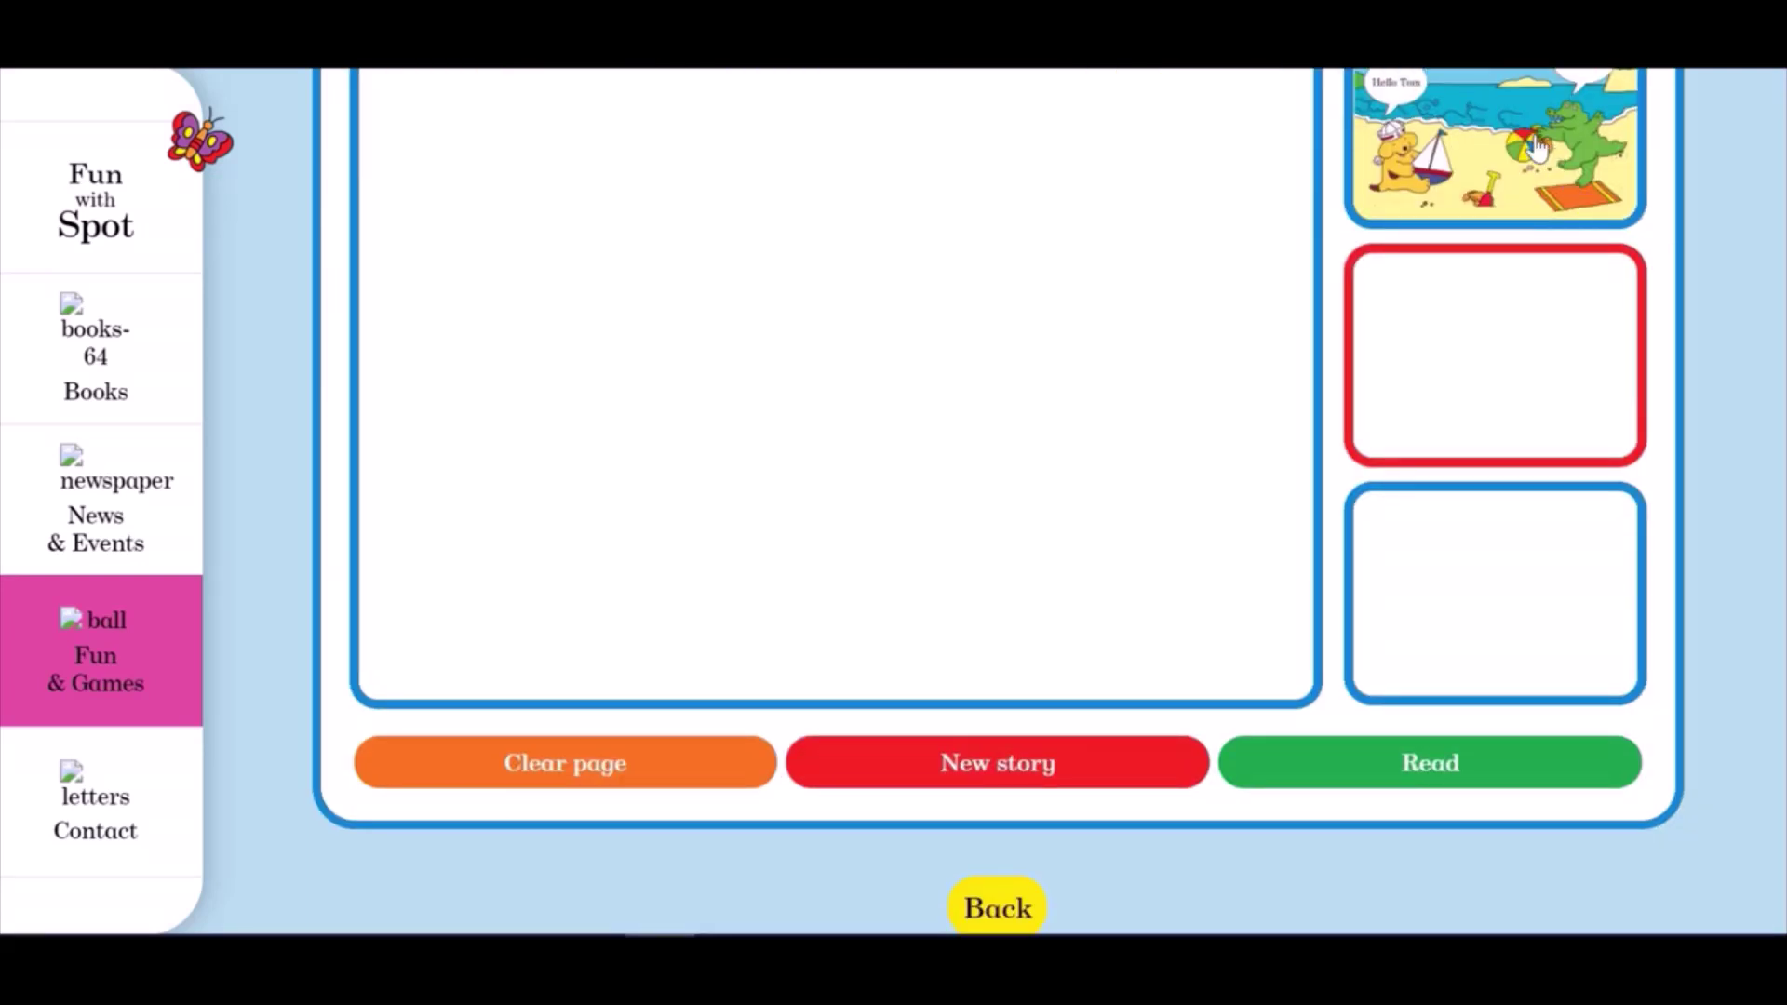
{"action": "scroll", "coordinate": [1492, 428], "scroll_direction": "up", "scroll_amount": 5}
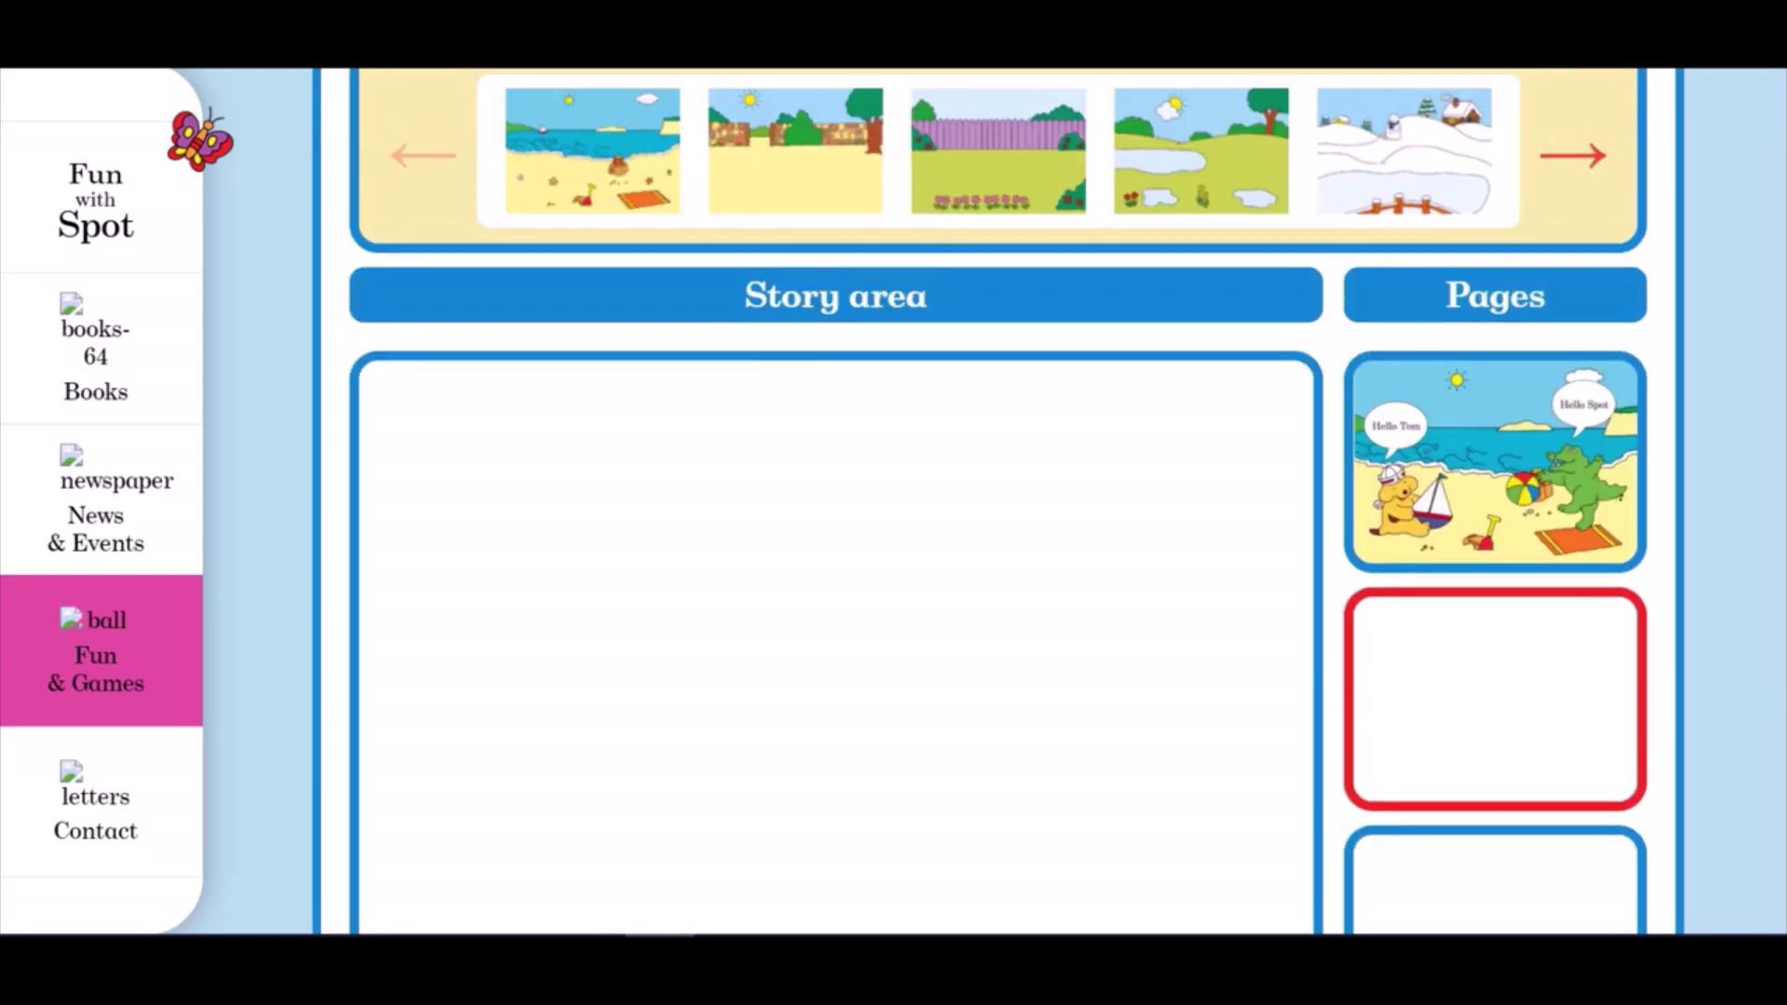
{"action": "left_click", "coordinate": [1493, 428]}
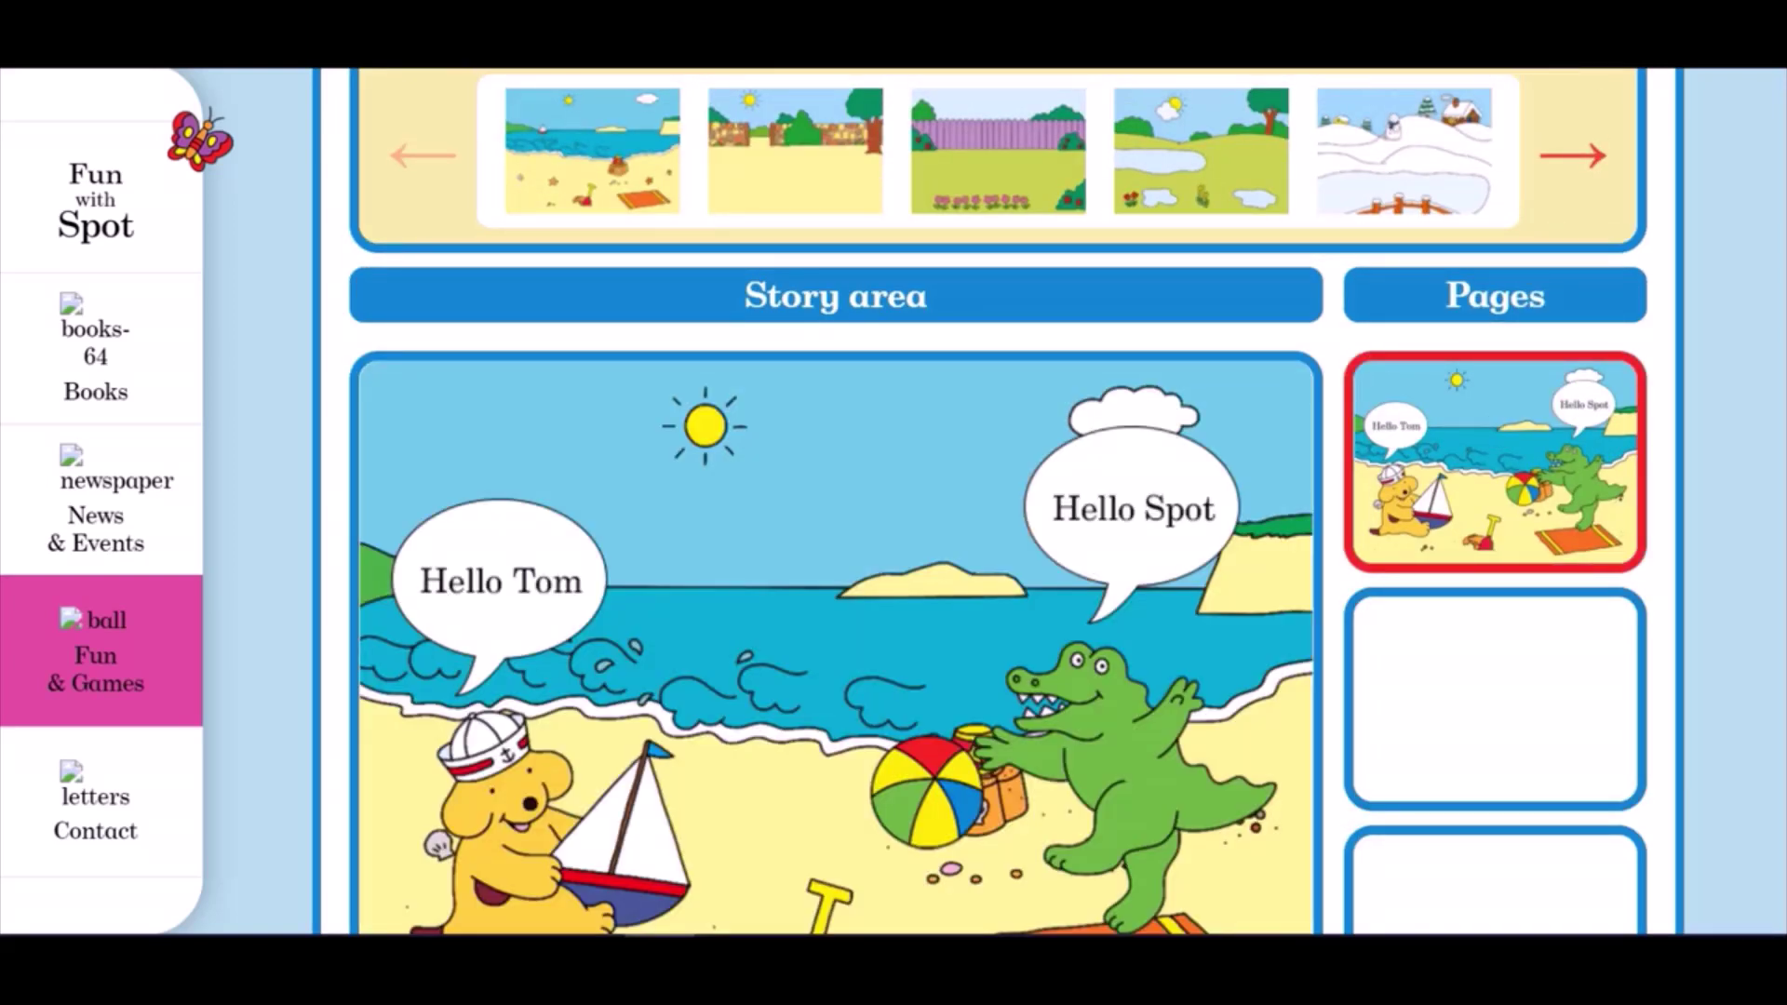
Open the finished story for reading and review the page and its edit, print and new story options
{"action": "scroll", "coordinate": [1501, 645], "scroll_direction": "down", "scroll_amount": 4}
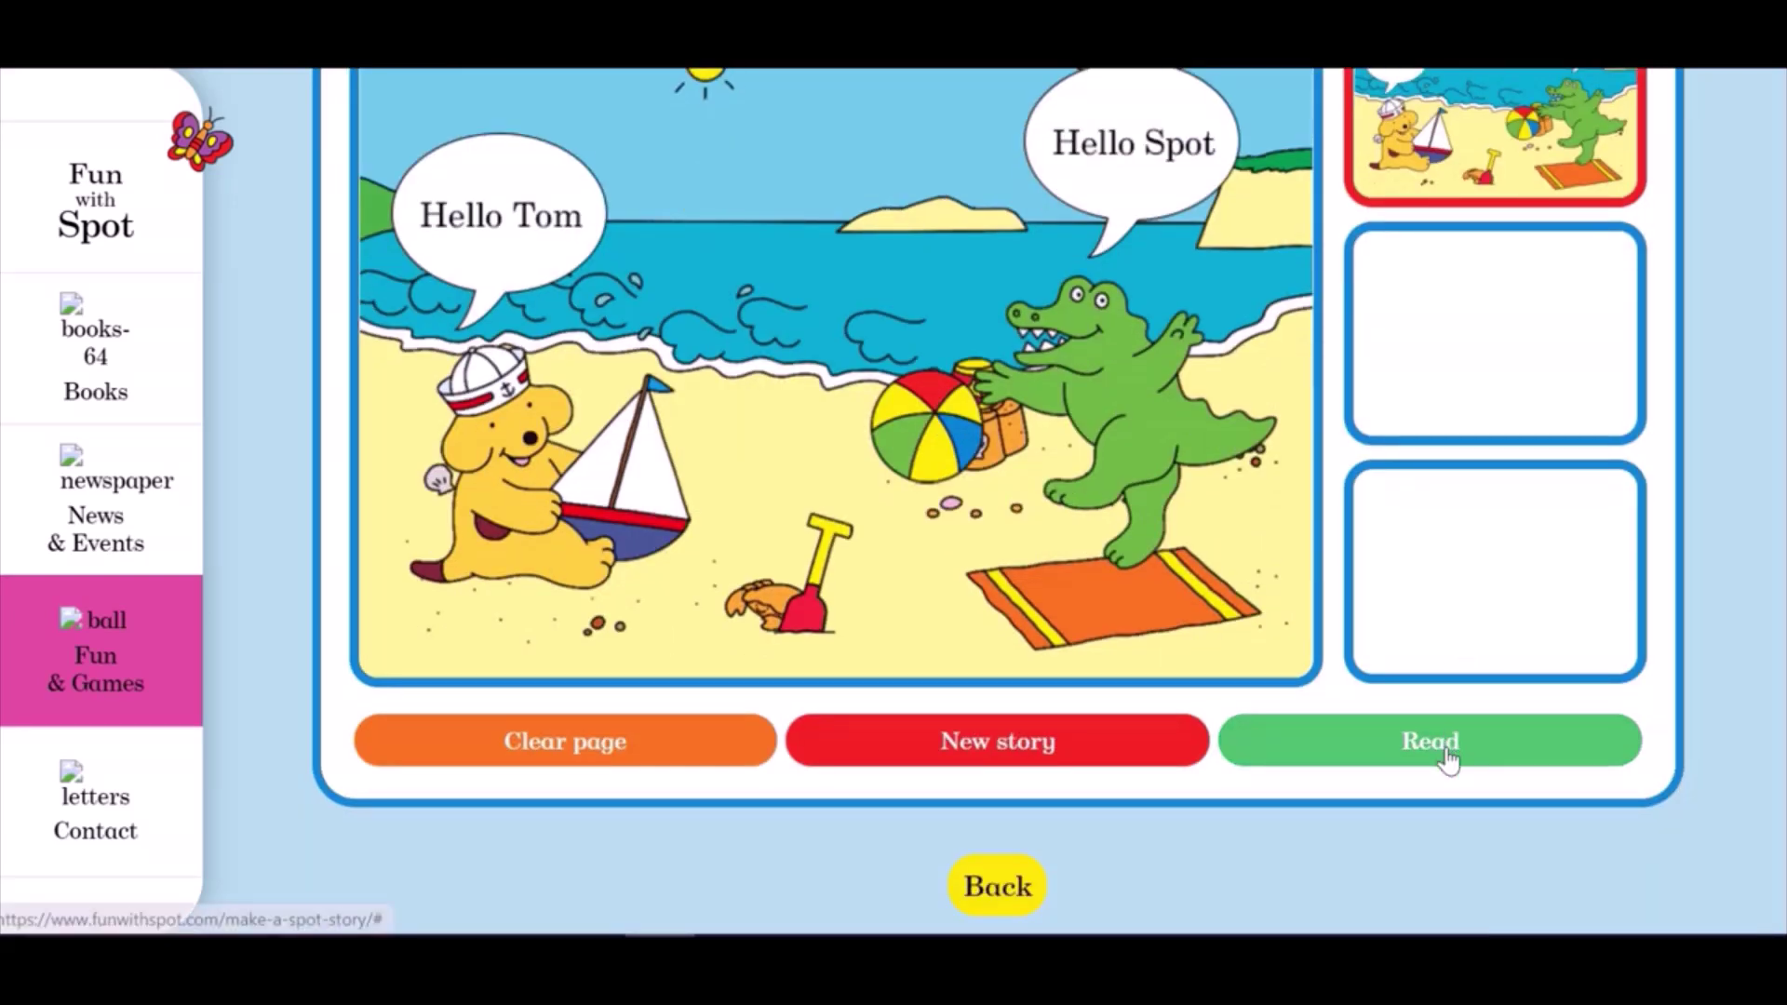
{"action": "left_click", "coordinate": [1449, 759]}
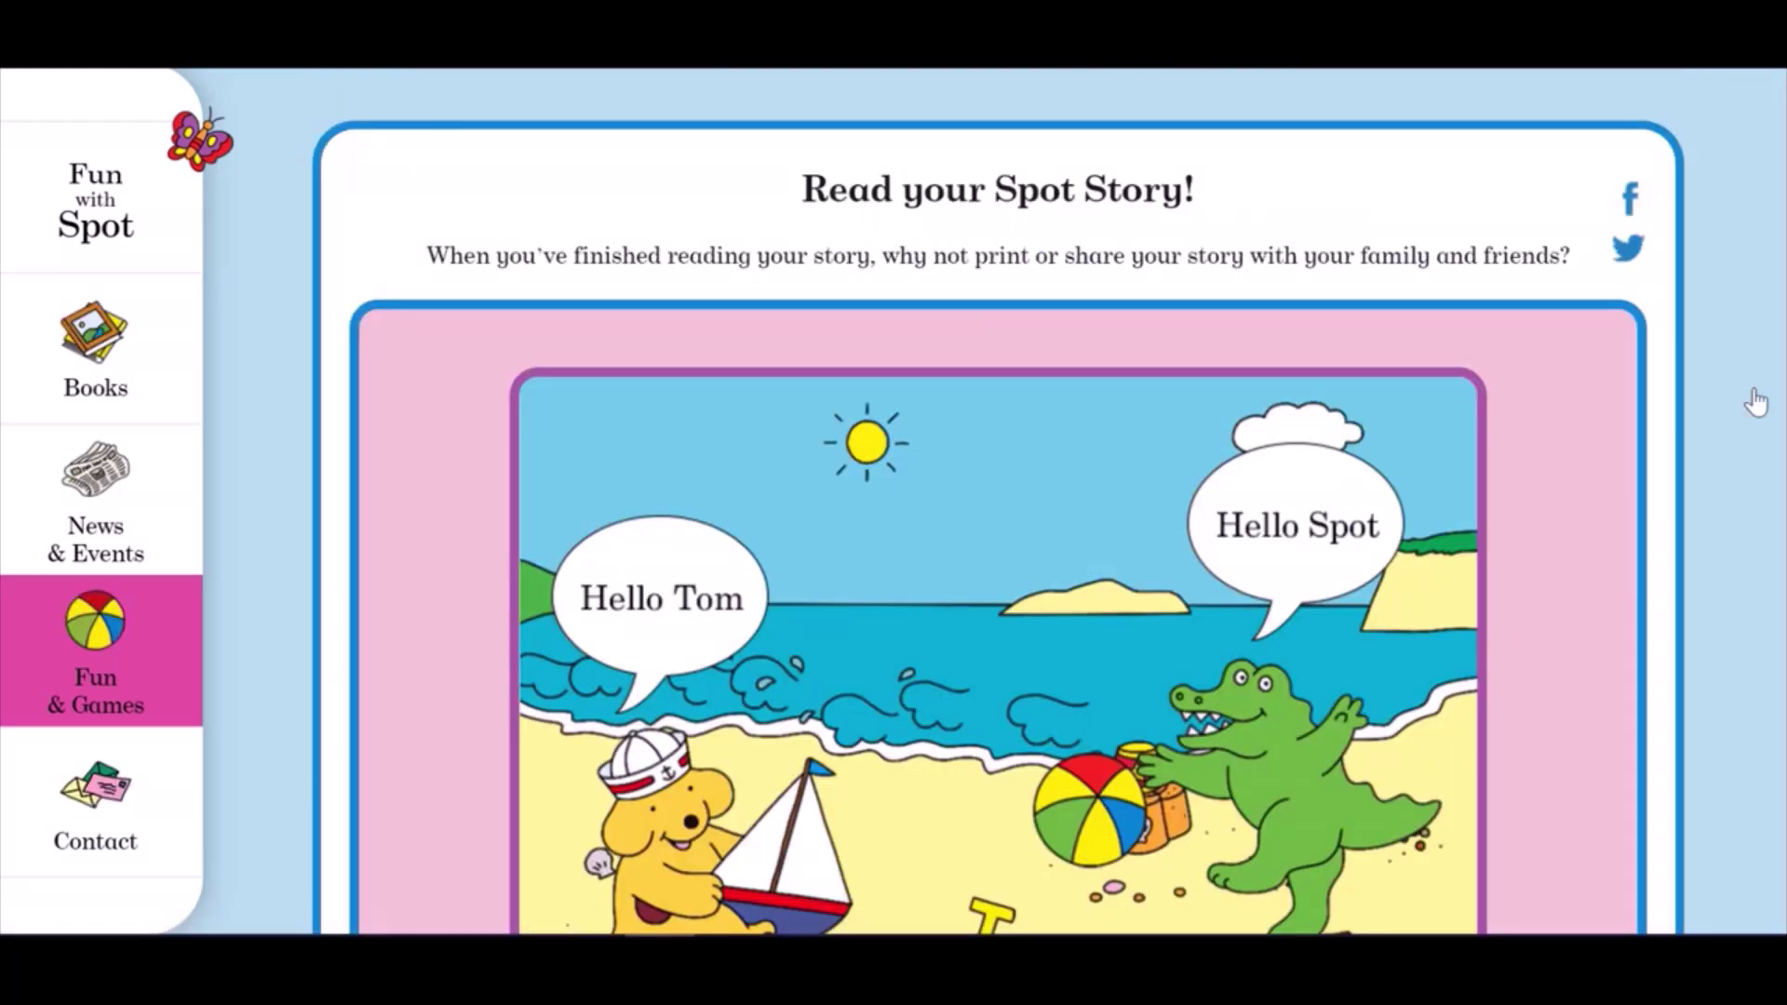
{"action": "scroll", "coordinate": [997, 521], "scroll_direction": "down", "scroll_amount": 3}
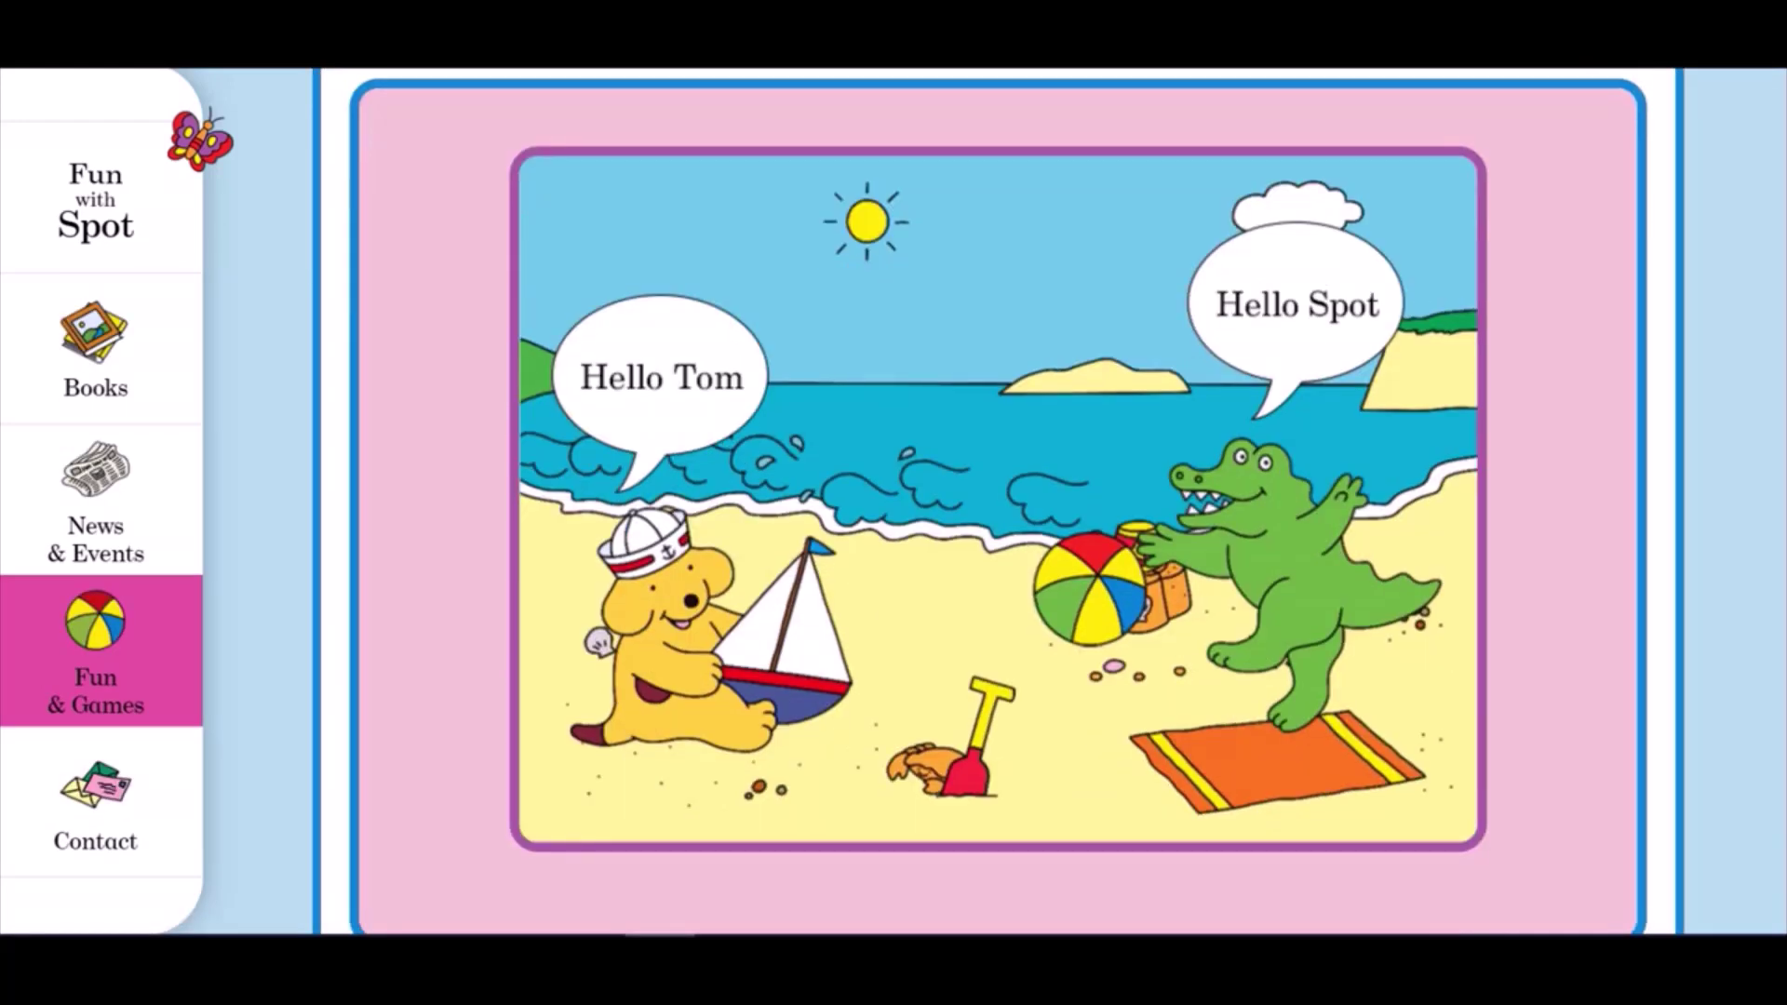
{"action": "scroll", "coordinate": [998, 503], "scroll_direction": "down", "scroll_amount": 2}
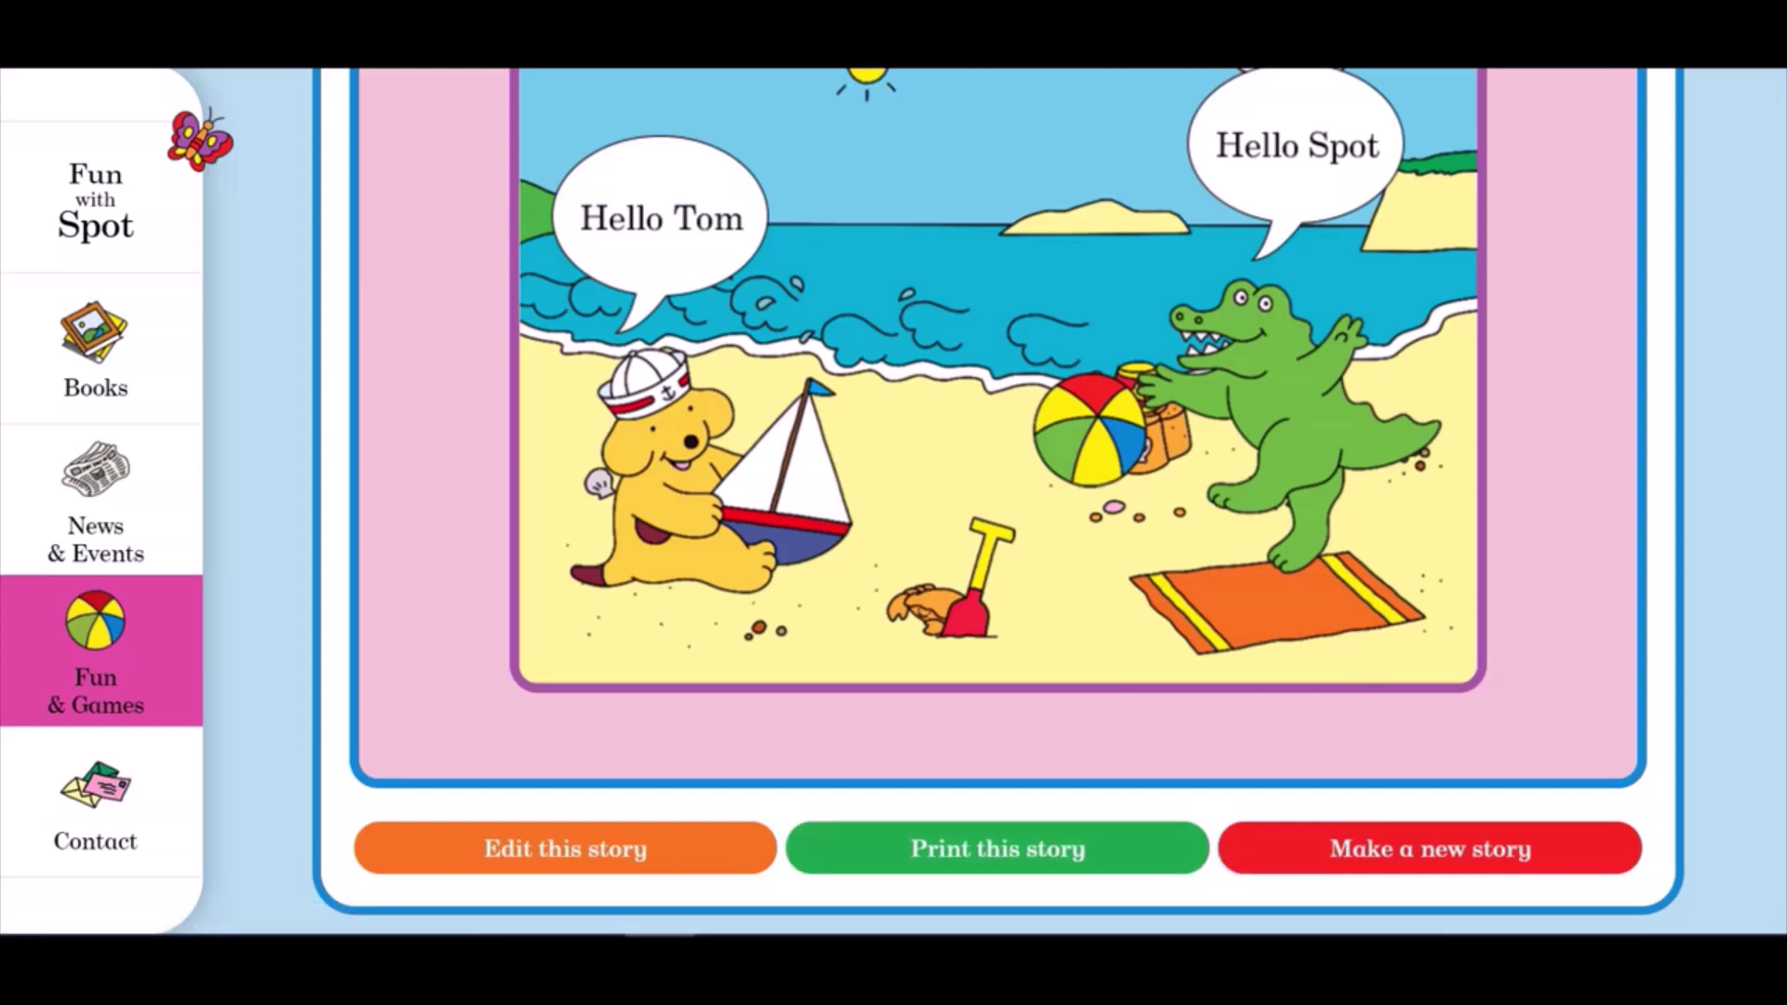
{"action": "scroll", "coordinate": [998, 502], "scroll_direction": "up", "scroll_amount": 4}
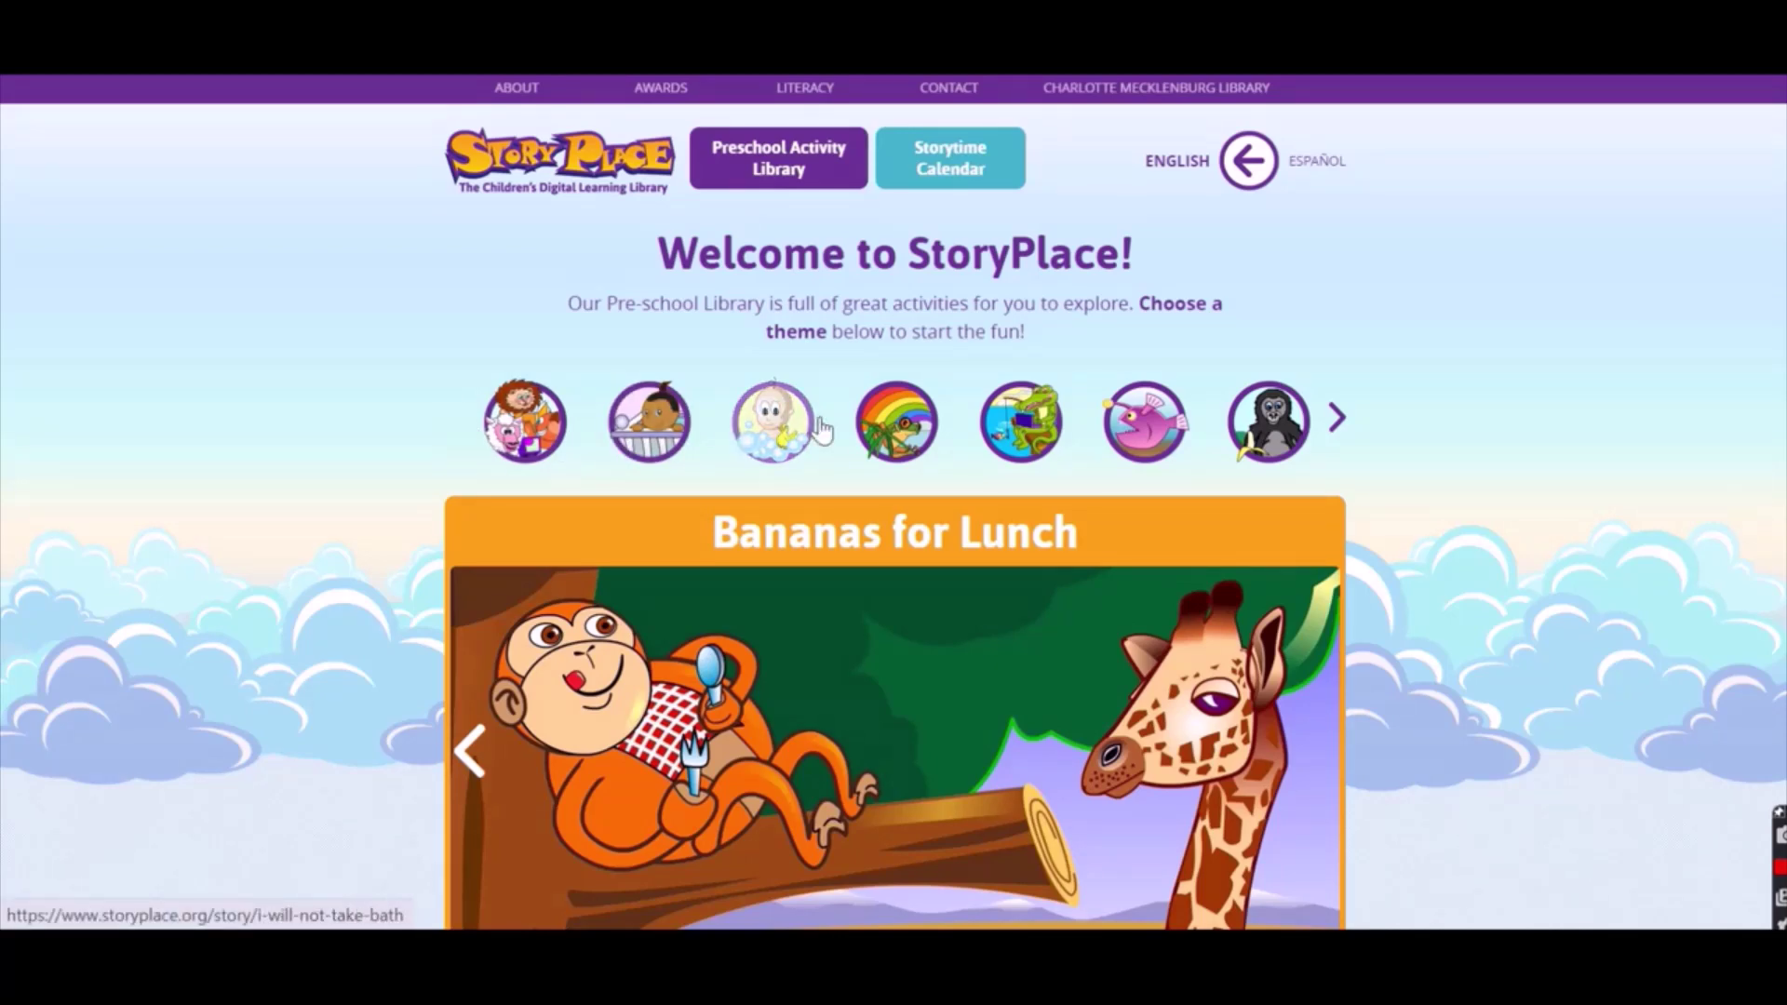
On the StoryPlace site, open the Bananas for Lunch online story and look over its related monkey activities
{"action": "left_click", "coordinate": [1266, 428]}
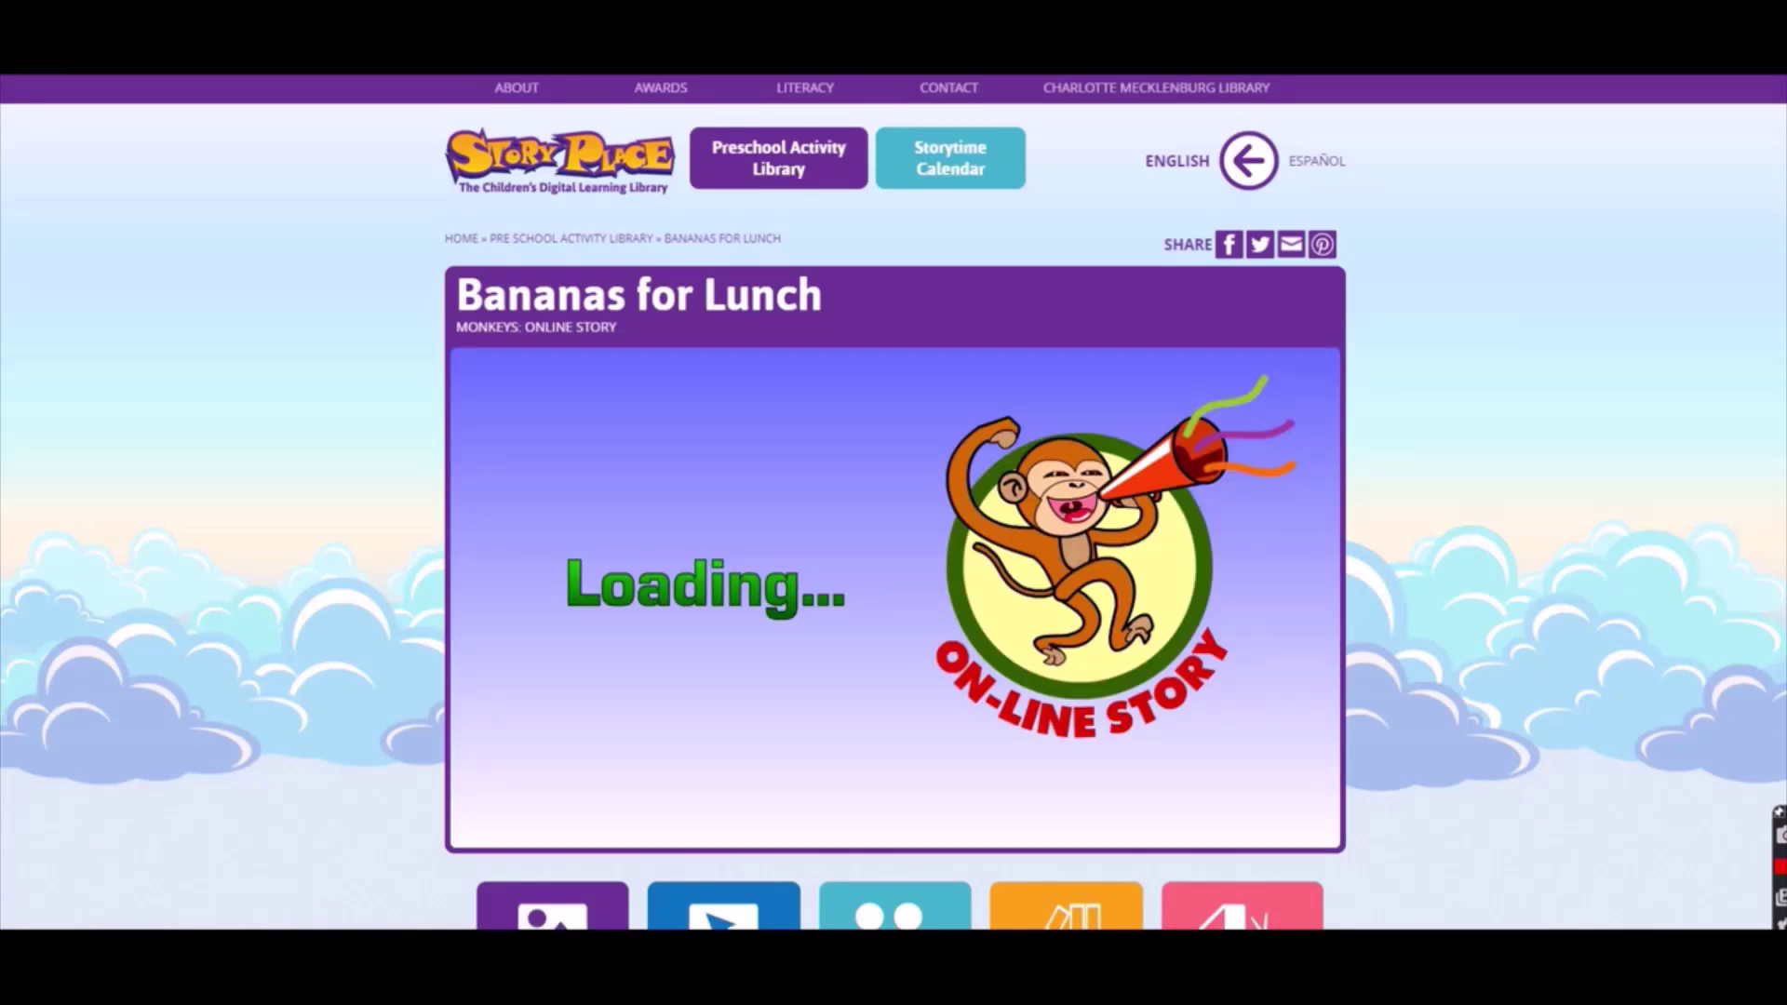
{"action": "scroll", "coordinate": [894, 502], "scroll_direction": "down", "scroll_amount": 3}
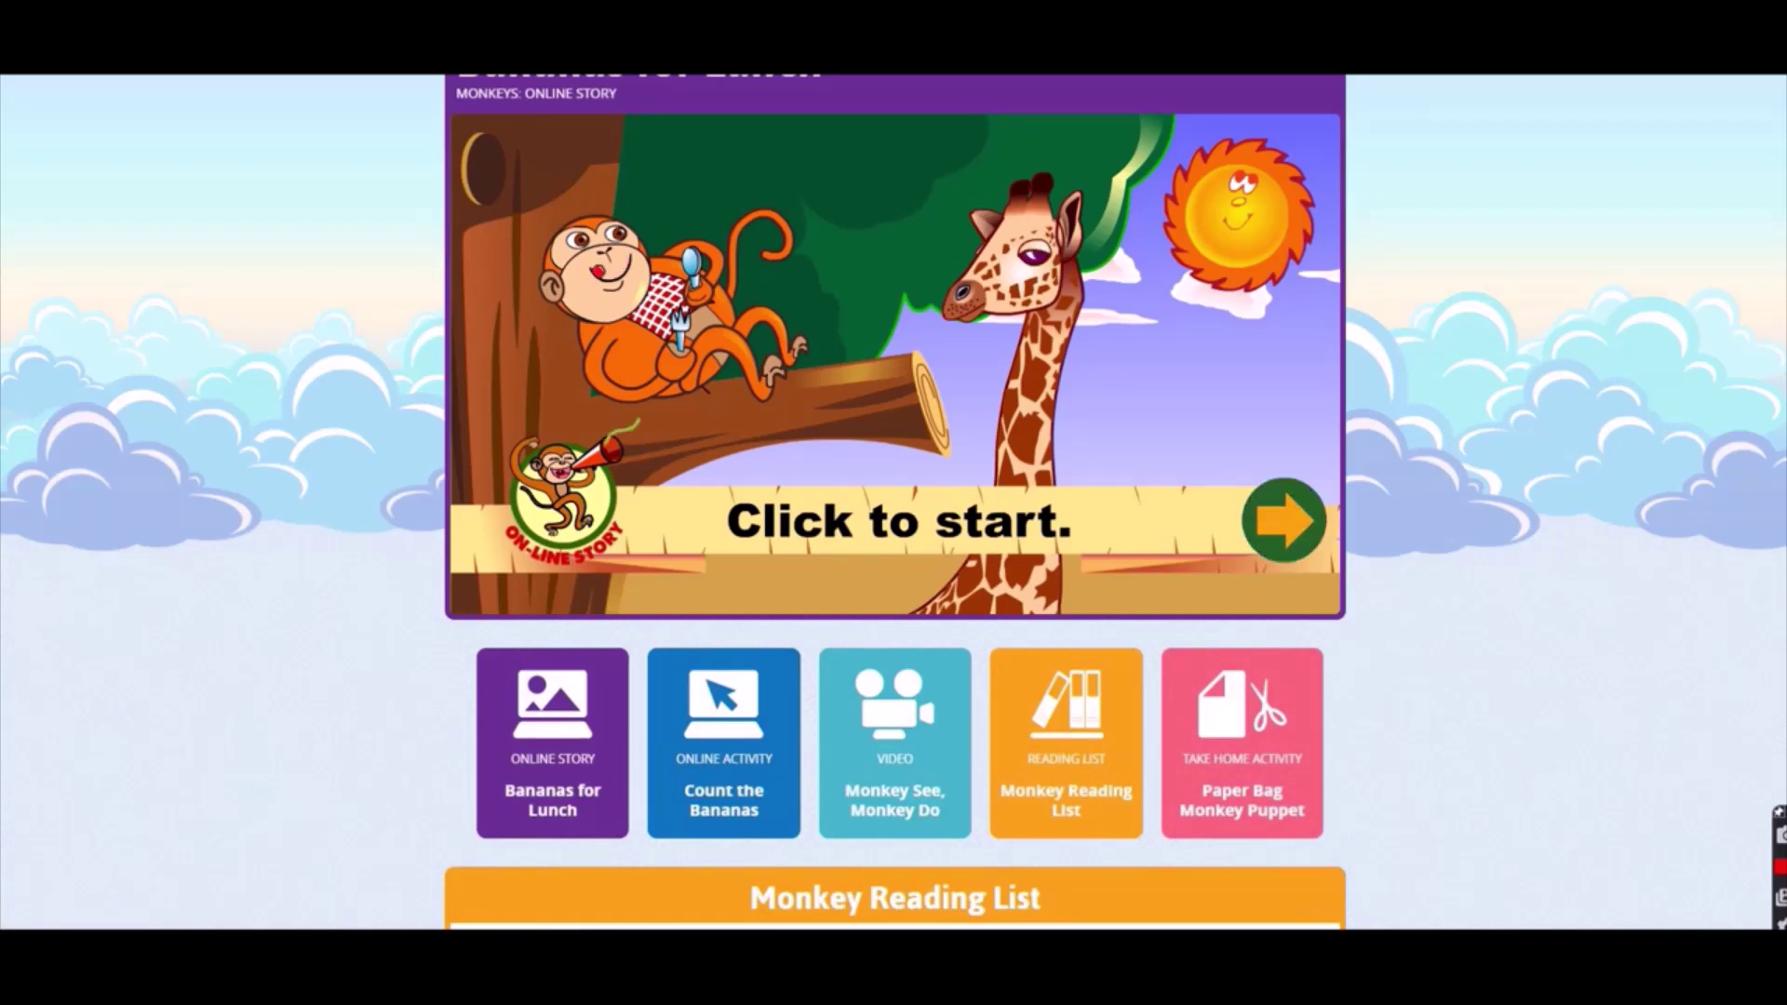
{"action": "scroll", "coordinate": [1127, 577], "scroll_direction": "up", "scroll_amount": 1}
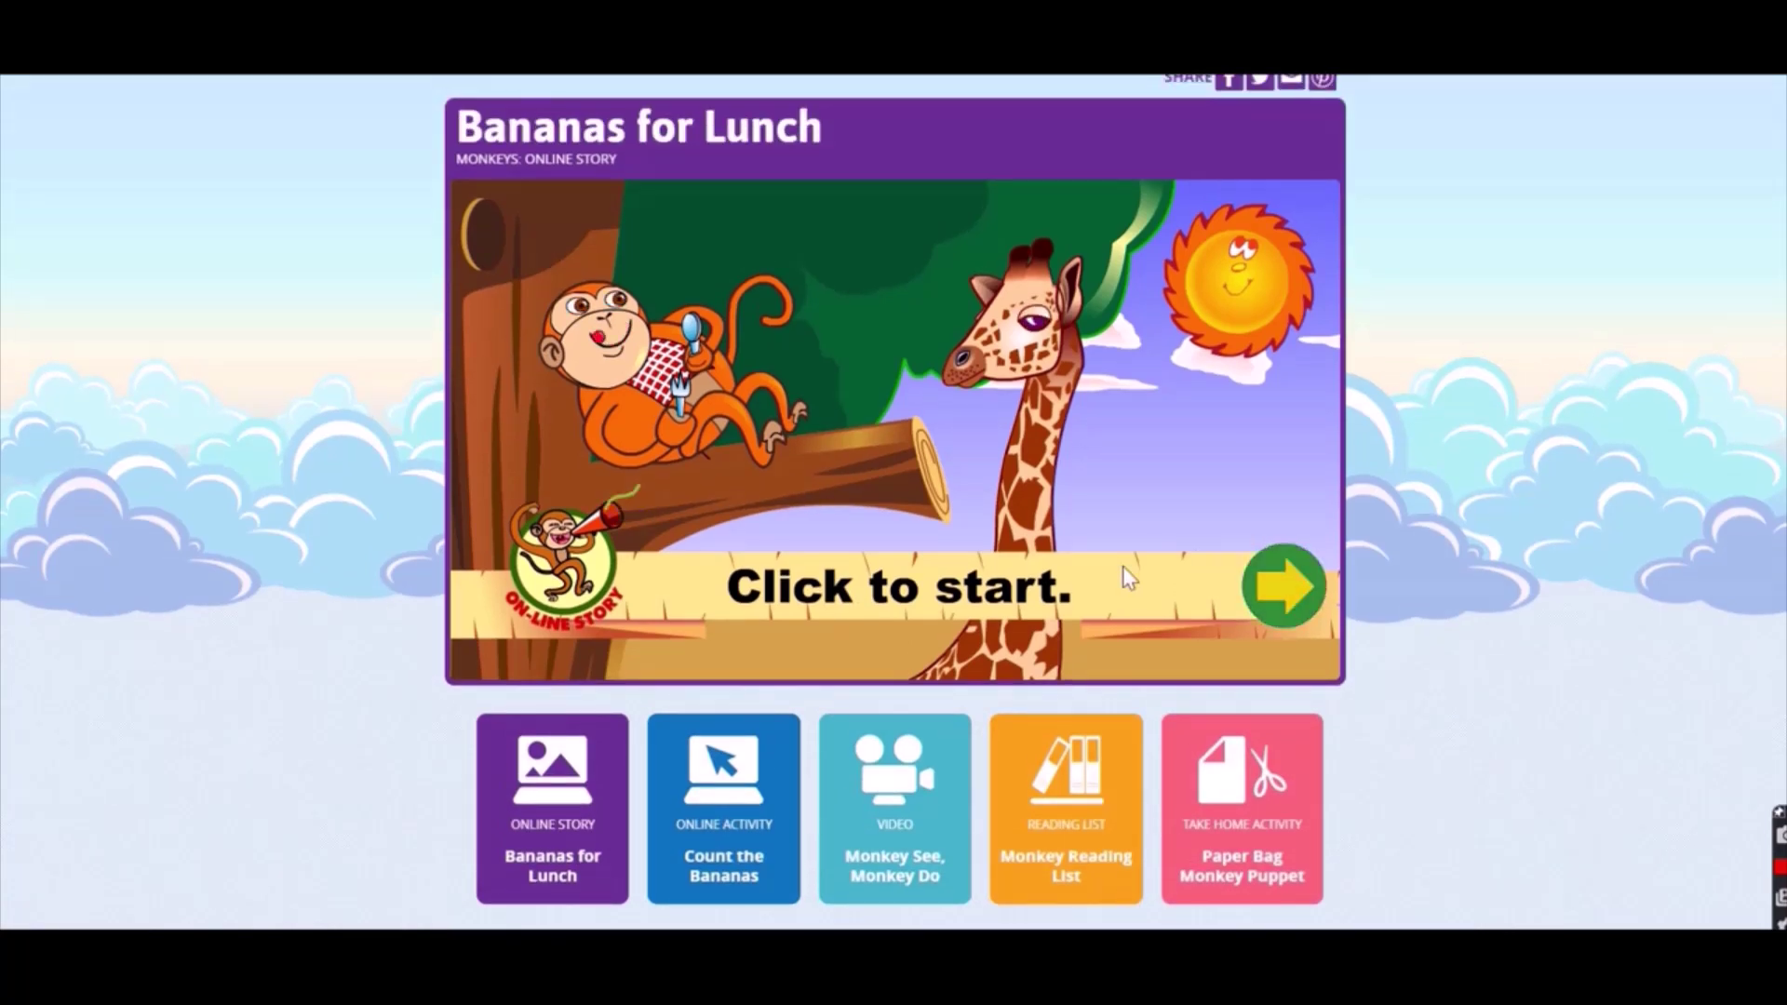
Start the Bananas for Lunch online story and read through its pages up to the monkey peeling and eating more bananas
{"action": "left_click", "coordinate": [1284, 601]}
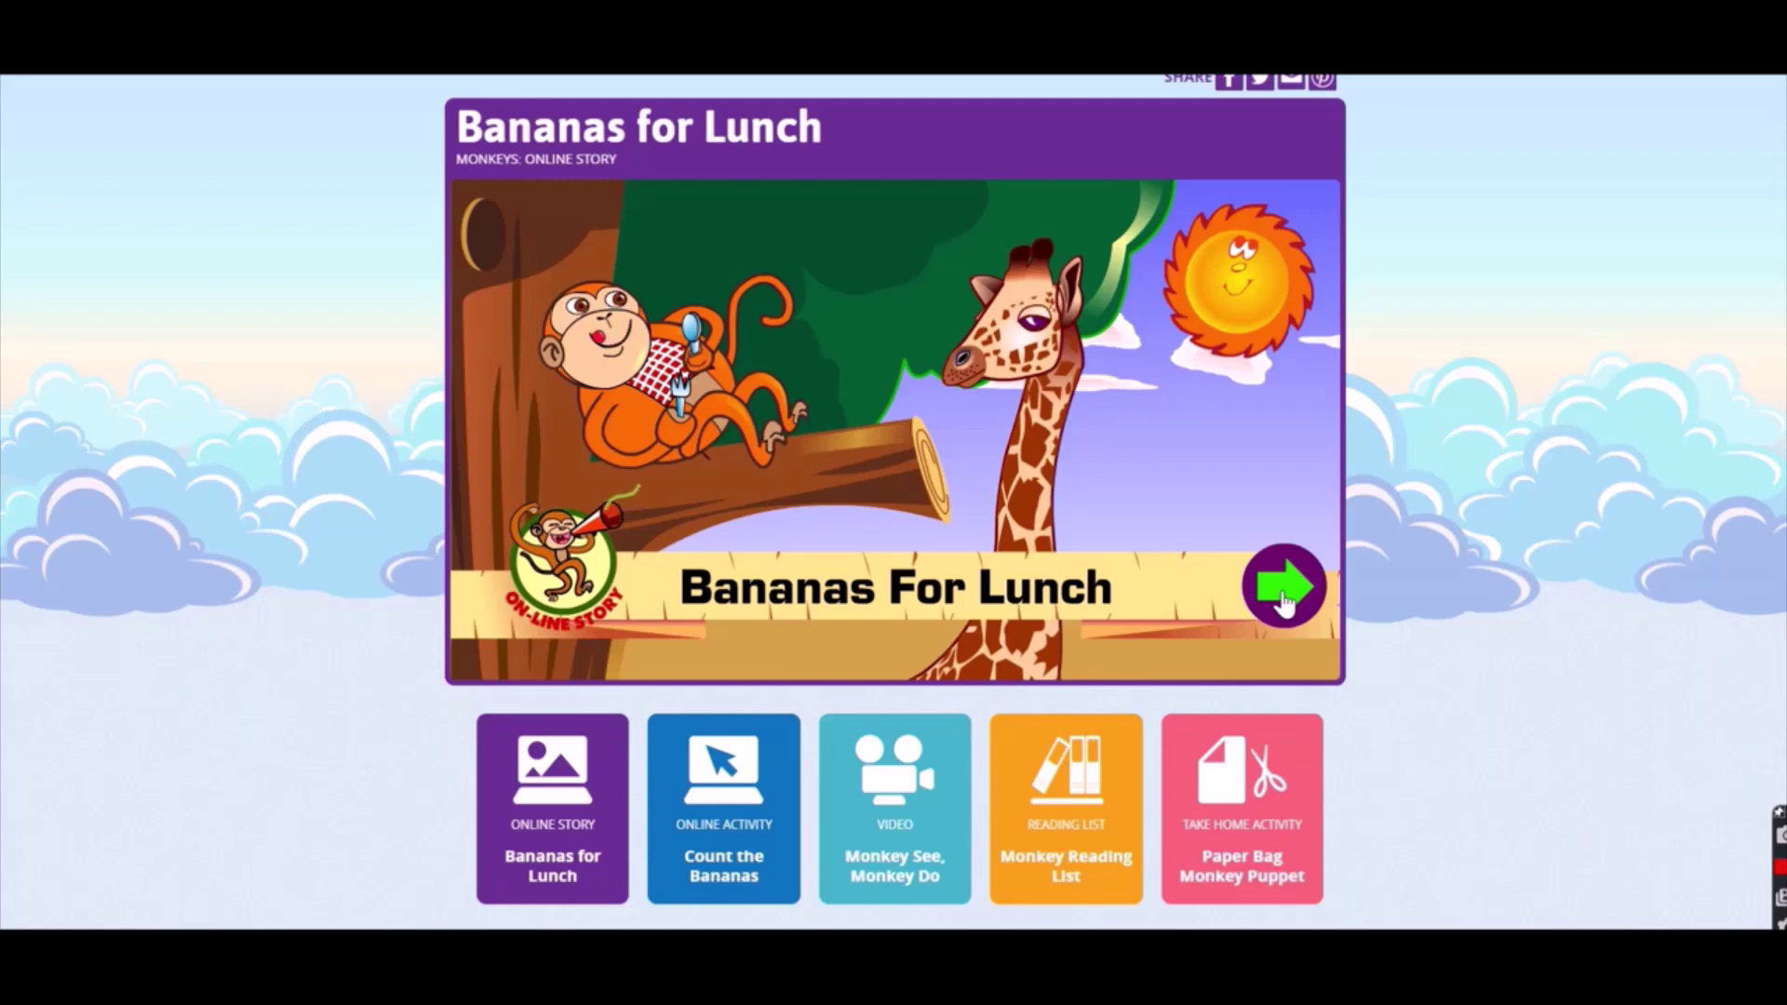
{"action": "left_click", "coordinate": [1284, 596]}
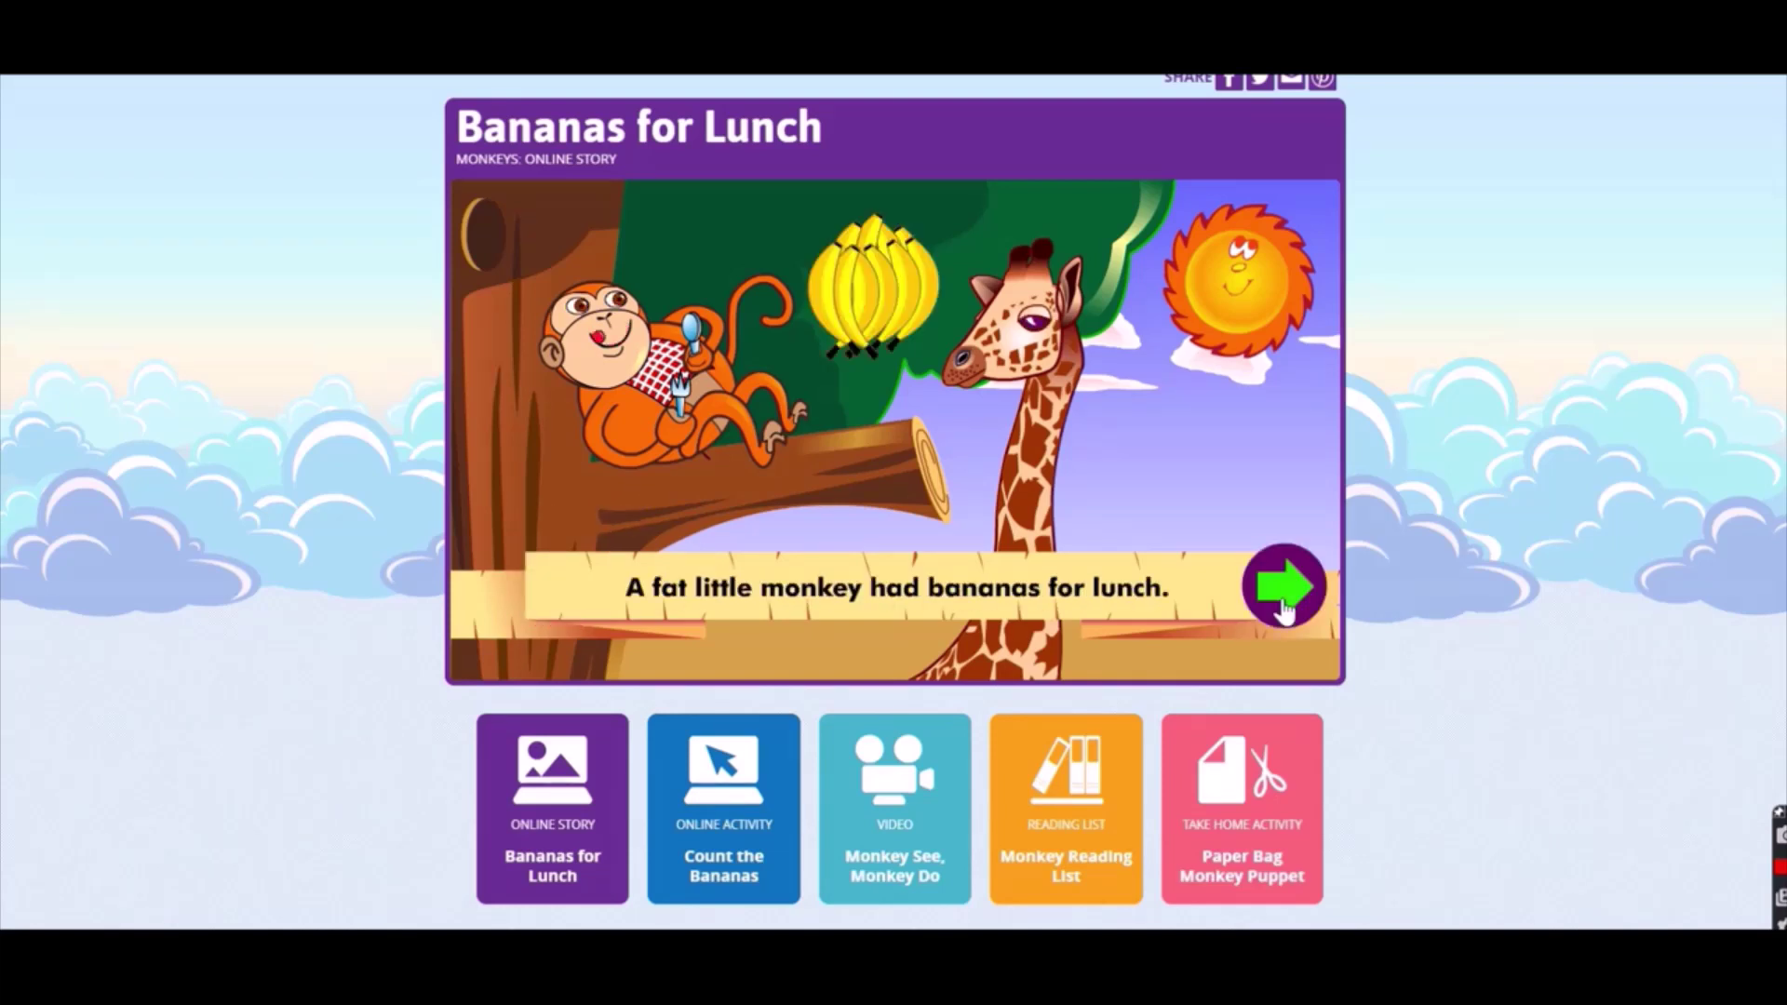
{"action": "left_click", "coordinate": [1285, 601]}
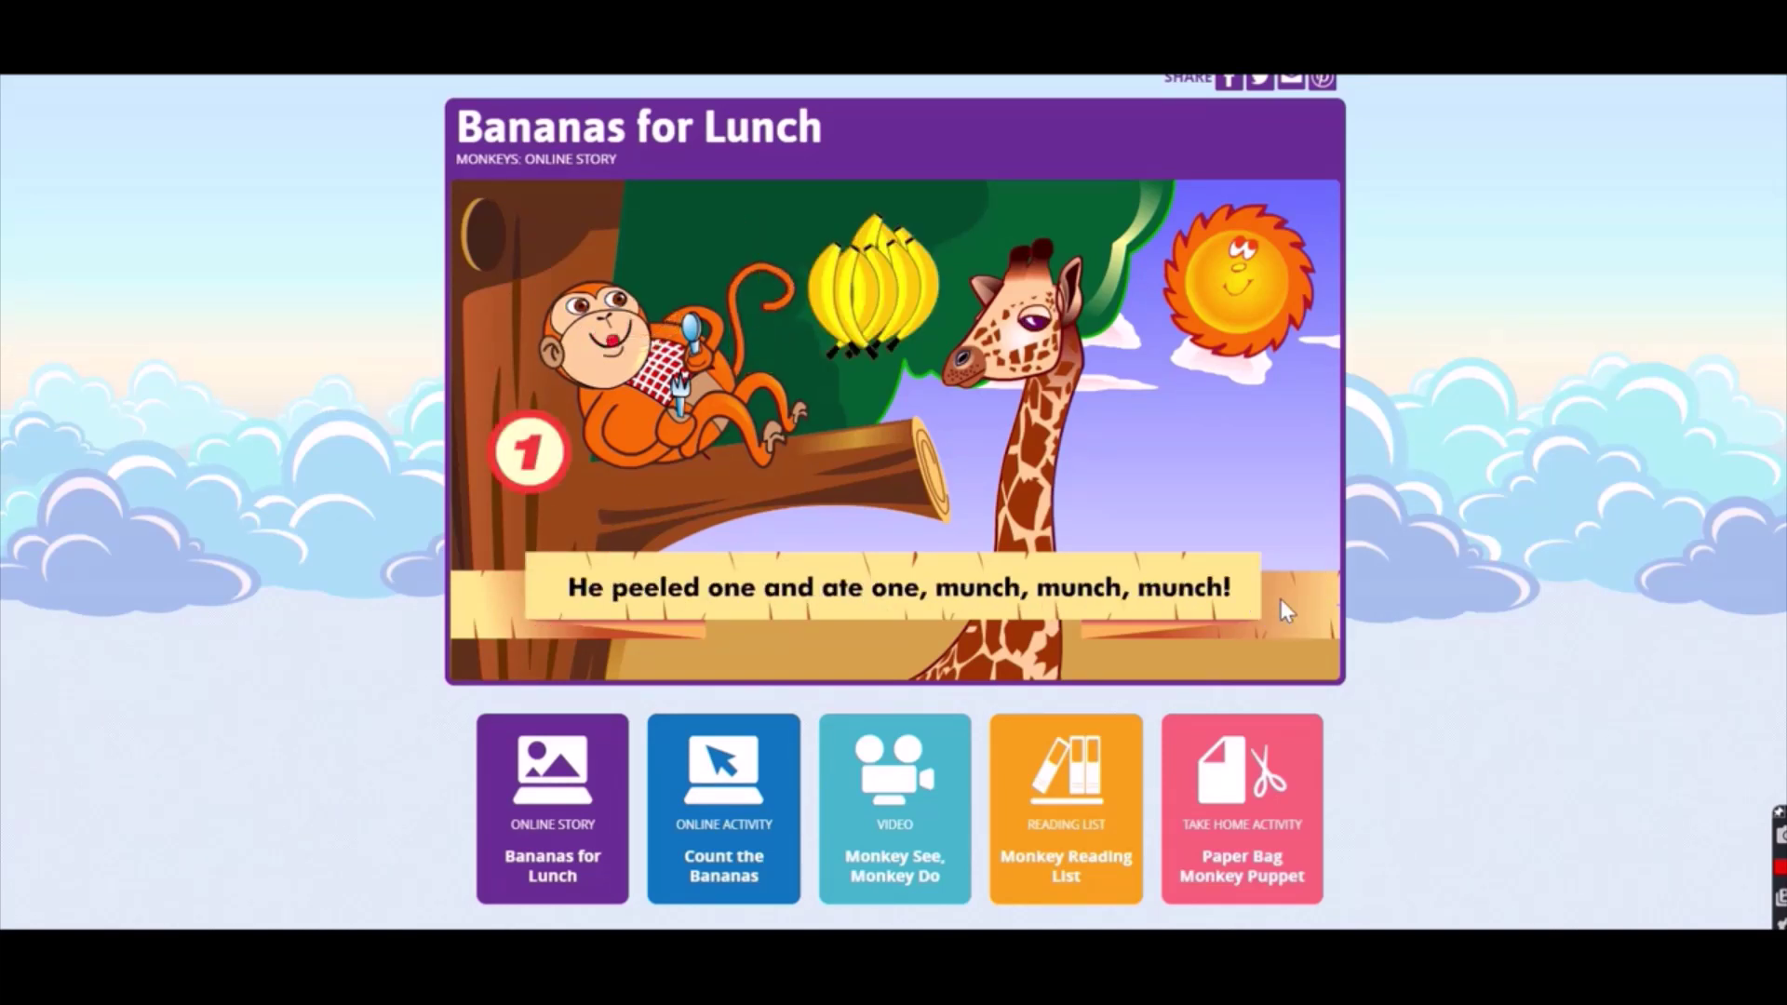
{"action": "left_click", "coordinate": [1283, 602]}
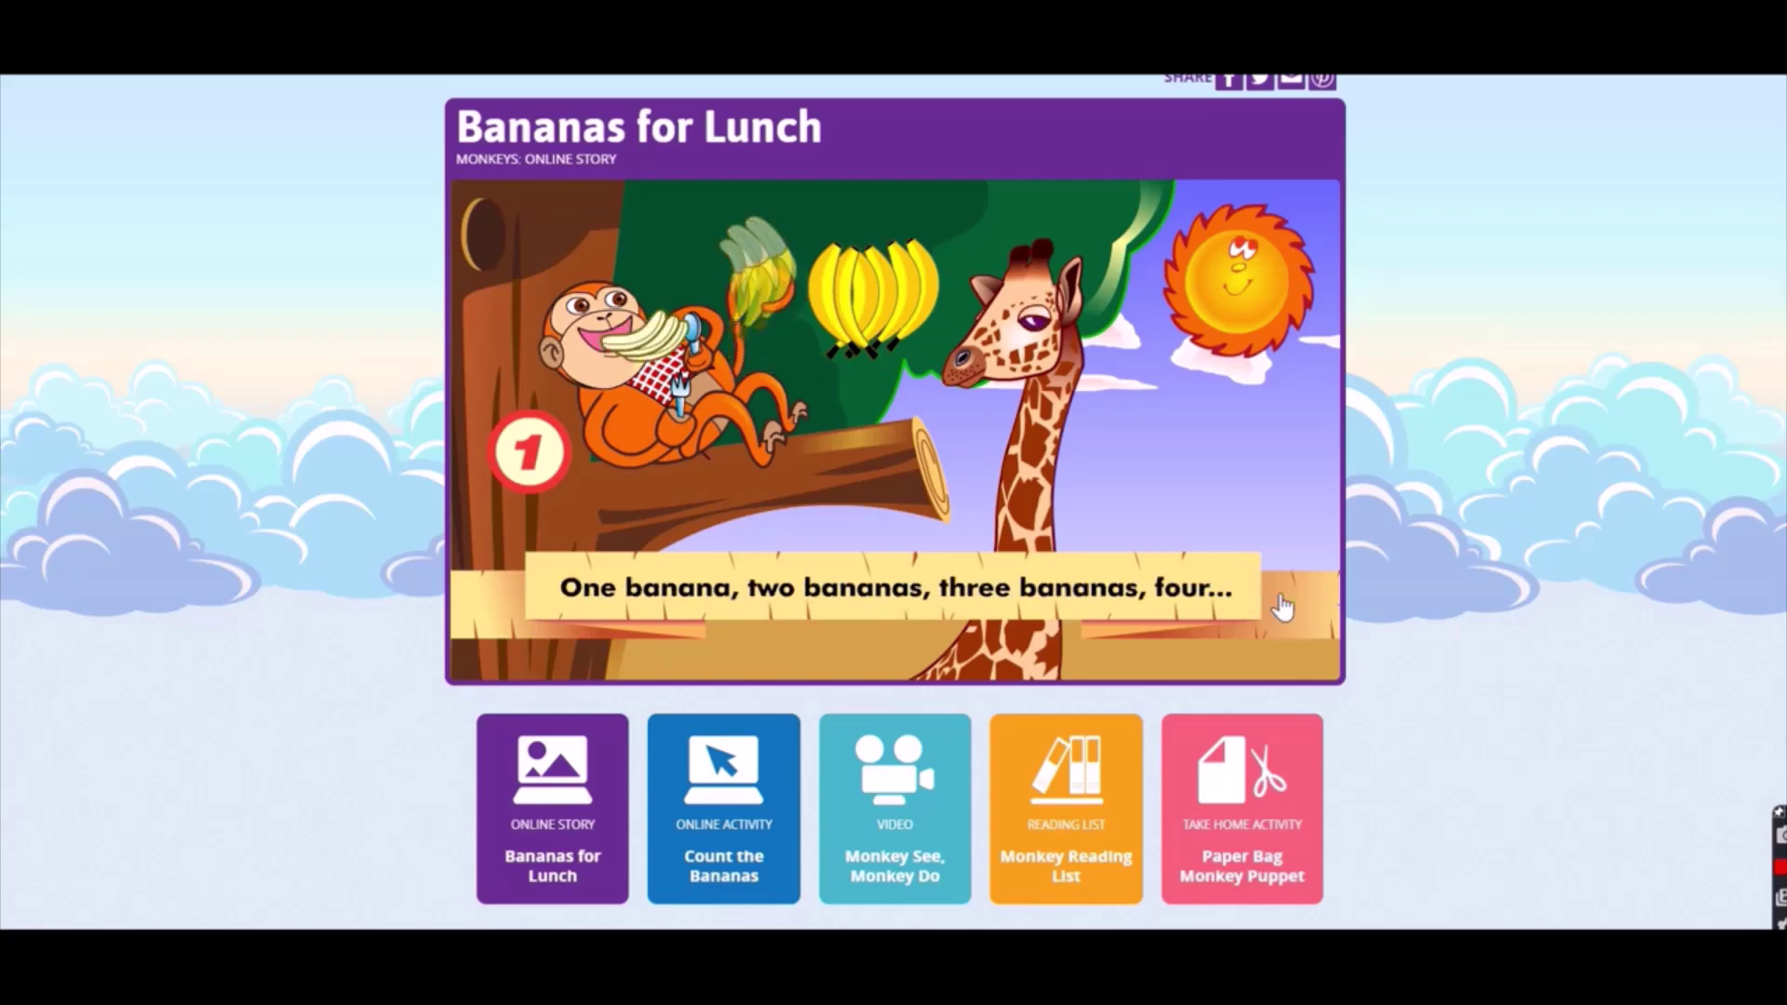
{"action": "left_click", "coordinate": [1282, 602]}
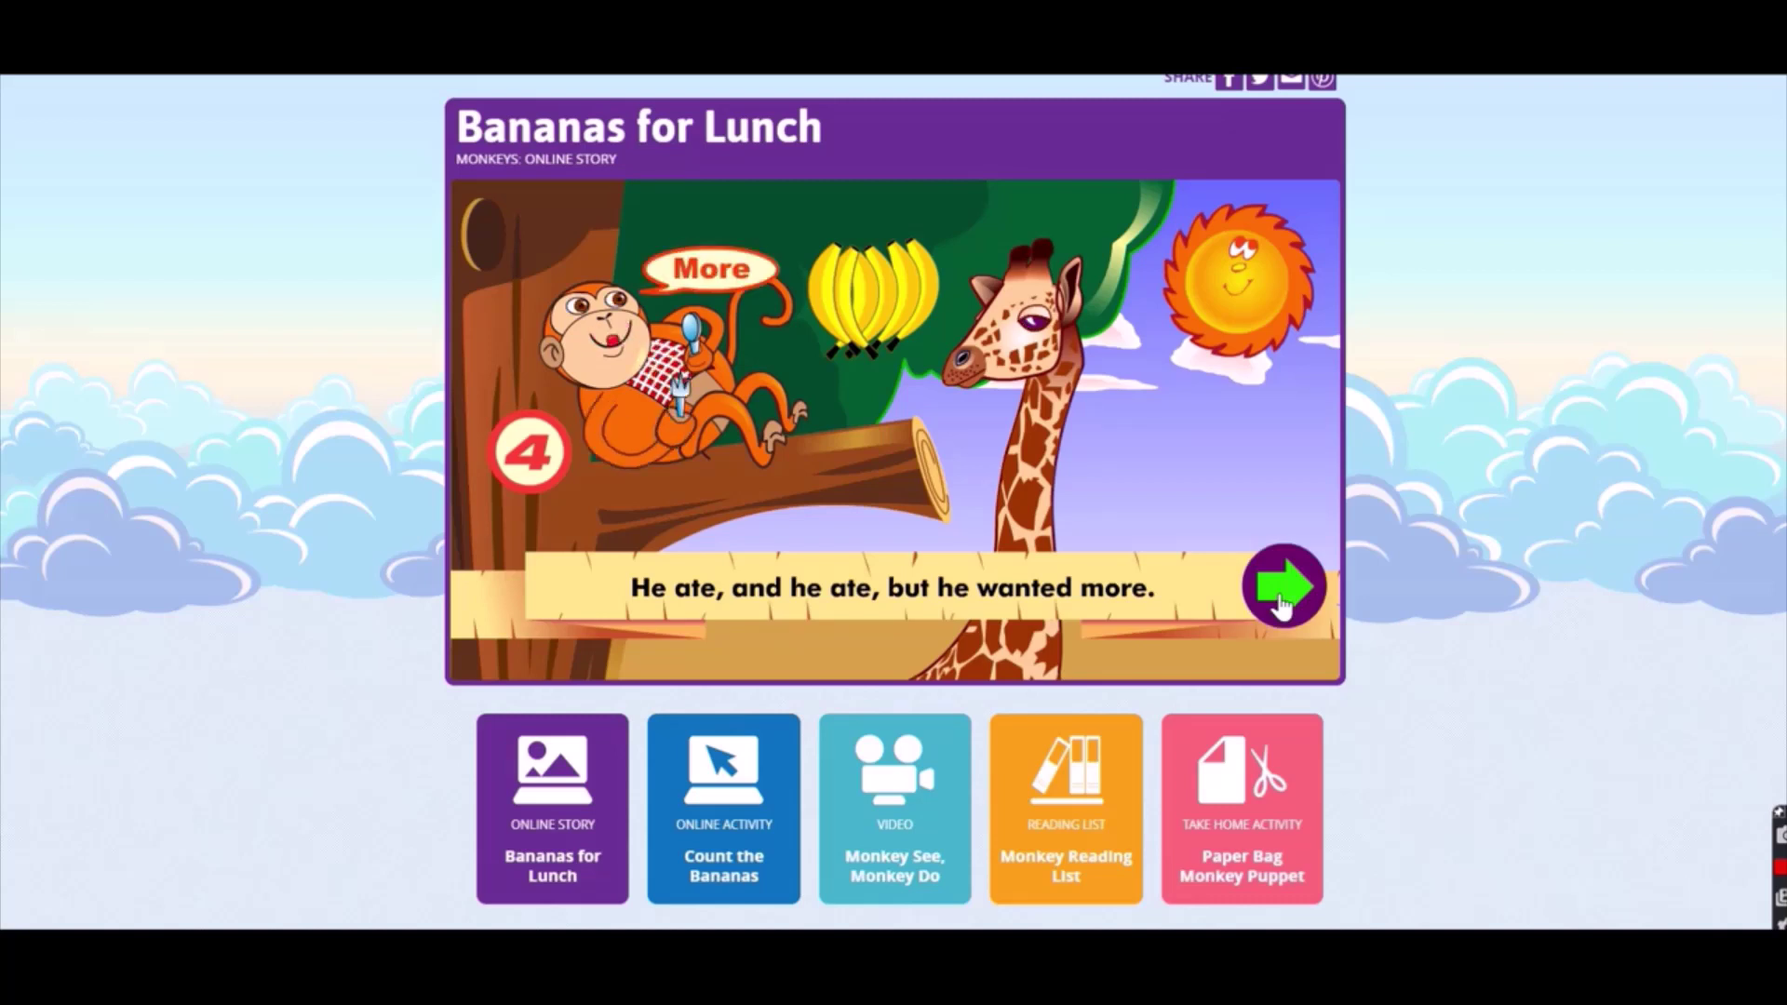
{"action": "left_click", "coordinate": [1283, 606]}
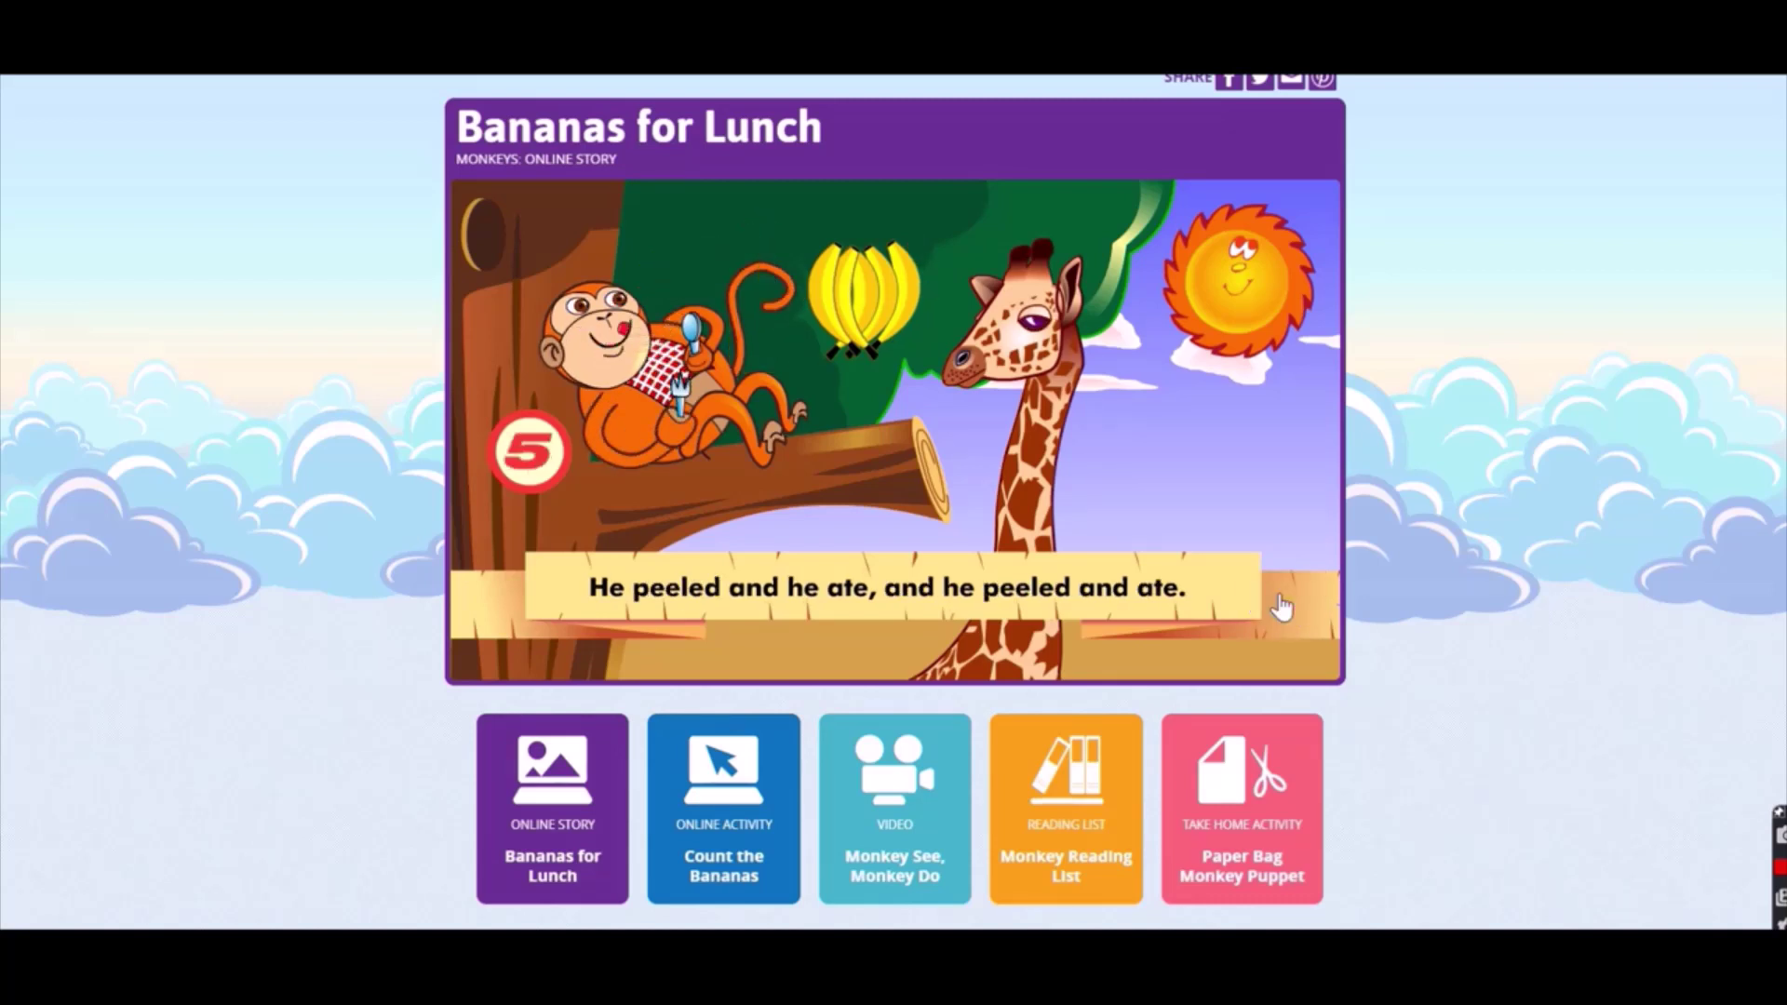
Open the Count the Bananas online activity, start it and choose the banana for Champ's lunch
{"action": "left_click", "coordinate": [726, 819]}
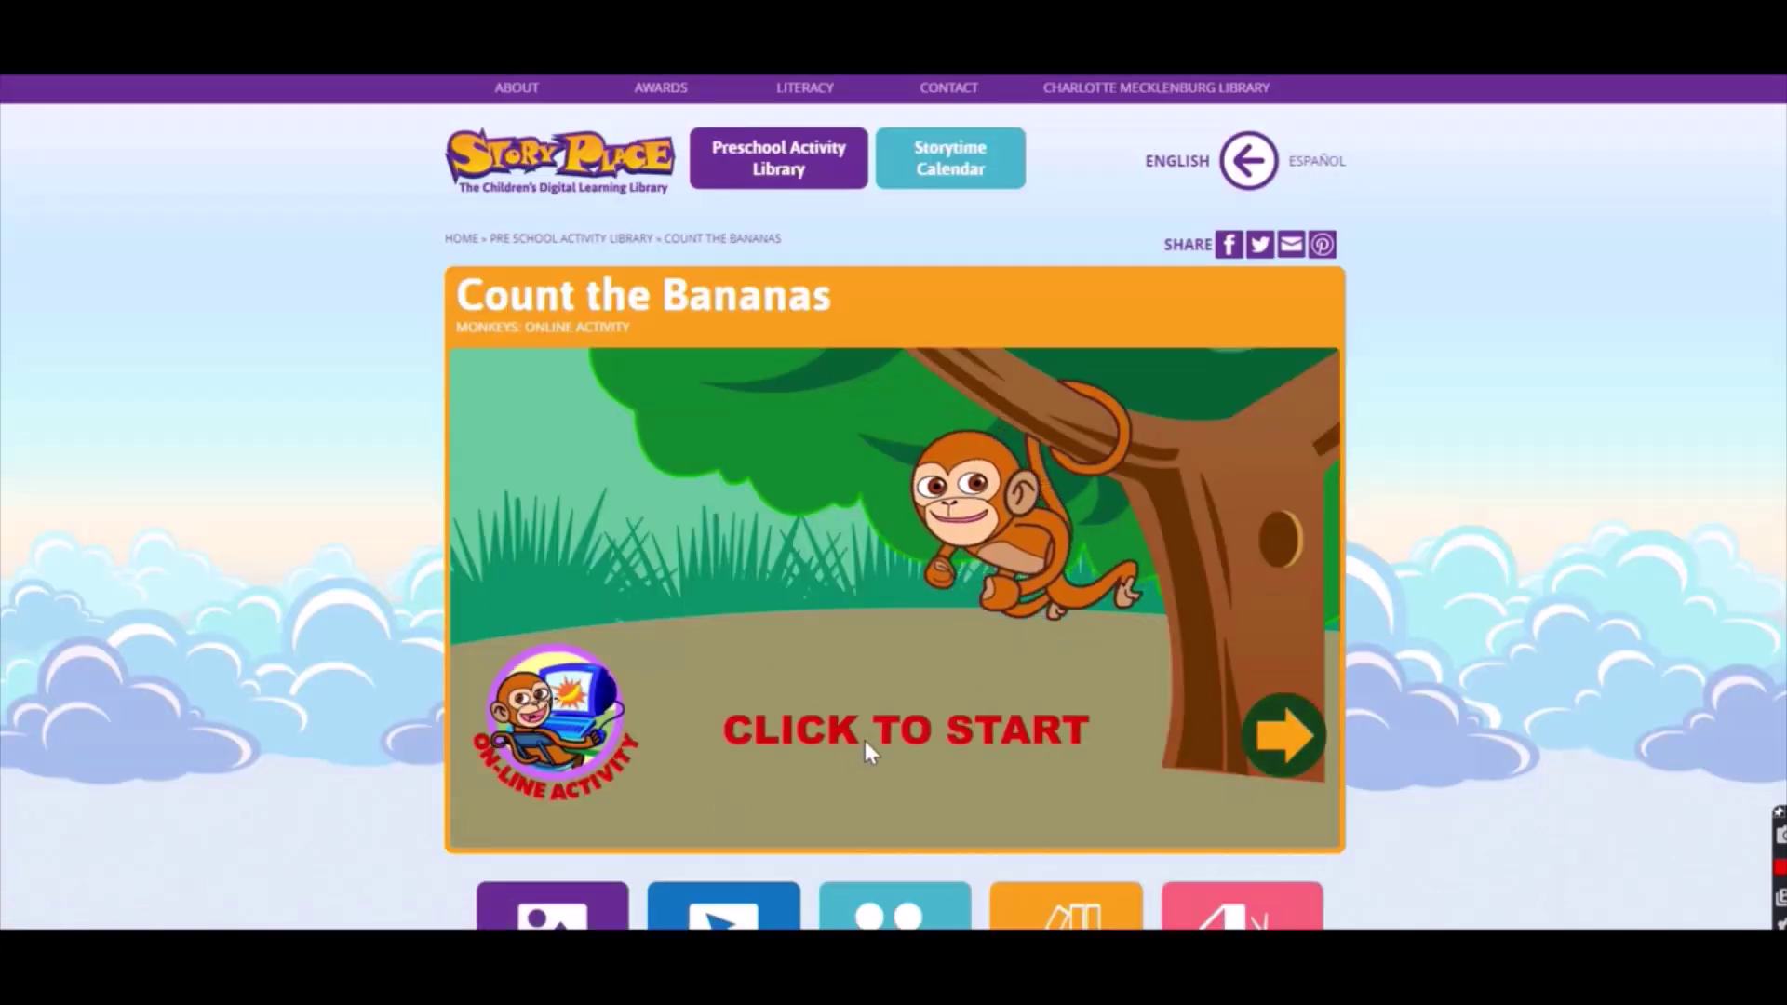
{"action": "left_click", "coordinate": [1281, 741]}
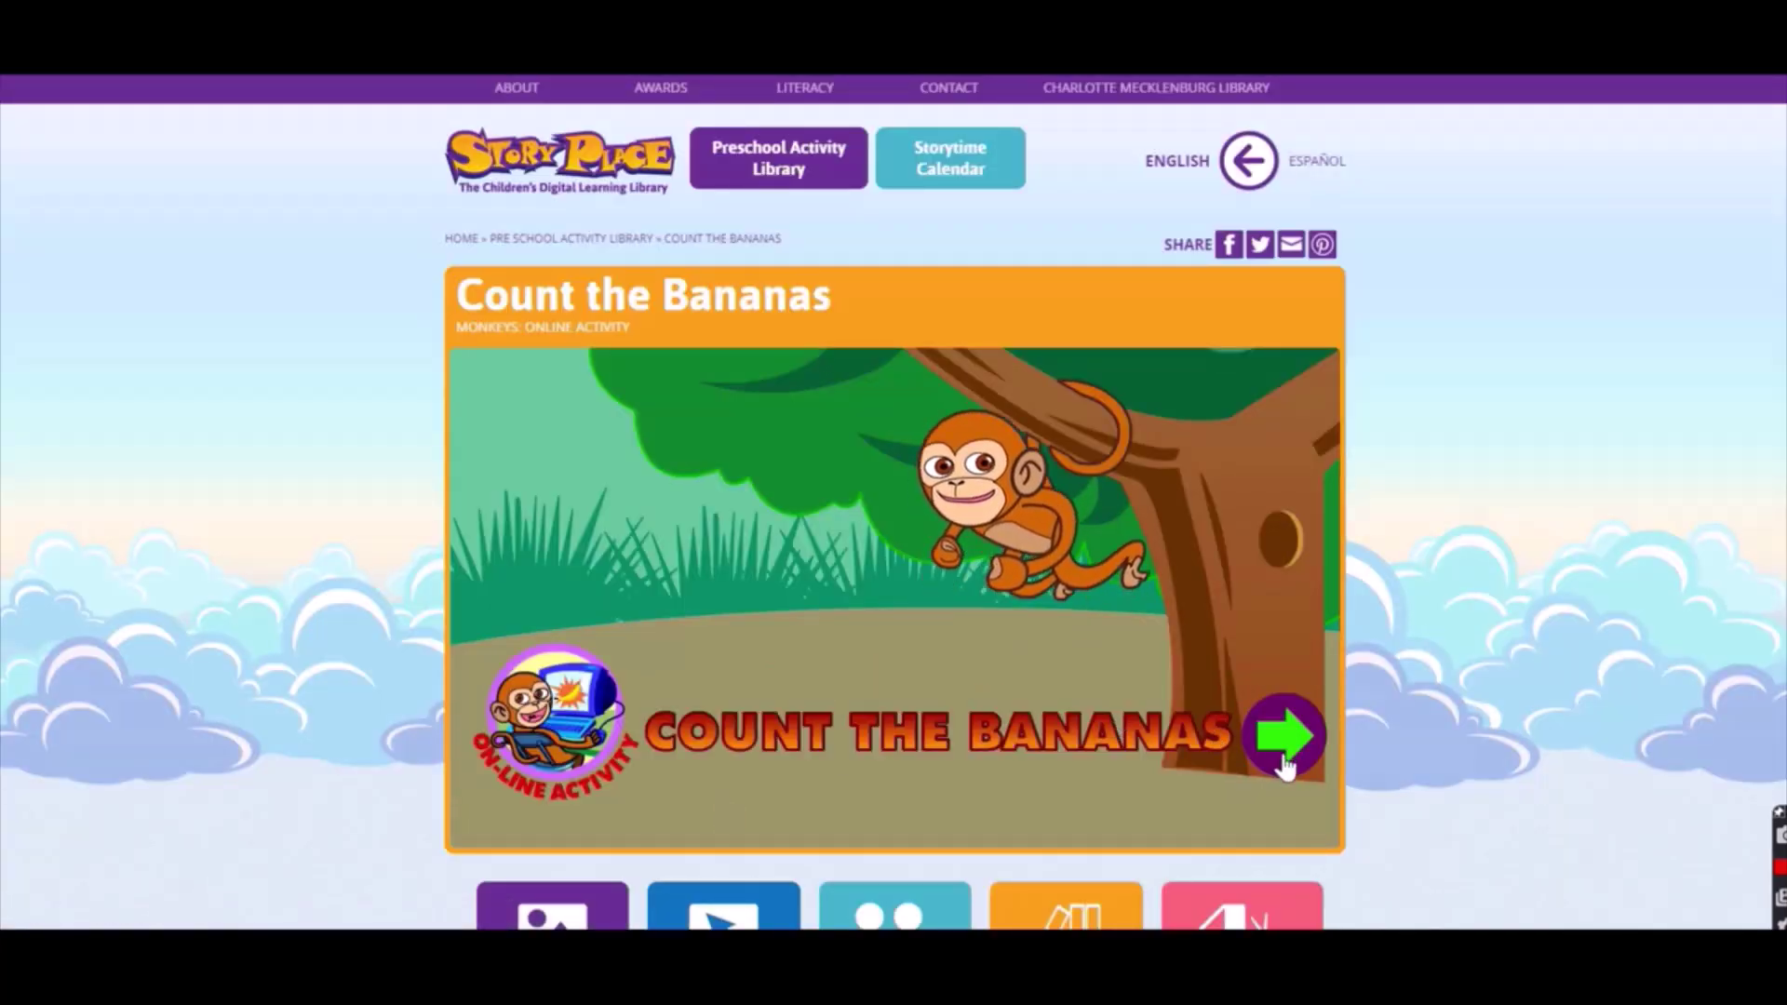
{"action": "left_click", "coordinate": [1283, 752]}
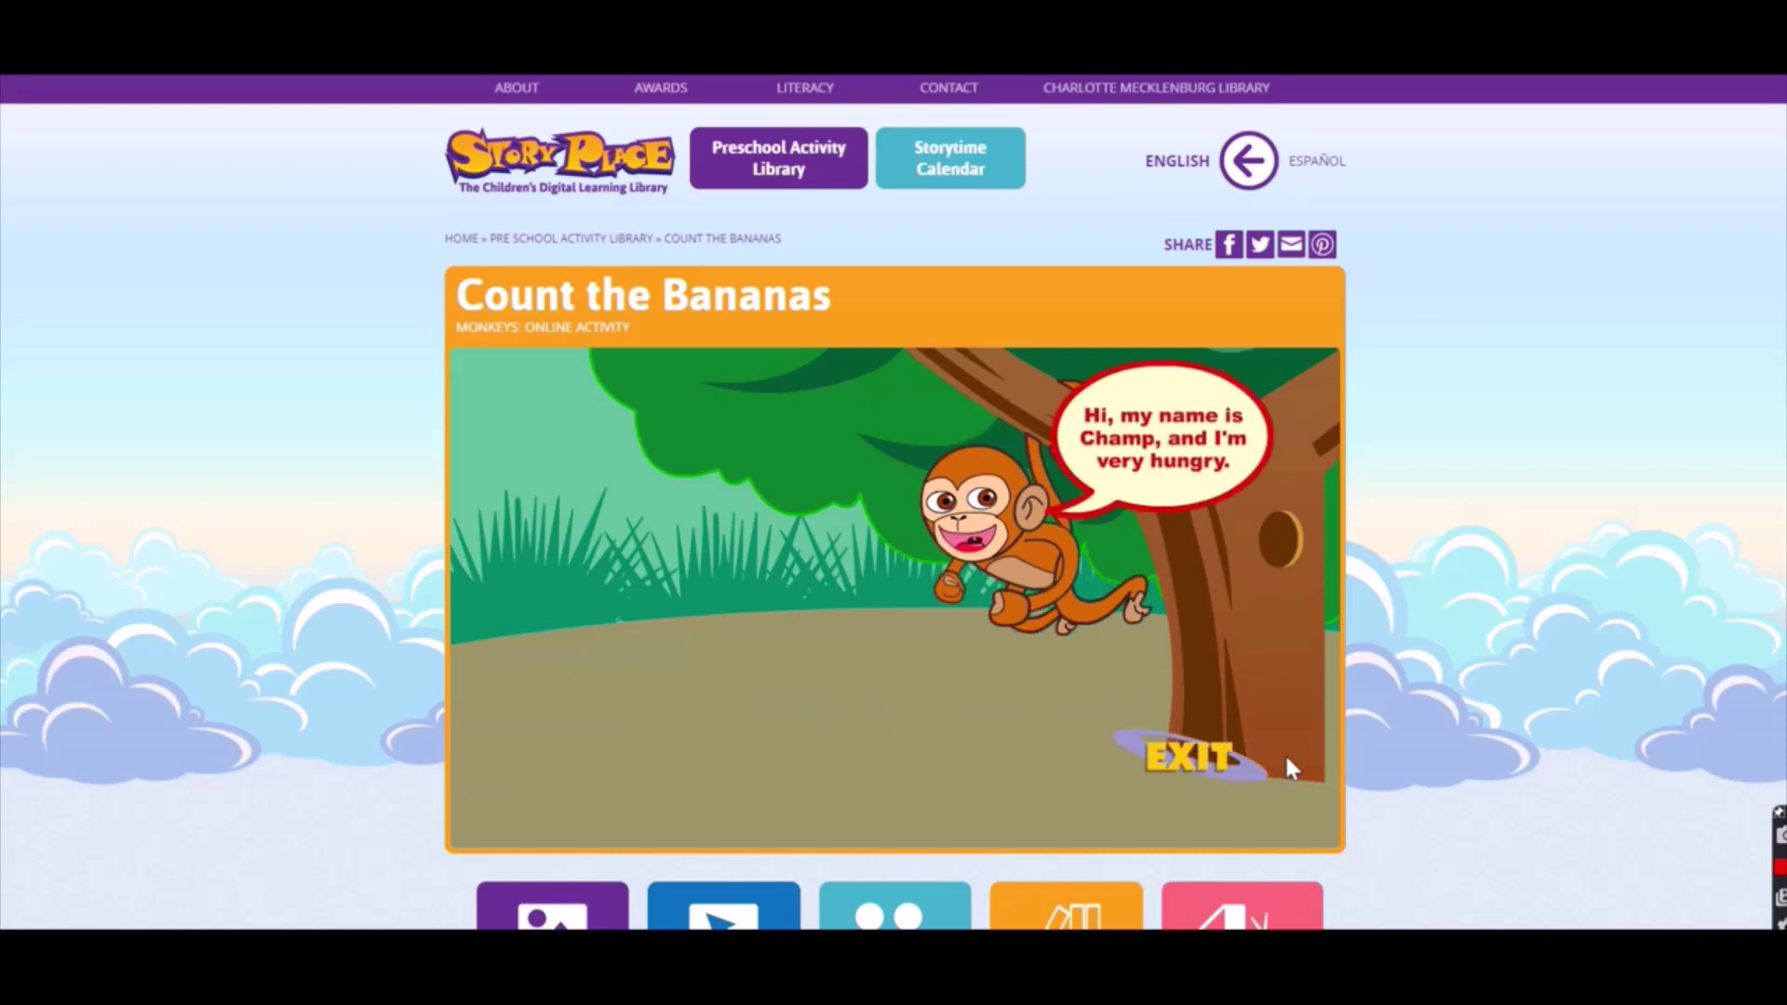
{"action": "left_click", "coordinate": [951, 703]}
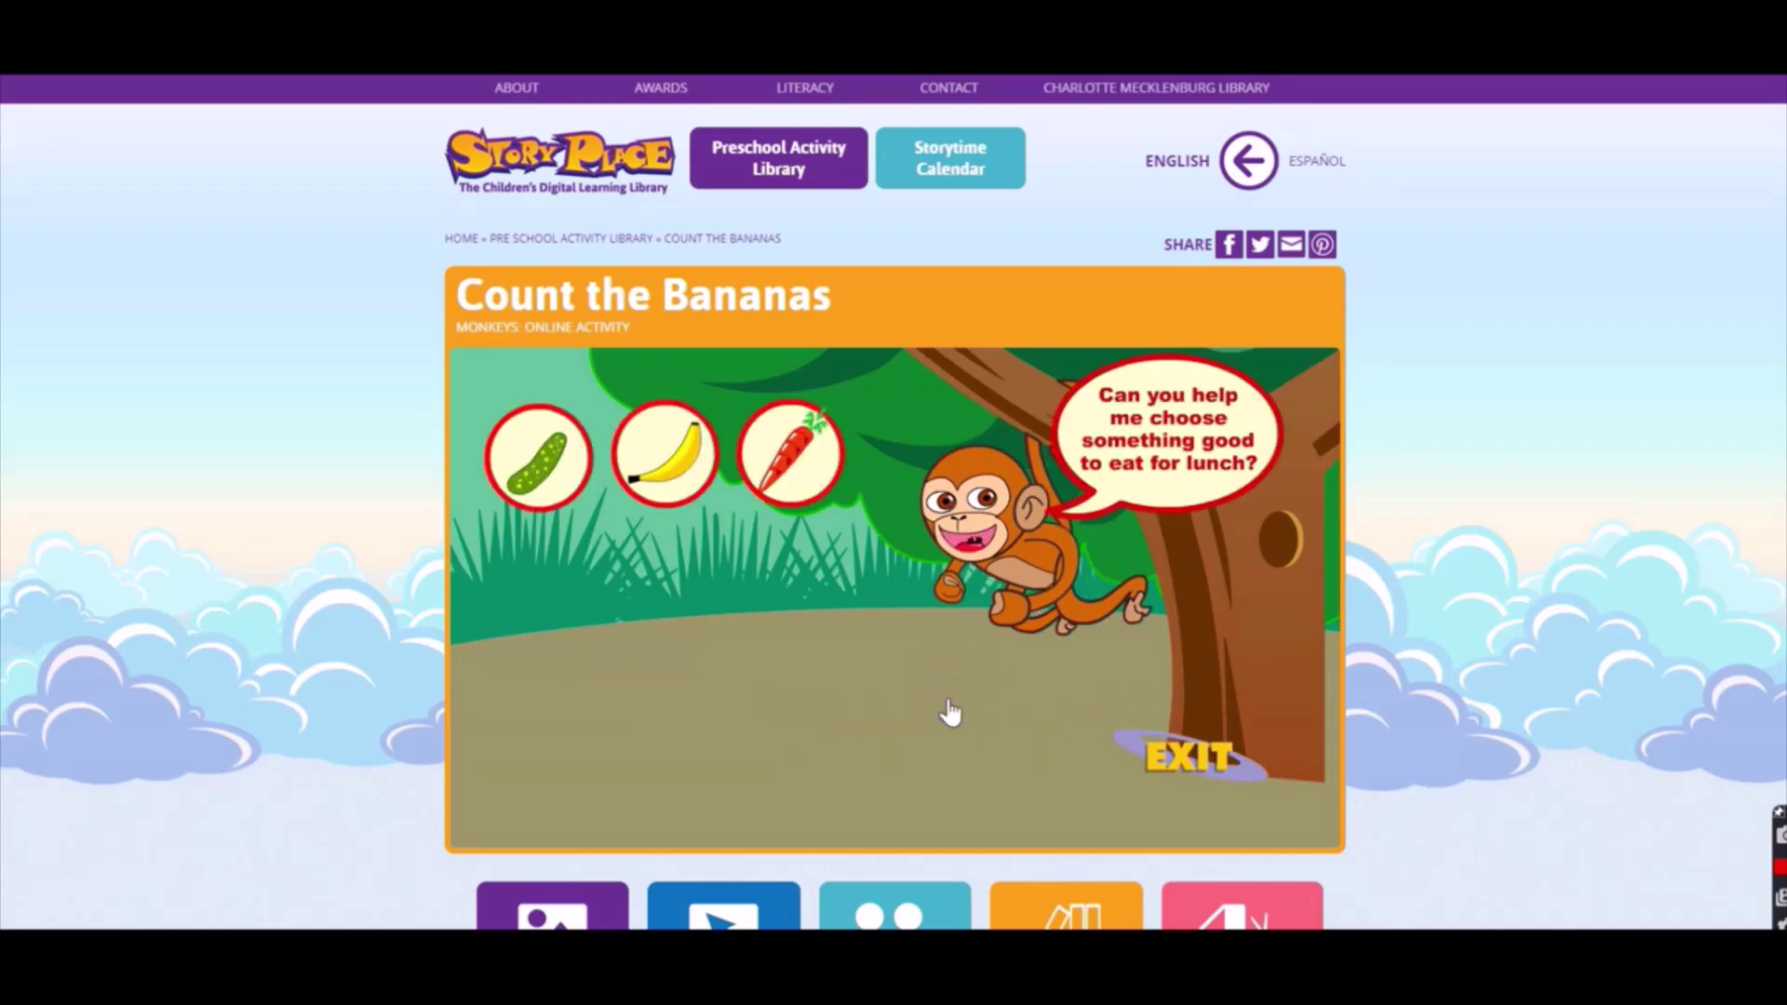
{"action": "left_click", "coordinate": [664, 453]}
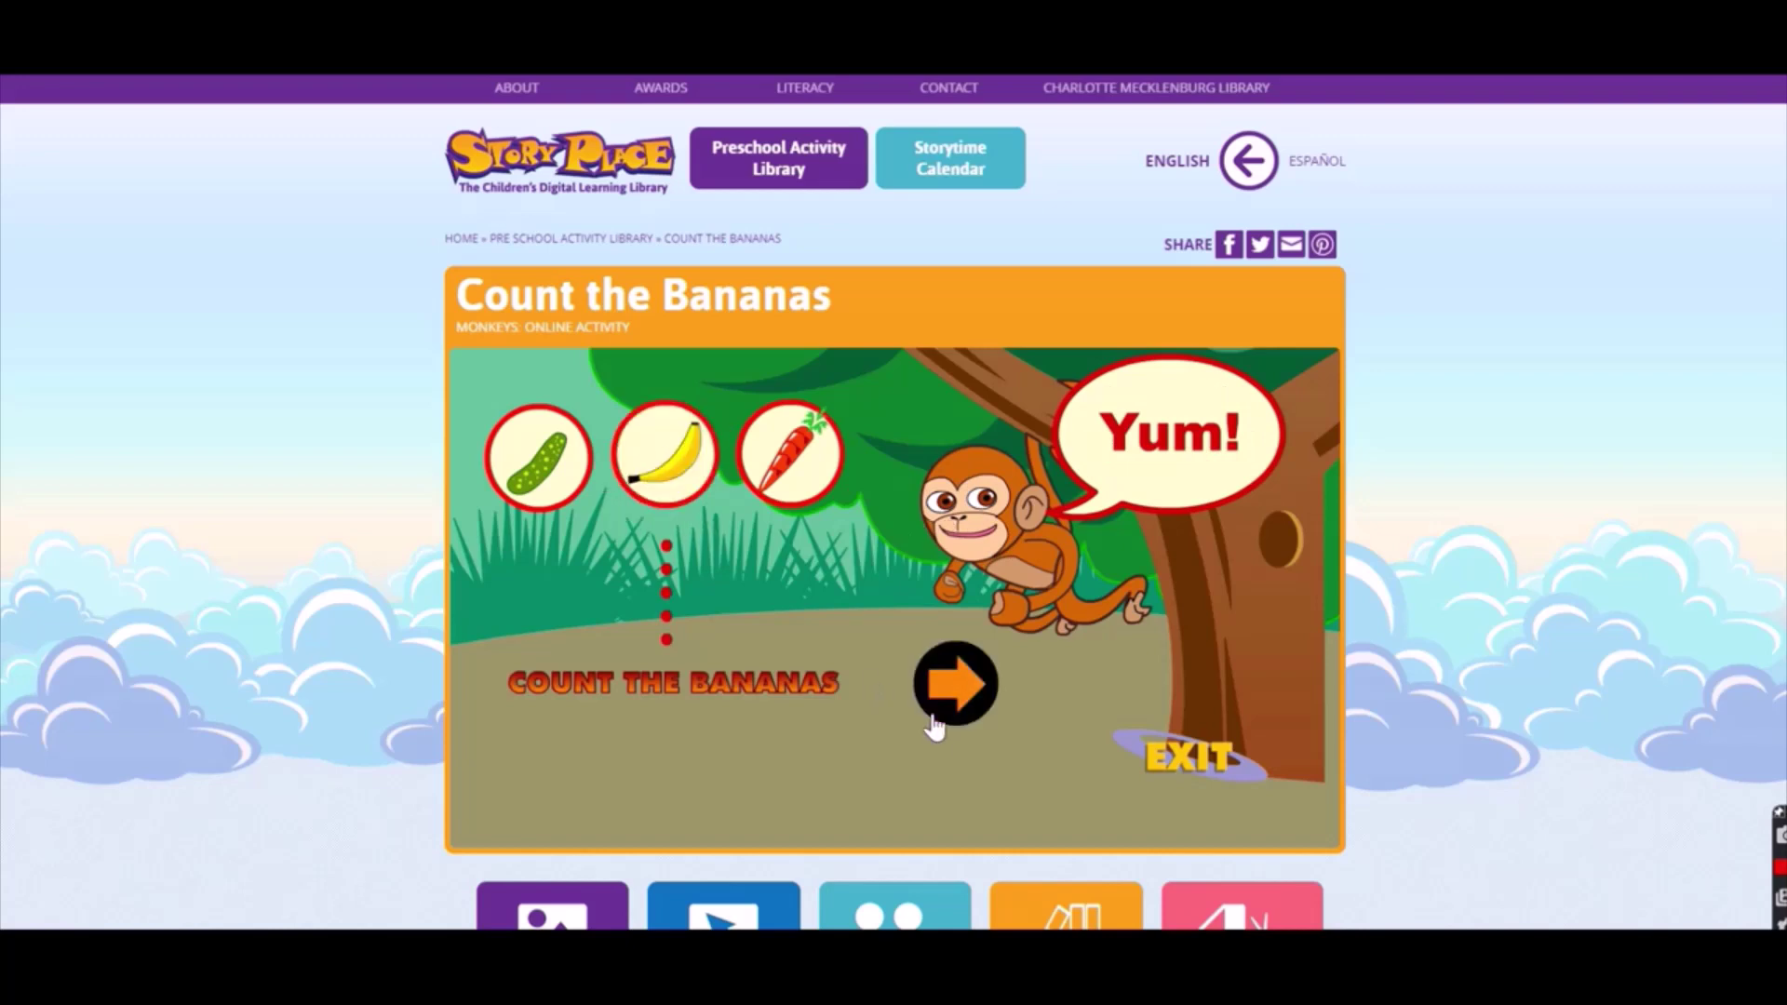
Play two banana-counting rounds, answering 3 in the first and 2 in the second
{"action": "left_click", "coordinate": [954, 689]}
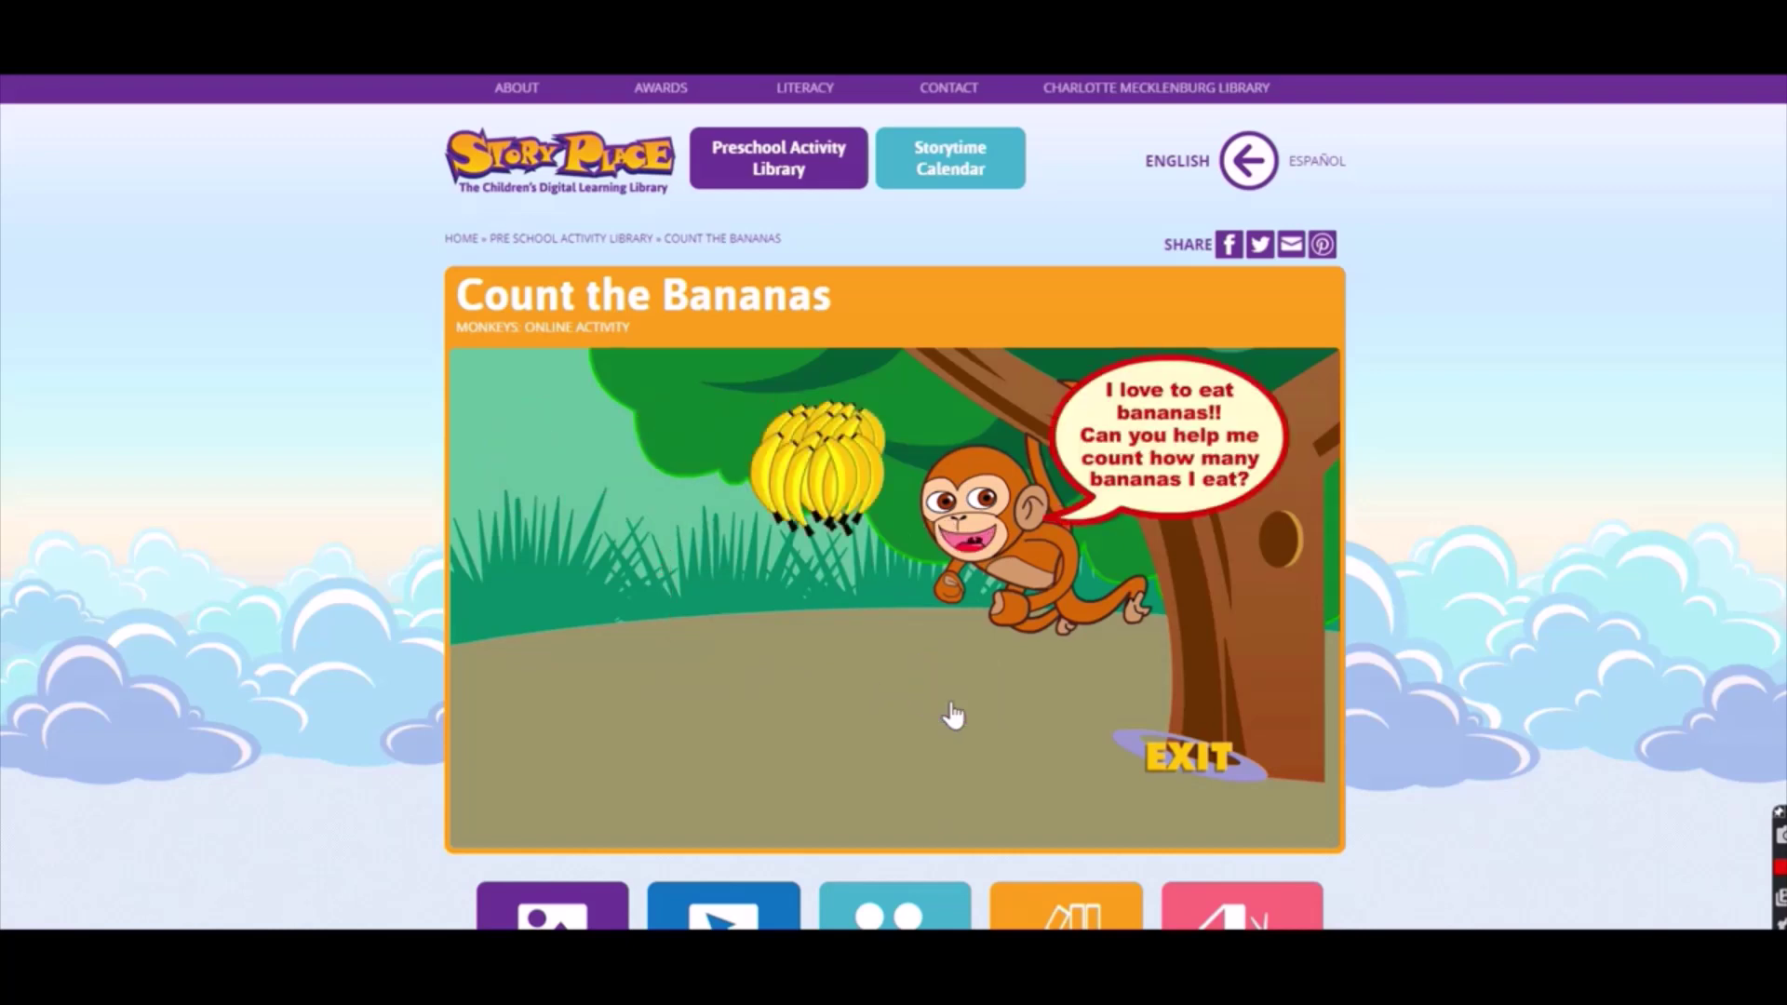
{"action": "left_click", "coordinate": [954, 715]}
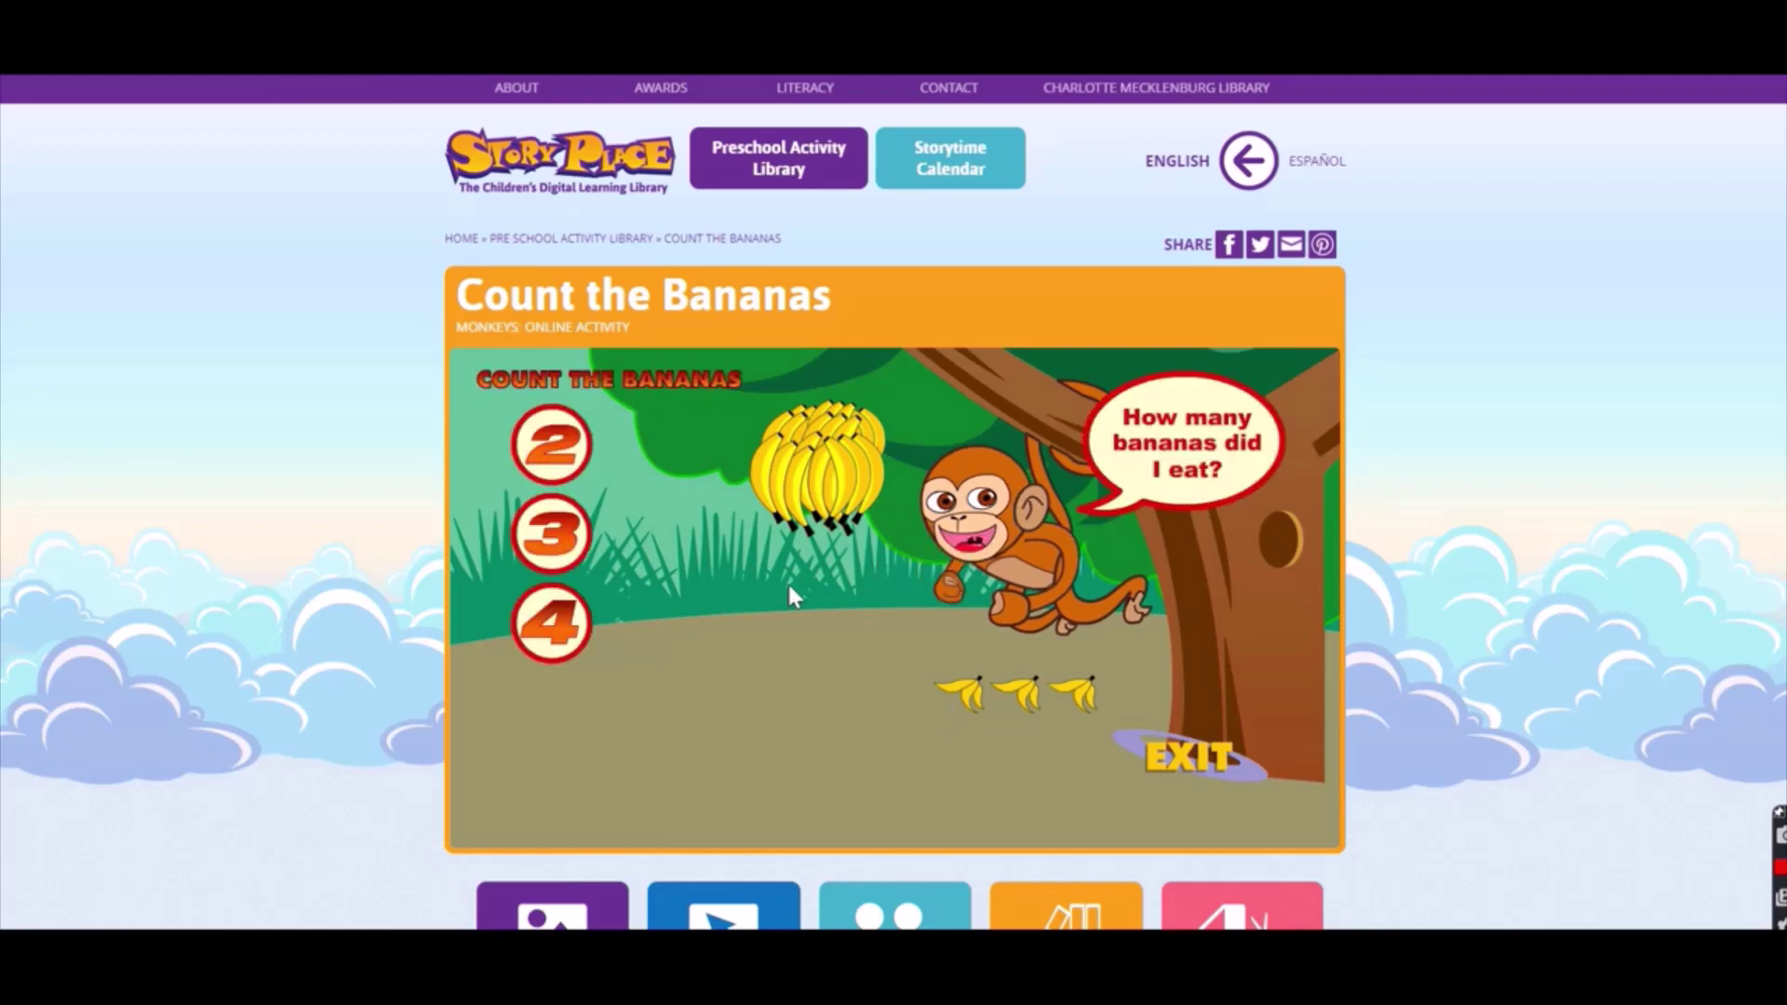
{"action": "left_click", "coordinate": [547, 532]}
{"action": "left_click", "coordinate": [842, 692]}
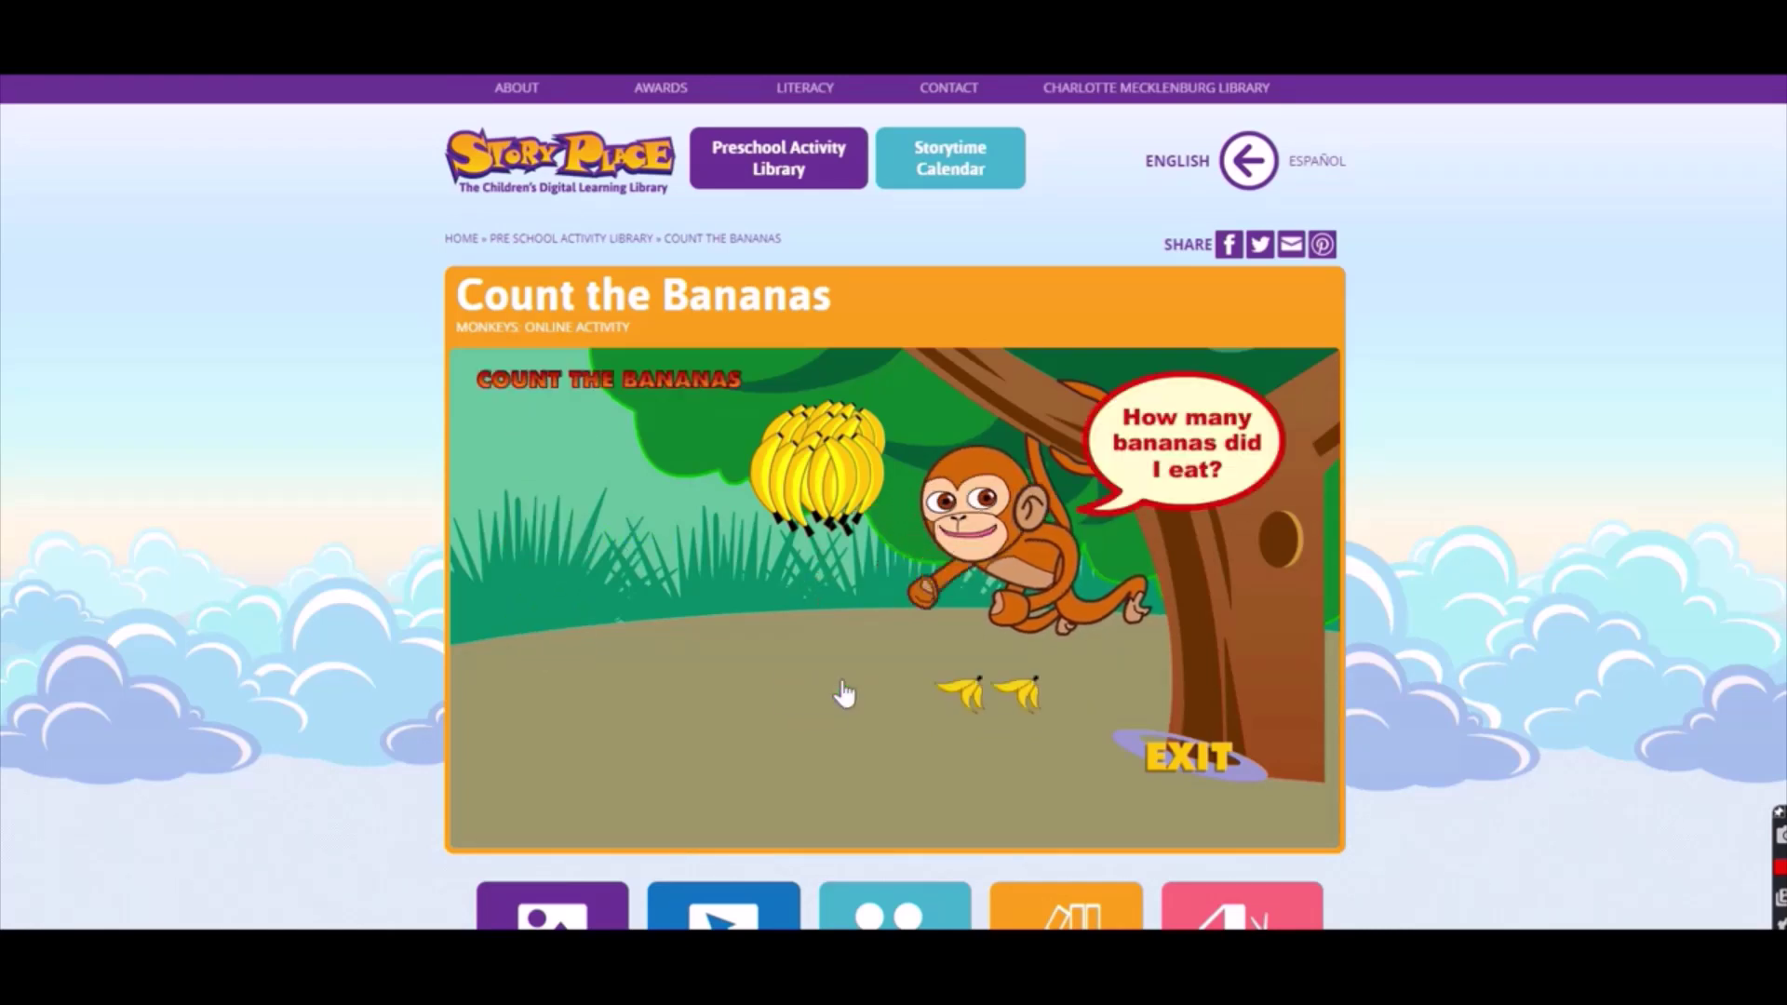
{"action": "left_click", "coordinate": [545, 458]}
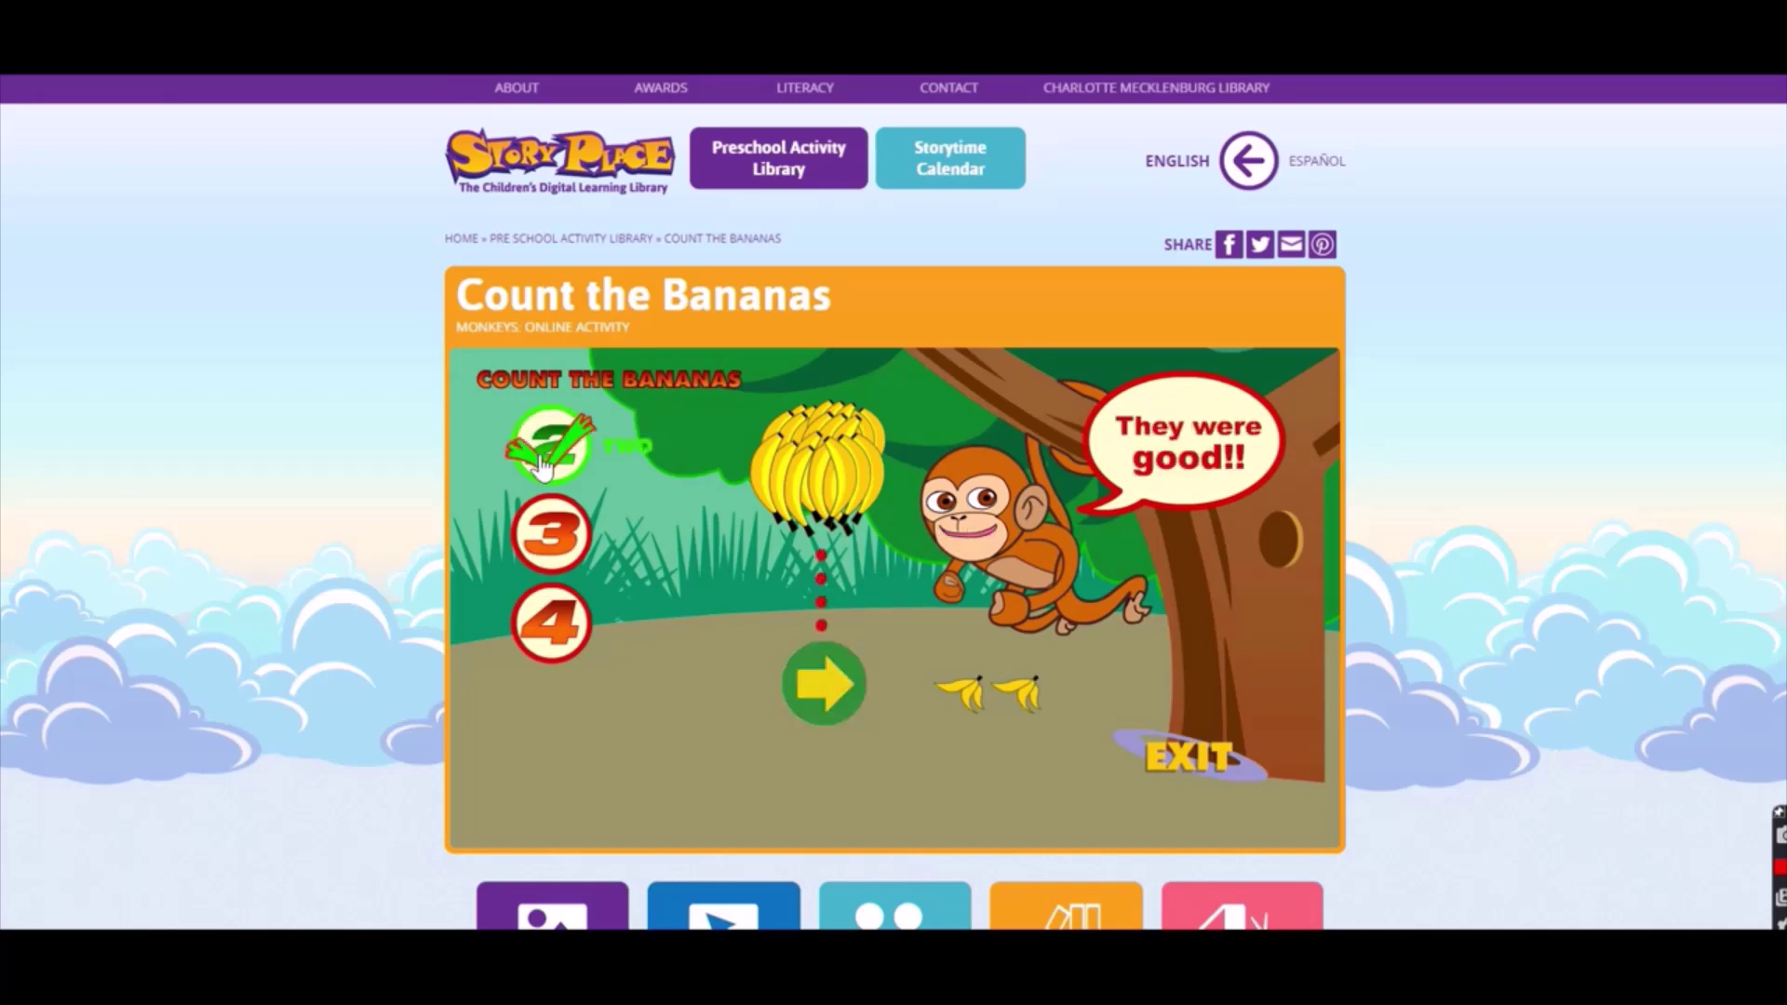
Return to the Preschool Activity Library and look through its themed stories, activities, videos and reading lists
{"action": "scroll", "coordinate": [1188, 759], "scroll_direction": "down", "scroll_amount": 2}
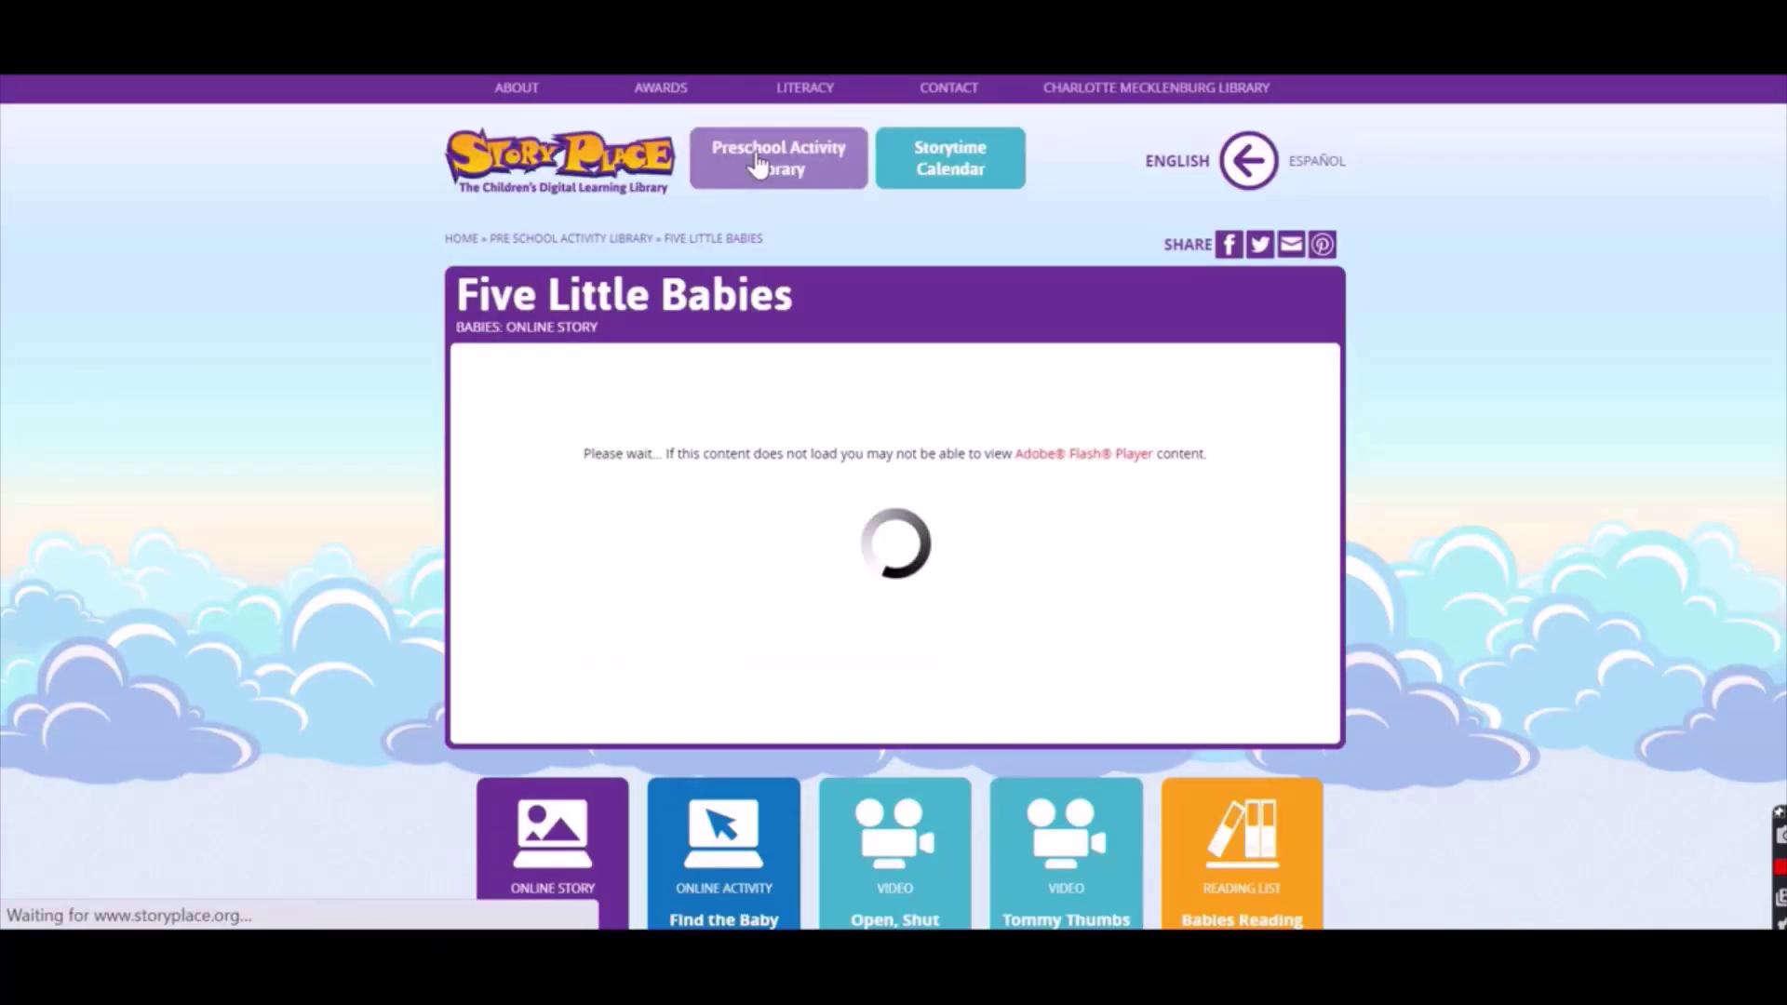
{"action": "left_click", "coordinate": [758, 163]}
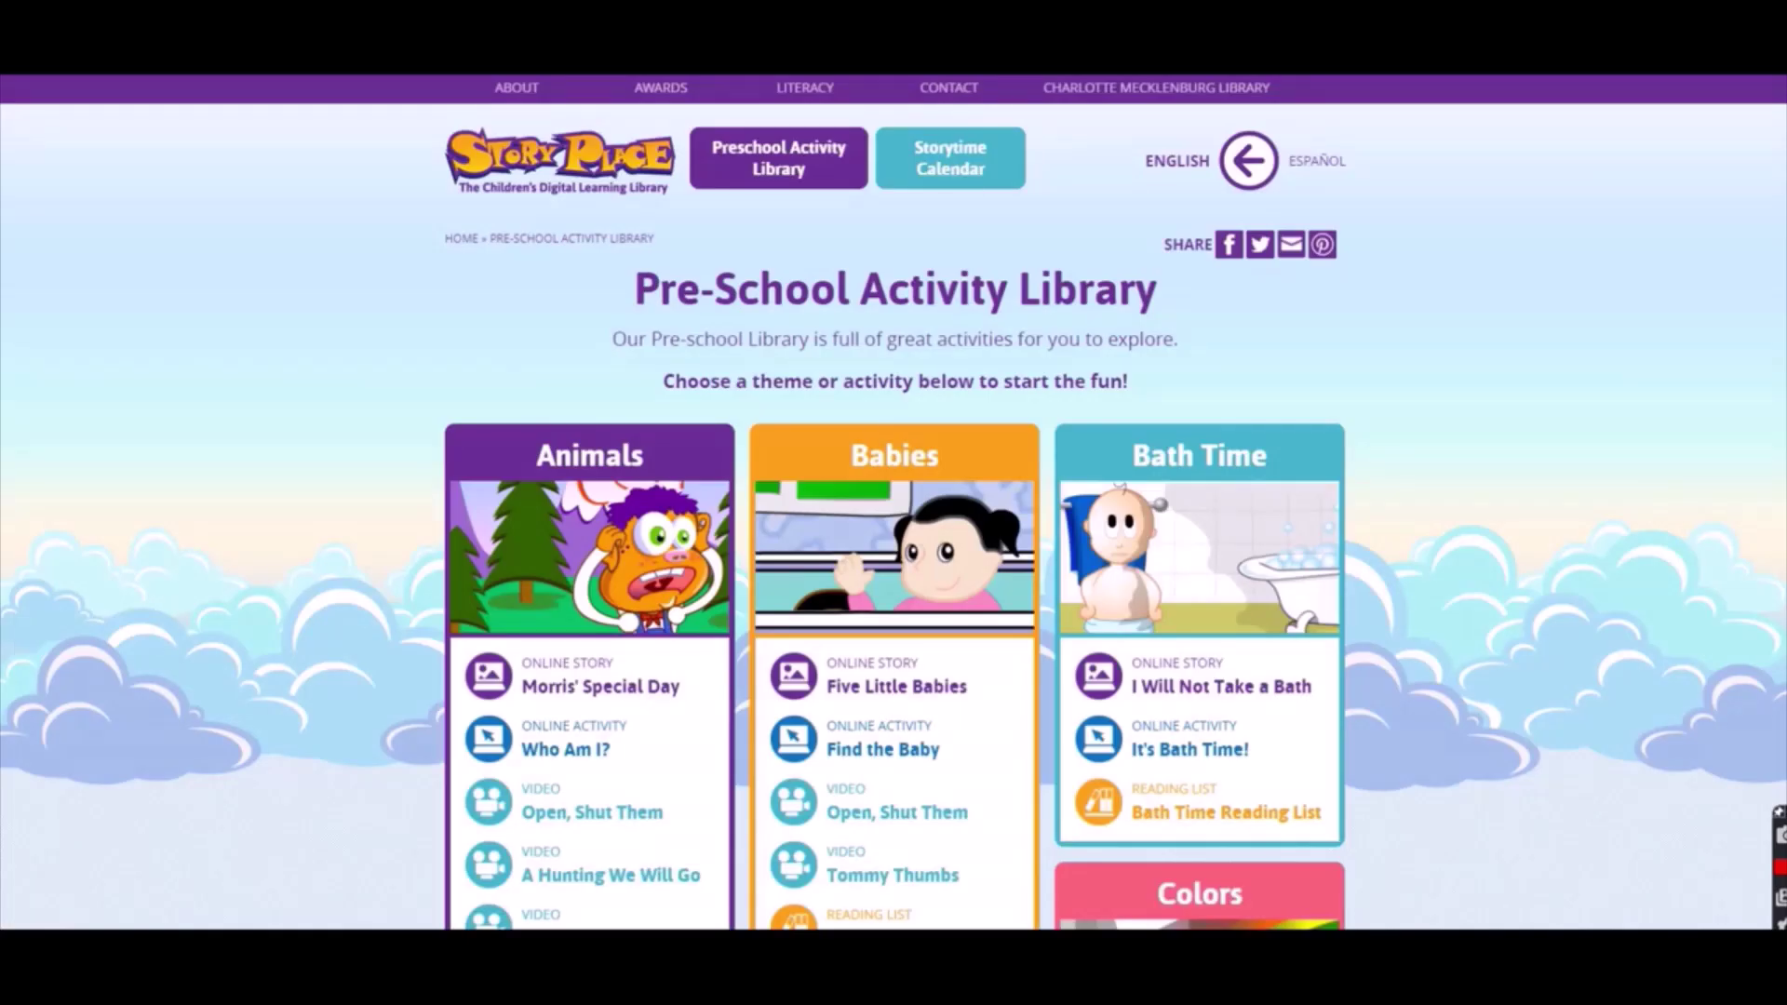
{"action": "scroll", "coordinate": [893, 502], "scroll_direction": "down", "scroll_amount": 7}
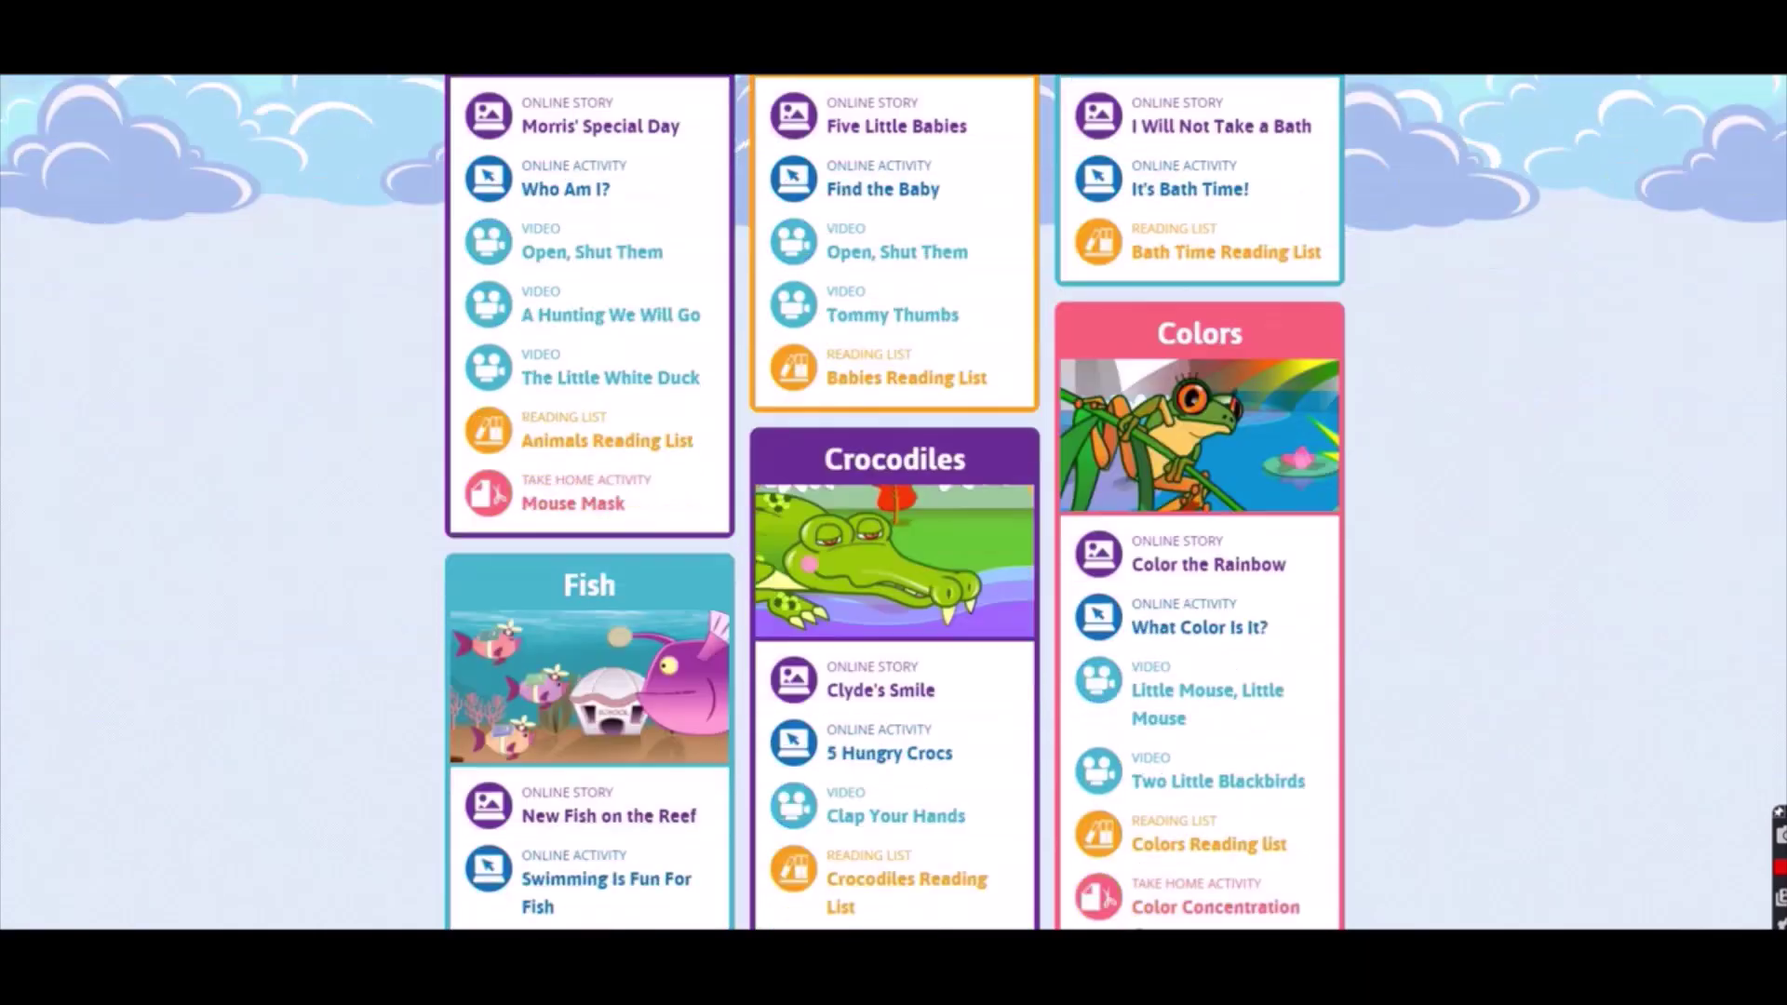
{"action": "scroll", "coordinate": [894, 503], "scroll_direction": "down", "scroll_amount": 6}
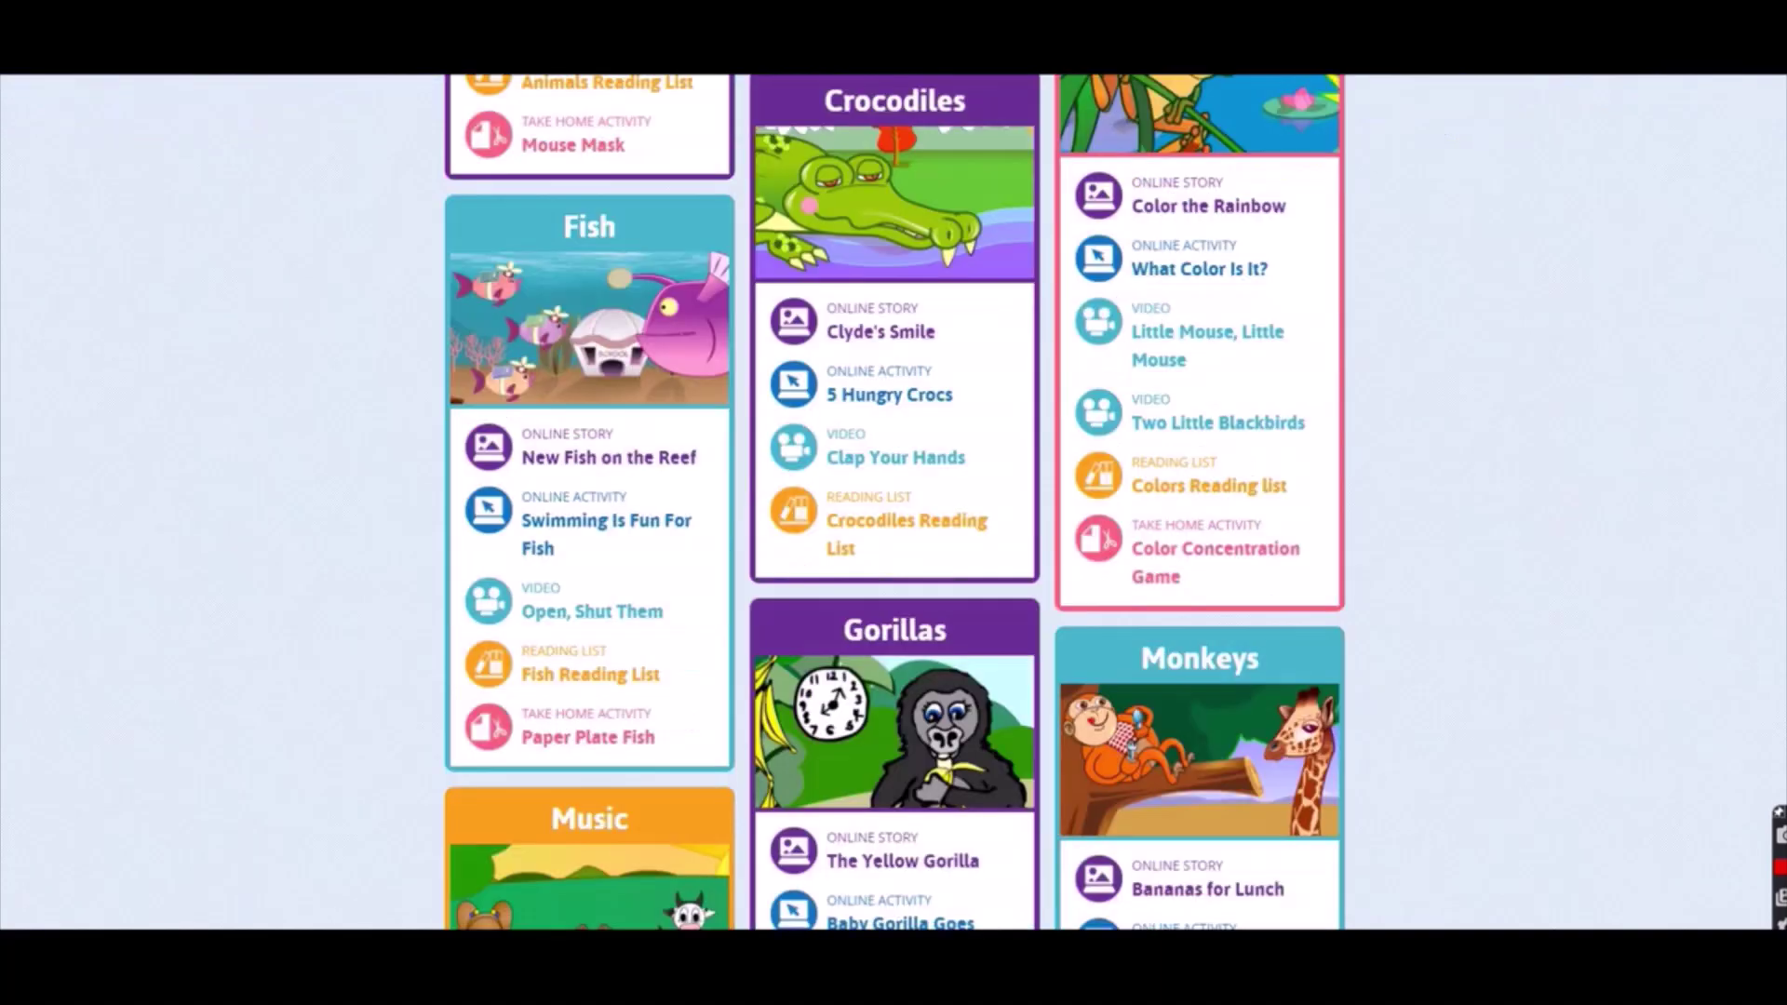
{"action": "scroll", "coordinate": [894, 503], "scroll_direction": "down", "scroll_amount": 12}
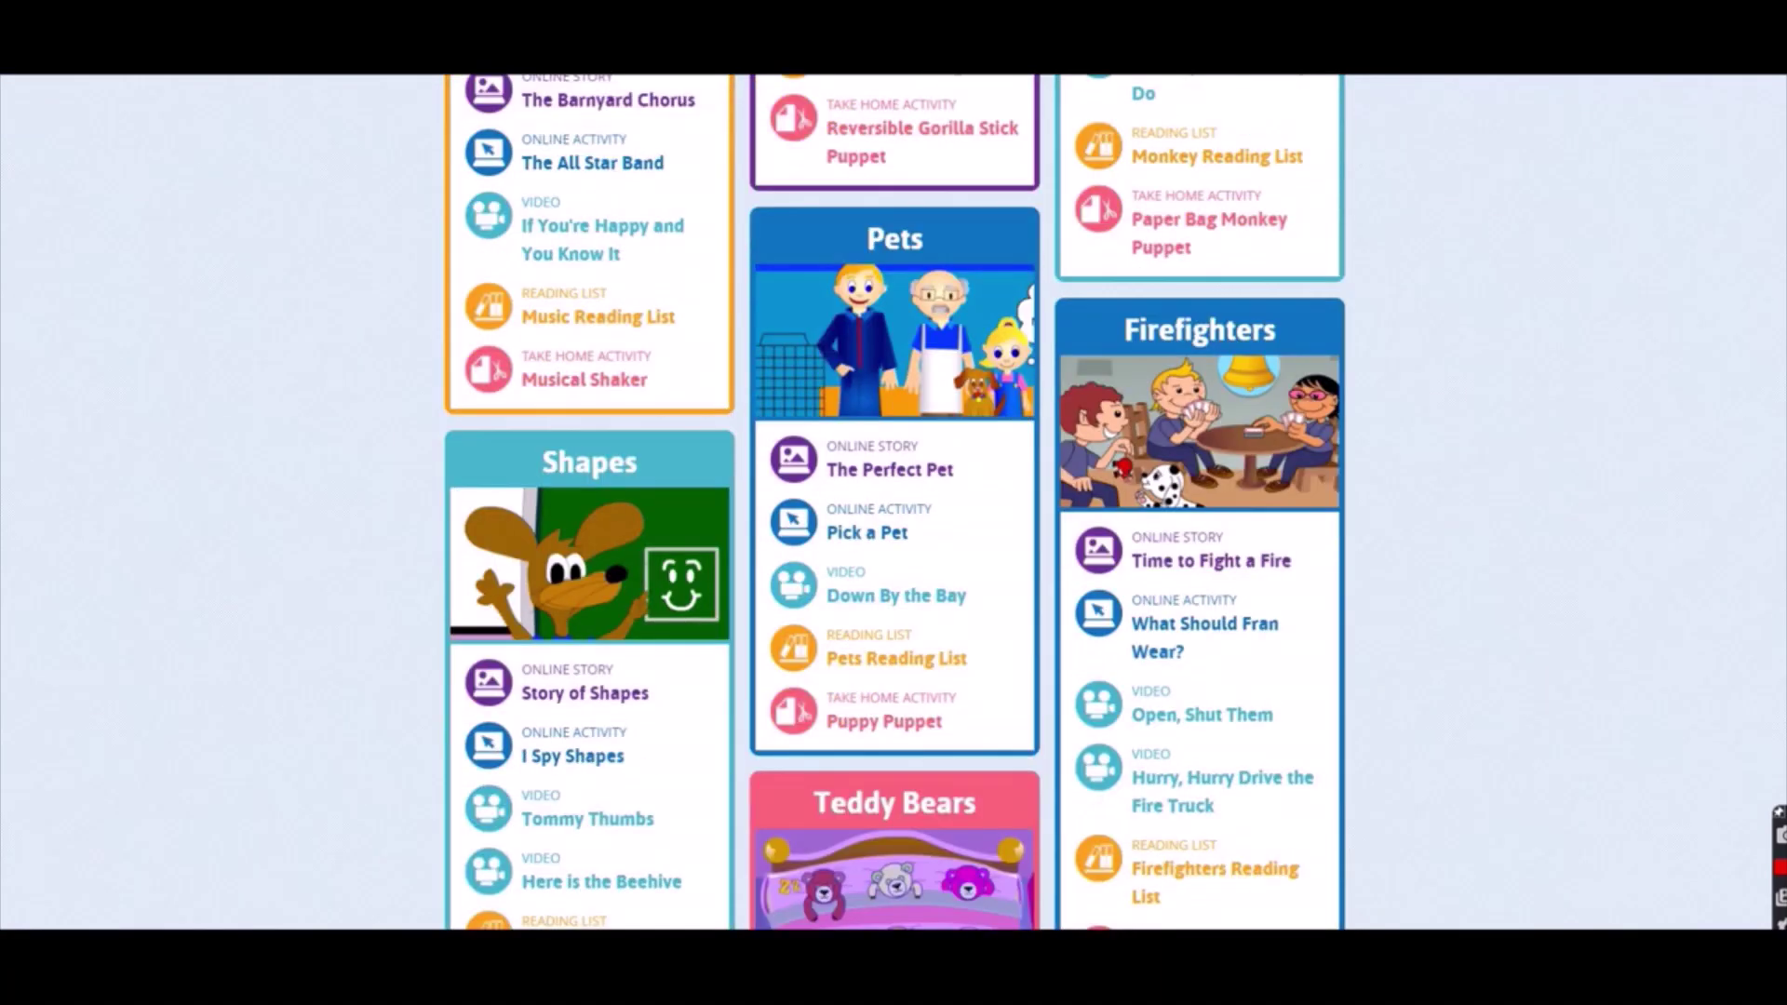
{"action": "scroll", "coordinate": [1713, 242], "scroll_direction": "down", "scroll_amount": 6}
{"action": "scroll", "coordinate": [1712, 242], "scroll_direction": "up", "scroll_amount": 20}
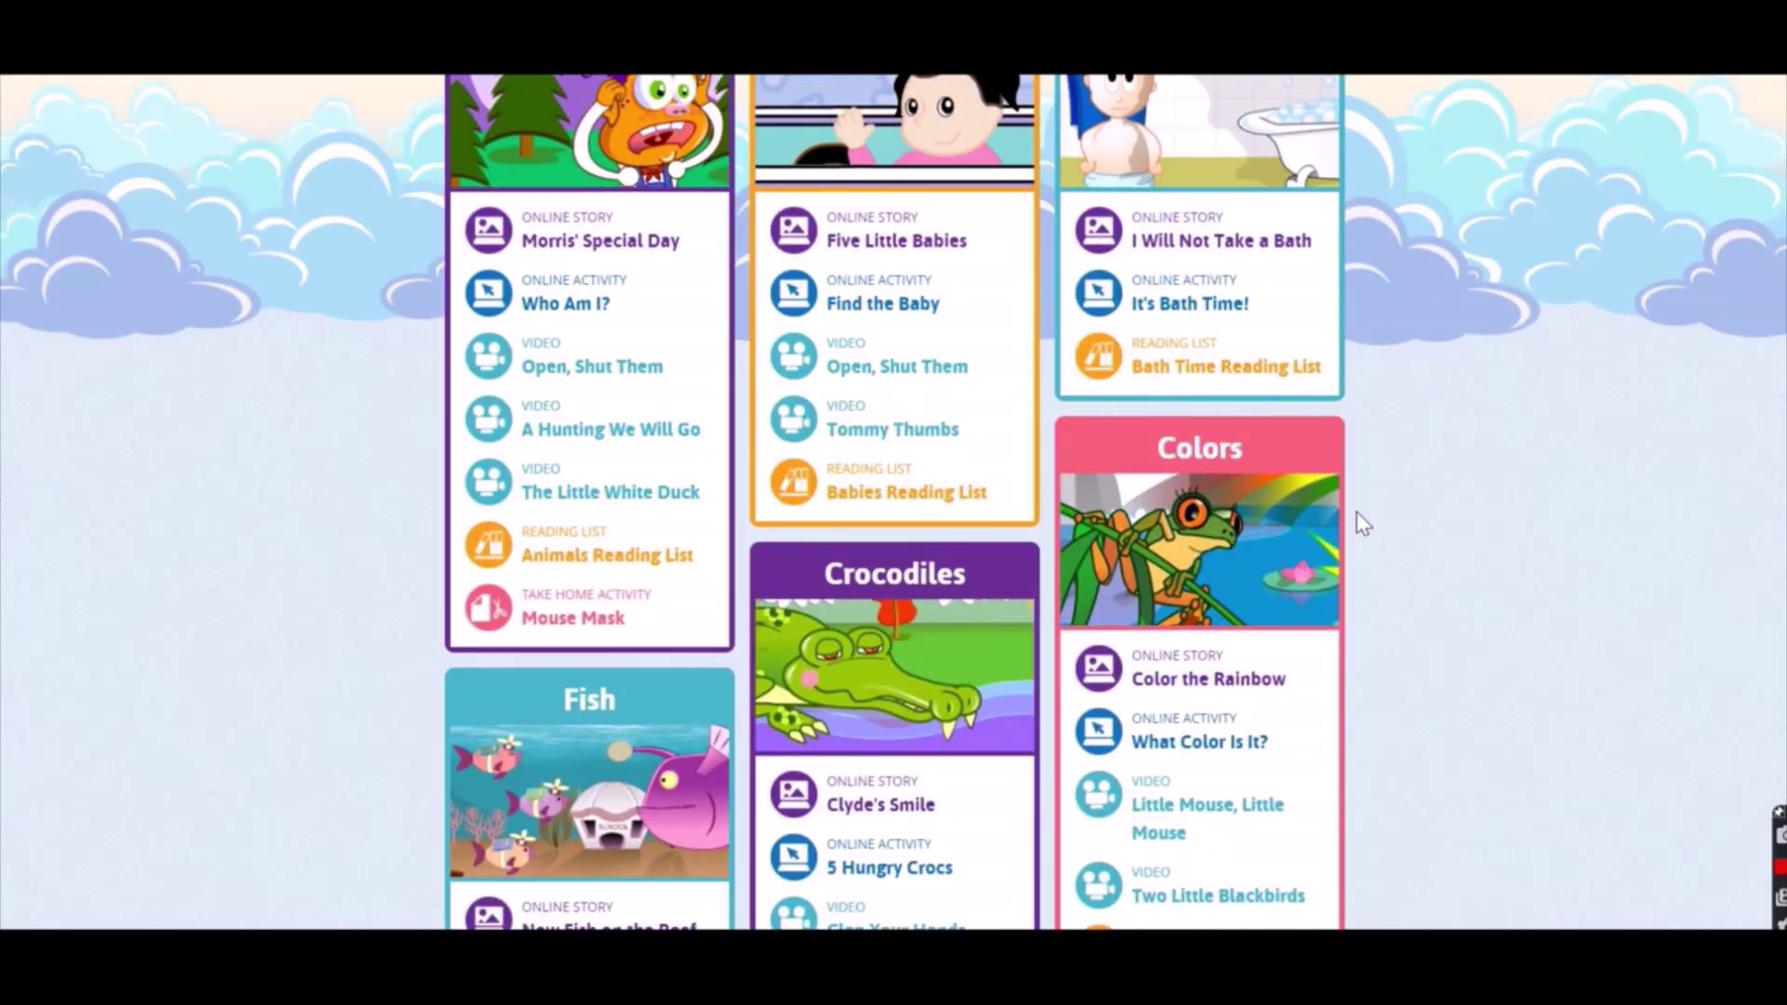
Open the Colors theme and go from its Color the Rainbow story to the What Color Is It? activity
{"action": "left_click", "coordinate": [1233, 456]}
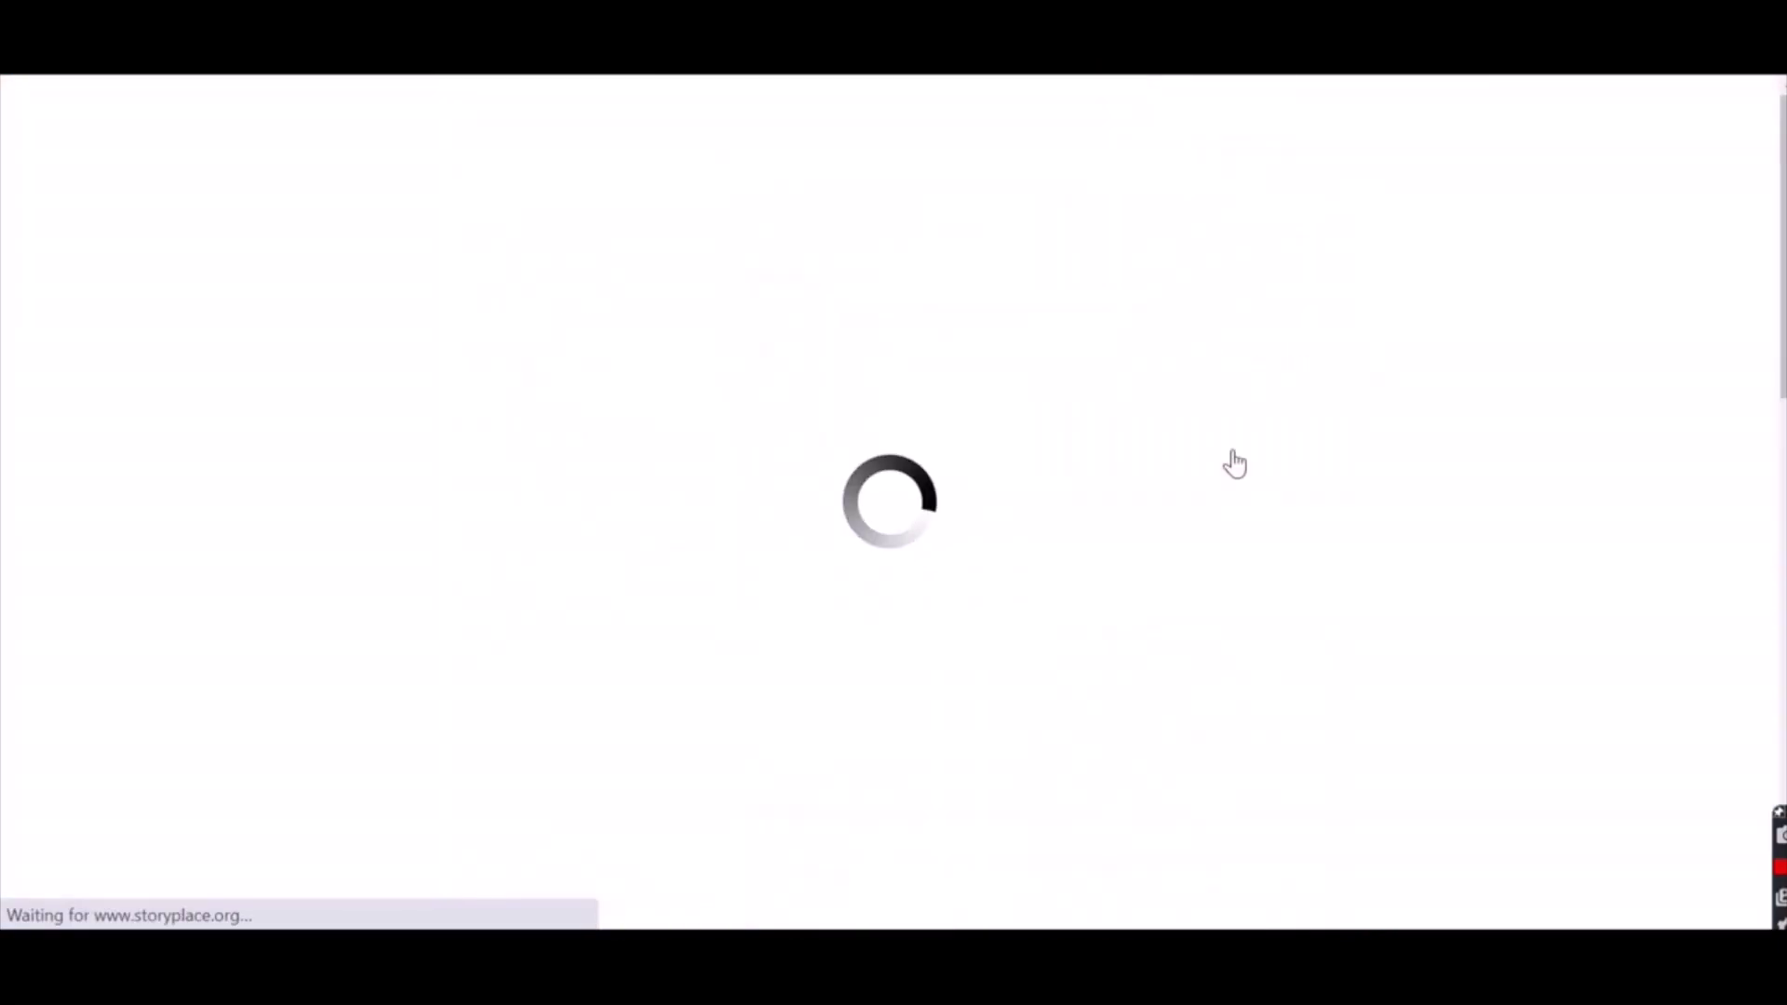
{"action": "scroll", "coordinate": [1281, 517], "scroll_direction": "down", "scroll_amount": 2}
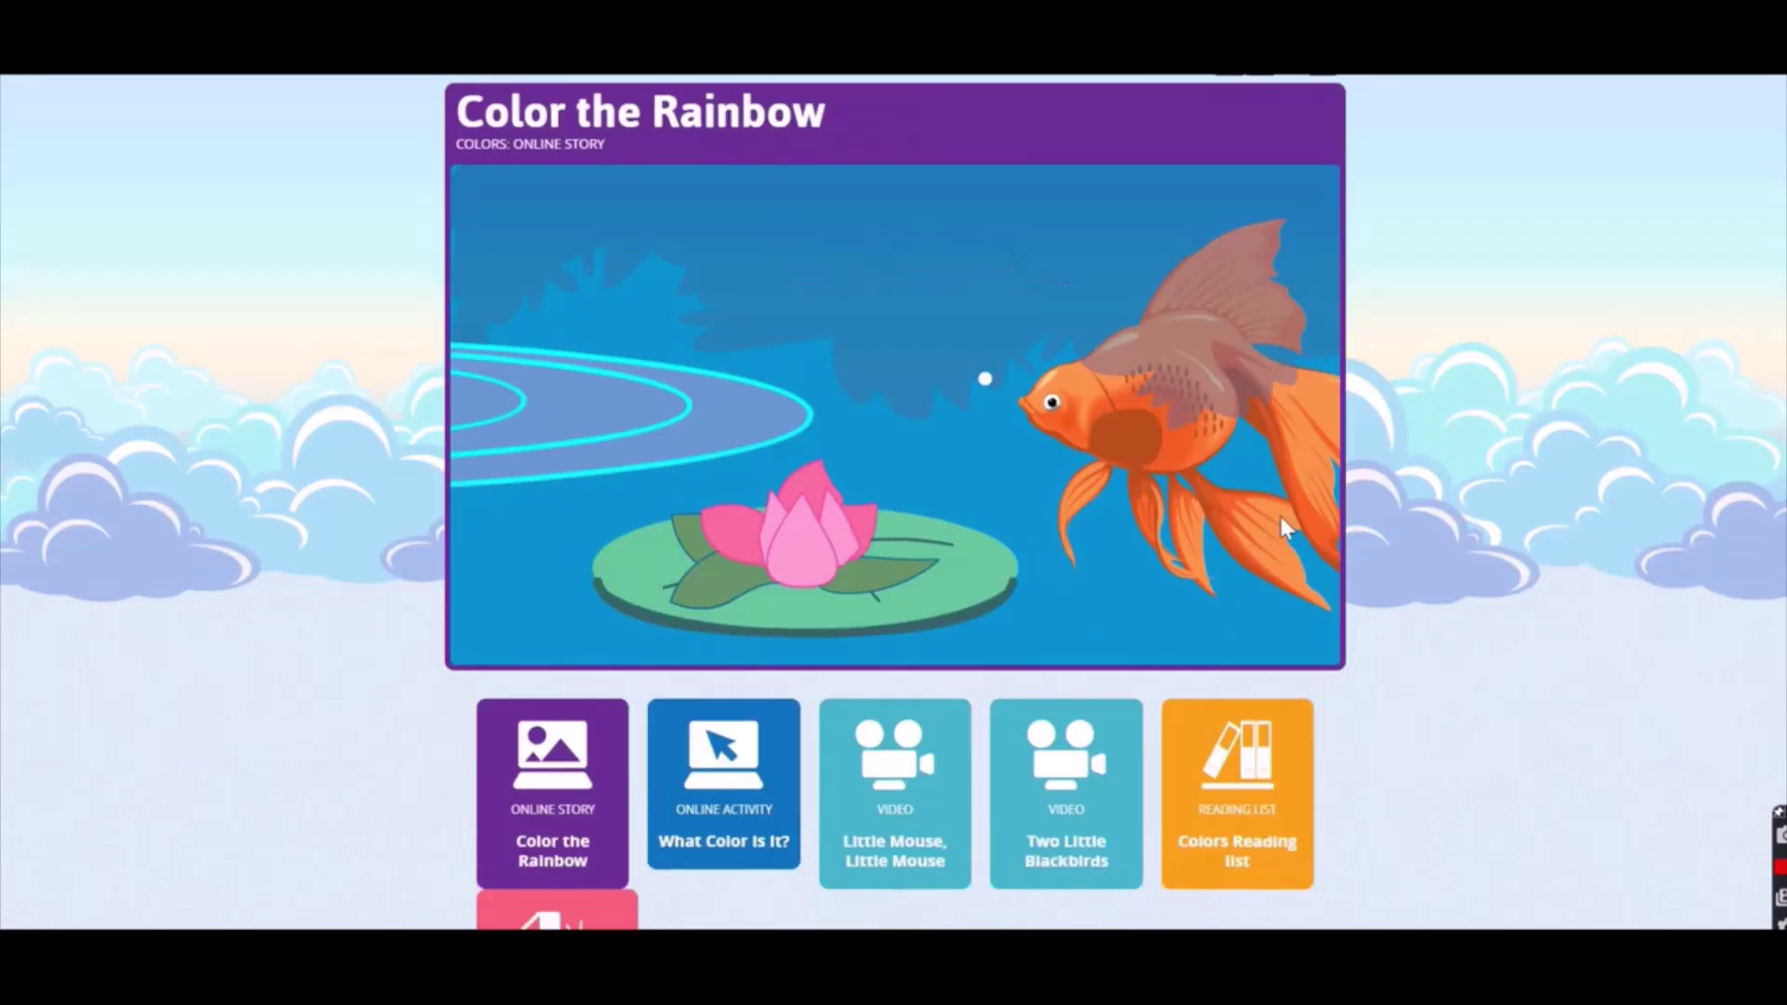
{"action": "left_click", "coordinate": [752, 764]}
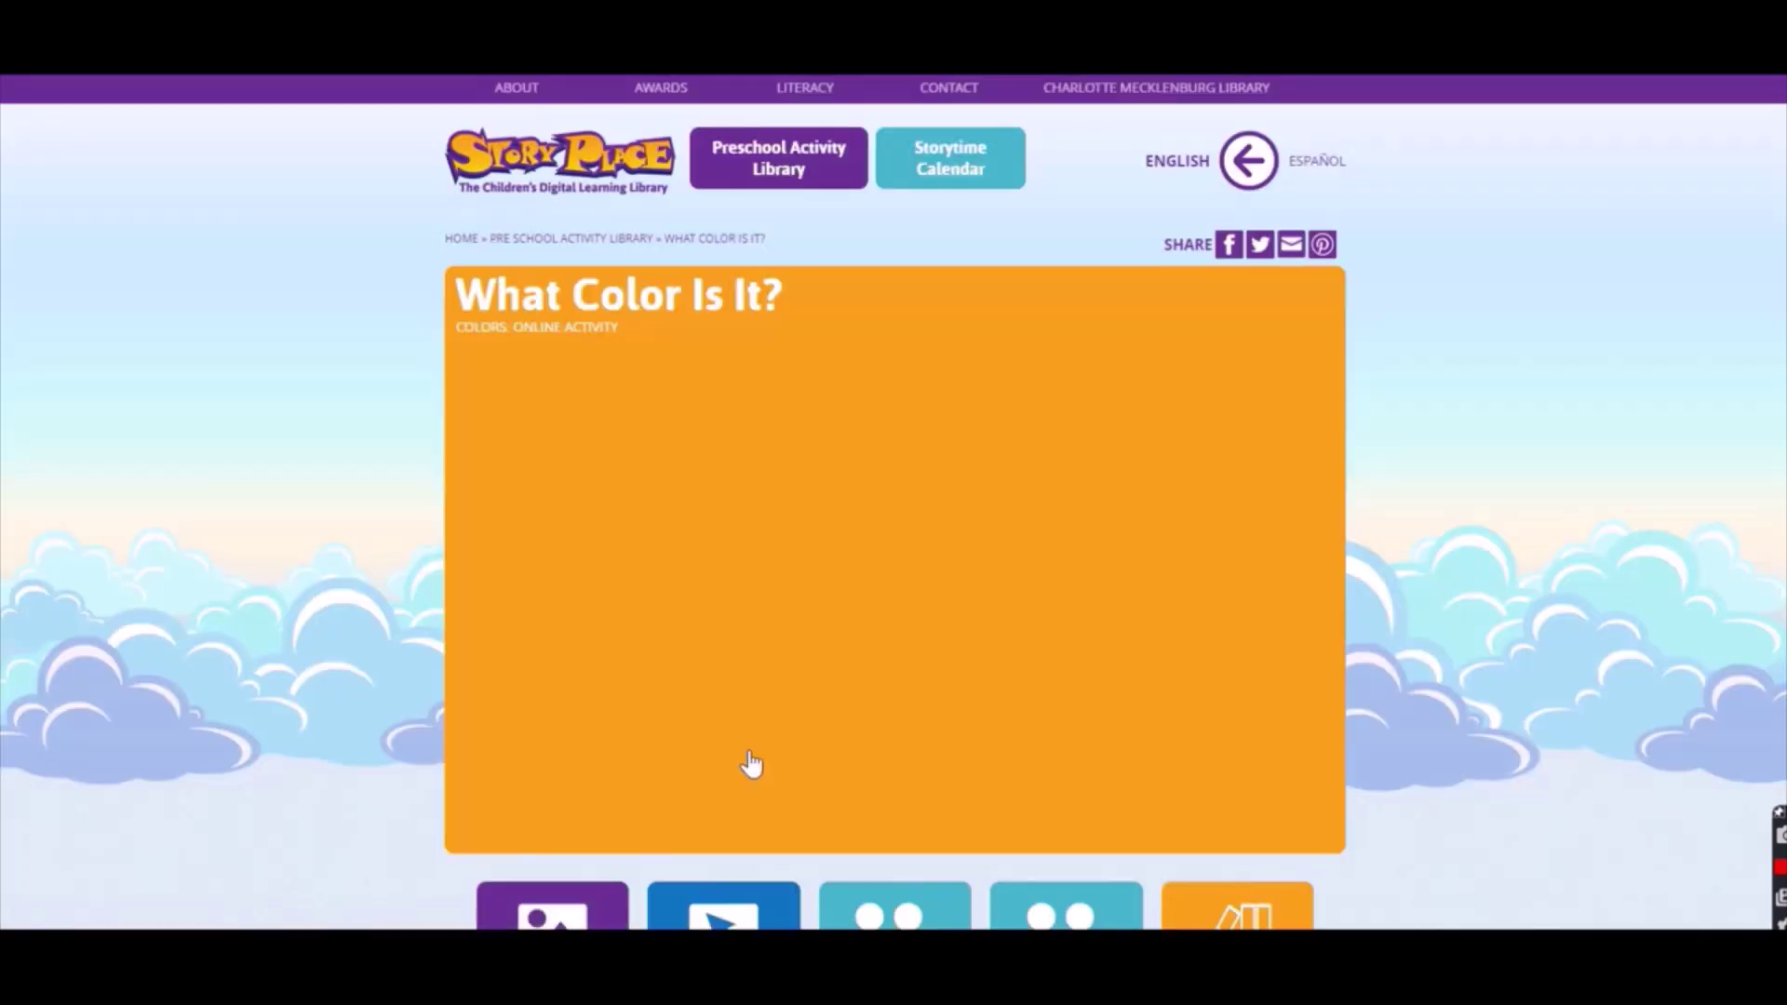
Start the color quiz and answer its questions, choosing yellow for the sun, the apple's color, and orange for the tiger
{"action": "scroll", "coordinate": [802, 689], "scroll_direction": "down", "scroll_amount": 1}
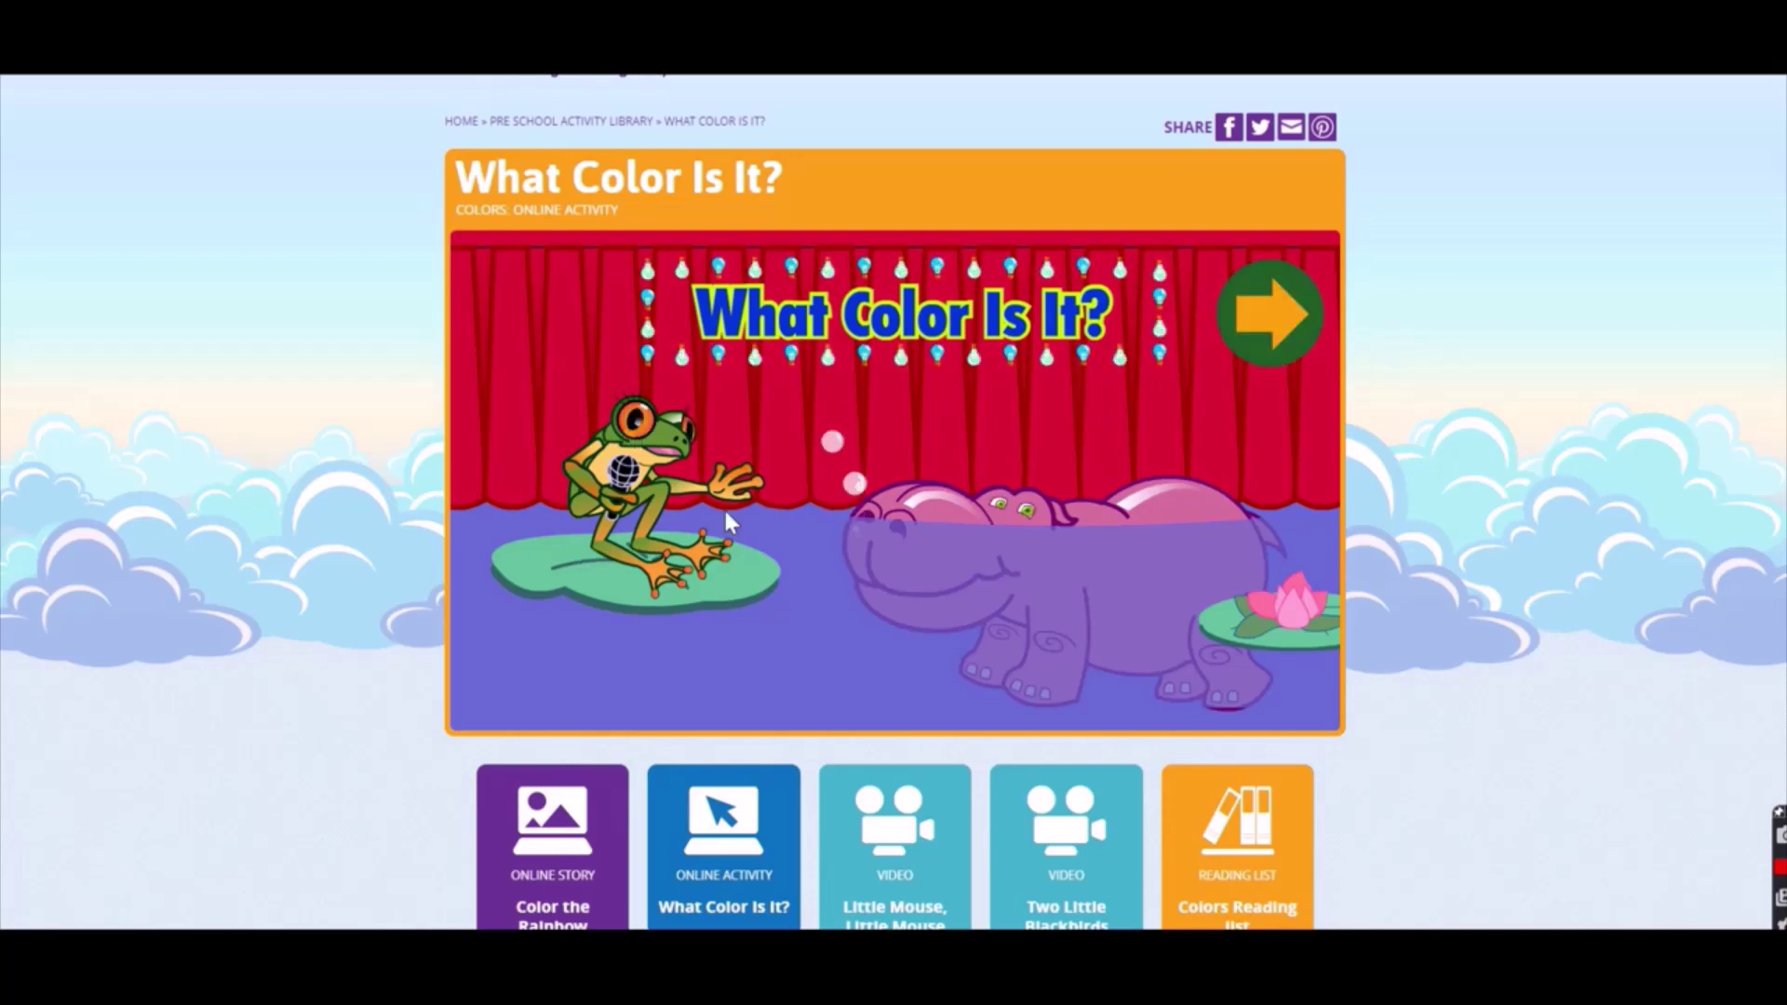
{"action": "left_click", "coordinate": [1275, 333]}
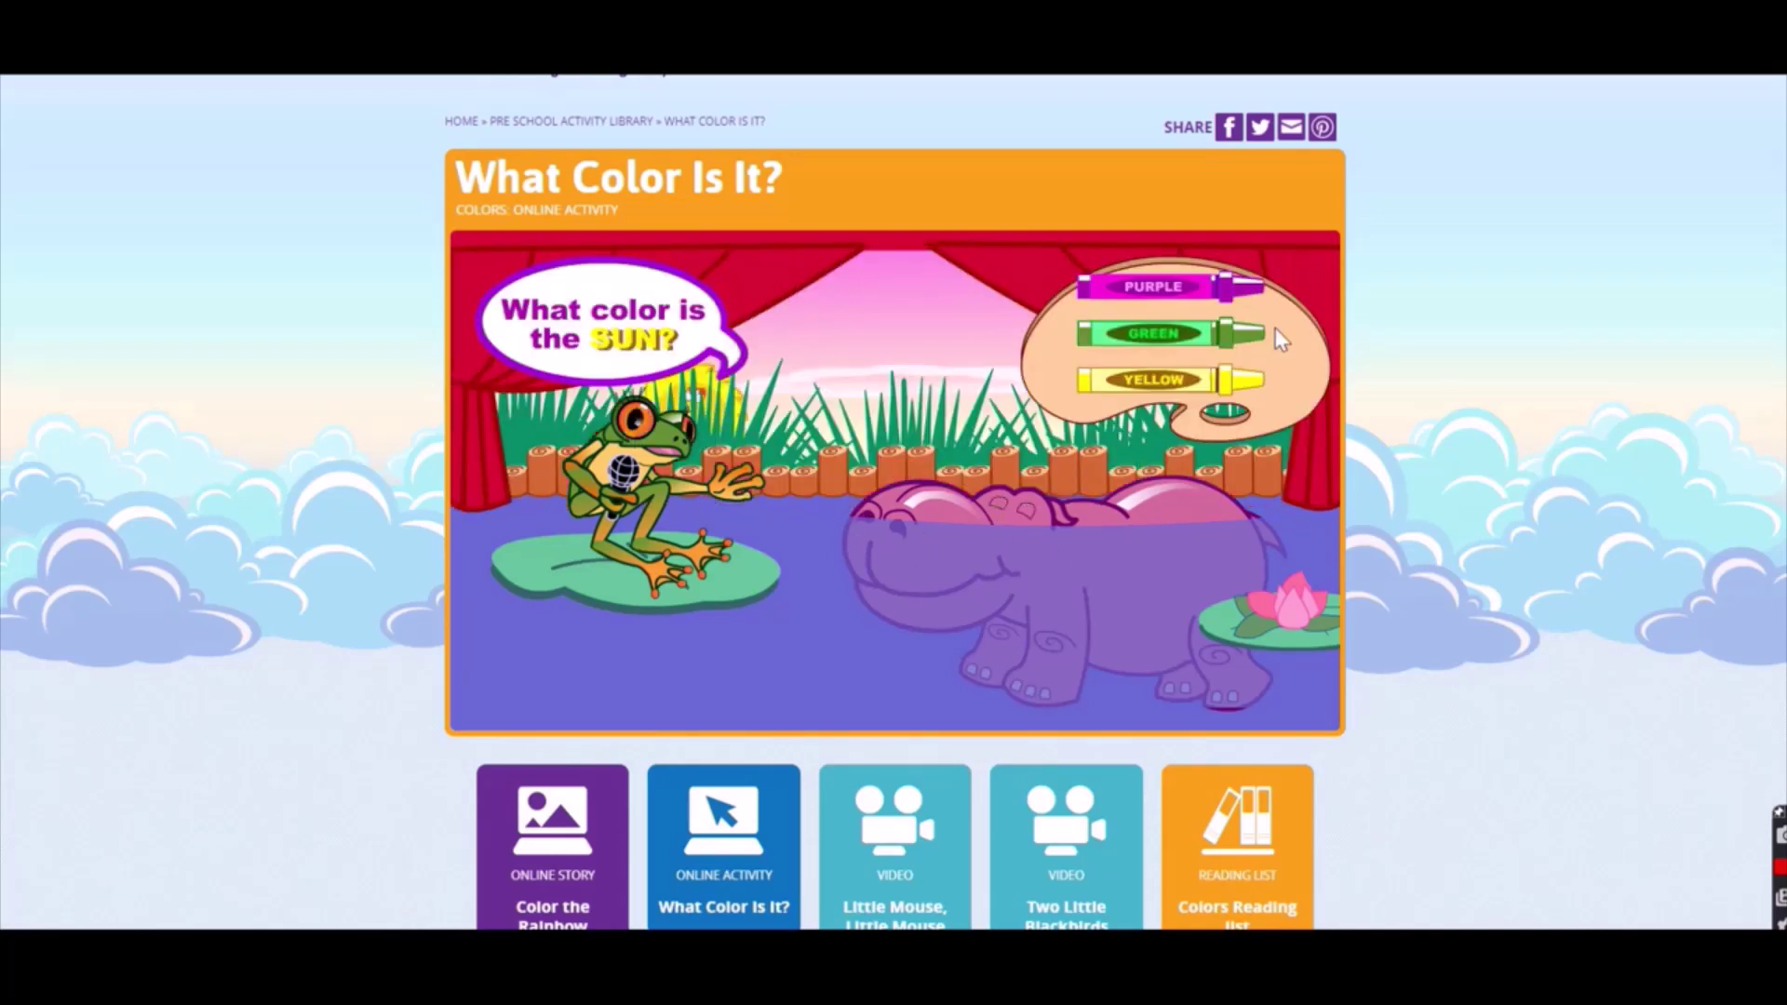
{"action": "left_click", "coordinate": [1153, 382]}
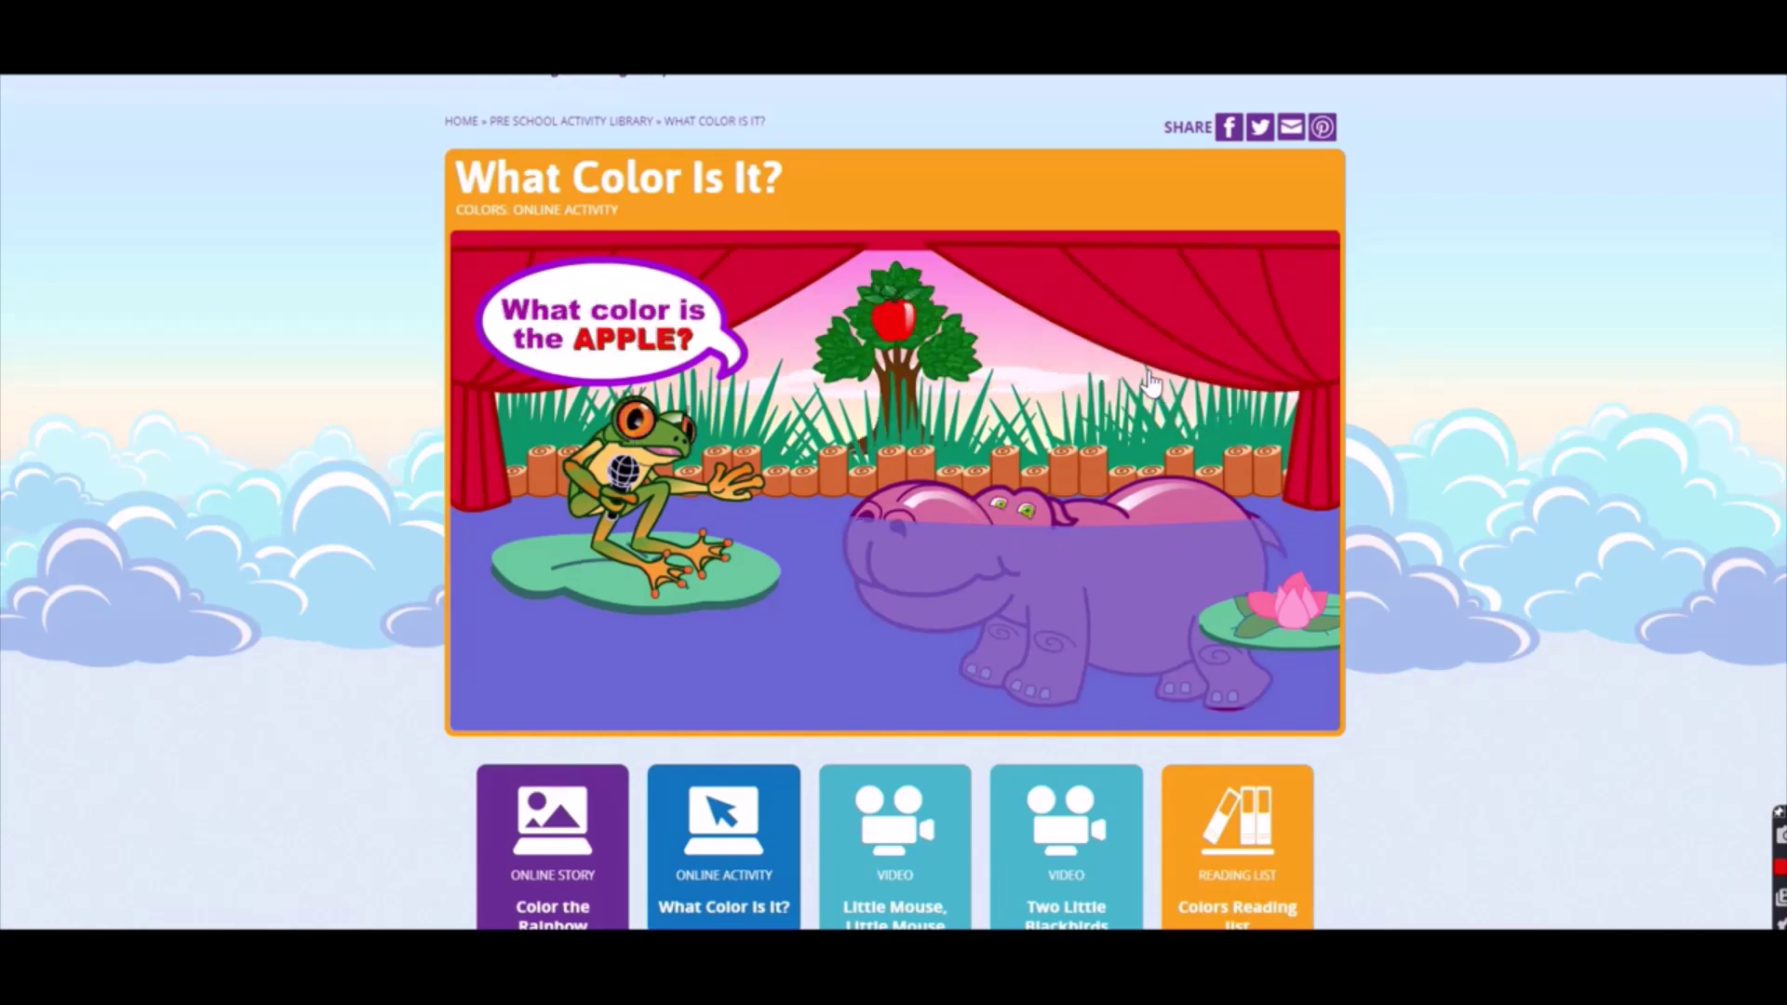
{"action": "left_click", "coordinate": [1146, 311]}
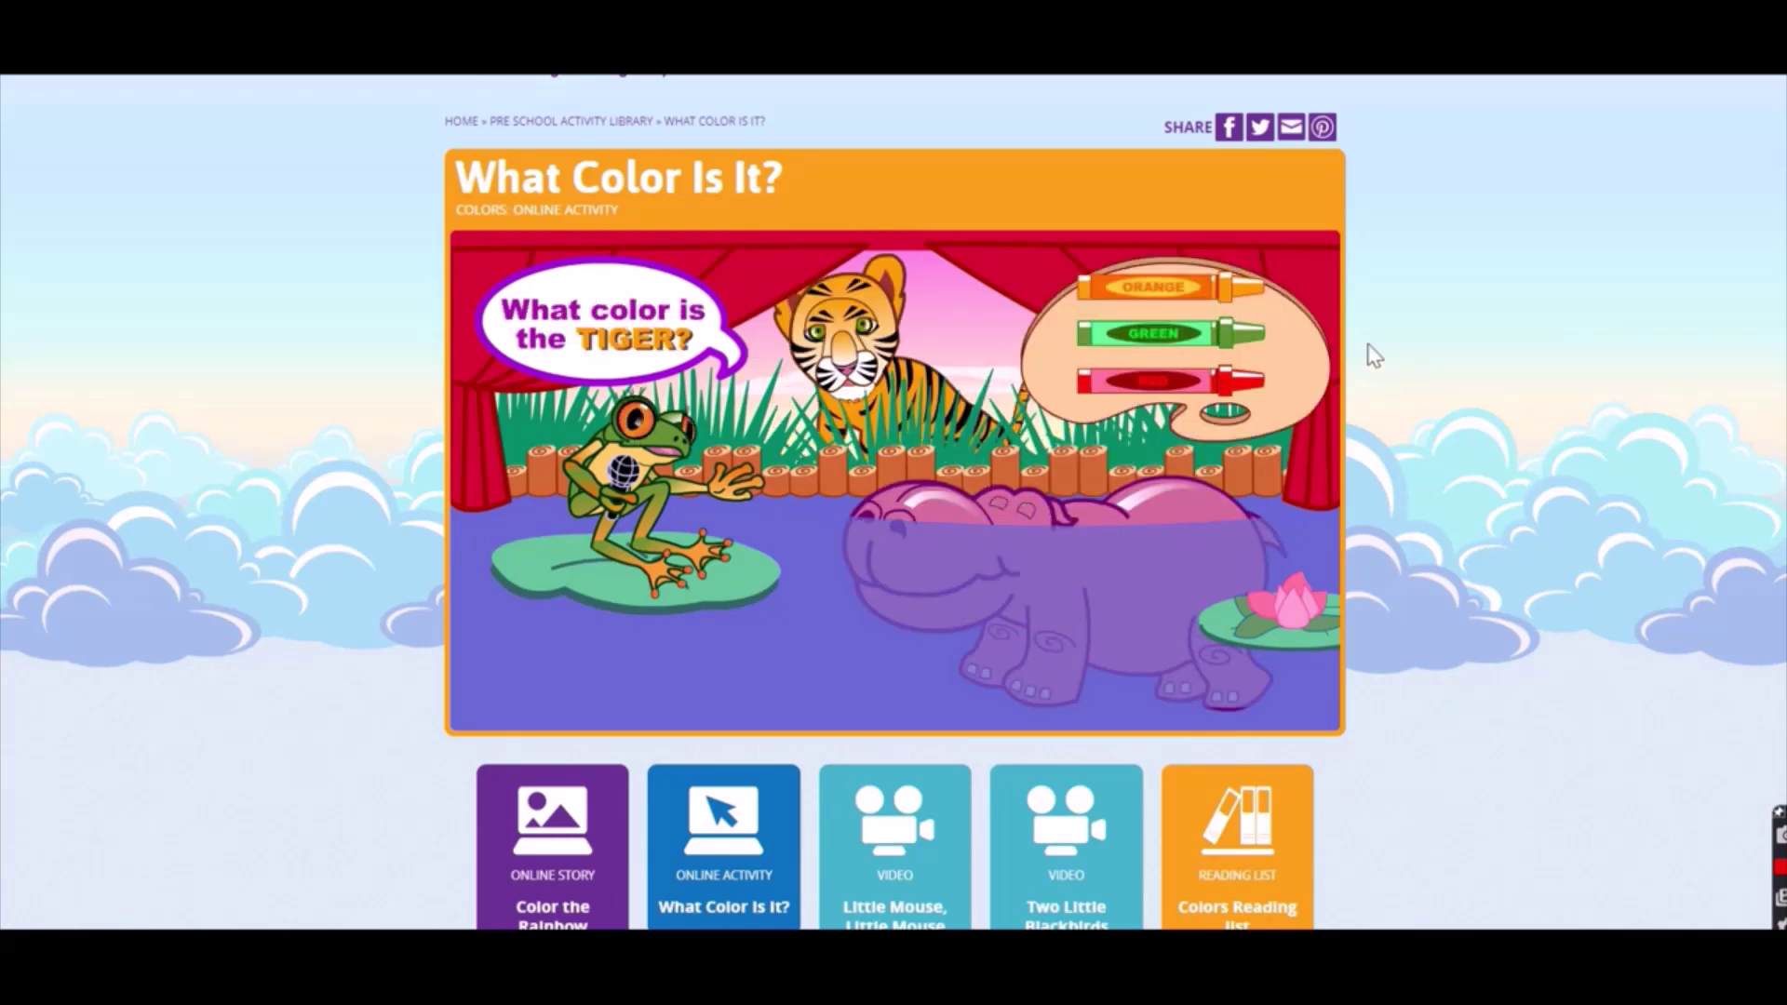
{"action": "left_click", "coordinate": [1232, 290]}
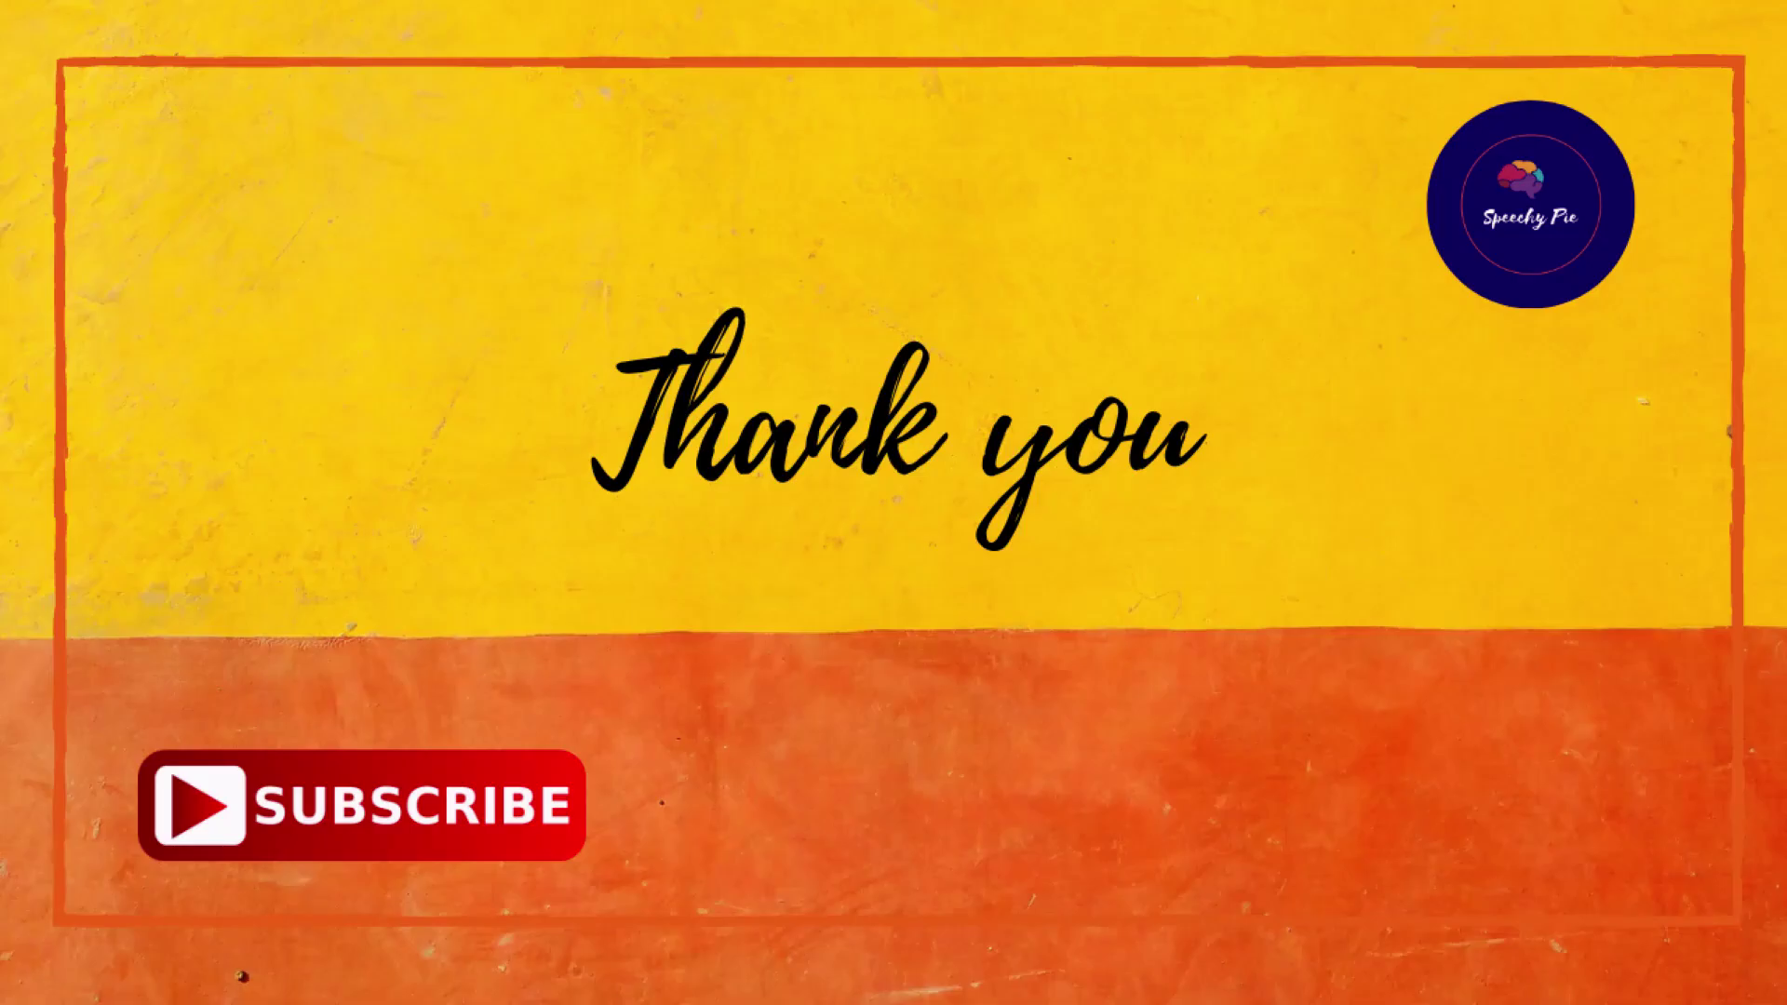